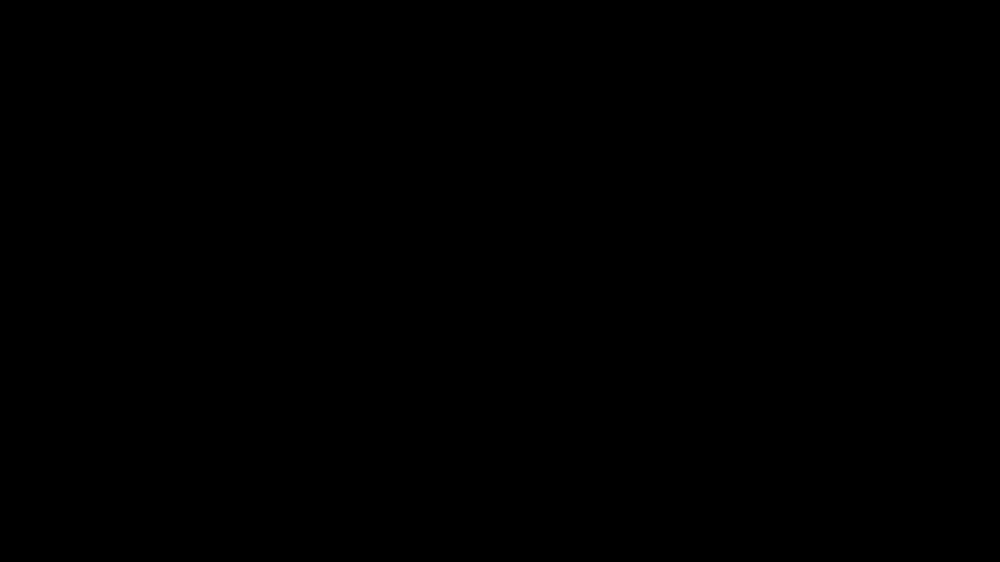
- Display and read task 1's instructions for saving the meeting notes as a template
click(195, 472)
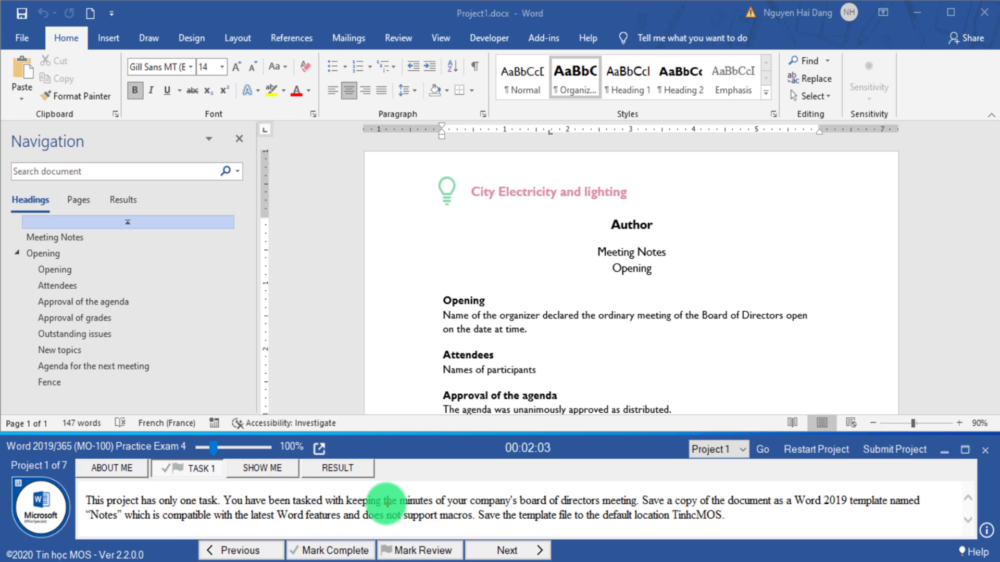
drag(351, 509, 407, 506)
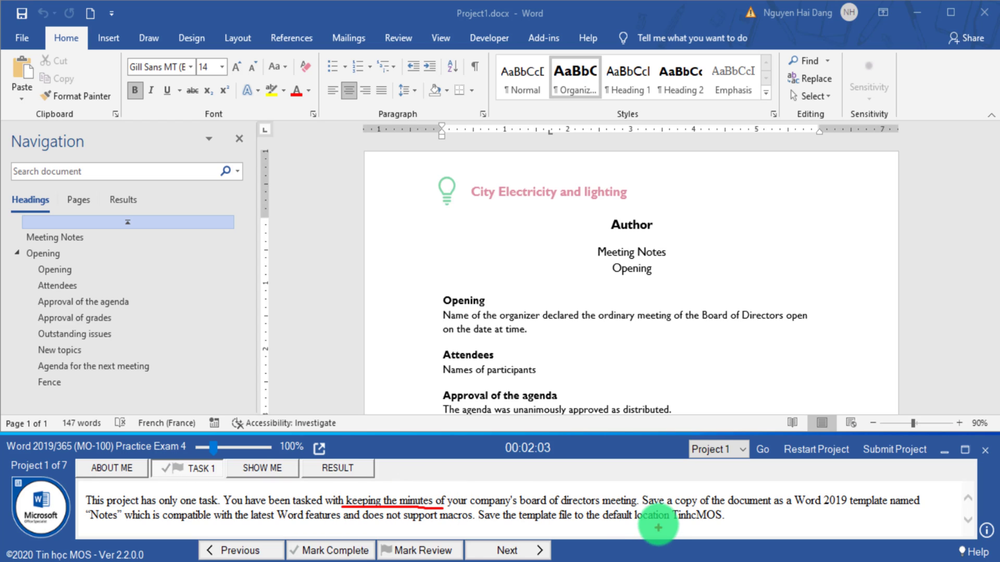
drag(648, 510, 887, 510)
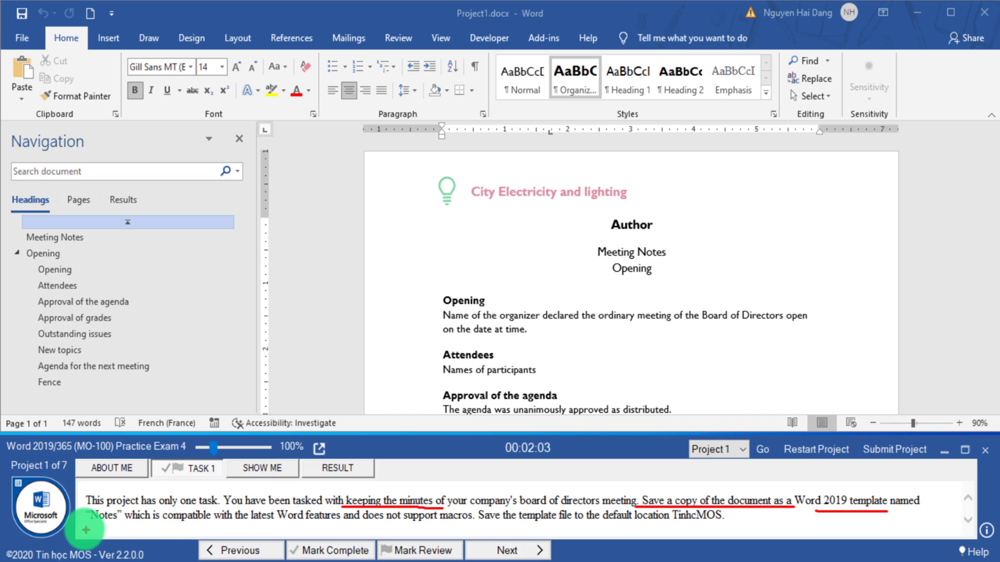
drag(157, 525, 273, 524)
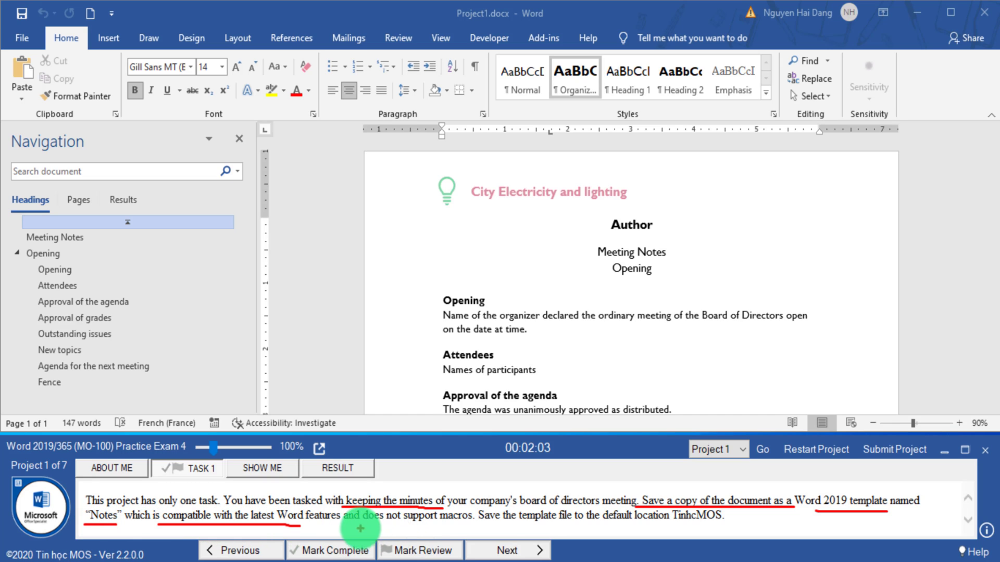
drag(360, 527, 441, 528)
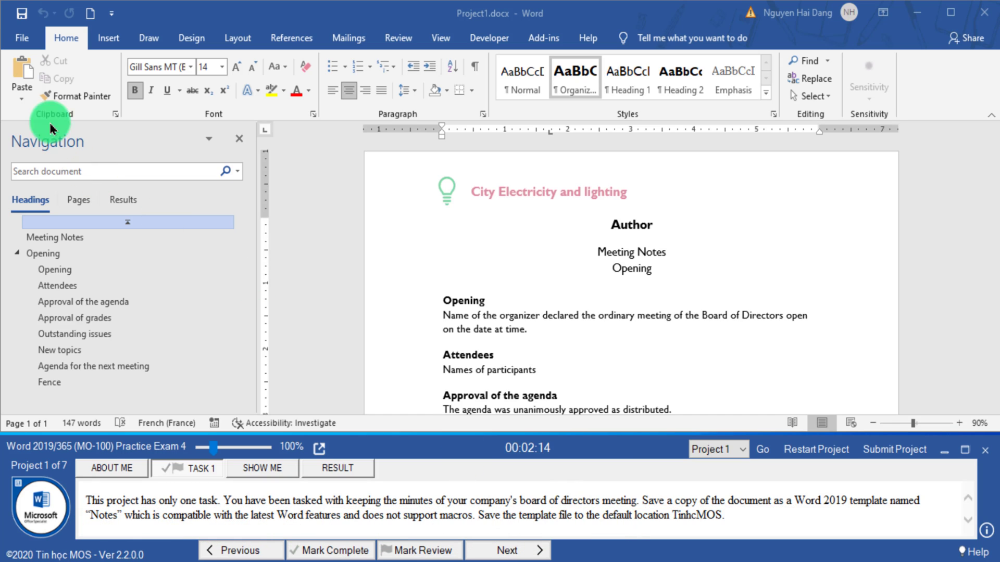
- Start Save As and set the file type to Word Template (*.dotx)
click(22, 37)
click(46, 244)
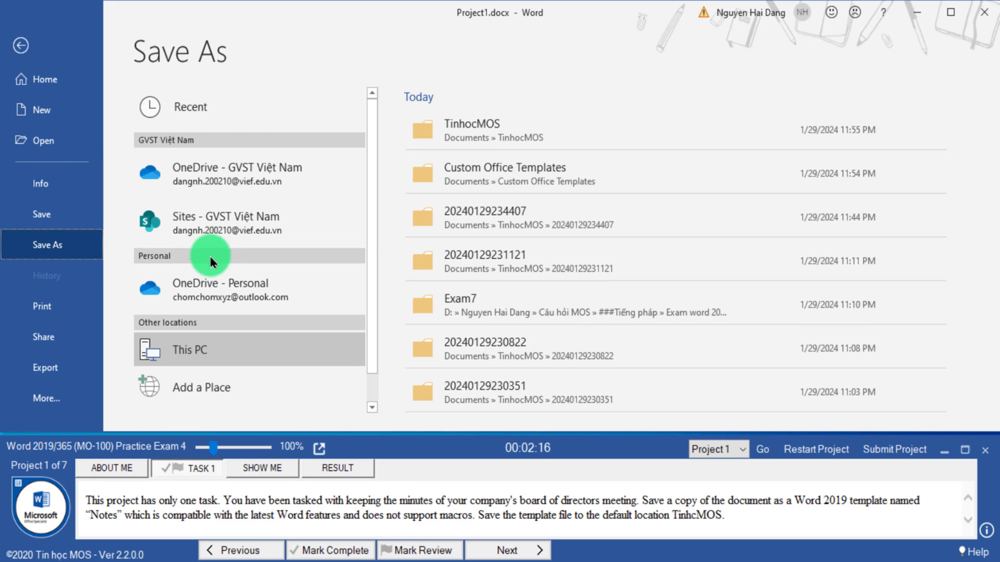
click(209, 393)
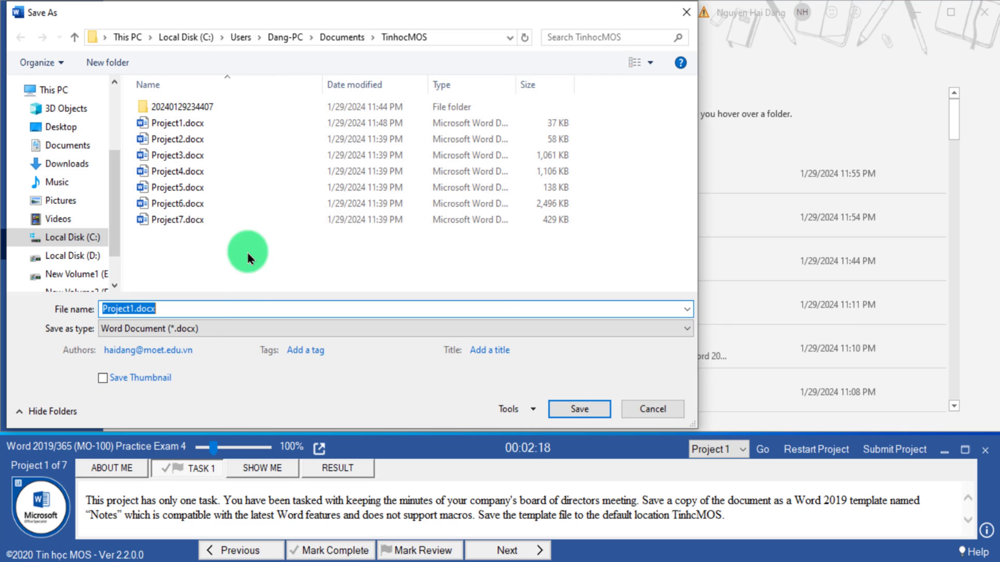
click(201, 328)
click(223, 379)
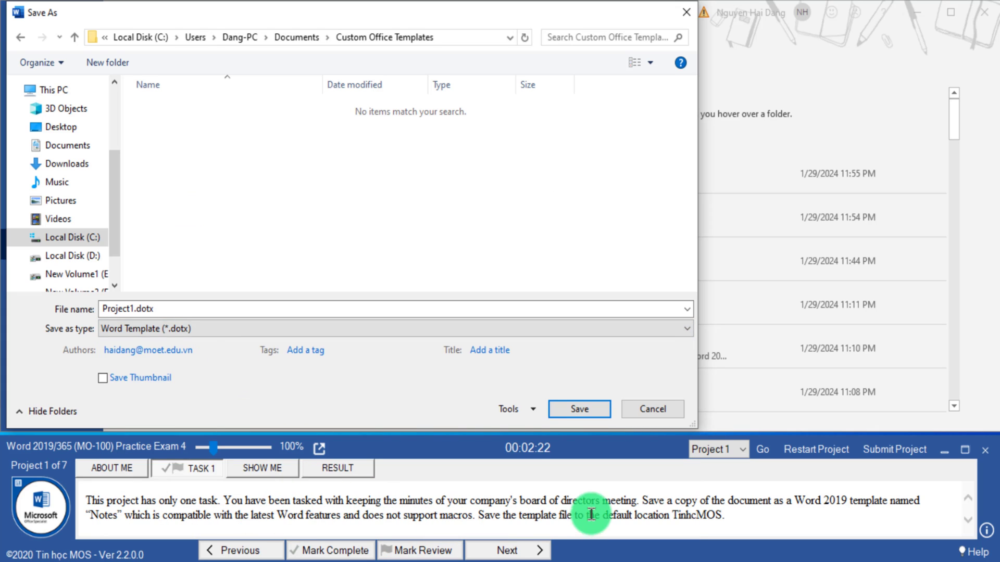
- Name the template Notes, save it in Custom Office Templates, and mark the task complete
click(107, 516)
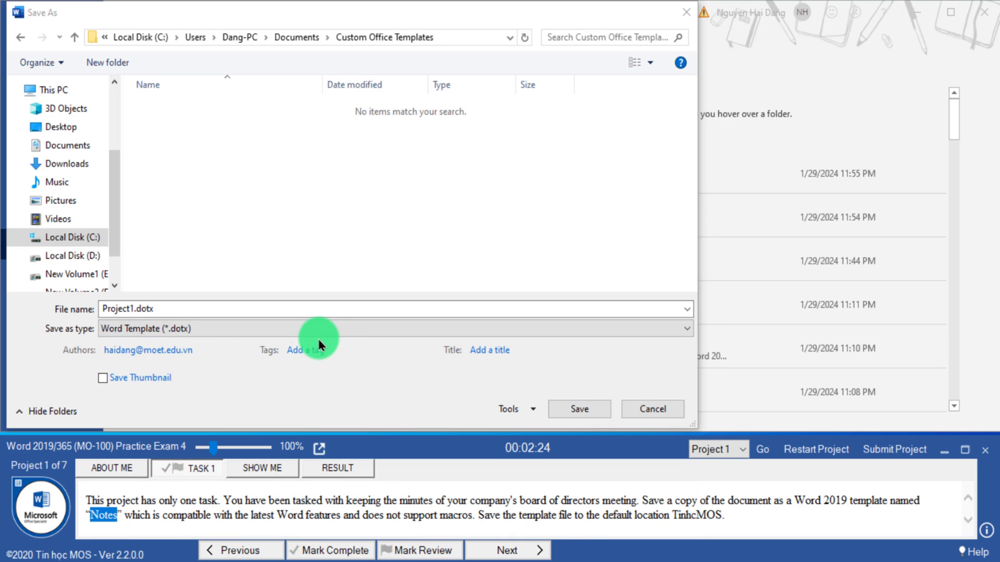
click(252, 307)
key(ctrl+a)
text(Notes)
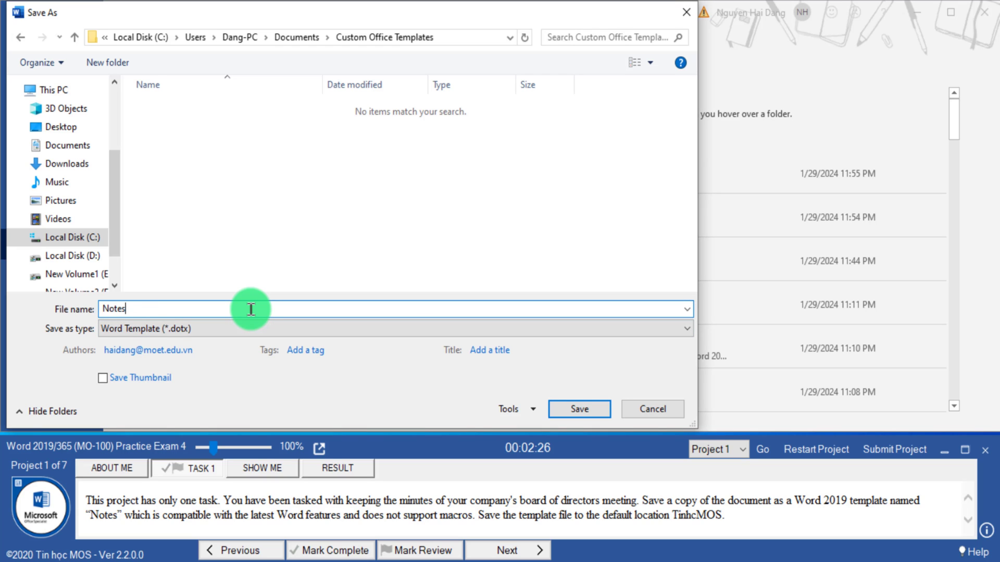
drag(206, 325, 183, 315)
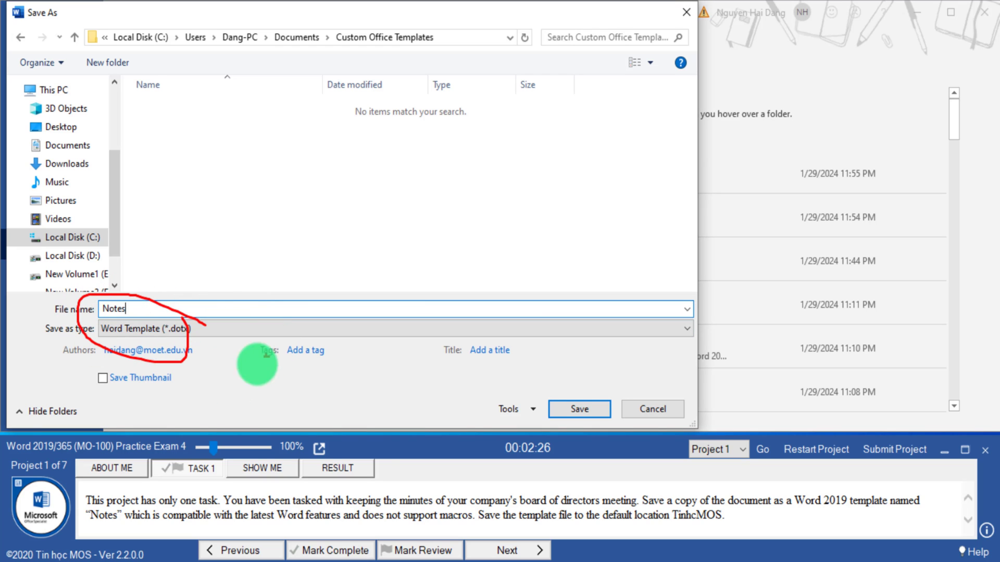
click(576, 408)
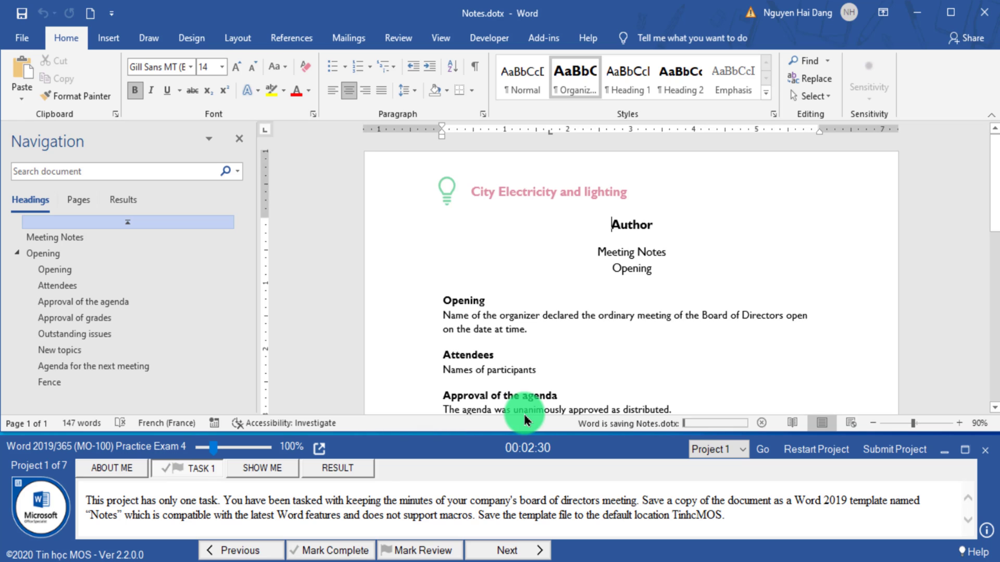
click(328, 552)
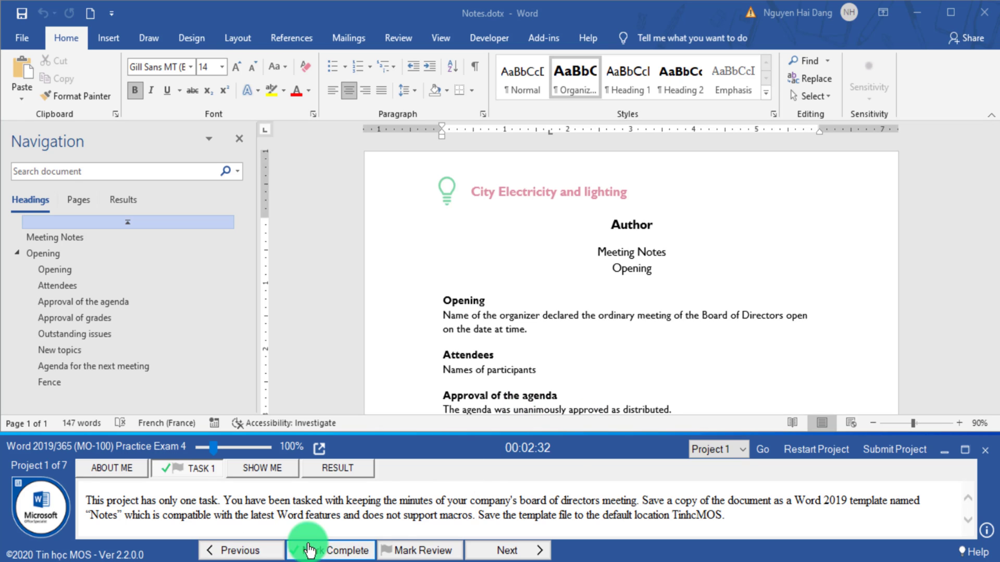
- Submit Project 1 and read task 1's table-accessibility instructions for the Conreleve report
click(890, 450)
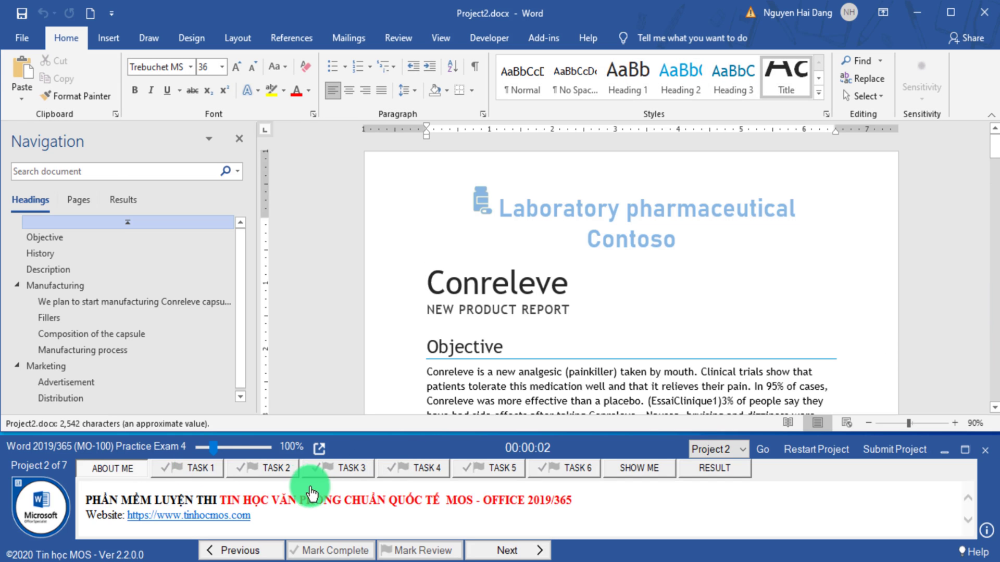
click(192, 468)
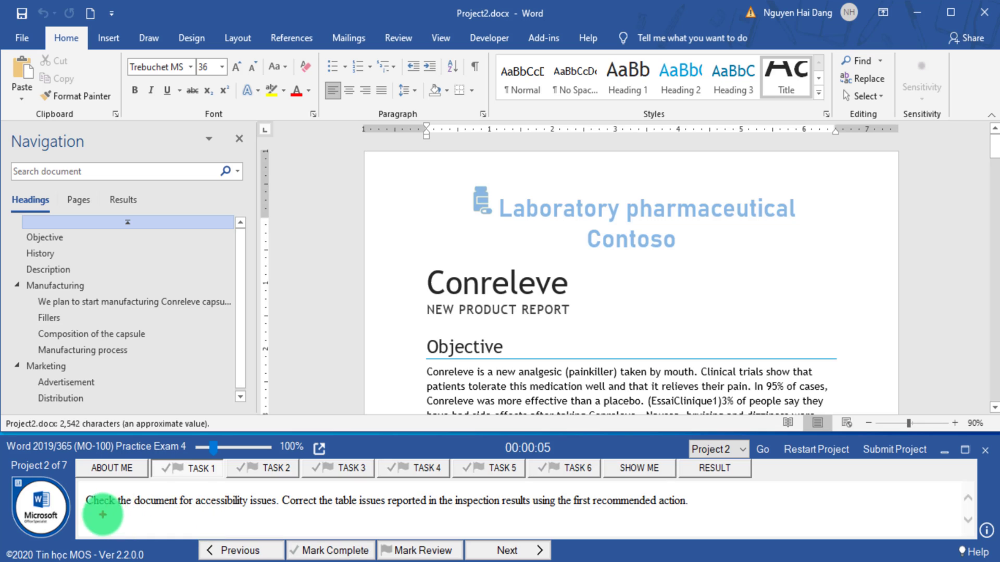
drag(103, 514, 361, 515)
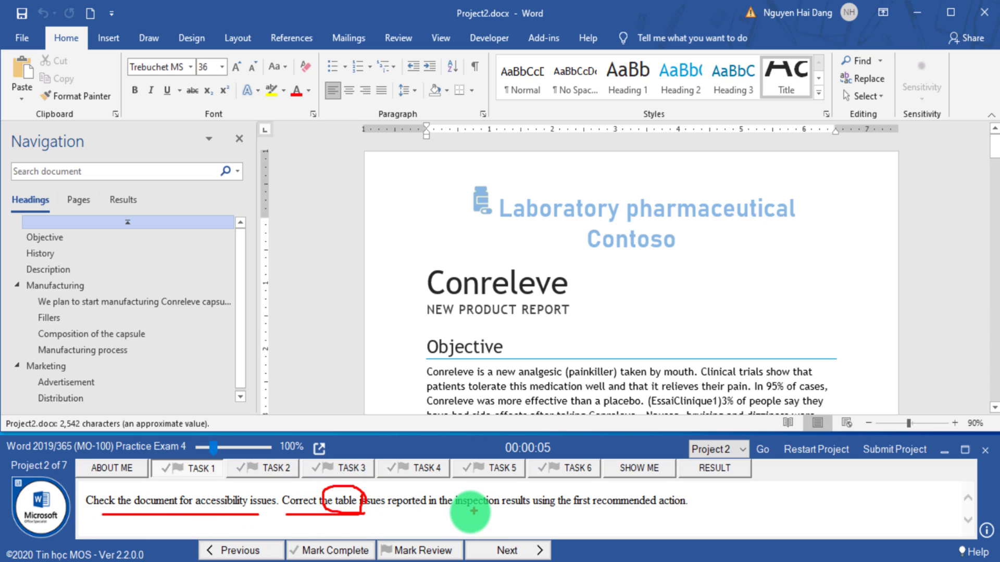
drag(508, 516, 571, 502)
- Run Check Accessibility from File > Info > Check for Issues
key(Escape)
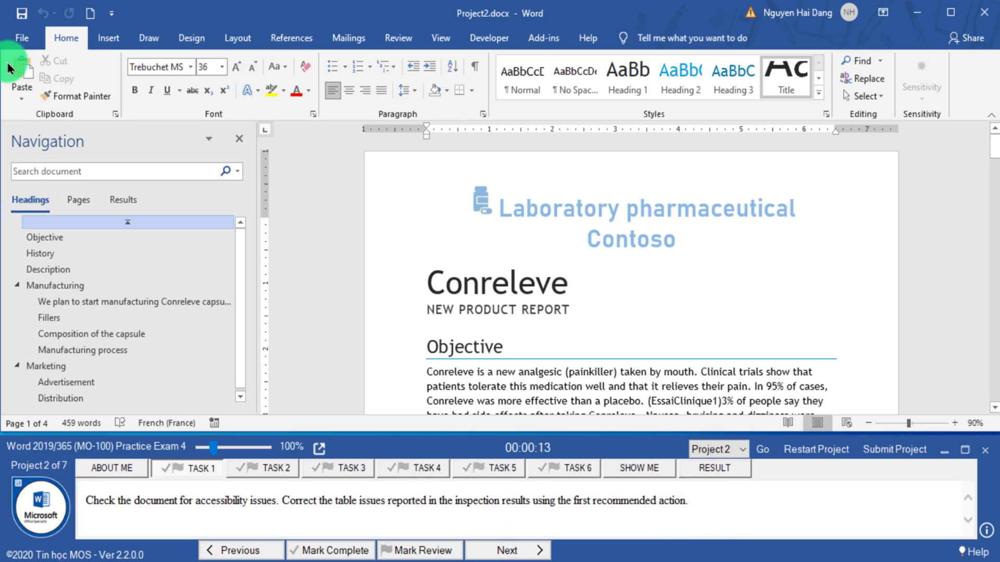
click(23, 41)
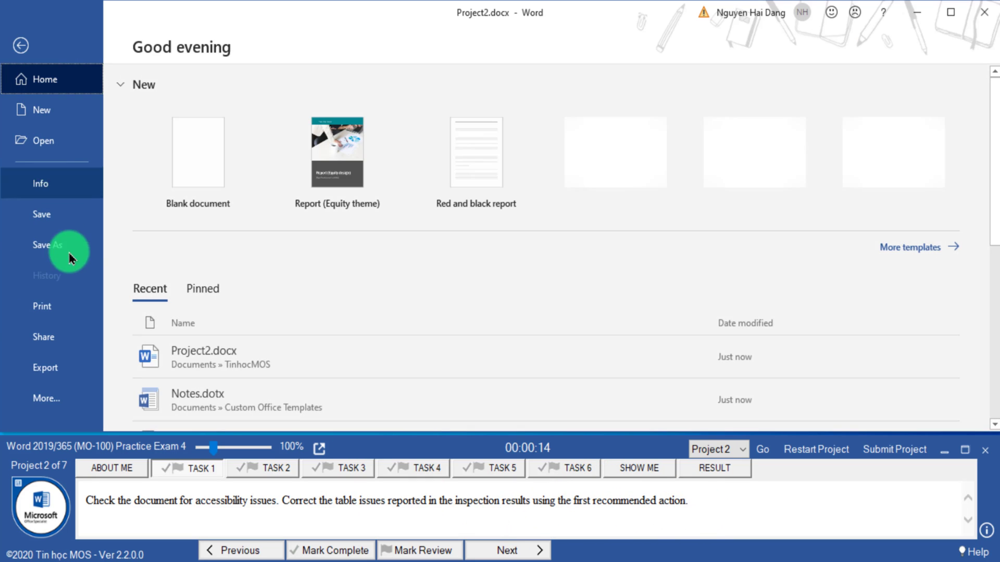
click(60, 185)
click(168, 315)
click(204, 388)
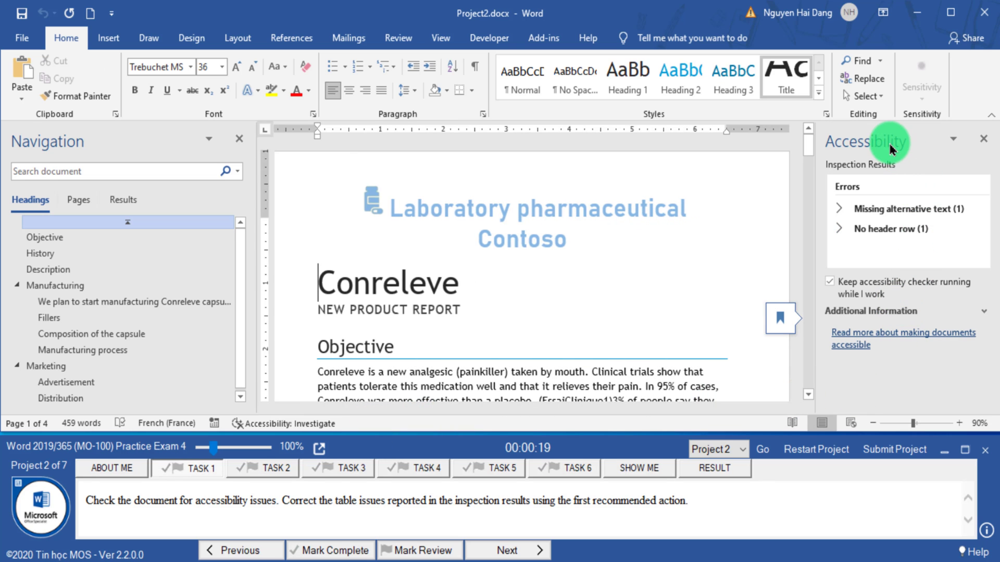
- Expand the No header row error and jump to the flagged Fillers table
drag(893, 181, 925, 165)
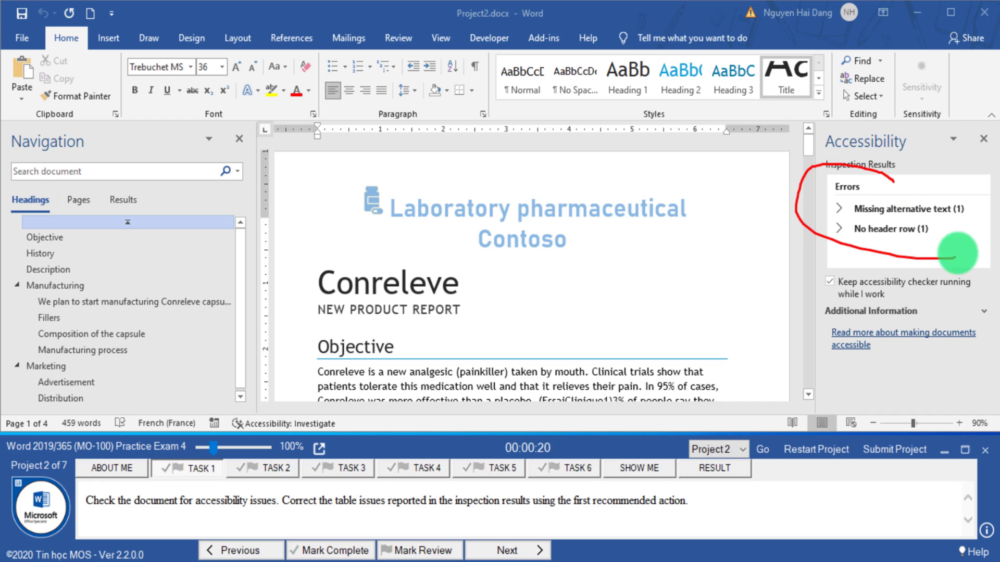
drag(921, 243, 869, 241)
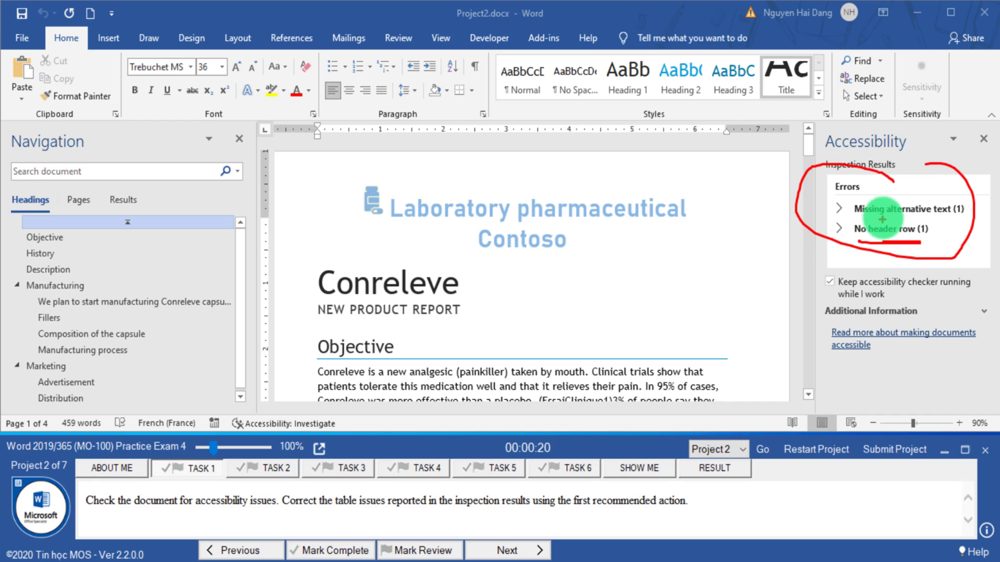
mouse_move(869, 200)
mouse_down()
mouse_move(905, 217)
mouse_move(868, 218)
mouse_up()
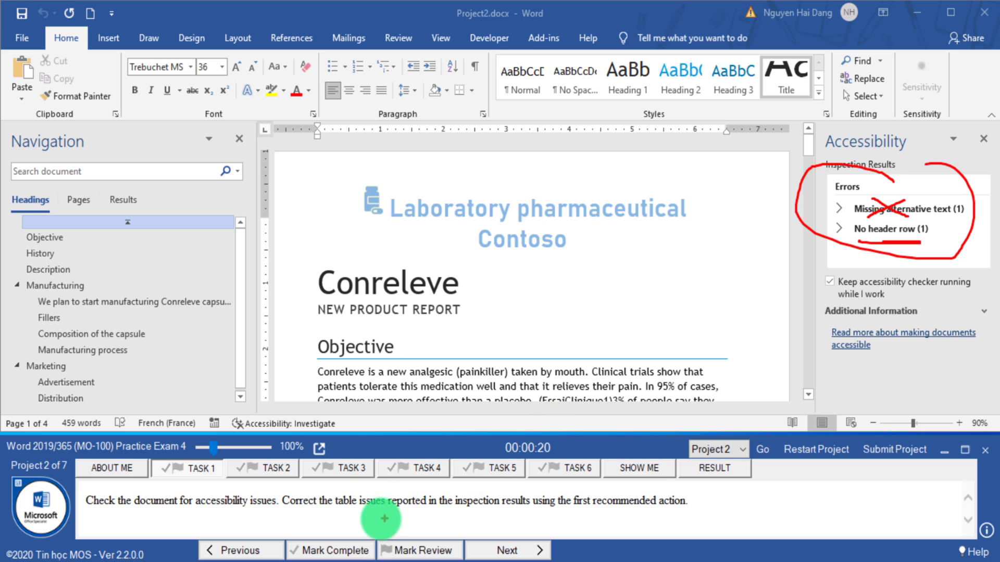
key(Escape)
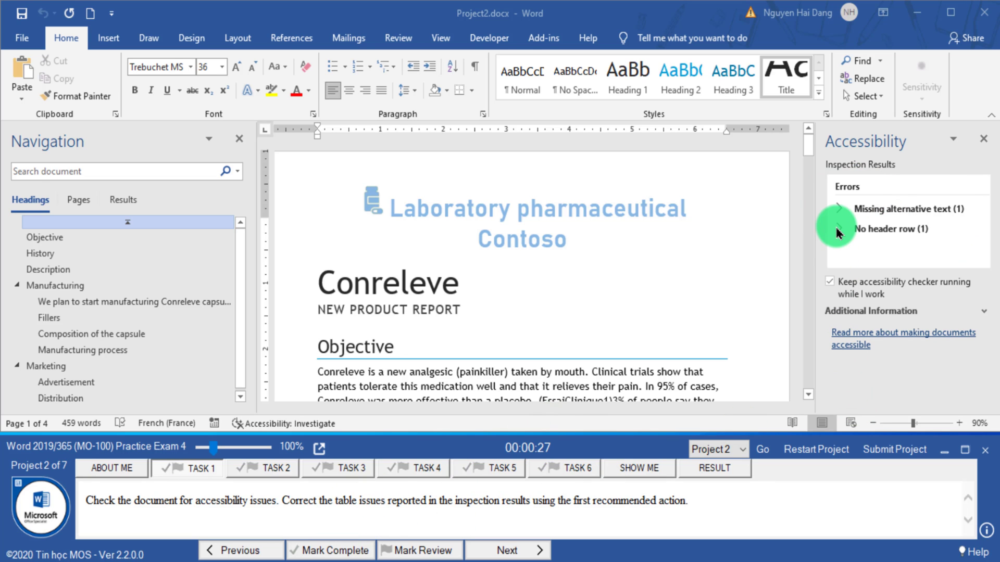
click(854, 235)
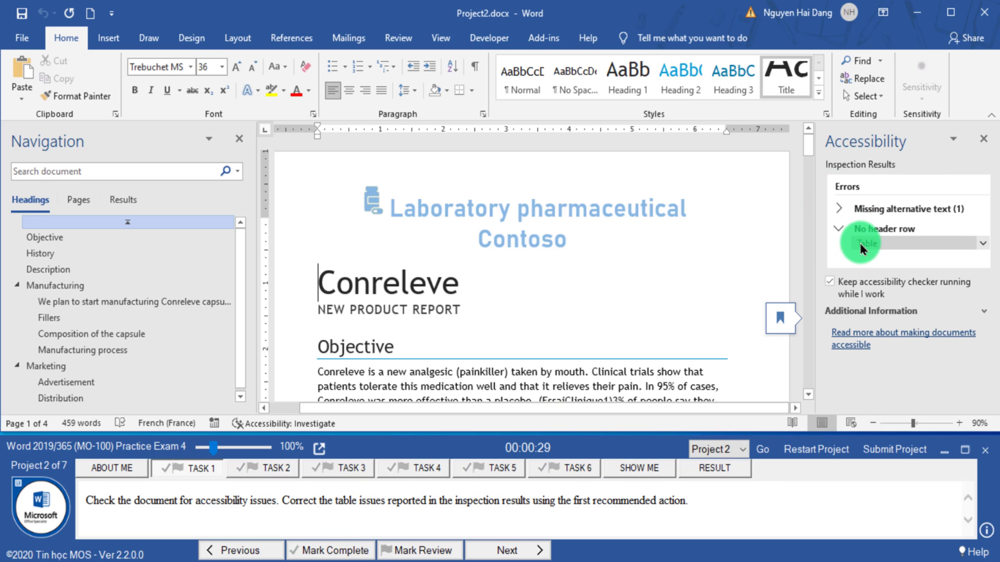
click(867, 243)
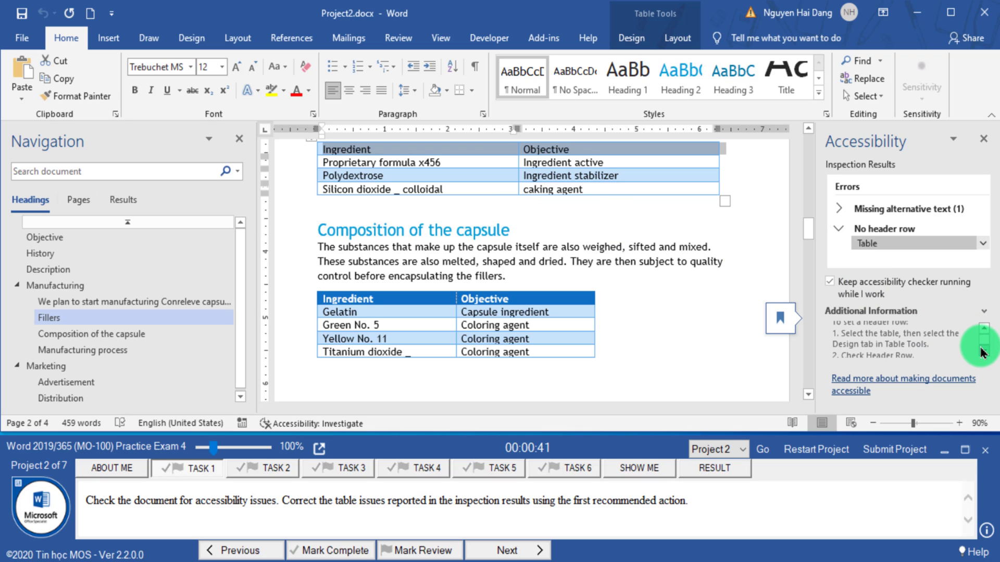
- Turn on Header Row for the Fillers ingredient table and mark task 1 complete
click(982, 351)
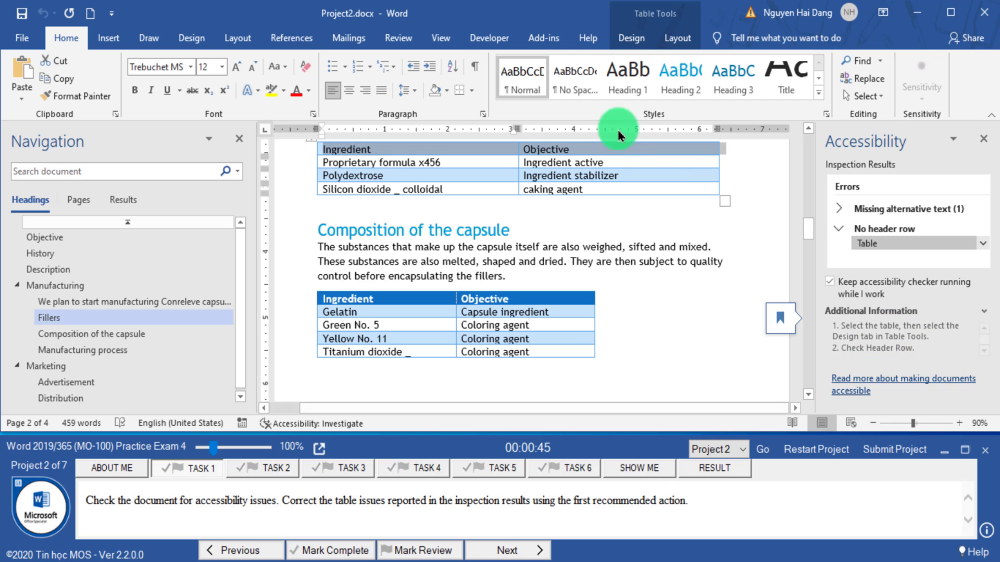
click(632, 39)
click(373, 181)
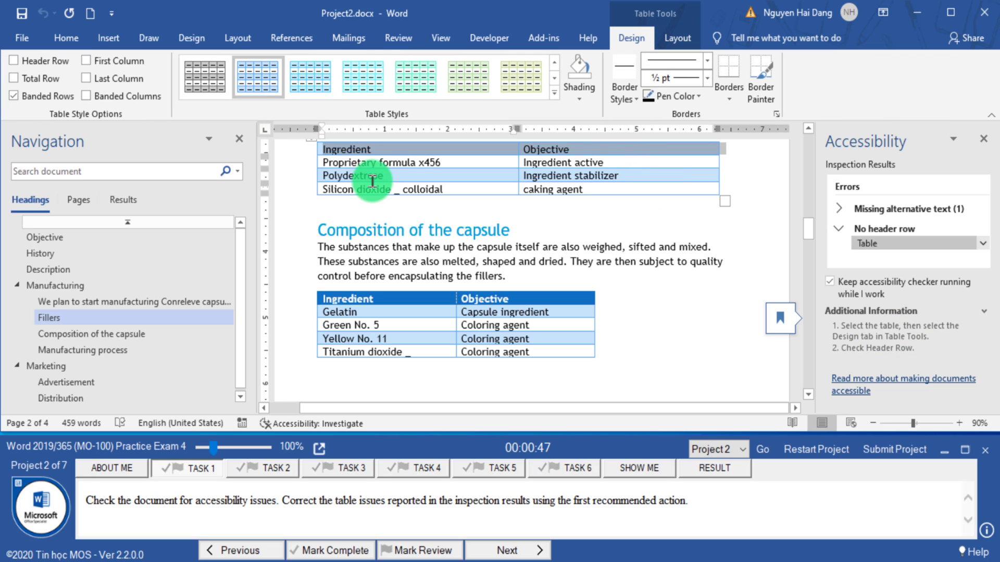
scroll(374, 175, up, 1)
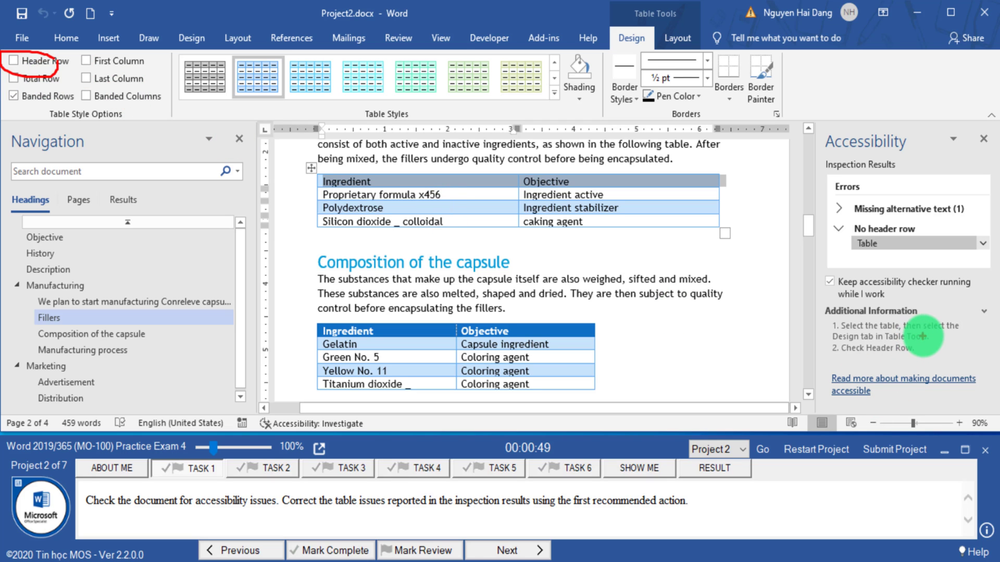
click(14, 61)
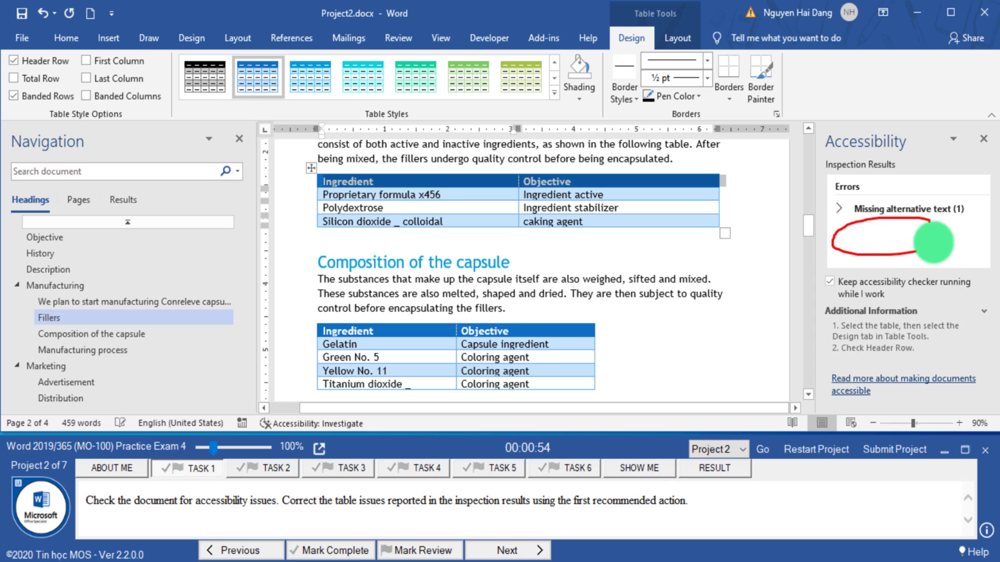
click(330, 549)
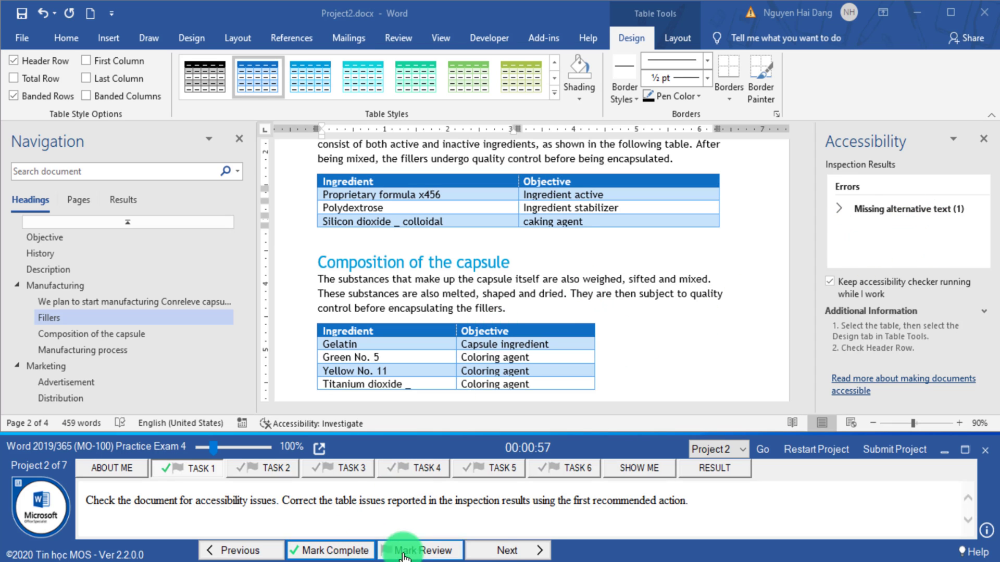
- Switch only page 3 to Landscape orientation and mark task 2 complete
click(519, 553)
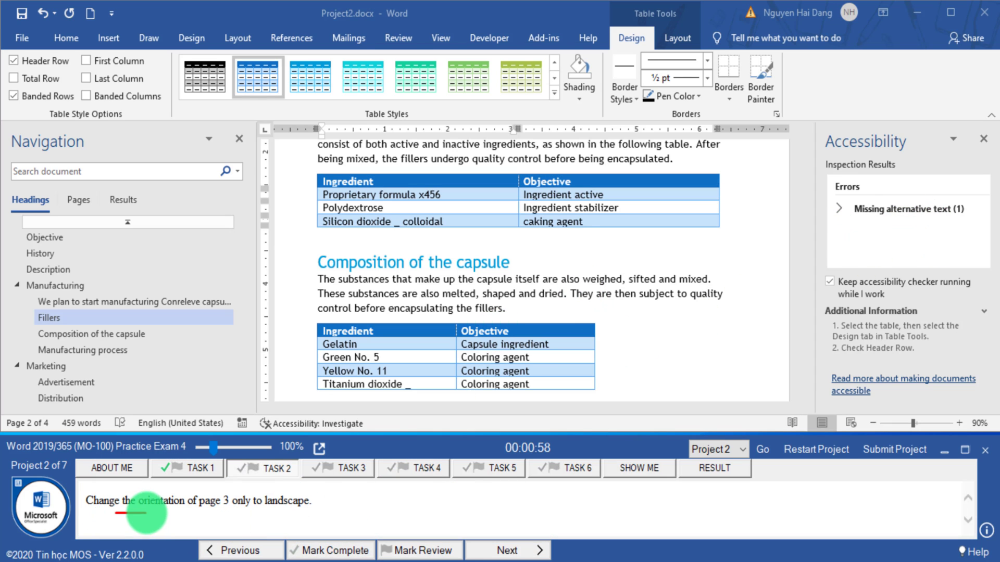
click(80, 201)
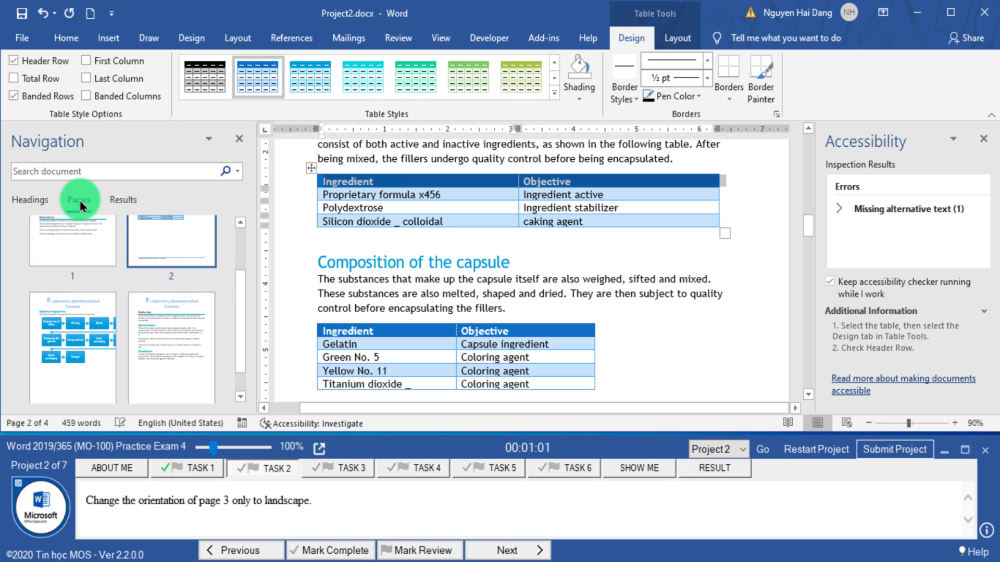
scroll(167, 272, down, 3)
click(97, 314)
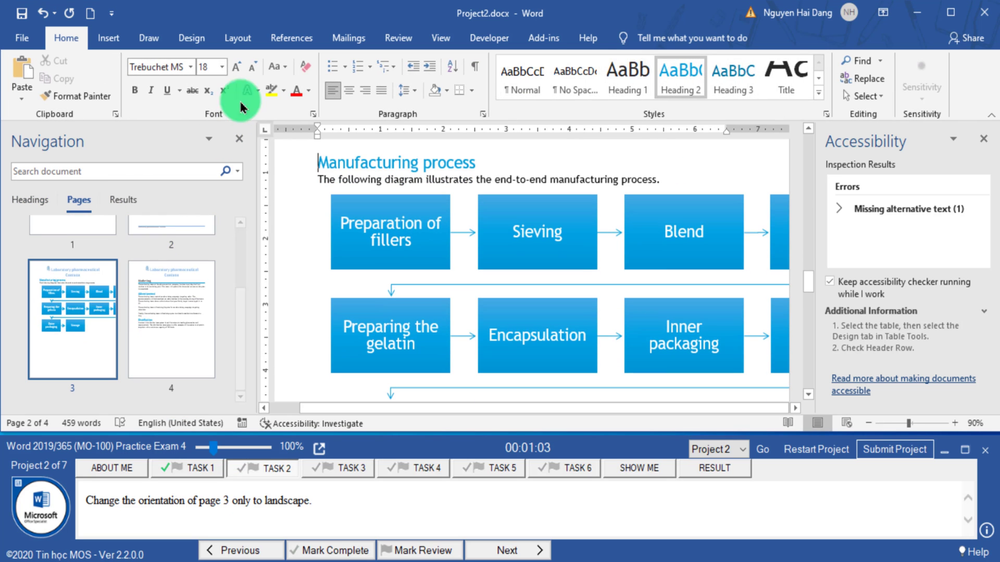
click(234, 37)
click(65, 78)
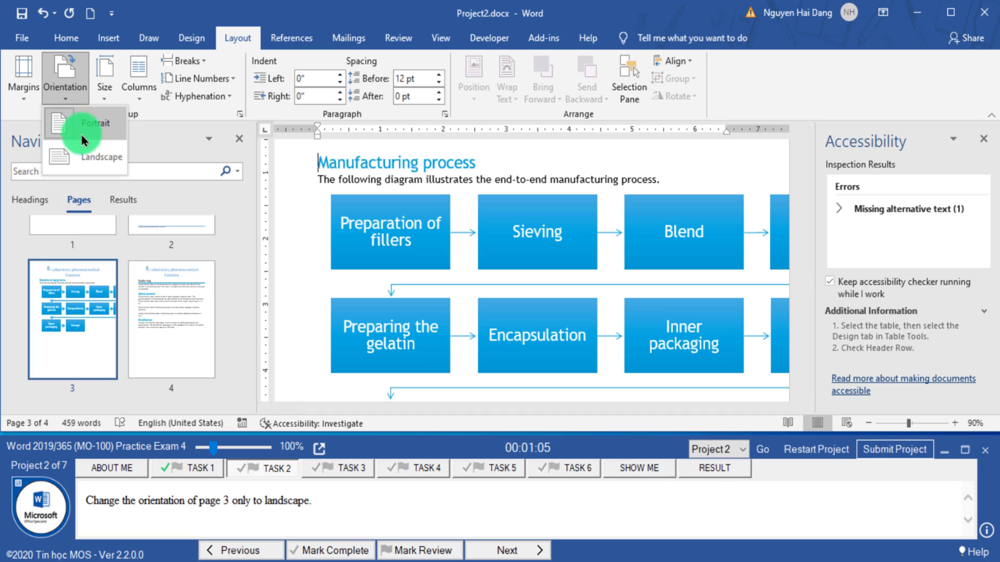
click(85, 157)
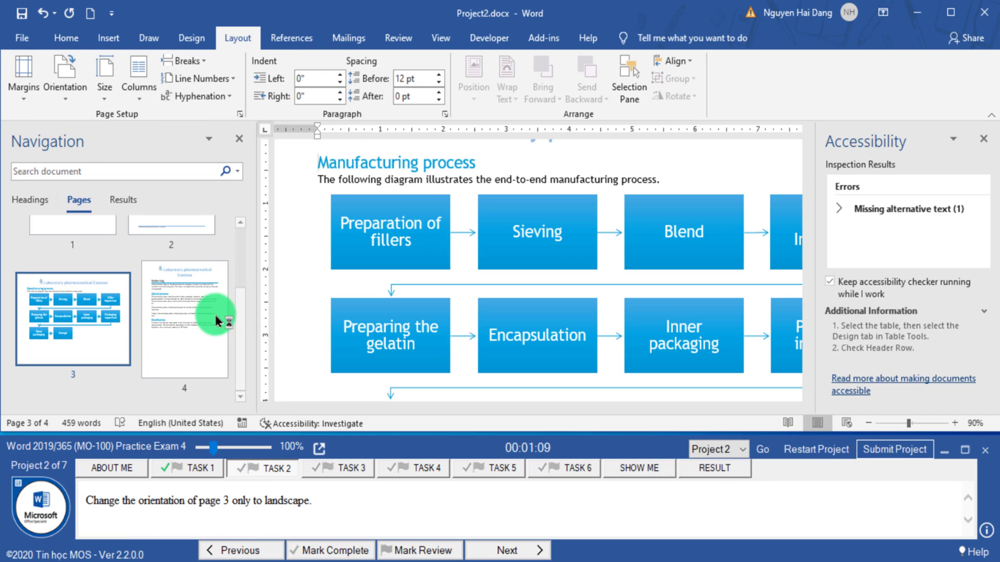
drag(134, 285, 8, 301)
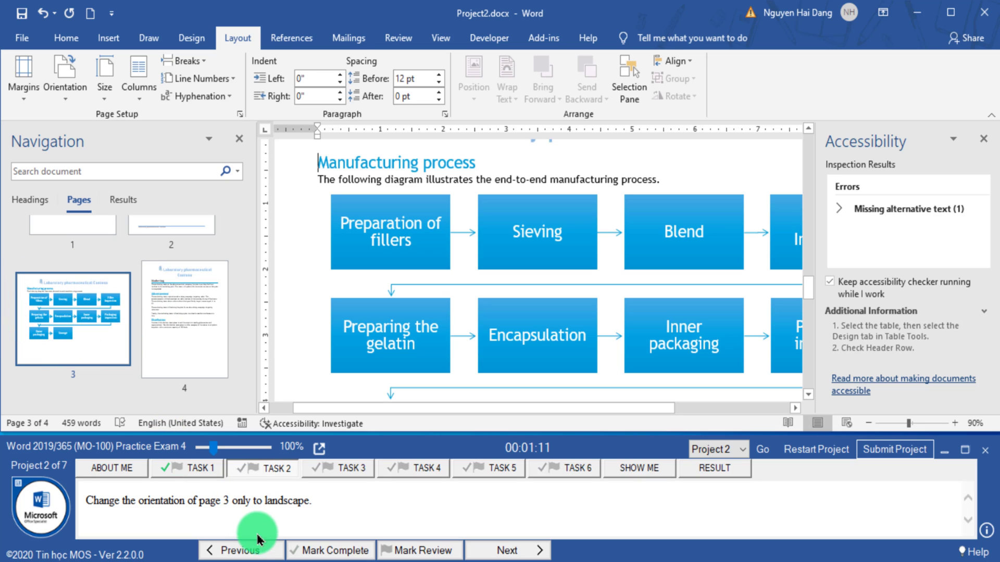
click(327, 550)
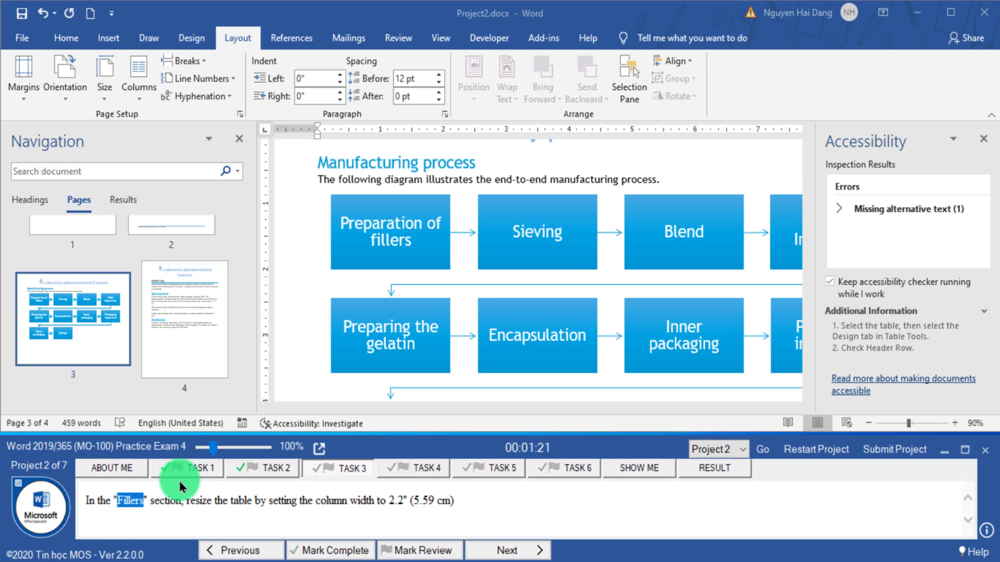
- Set the Fillers table's column width to 2.2" and mark task 3 complete
click(146, 172)
text(Fillers)
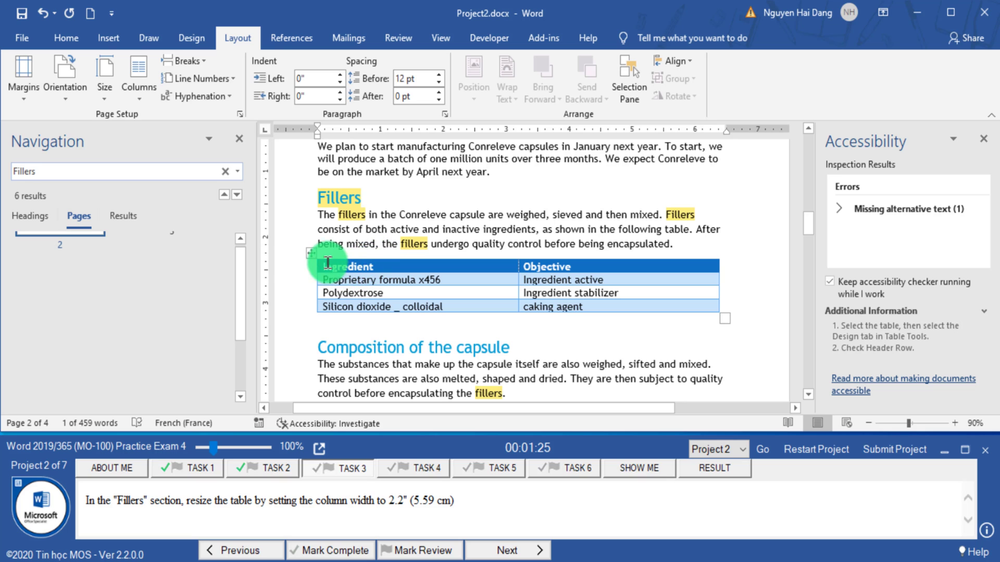
click(313, 254)
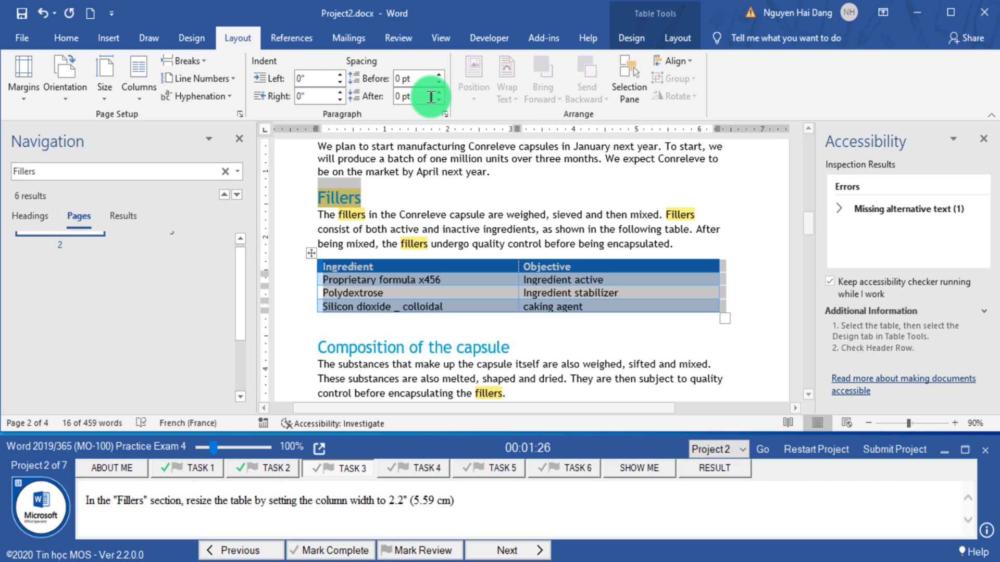
click(673, 38)
click(554, 91)
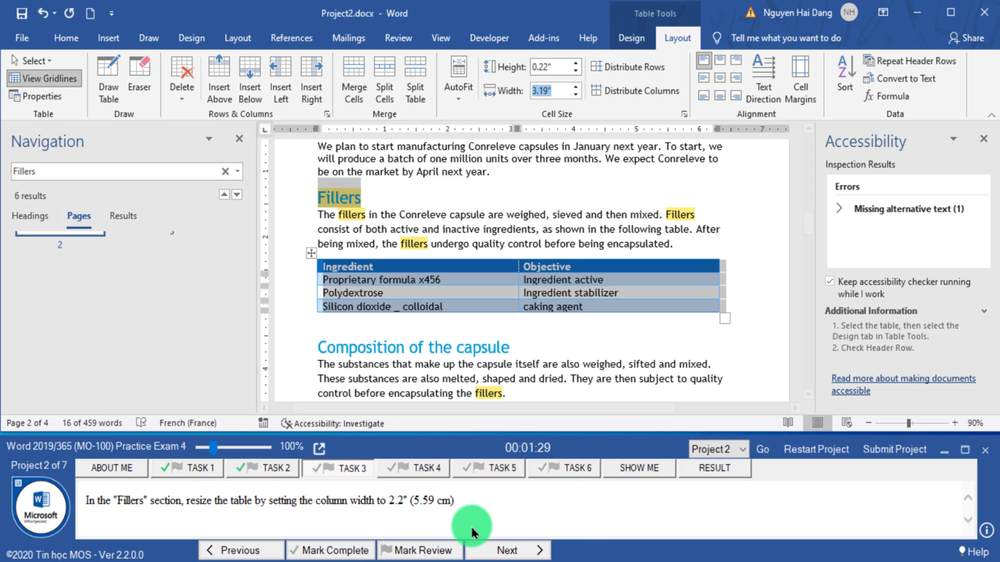
key(Down)
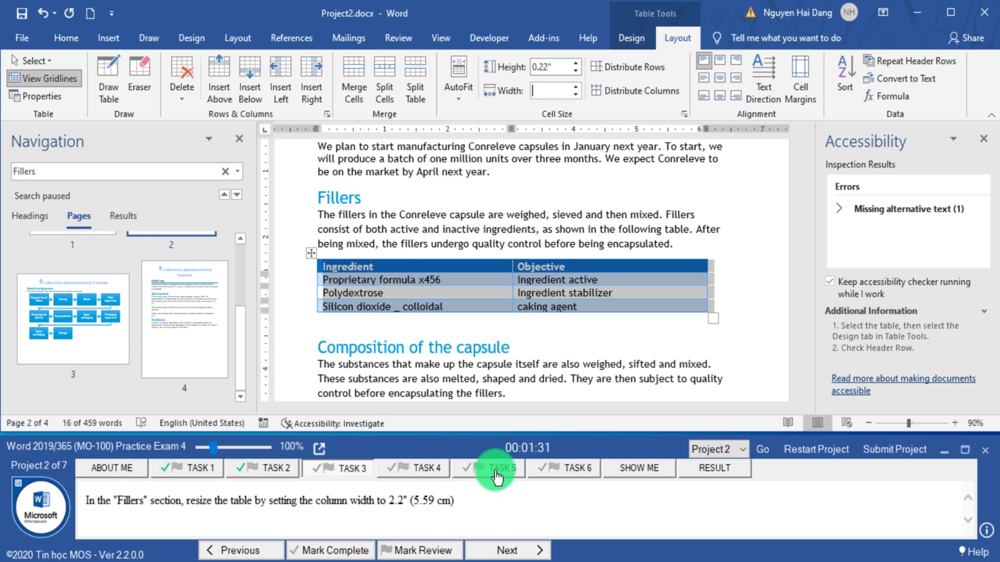
key(Return)
text(2.2)
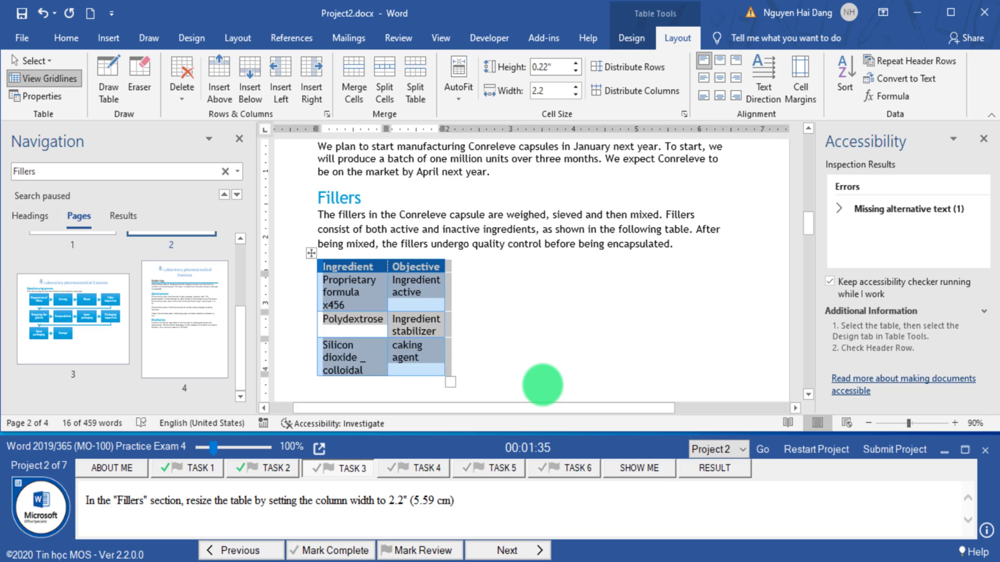
key(Return)
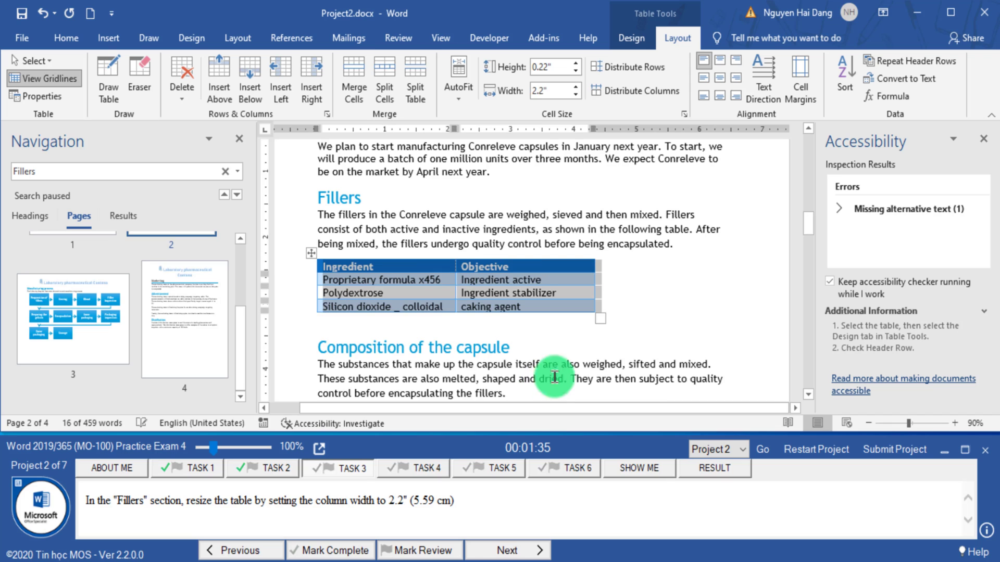
click(297, 550)
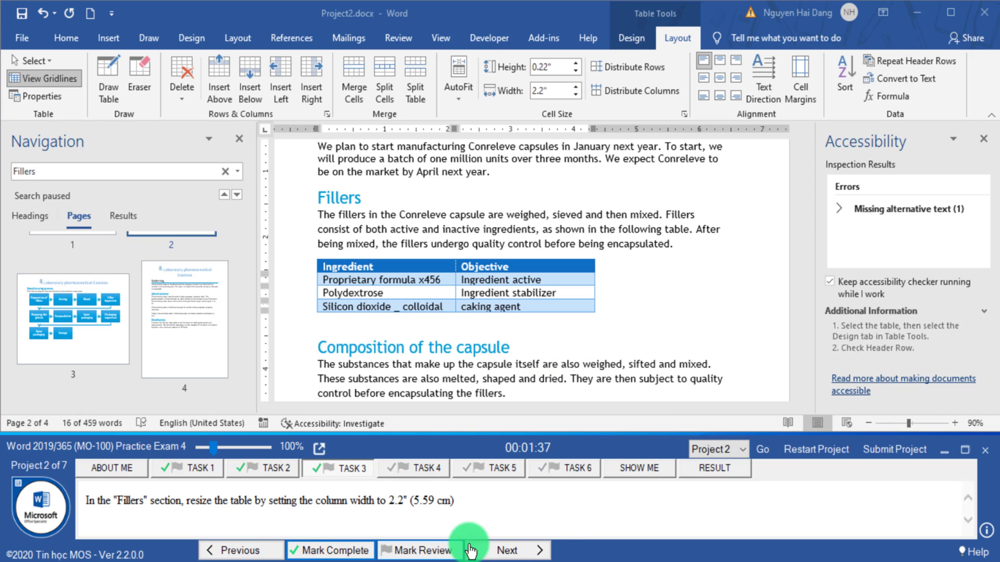
click(516, 550)
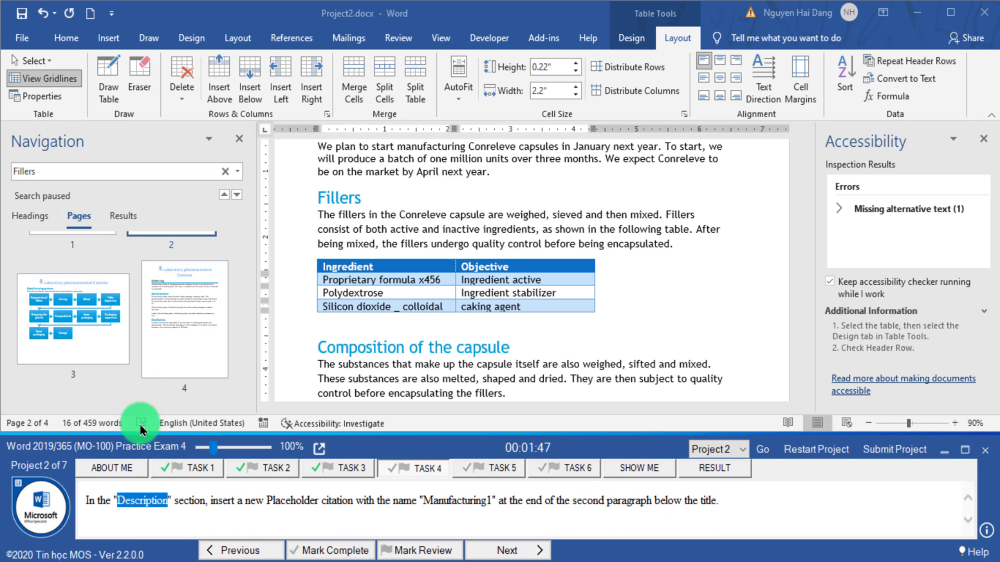
- Place the insertion point at the end of the second Description paragraph
click(225, 170)
text(Description)
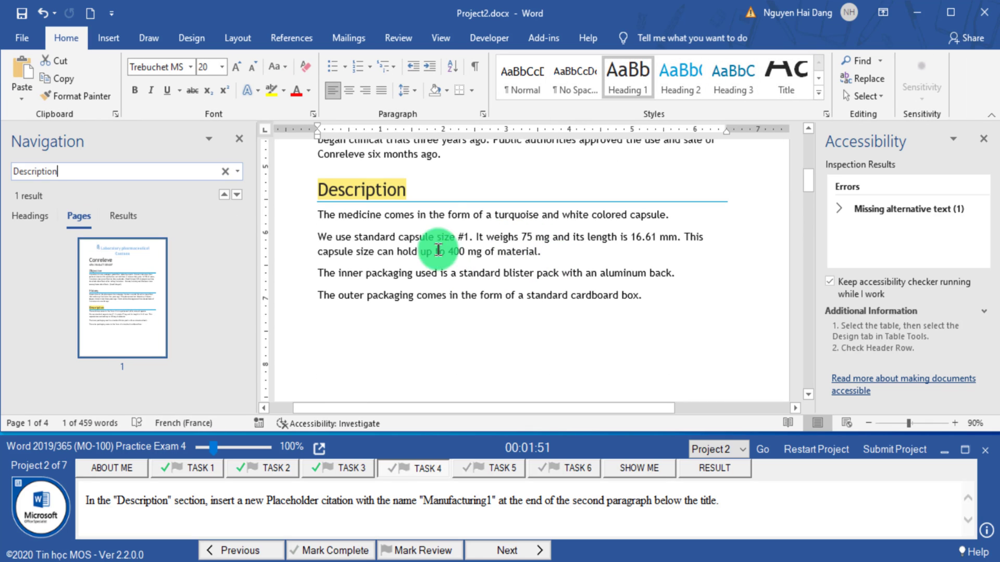
click(456, 221)
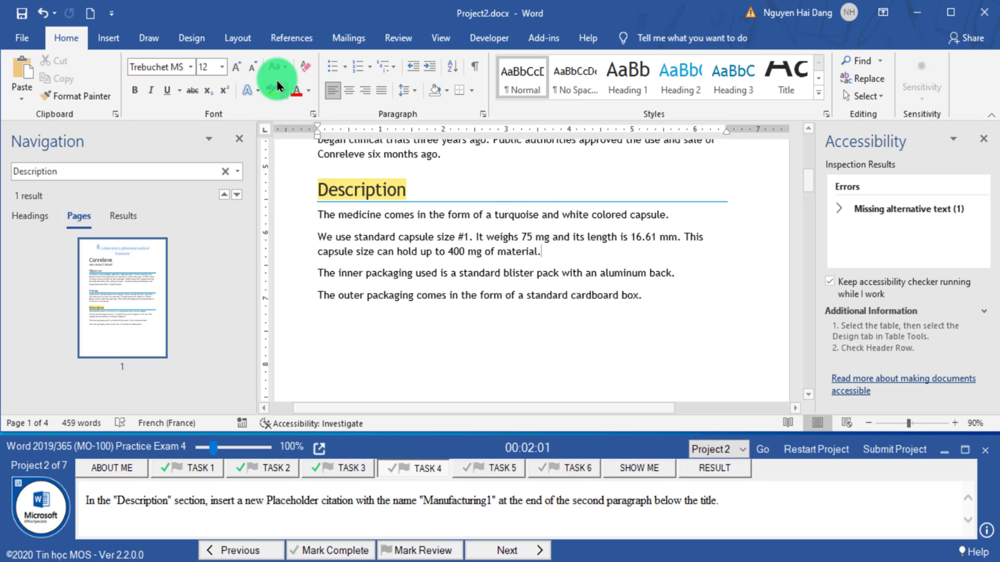
- Insert a new placeholder citation named Manufacturing1 and mark task 4 complete
click(285, 47)
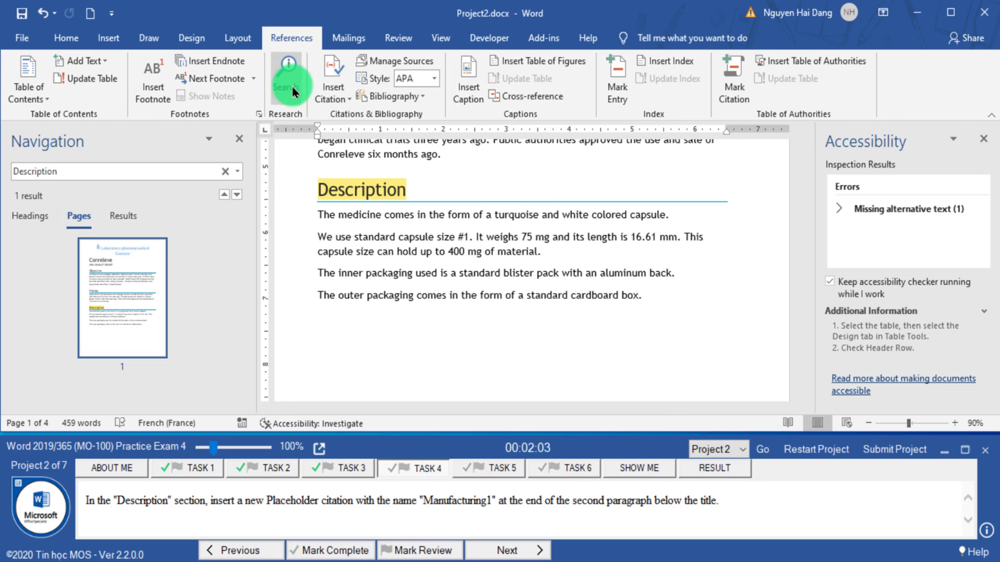
click(331, 73)
click(379, 165)
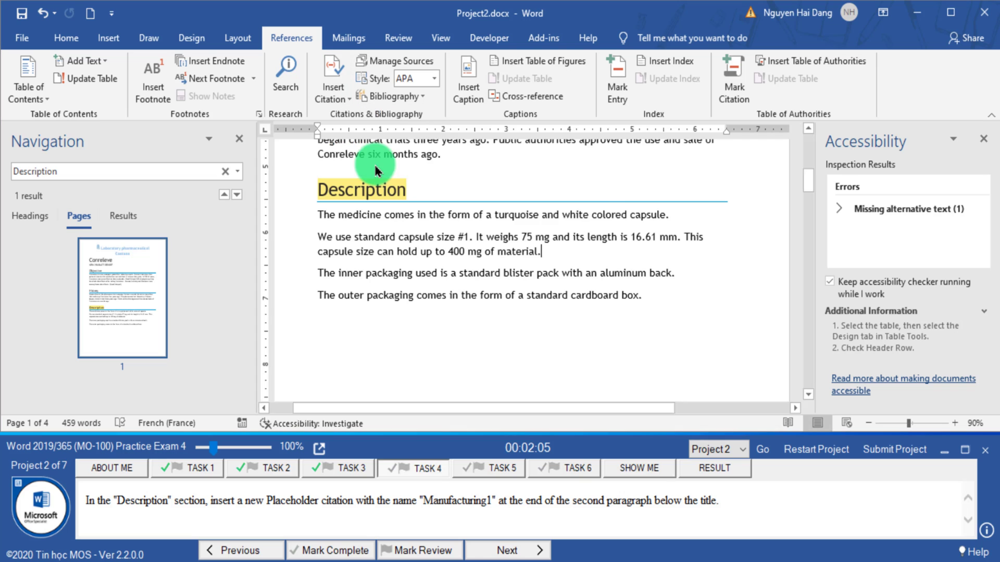
double_click(457, 499)
key(ctrl+c)
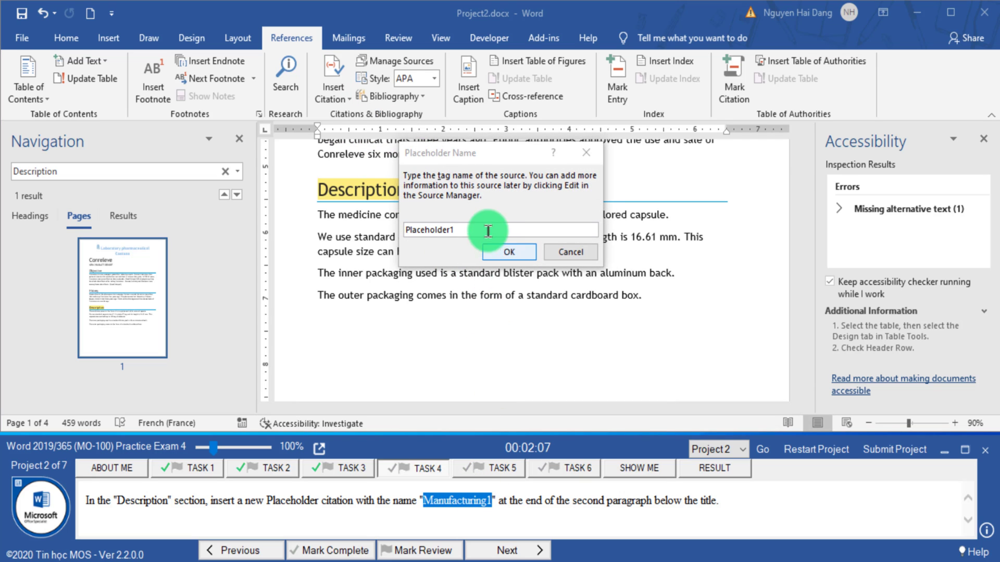
click(472, 218)
key(ctrl+v)
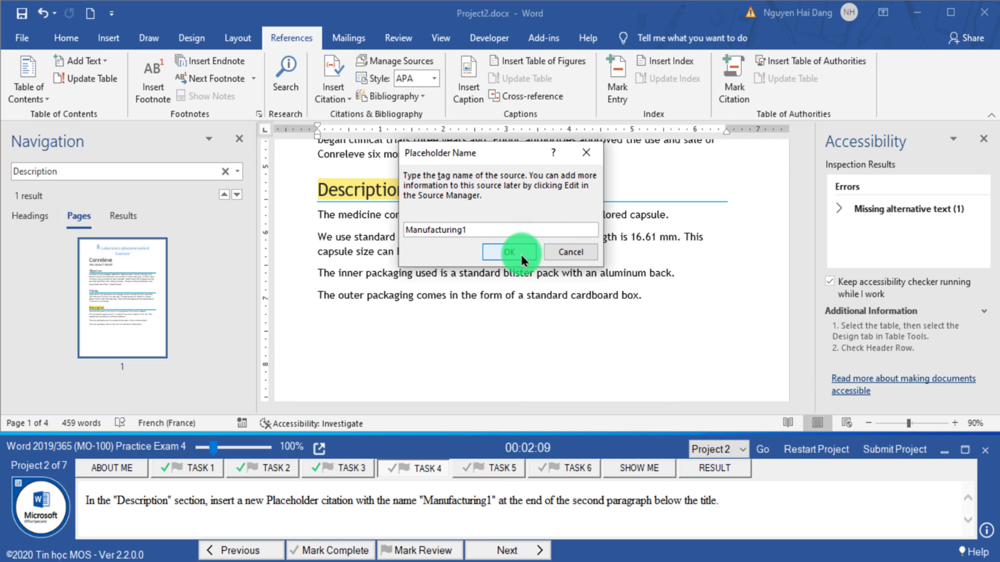
click(522, 258)
click(343, 554)
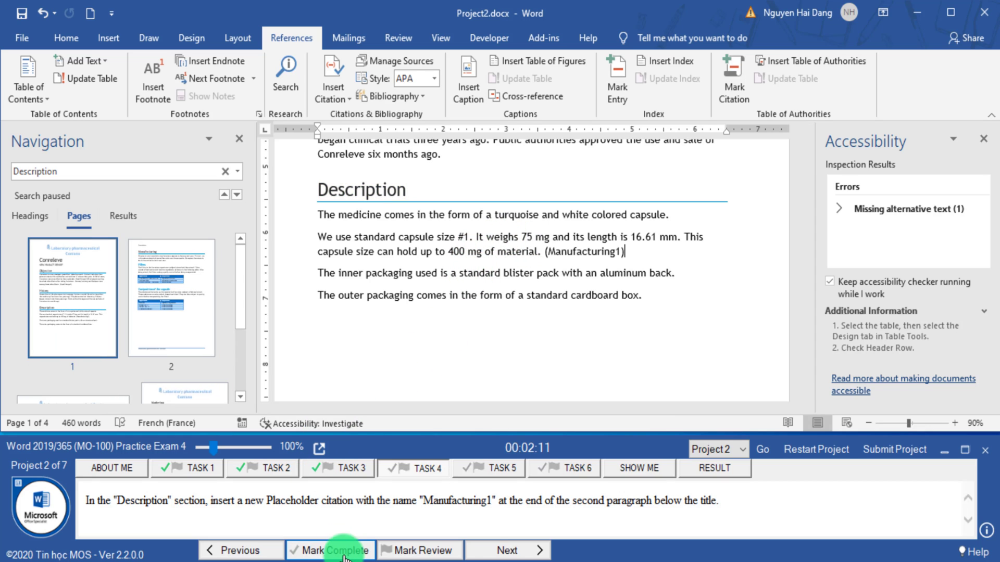
click(497, 551)
click(246, 523)
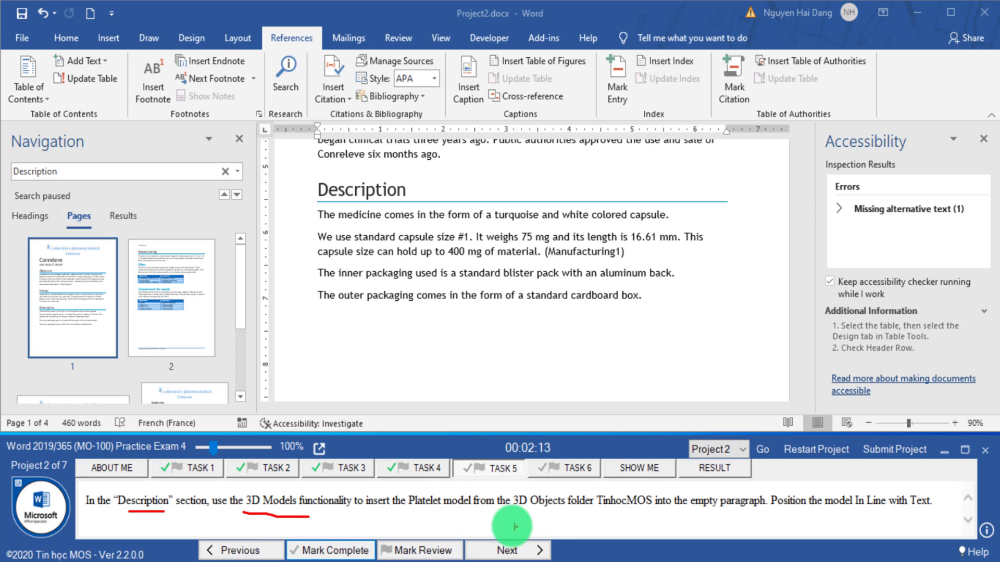
- Put the insertion point in the empty paragraph of the Description section
drag(518, 519, 608, 519)
drag(704, 519, 890, 516)
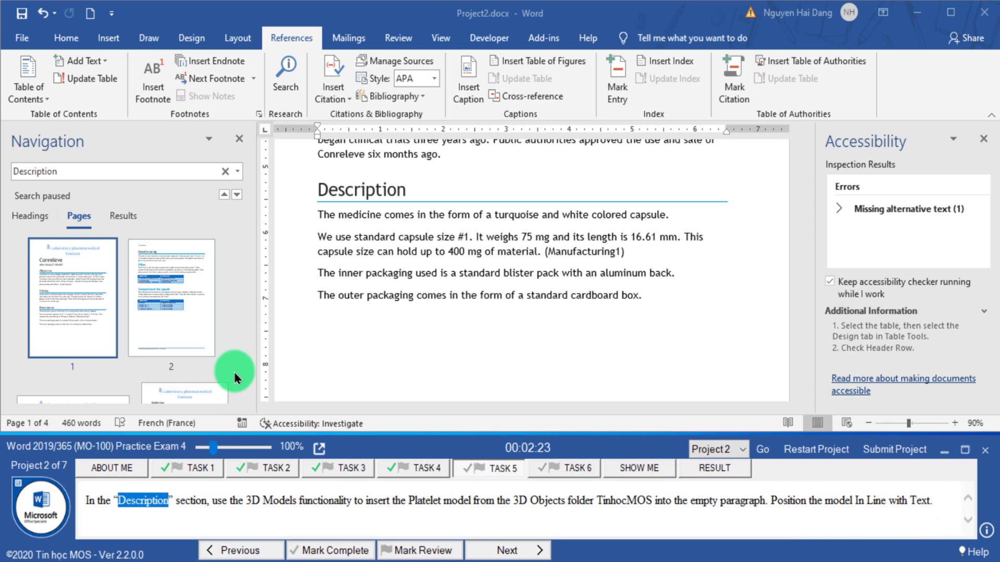
click(227, 172)
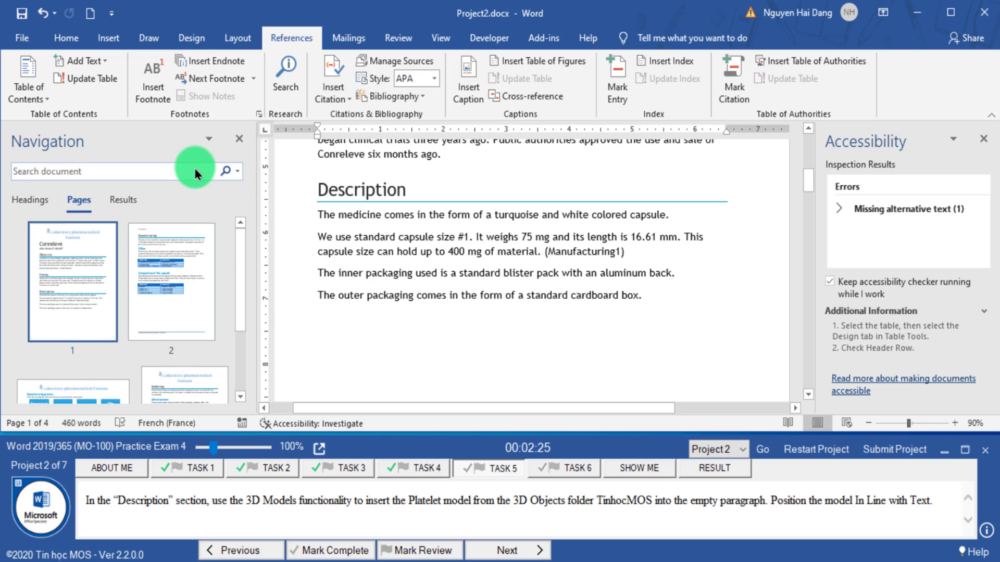
text(Description)
key(Return)
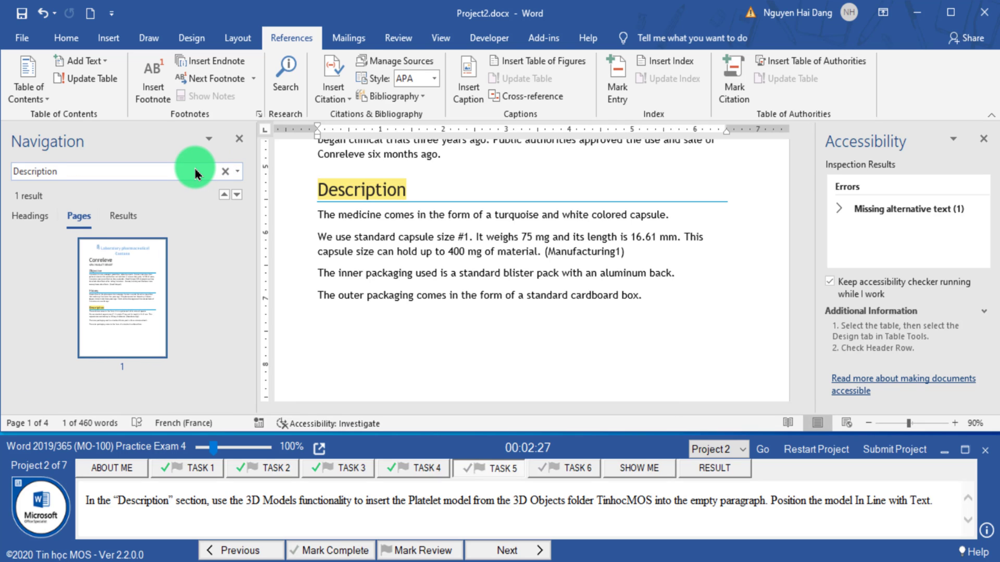
click(343, 320)
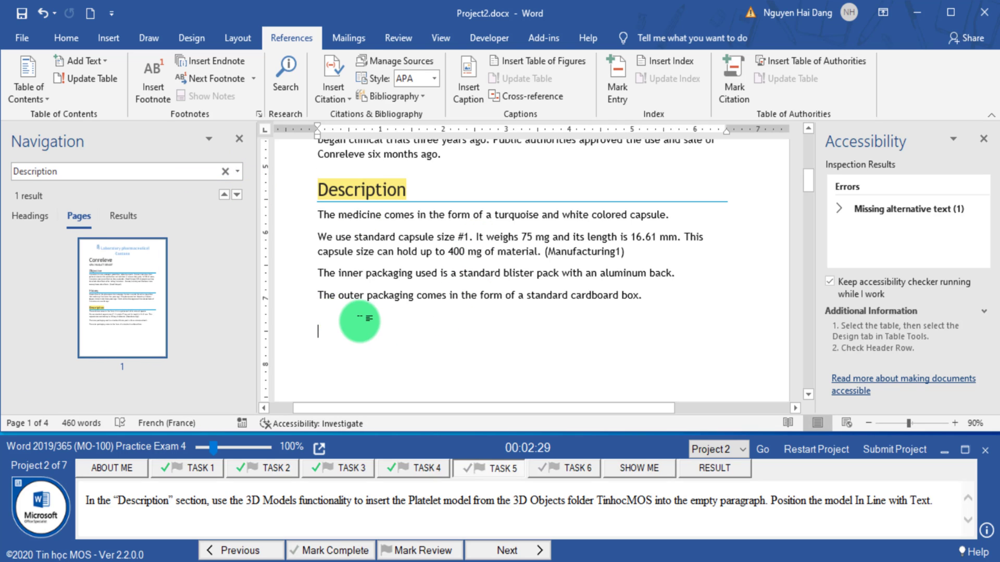
click(336, 311)
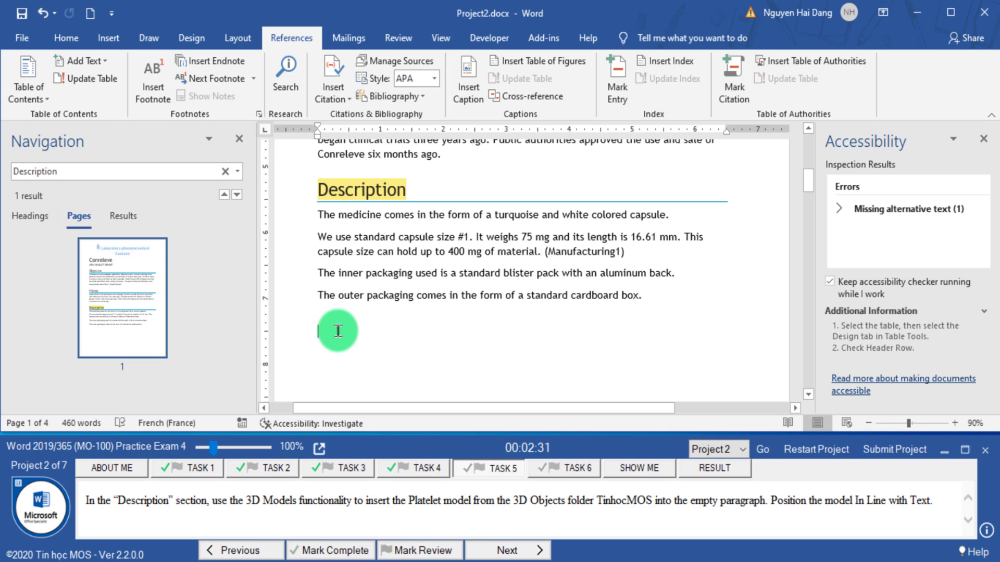
- Insert the 3D model Platelet.3mf from Documents\TinhocMOS
click(108, 38)
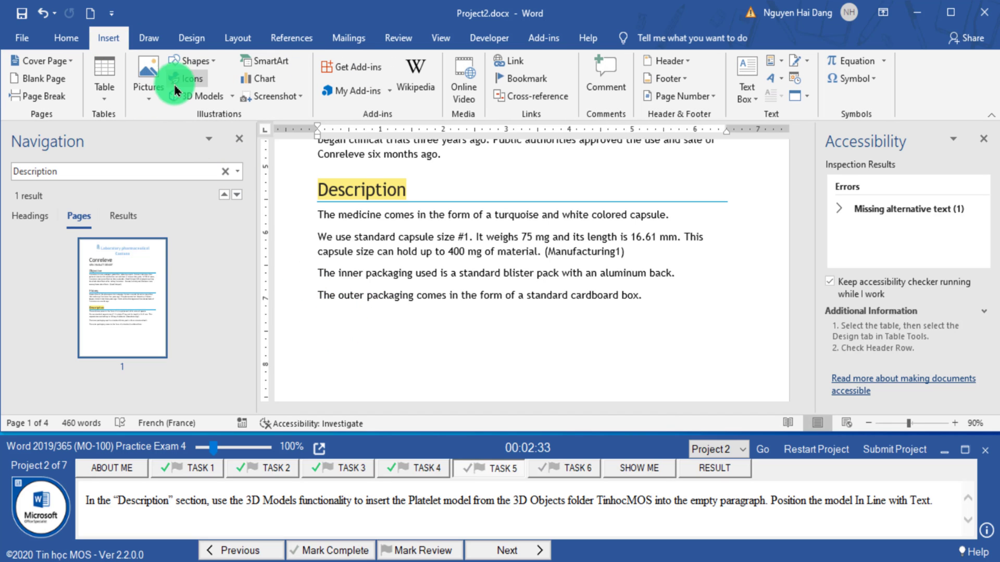
click(233, 96)
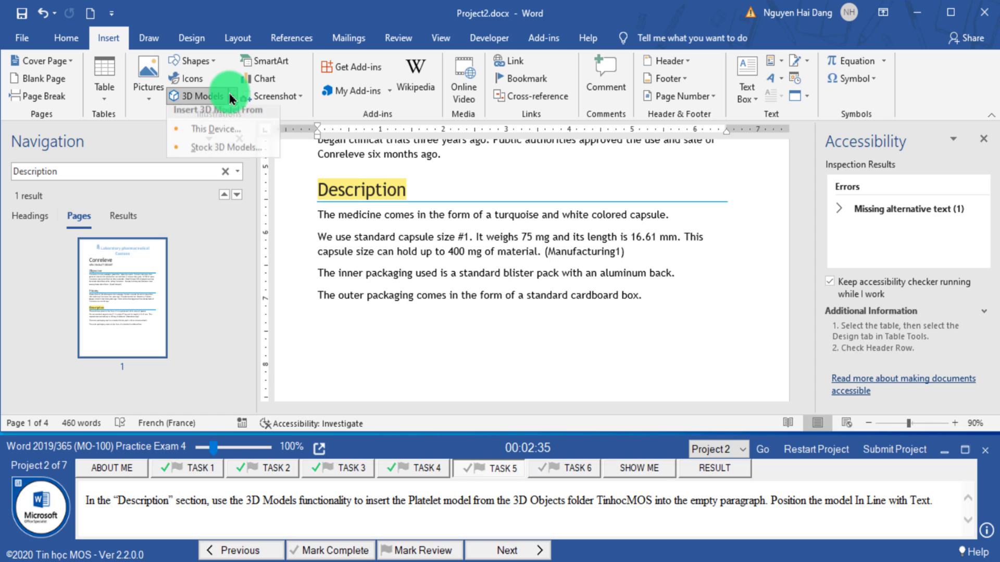
click(228, 134)
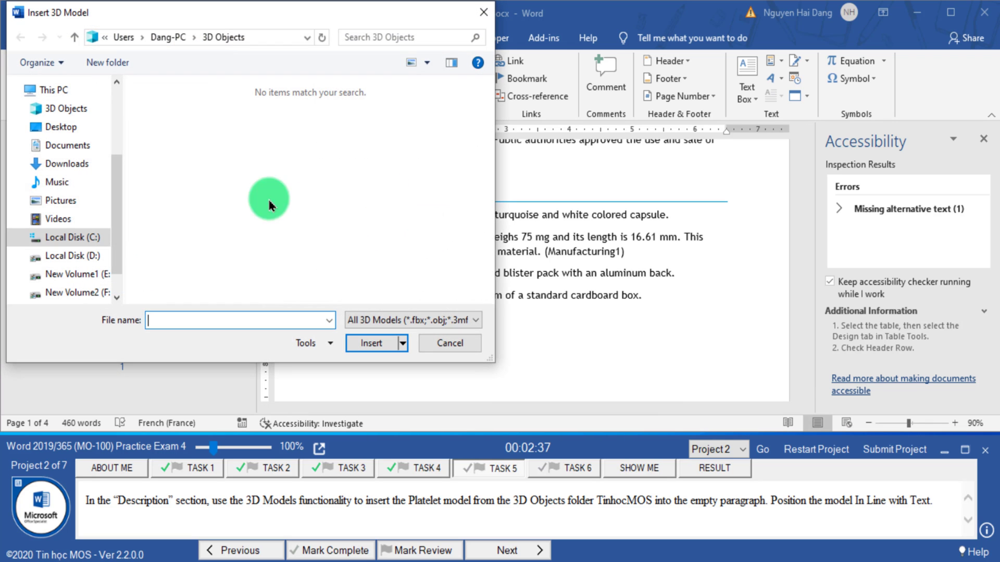
click(73, 151)
scroll(200, 258, down, 3)
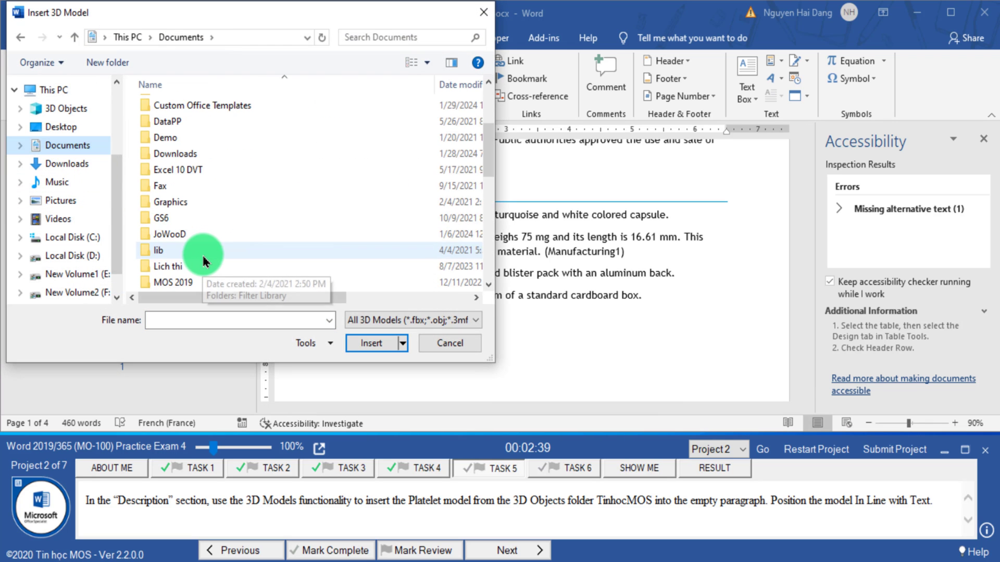
scroll(204, 254, down, 3)
scroll(198, 244, down, 2)
scroll(197, 239, down, 2)
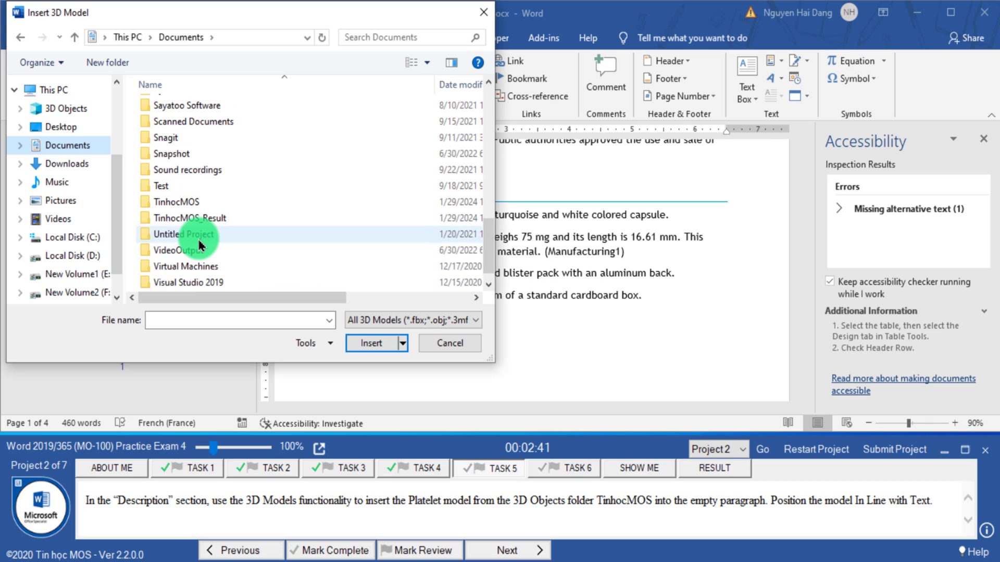
click(194, 210)
double_click(193, 209)
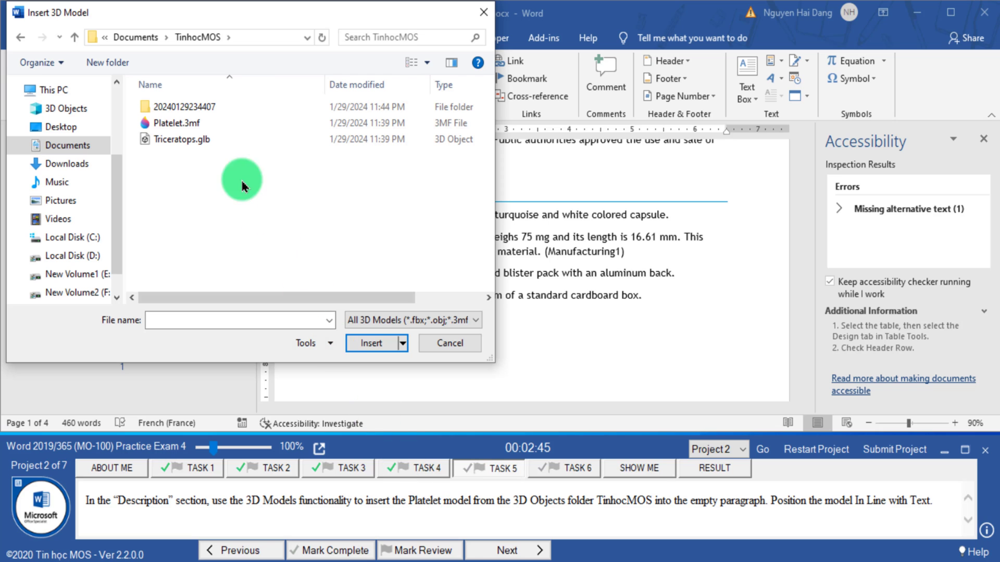
double_click(171, 125)
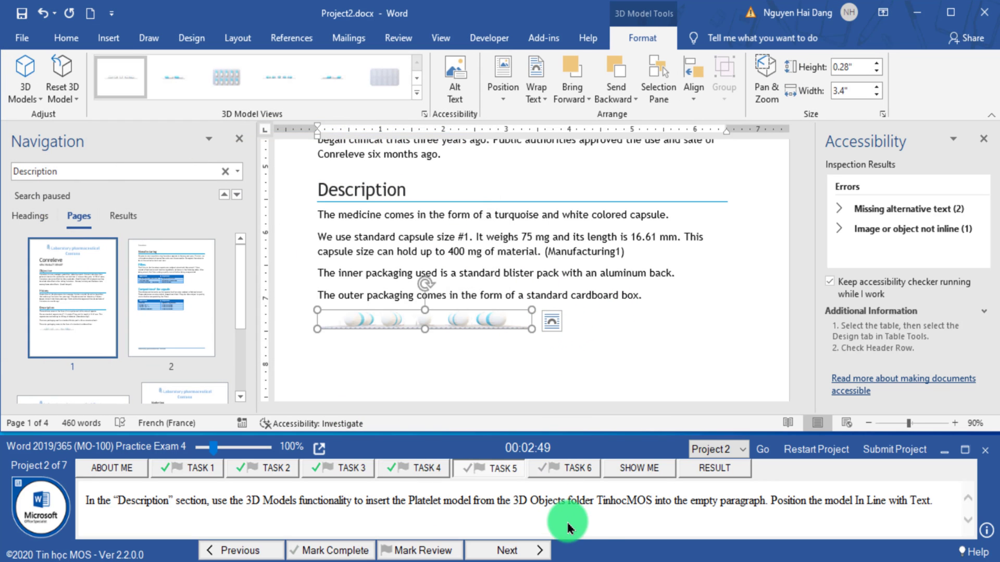
- Set the Platelet model to In Line with Text and mark task 5 complete
click(551, 322)
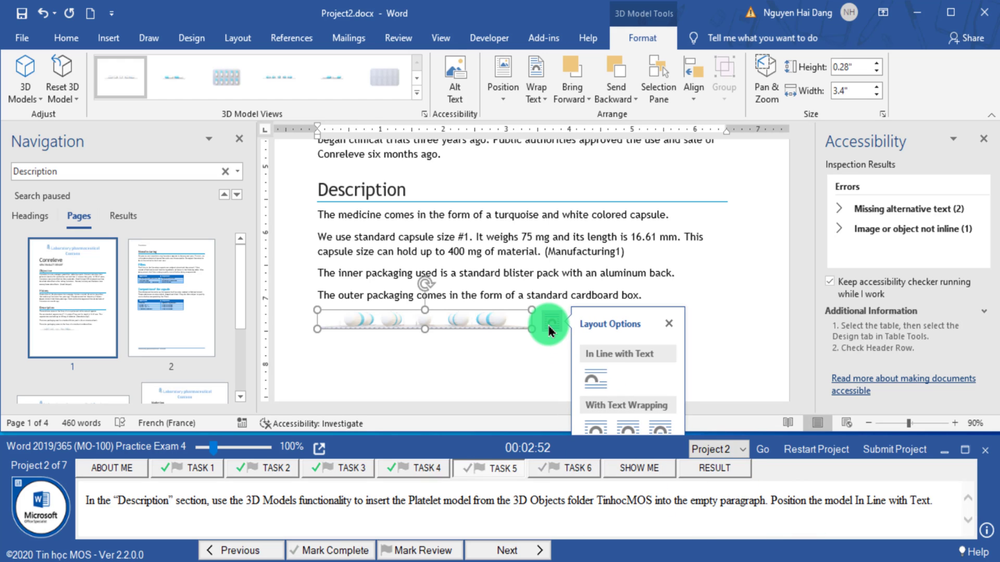
click(598, 384)
click(424, 379)
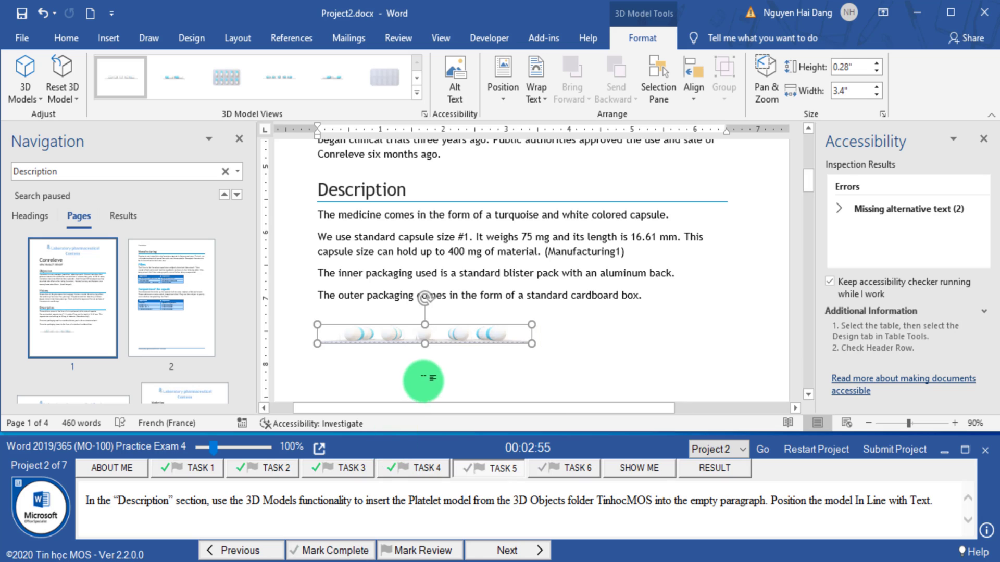
click(312, 554)
click(505, 550)
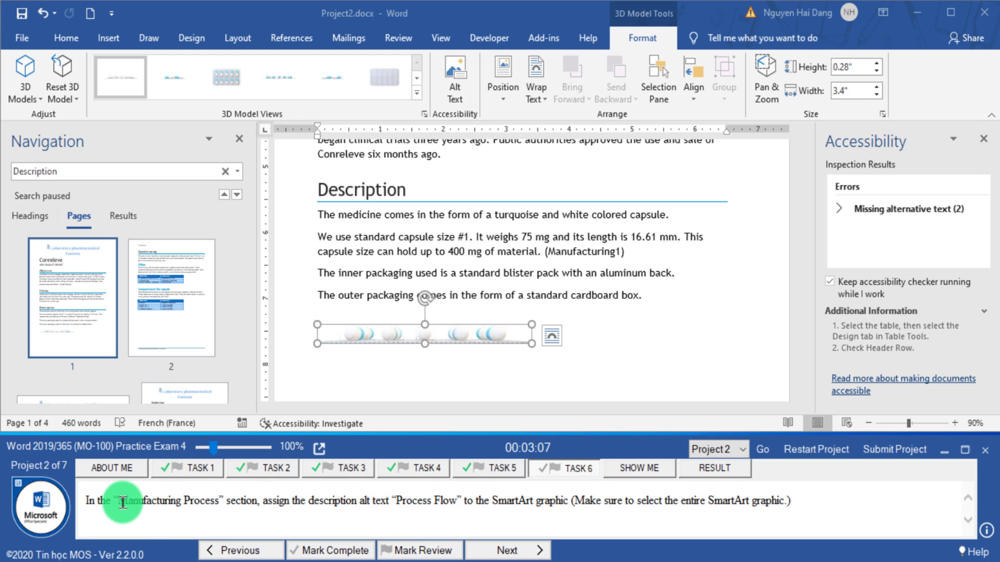
- Search for Manufacturing Process and jump to its heading
drag(123, 503, 215, 506)
key(ctrl+c)
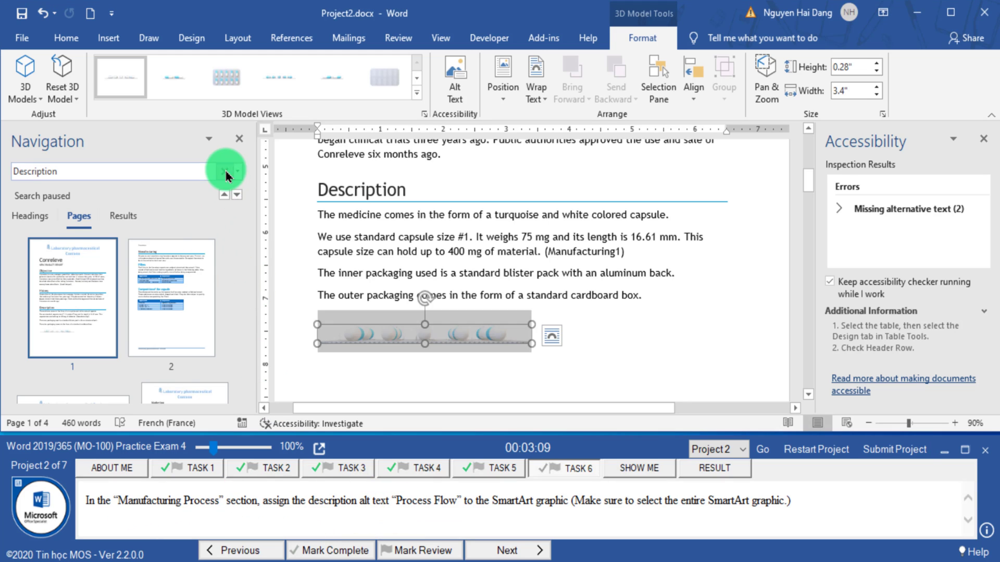
click(225, 171)
key(ctrl+v)
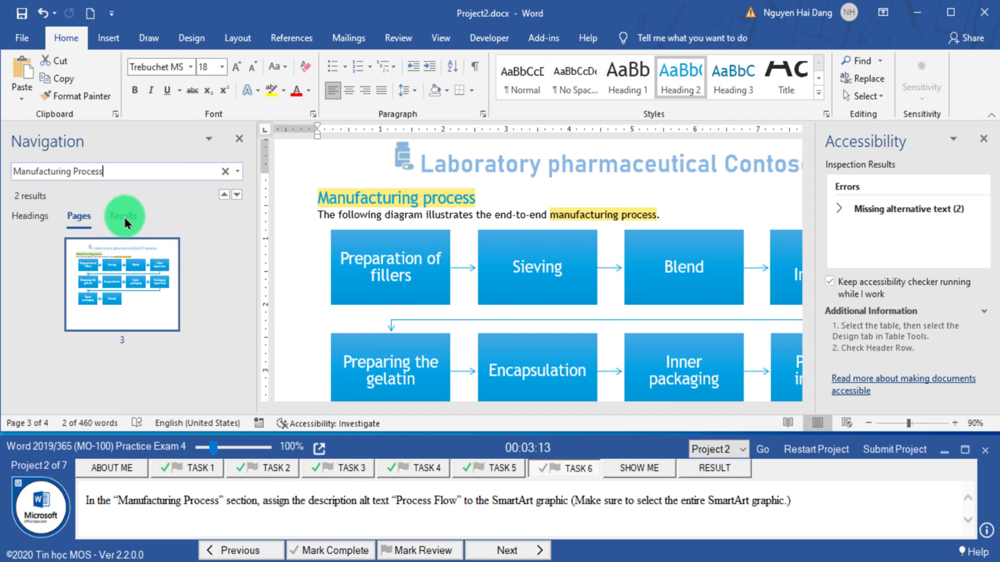
click(123, 215)
click(94, 254)
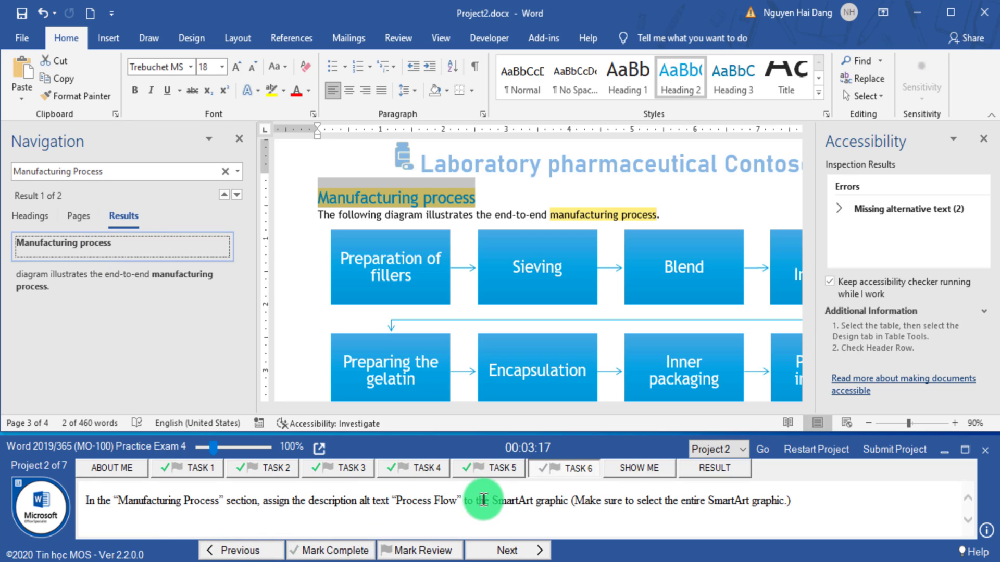
- Give the SmartArt the alt text Process Flow, close both panes, and mark task complete
click(468, 286)
right_click(469, 301)
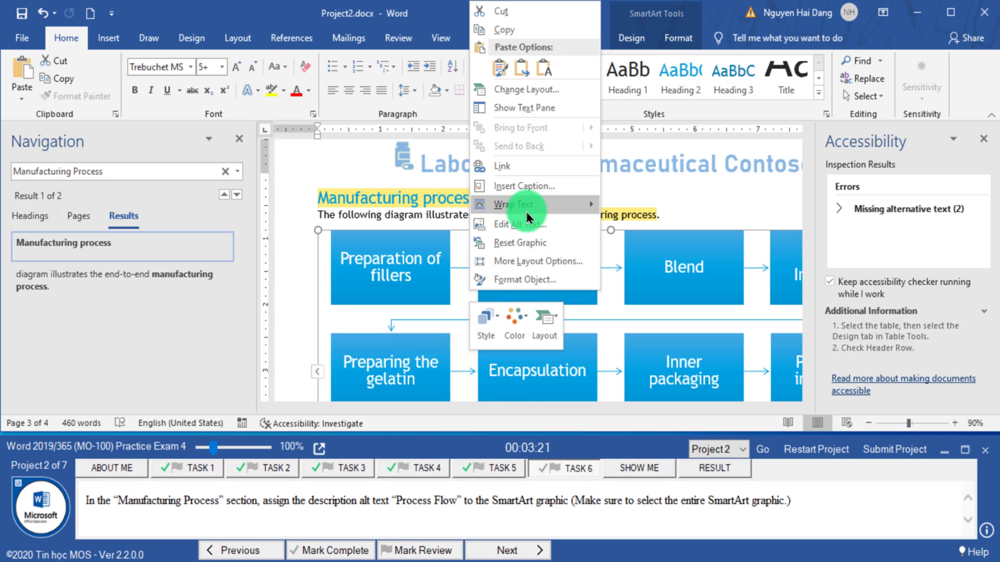
click(513, 224)
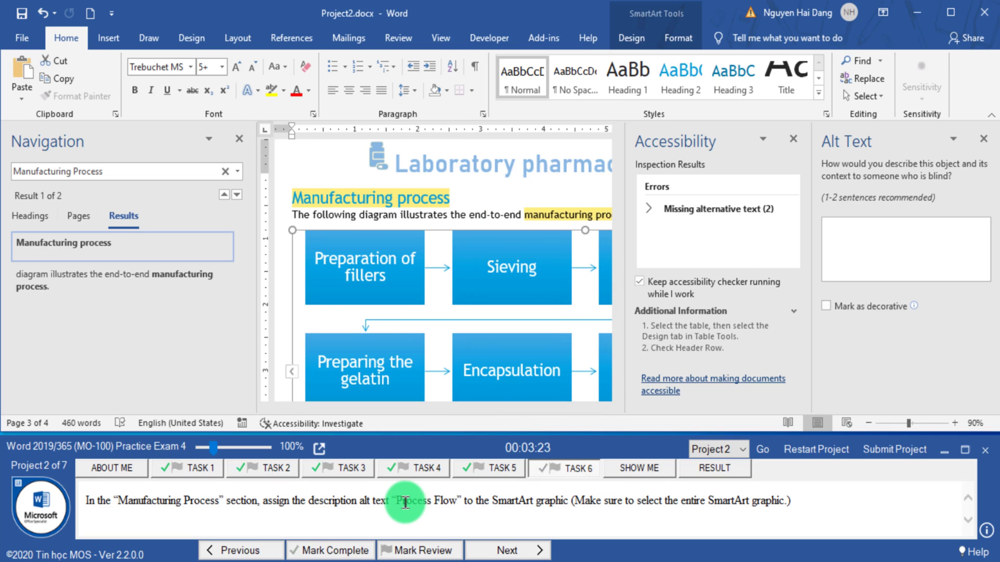
drag(405, 504, 447, 506)
key(ctrl+c)
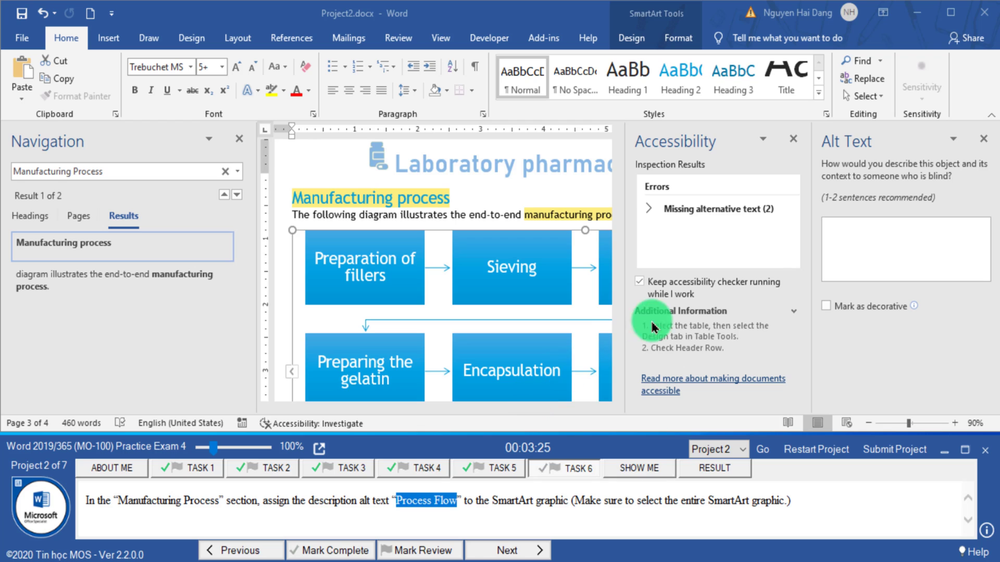
click(844, 256)
key(ctrl+v)
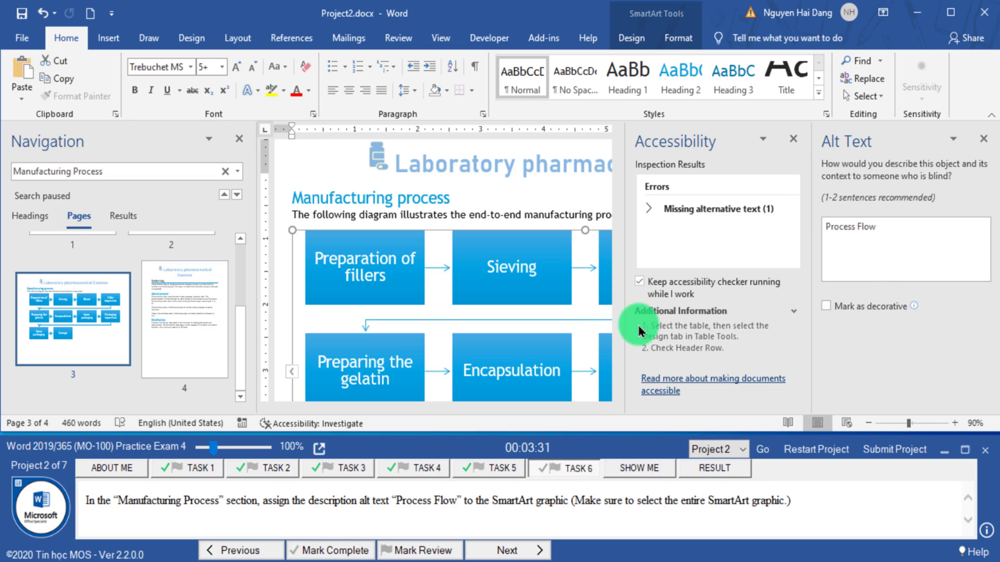
click(795, 140)
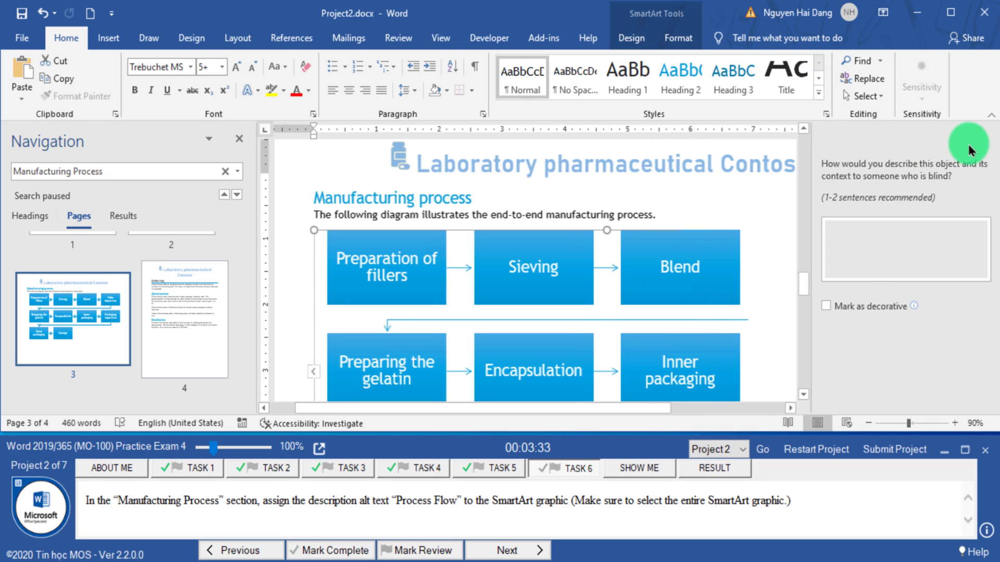
click(978, 139)
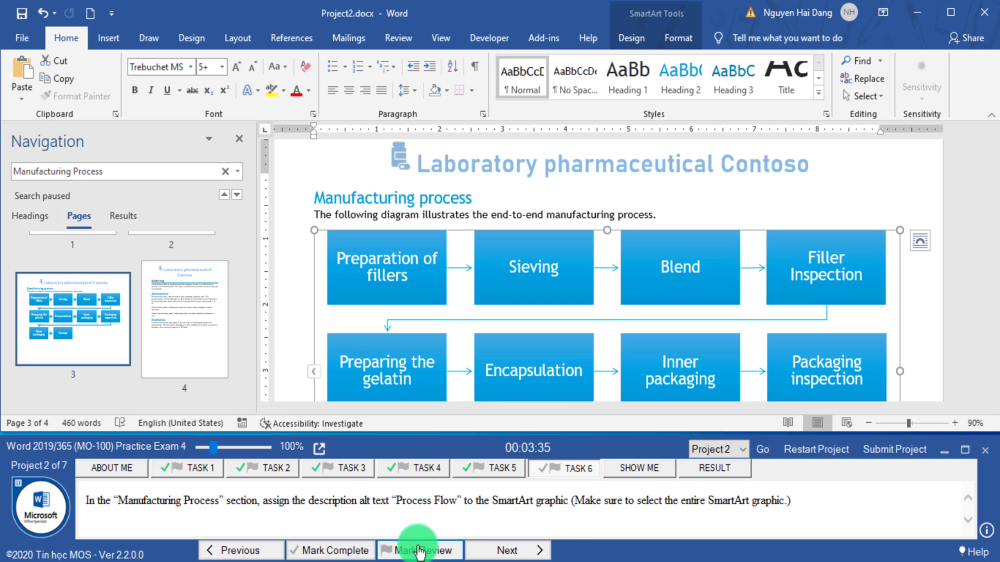
click(368, 551)
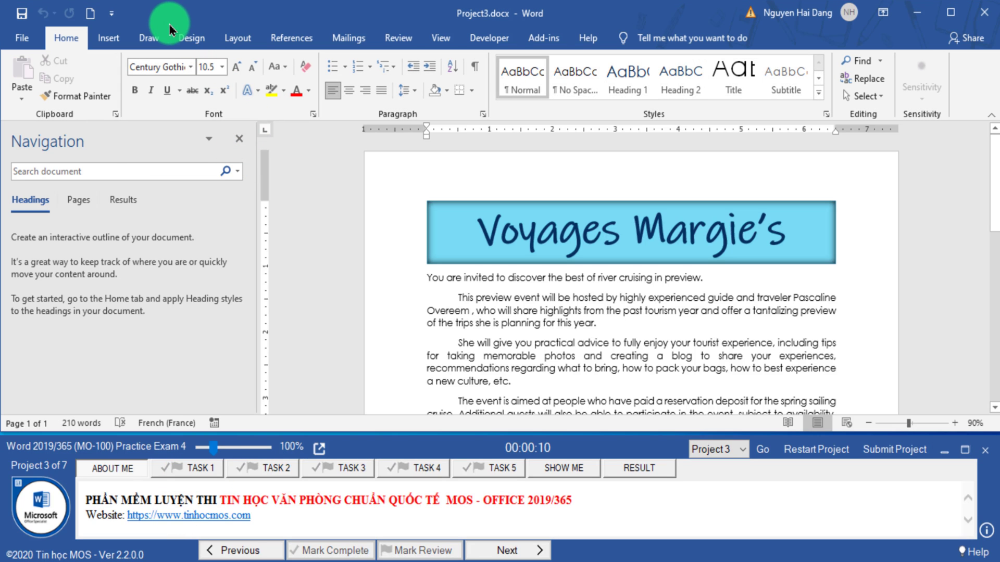
- Read task 1's page border instructions for the Voyages Margie's document
click(190, 482)
drag(115, 512, 245, 516)
drag(332, 519, 401, 518)
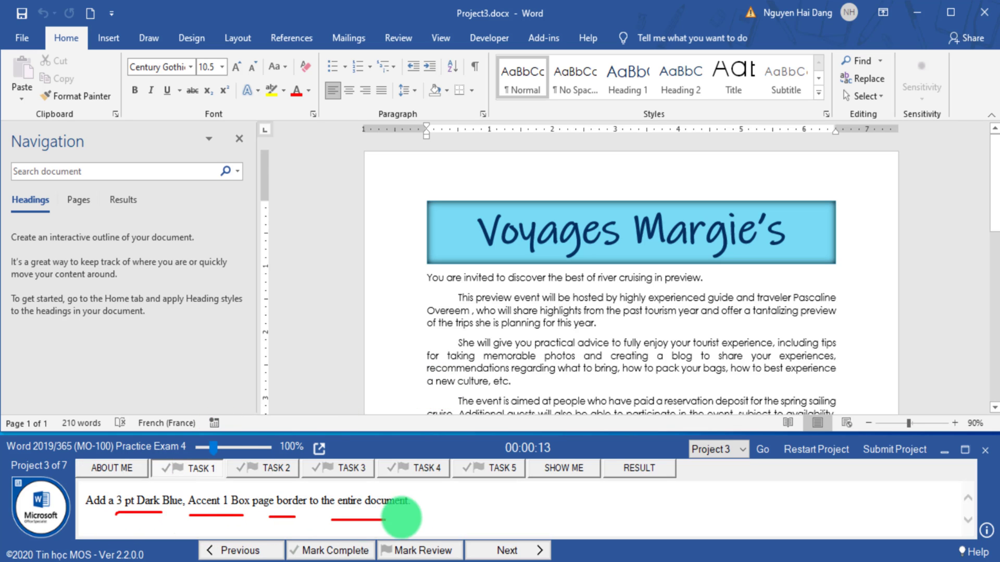
- Add a 3 pt Dark Blue, Accent 1 box page border and mark task 1 complete
click(191, 38)
click(953, 78)
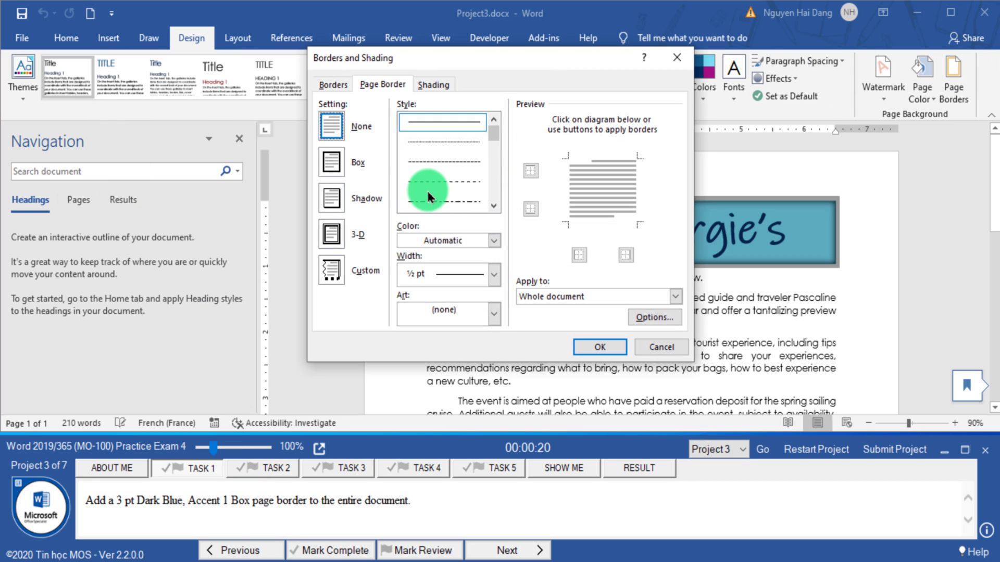
click(331, 162)
click(427, 273)
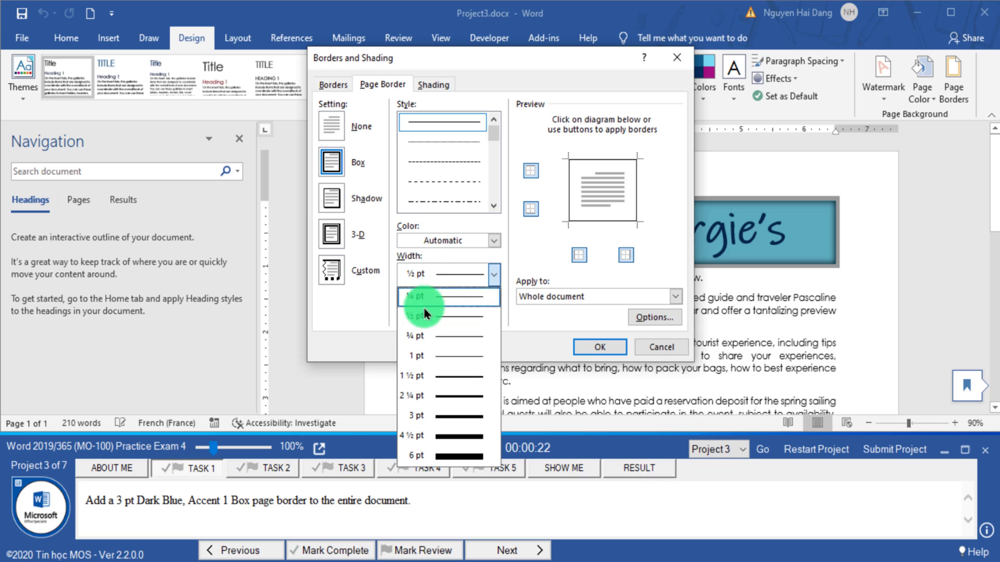
click(430, 408)
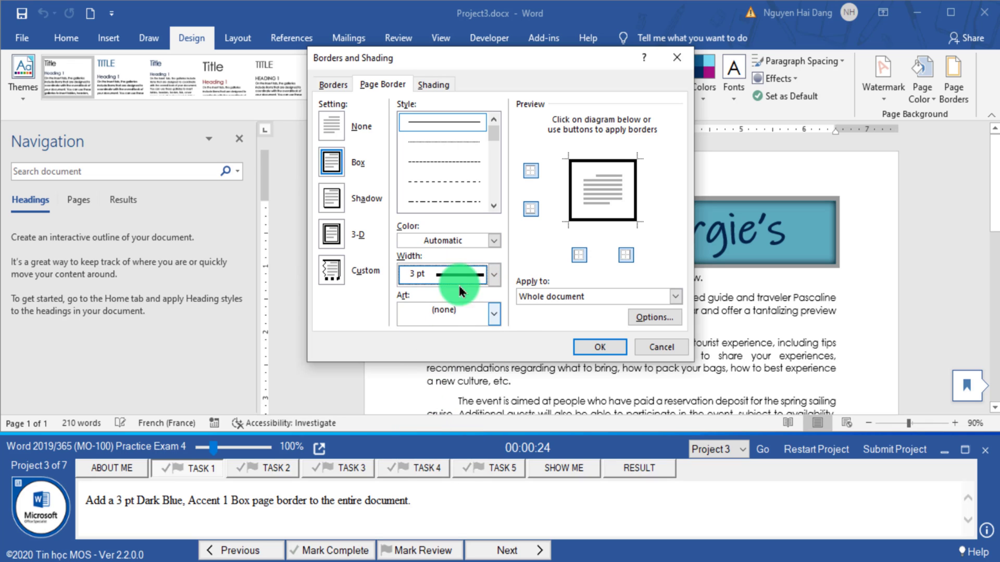
click(461, 240)
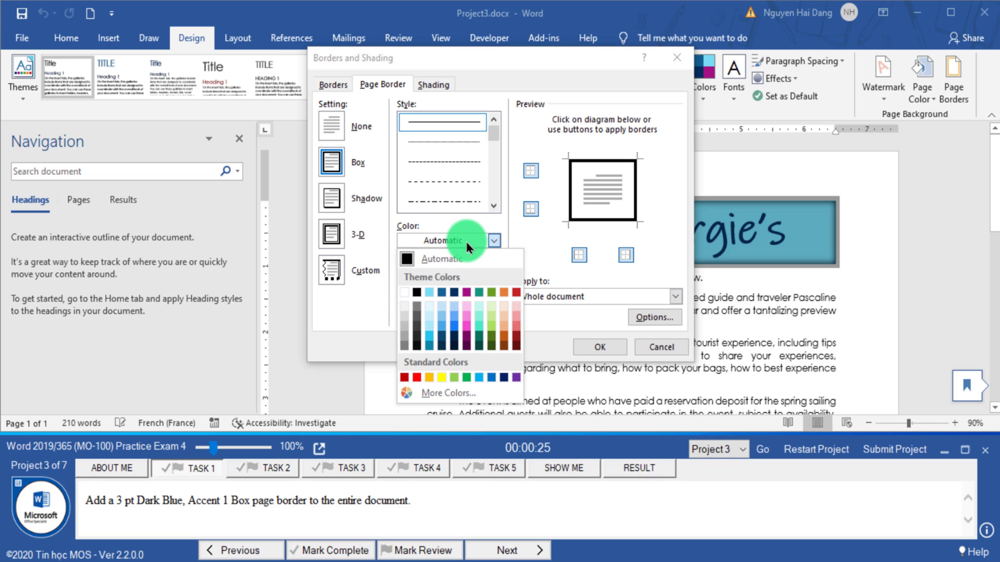
click(455, 293)
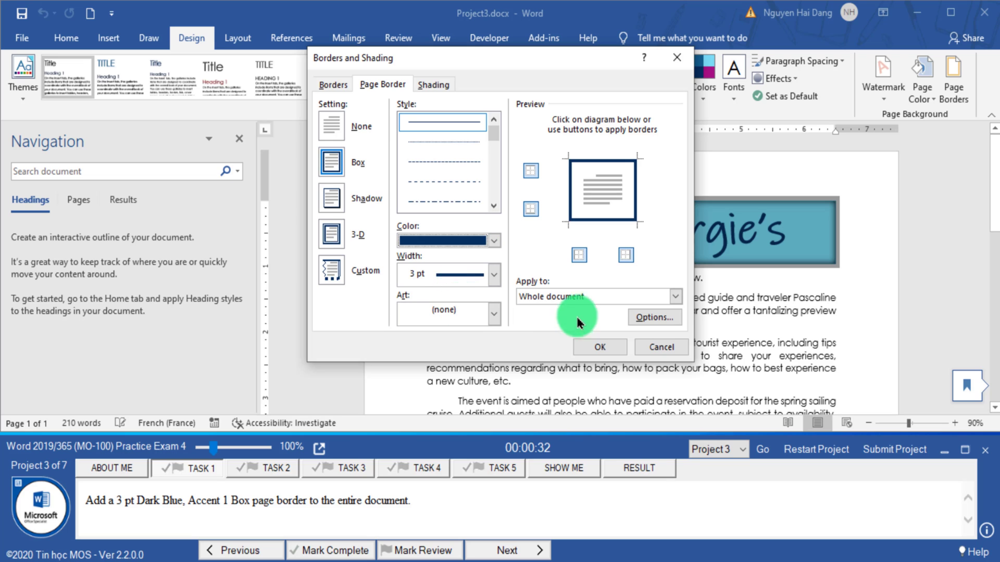
click(599, 347)
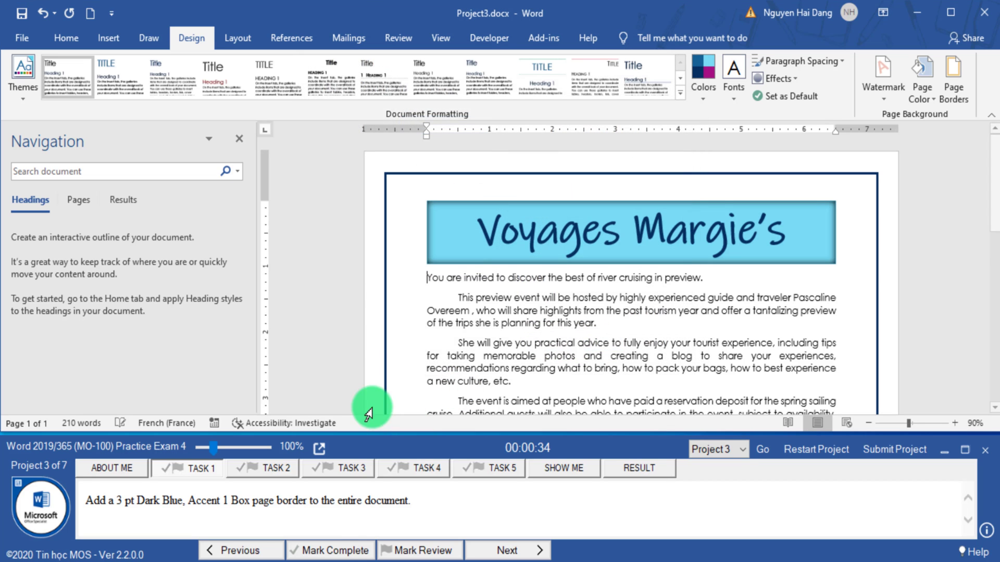
click(328, 551)
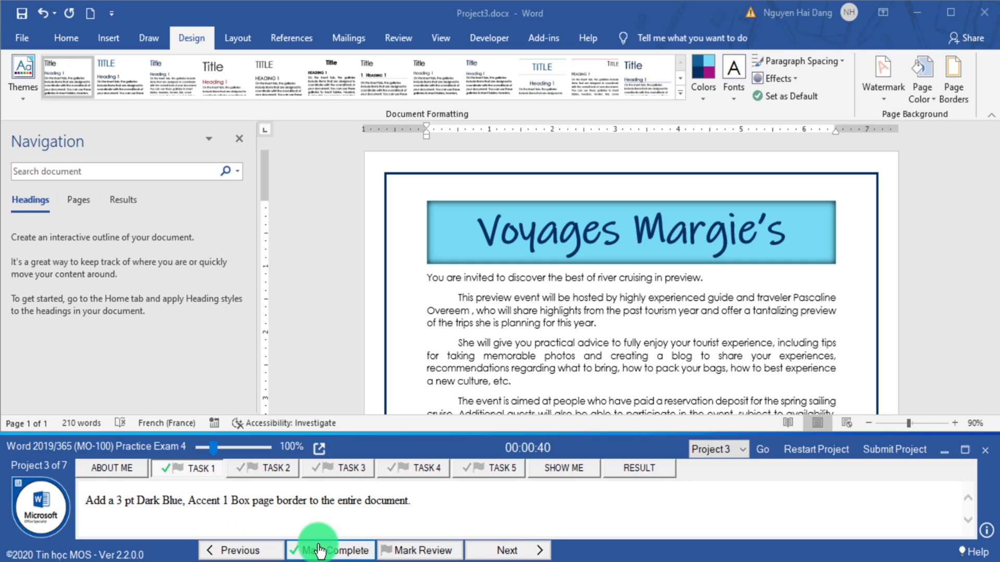
- Read task 2's instructions to remove headers, footers and watermarks
click(477, 550)
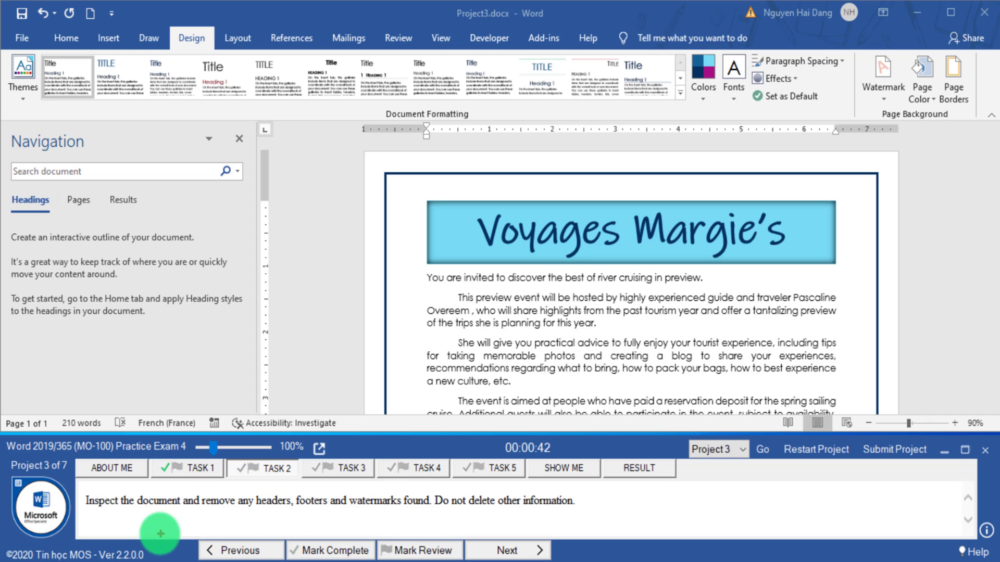
drag(93, 516, 200, 516)
drag(301, 514, 404, 512)
drag(573, 504, 440, 487)
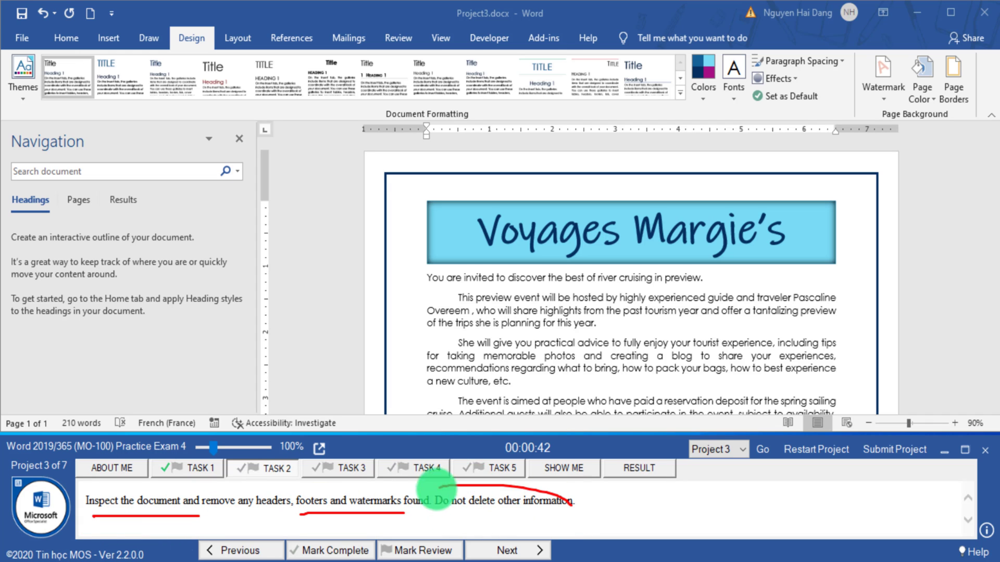
- Save the file and run the Document Inspector on the document
click(22, 38)
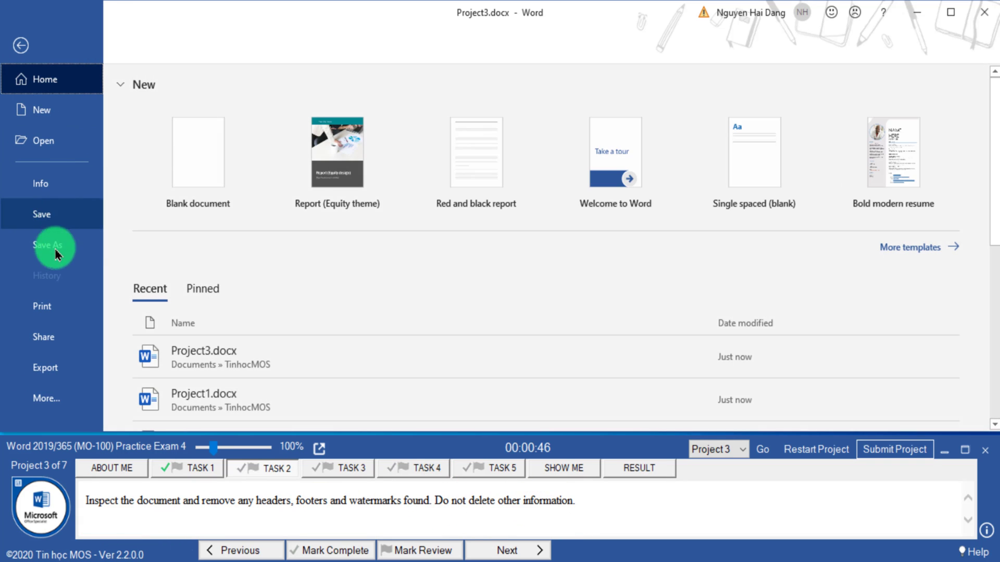
click(40, 183)
scroll(281, 276, down, 3)
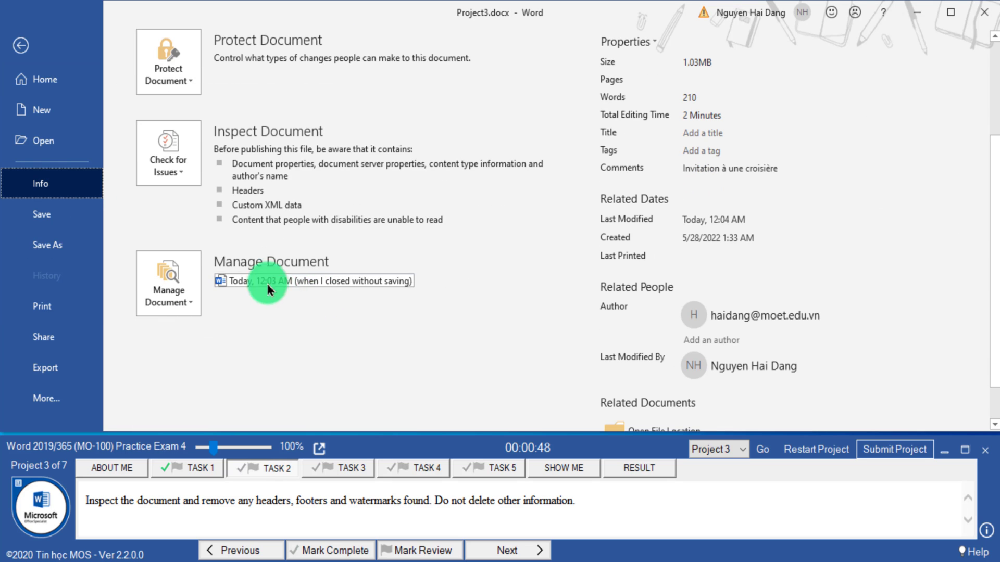
click(179, 177)
click(211, 196)
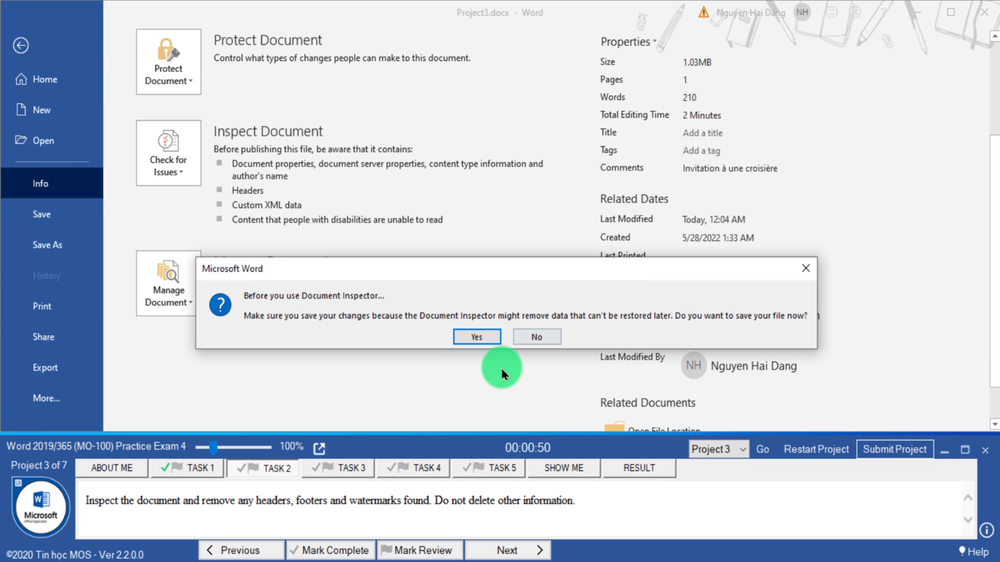
click(489, 337)
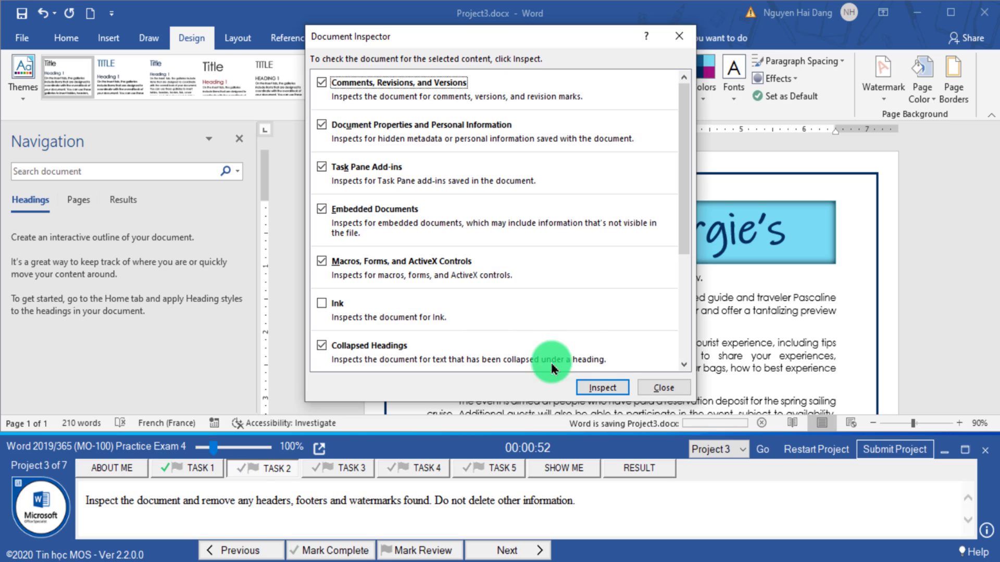
click(602, 385)
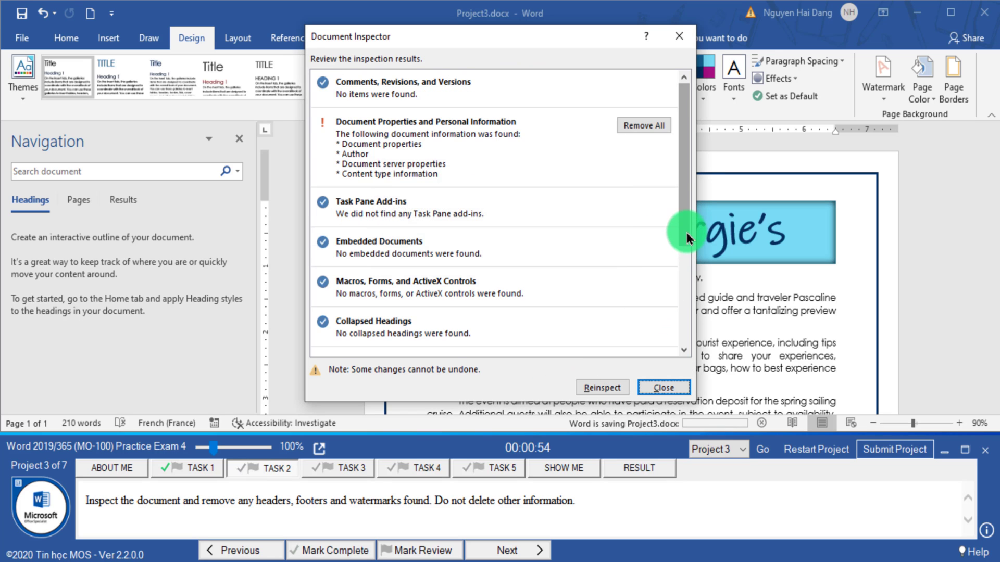
- Remove all headers, footers and watermarks, then mark Task 2 complete and advance
drag(685, 232, 693, 311)
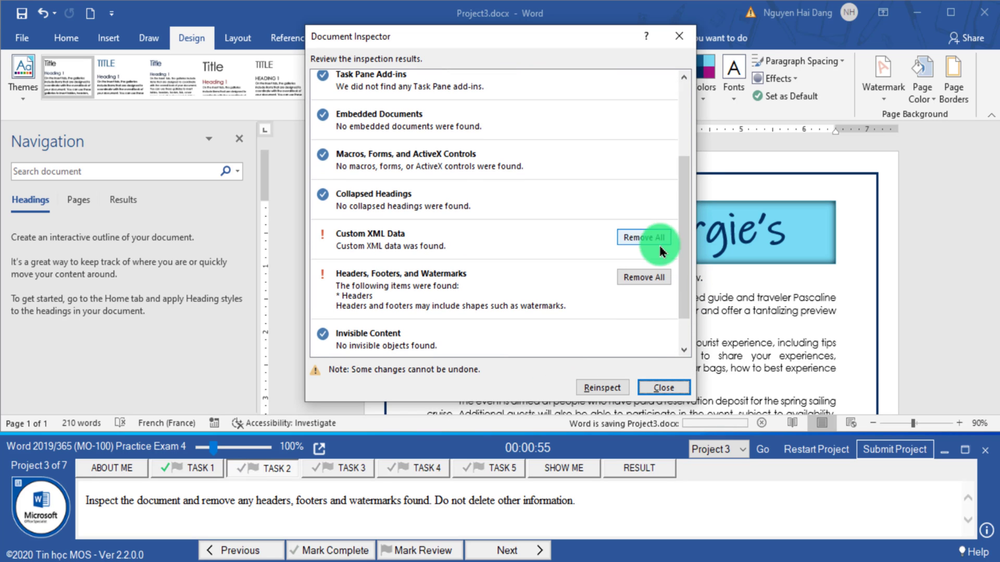
click(640, 276)
click(657, 387)
click(348, 551)
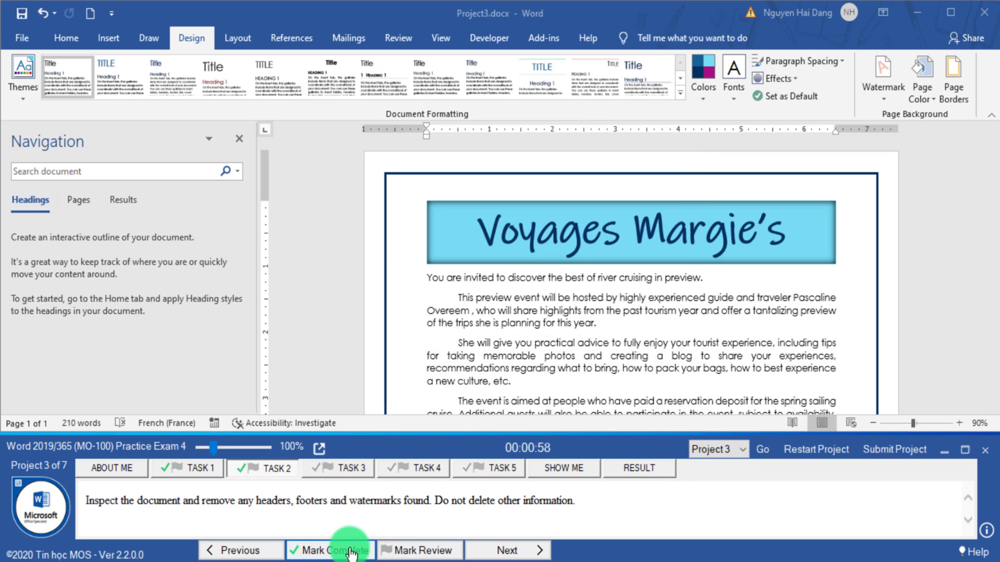
click(502, 551)
- Select the last two paragraphs at the end of the document
drag(87, 510, 172, 516)
drag(269, 516, 470, 518)
scroll(449, 374, down, 1)
scroll(448, 364, down, 10)
scroll(443, 364, down, 2)
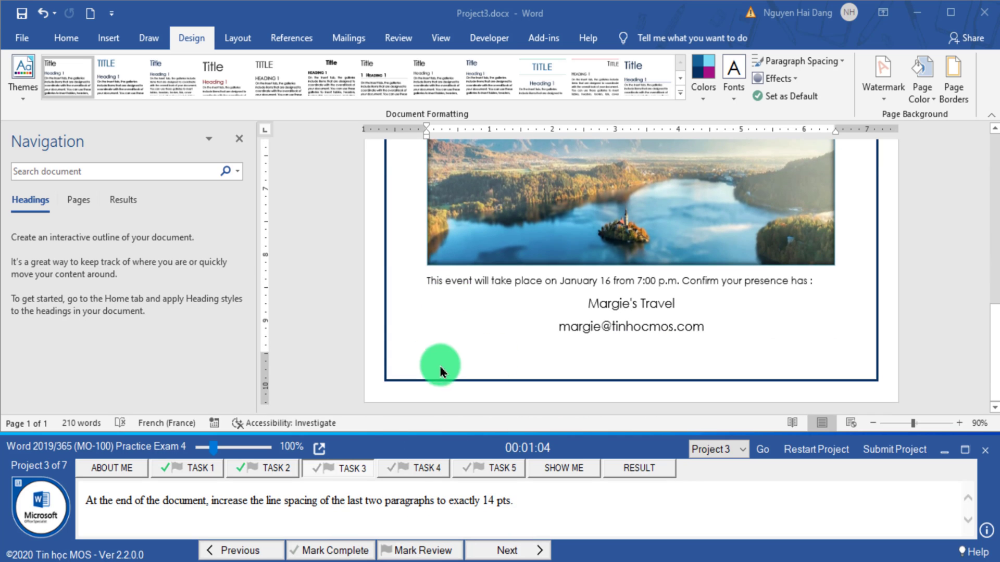
drag(712, 322, 608, 304)
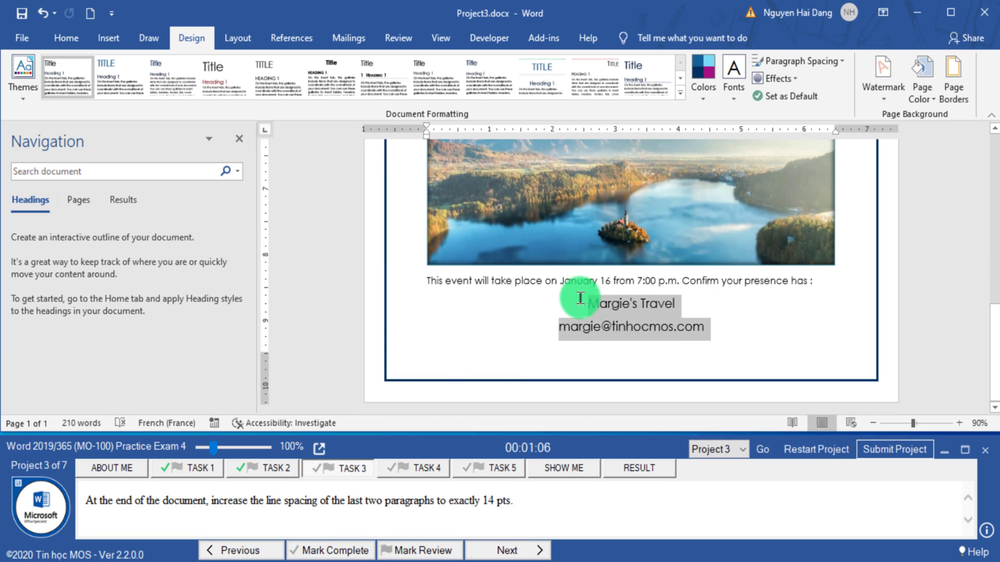
- Set their line spacing to Exactly 14 pt and mark Task 3 complete
click(66, 38)
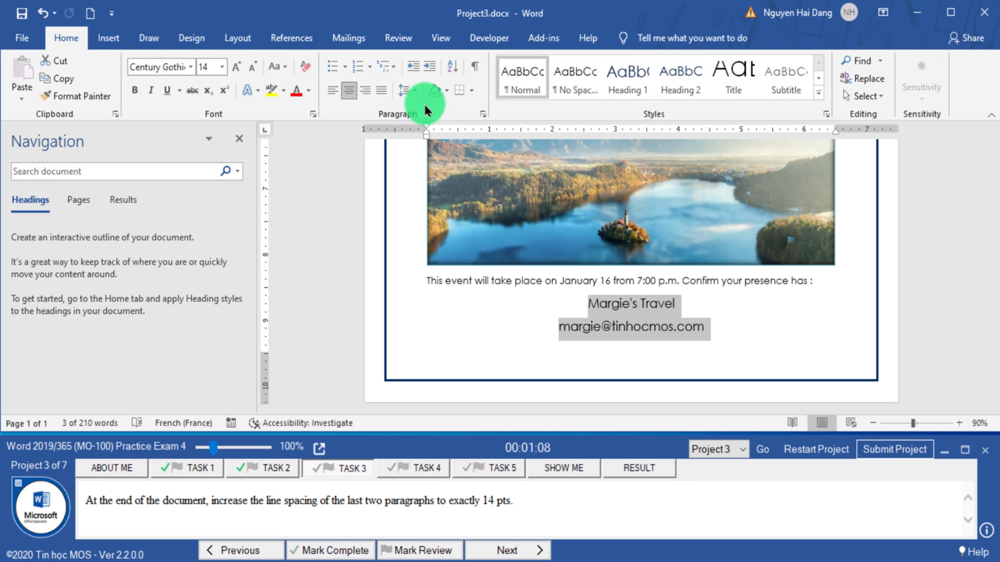
click(410, 93)
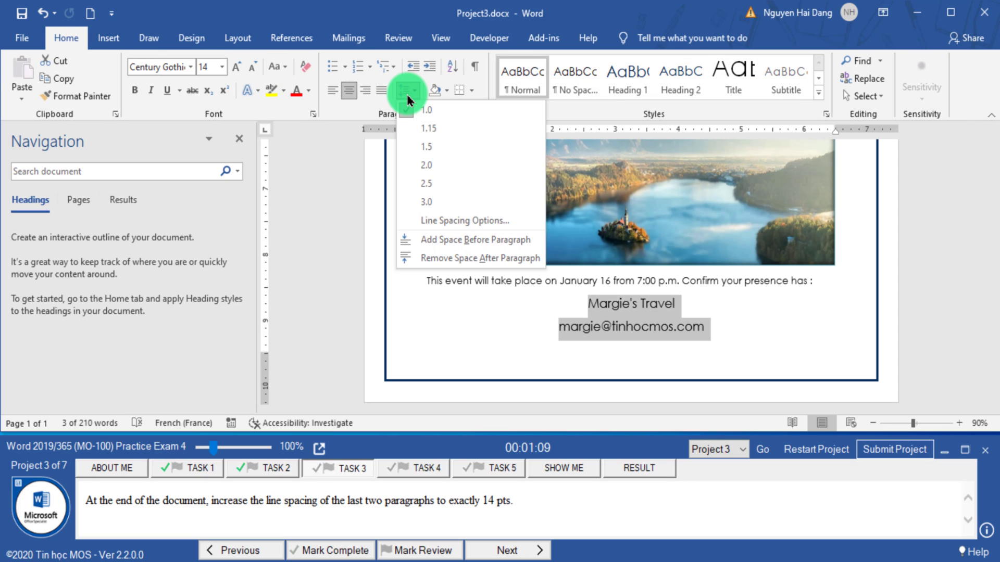
click(437, 225)
click(438, 258)
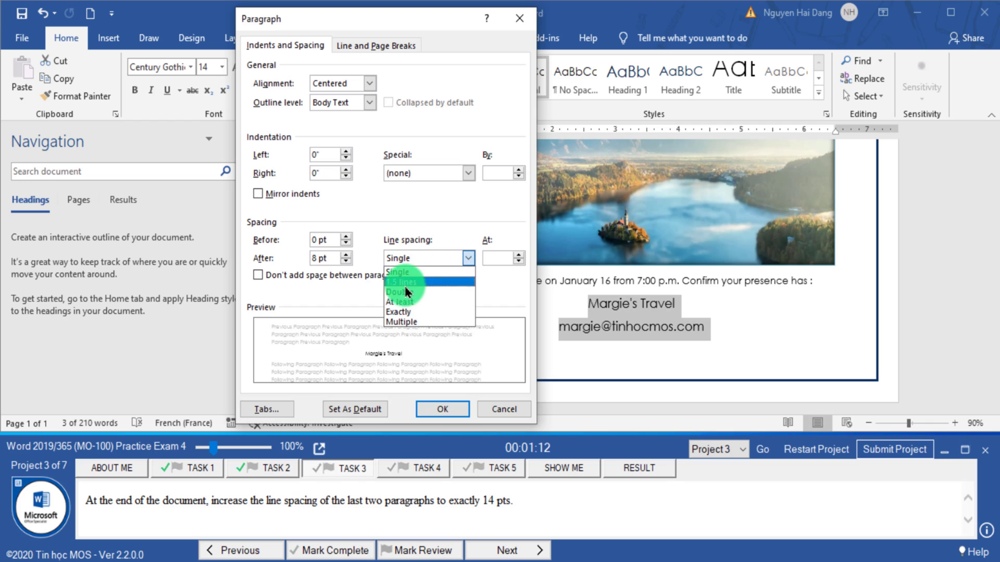
click(435, 311)
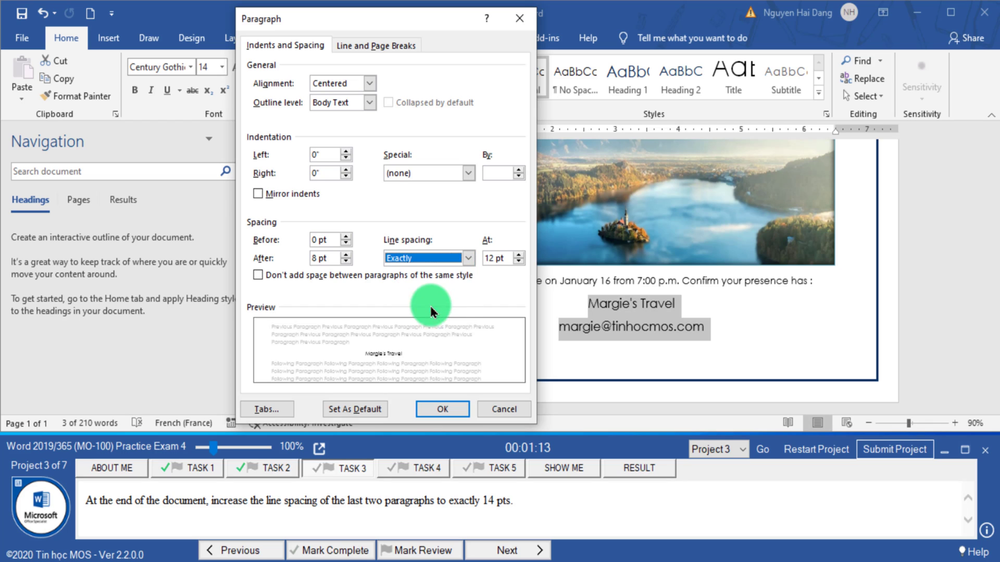
click(519, 254)
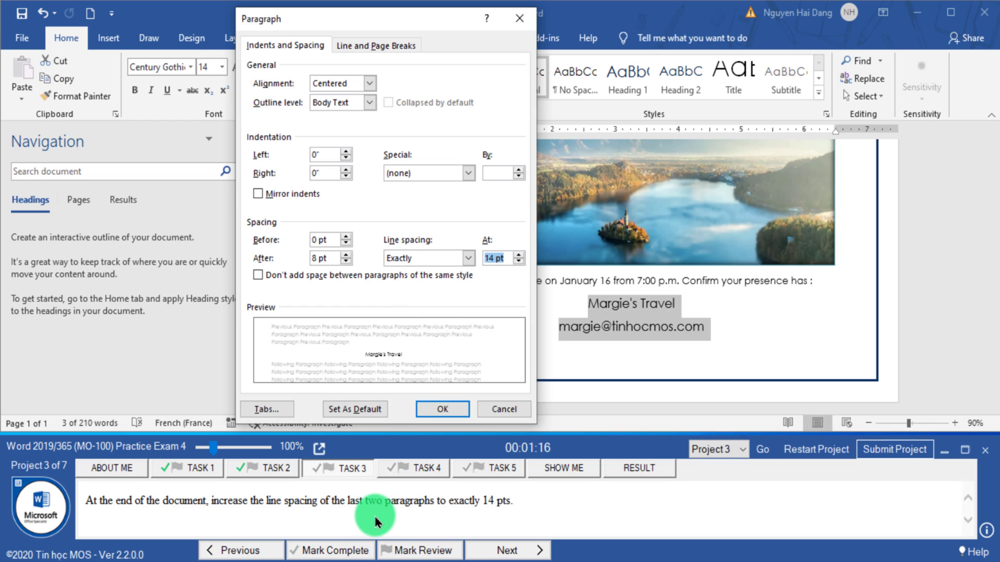
drag(344, 513, 528, 471)
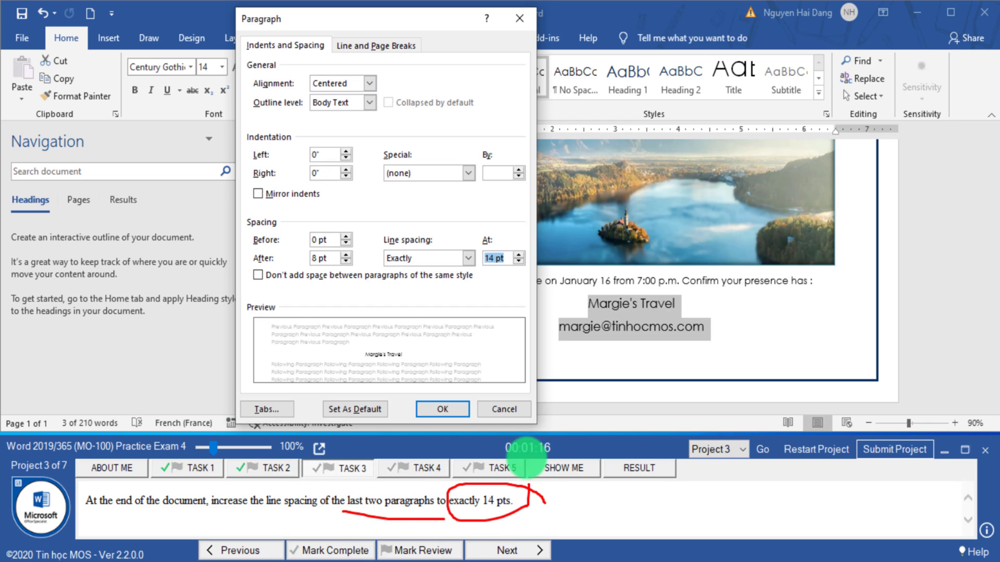
drag(635, 277, 676, 304)
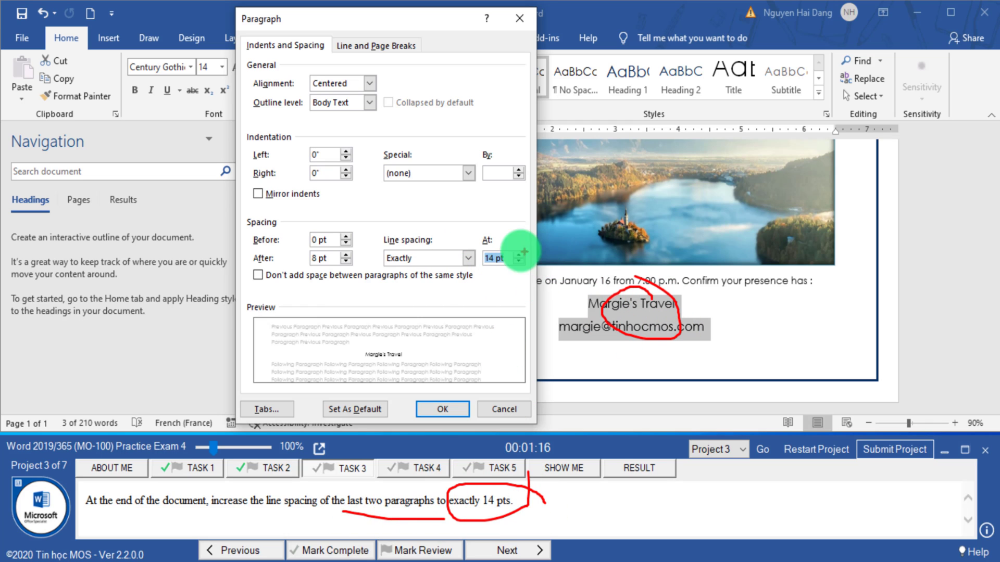
drag(512, 249, 535, 260)
click(441, 405)
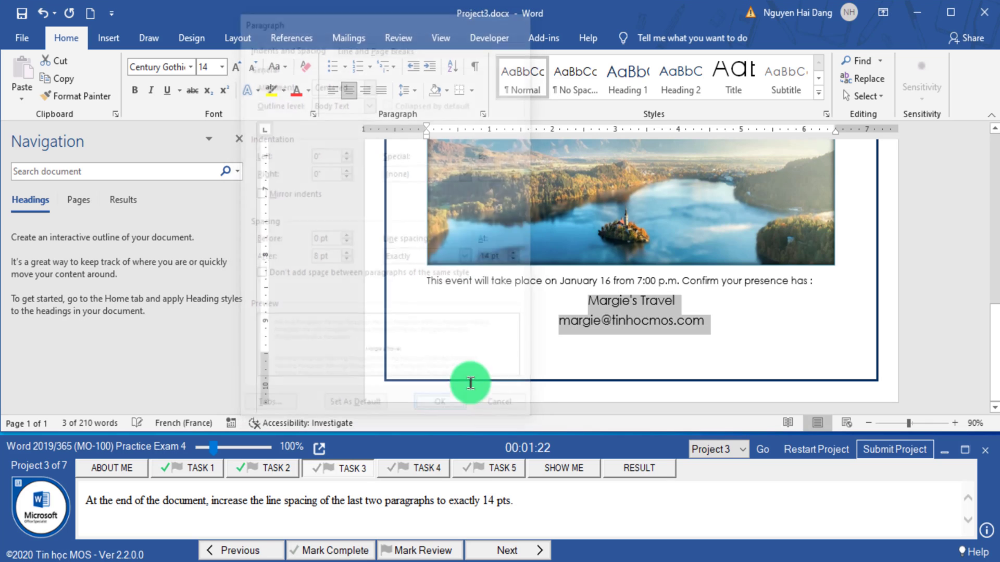
click(374, 536)
- Advance to Task 4 and select the paragraph below the lake image
click(474, 549)
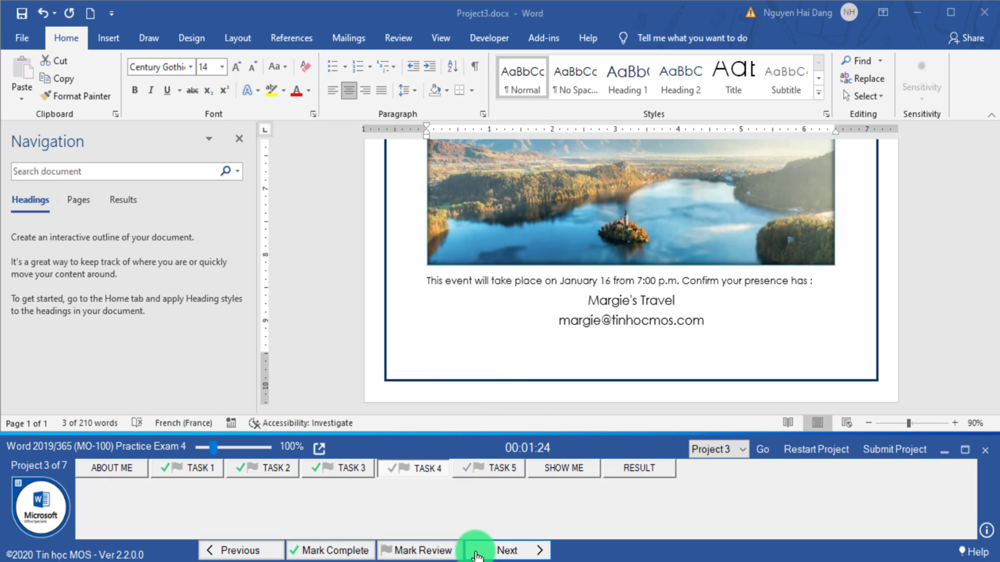
drag(94, 518, 201, 520)
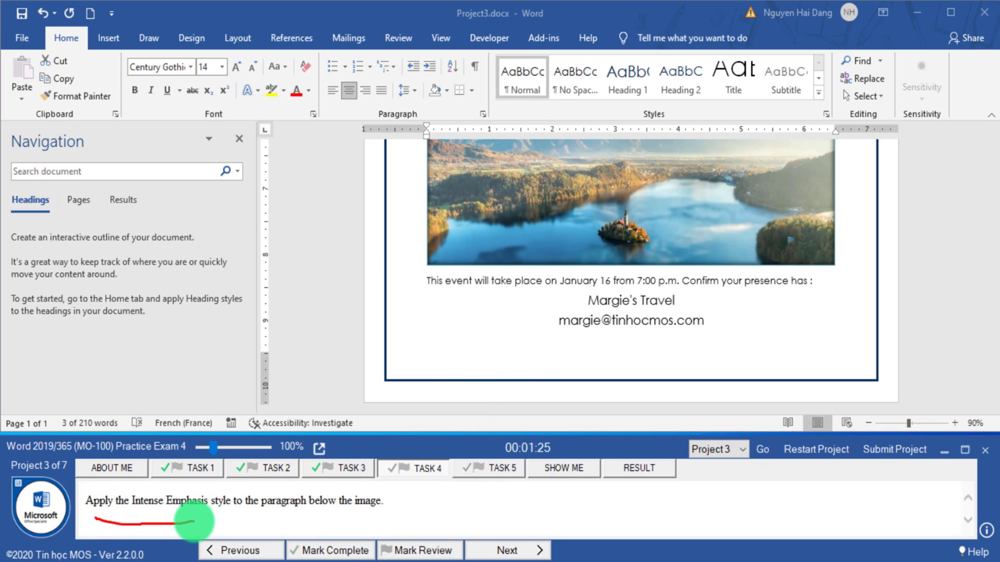
drag(337, 515, 367, 515)
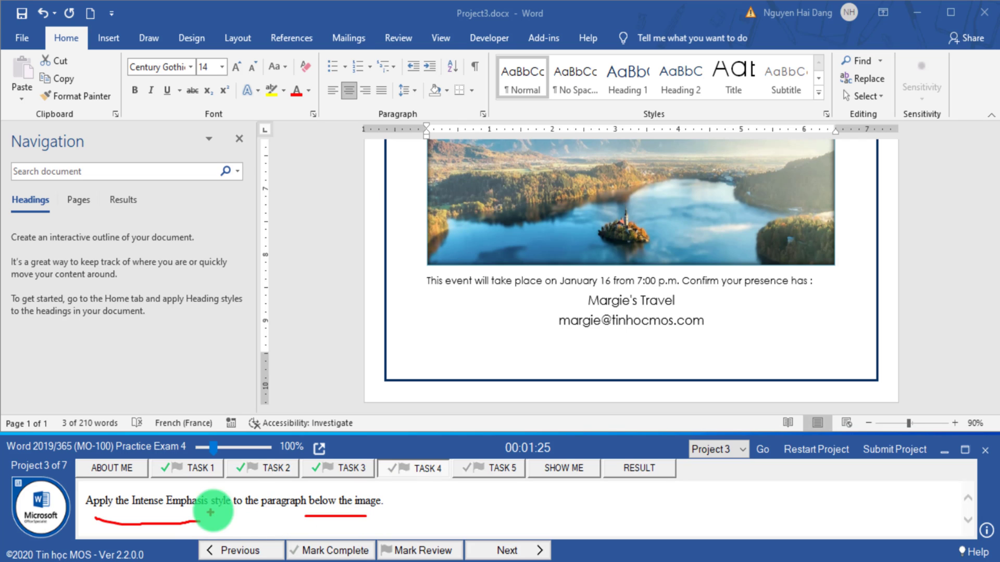
drag(208, 493, 250, 499)
drag(408, 269, 827, 294)
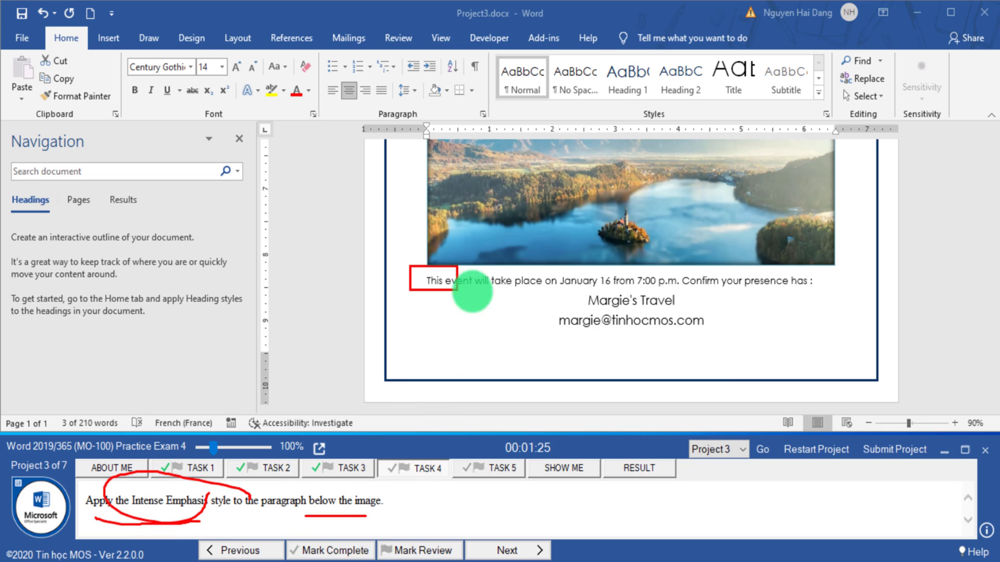
key(Escape)
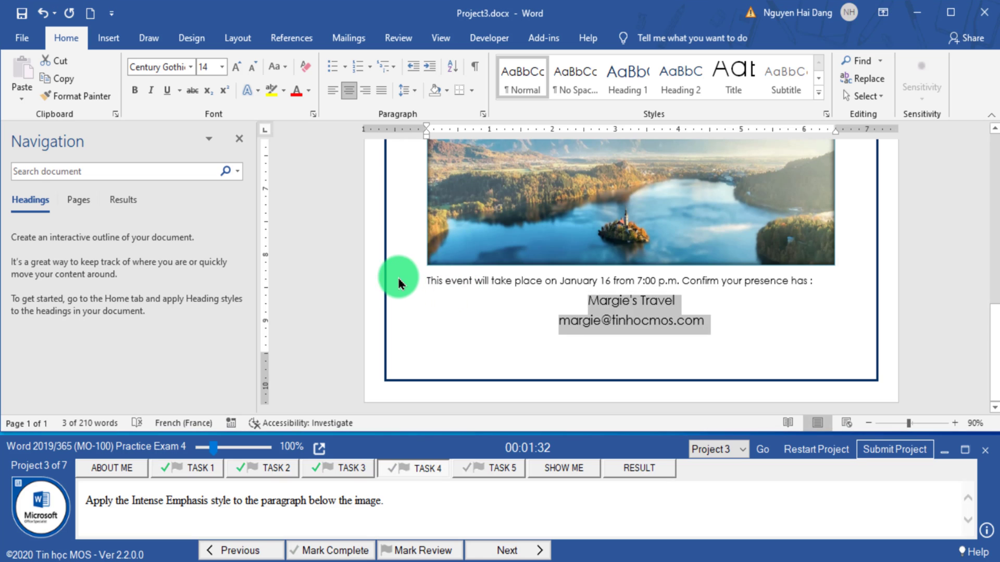
click(398, 280)
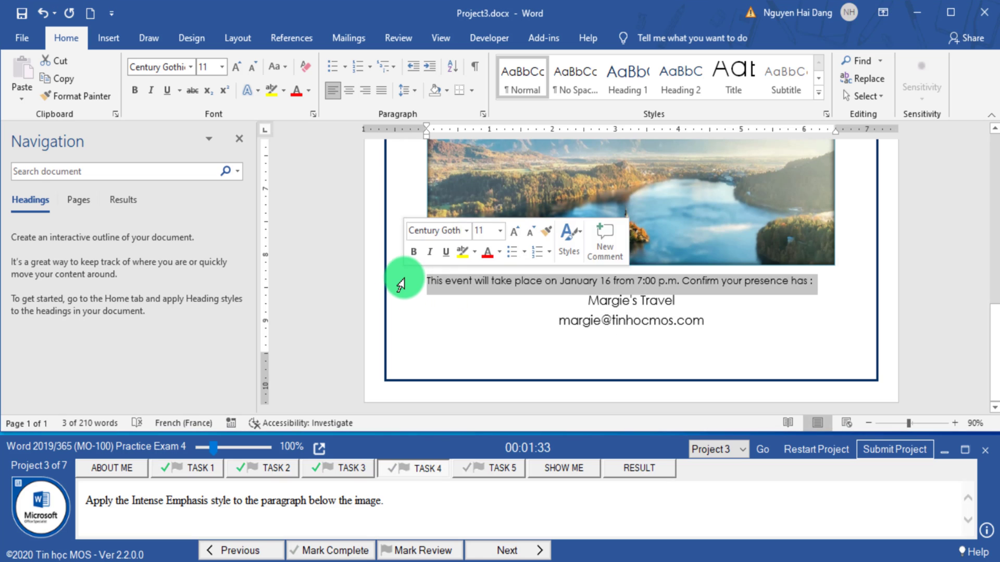
- Apply the Intense Emphasis style, then mark Task 4 complete and move to Task 5
click(819, 97)
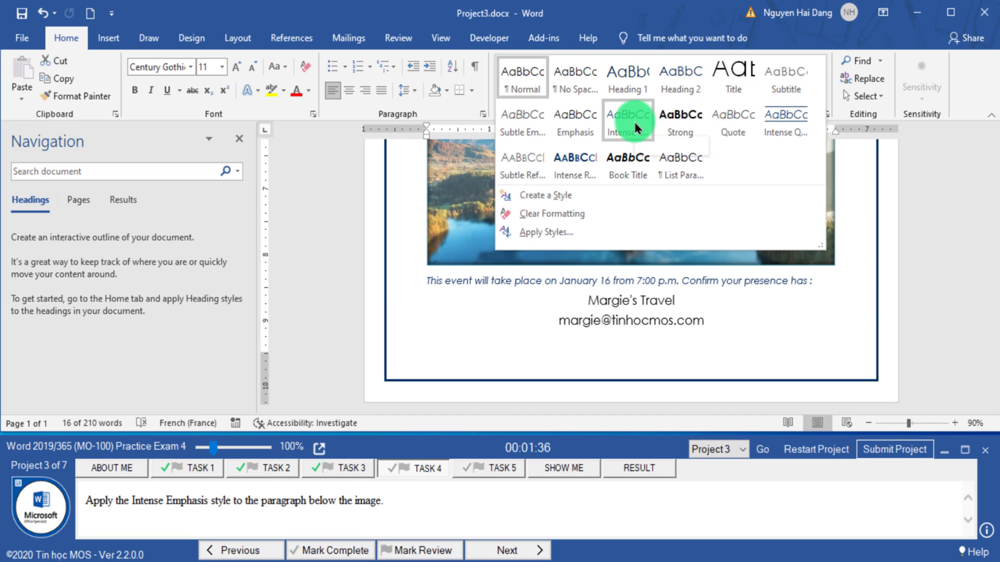
click(635, 125)
click(337, 553)
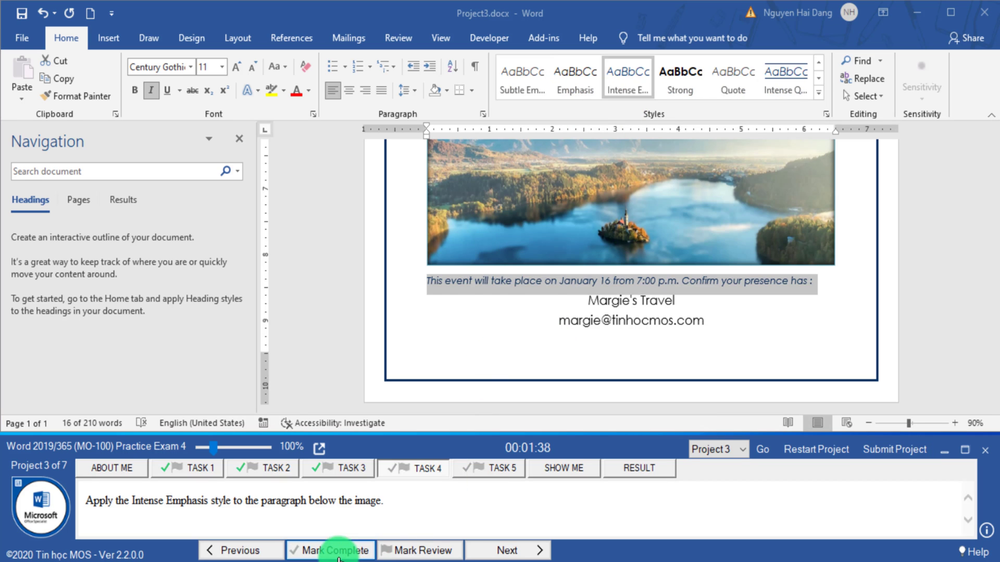
click(477, 510)
click(493, 471)
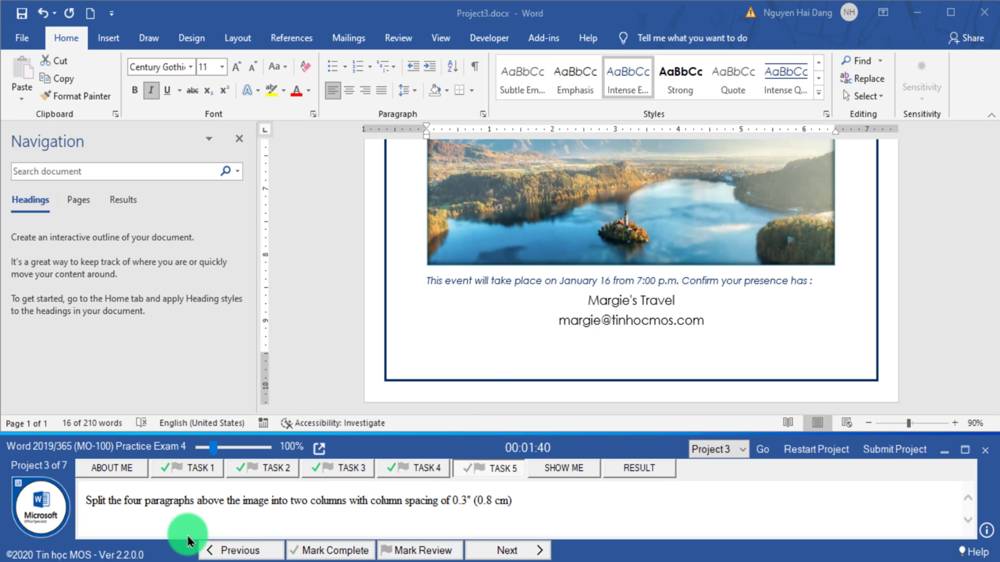
- Select the four body paragraphs above the lake image
drag(111, 514, 297, 514)
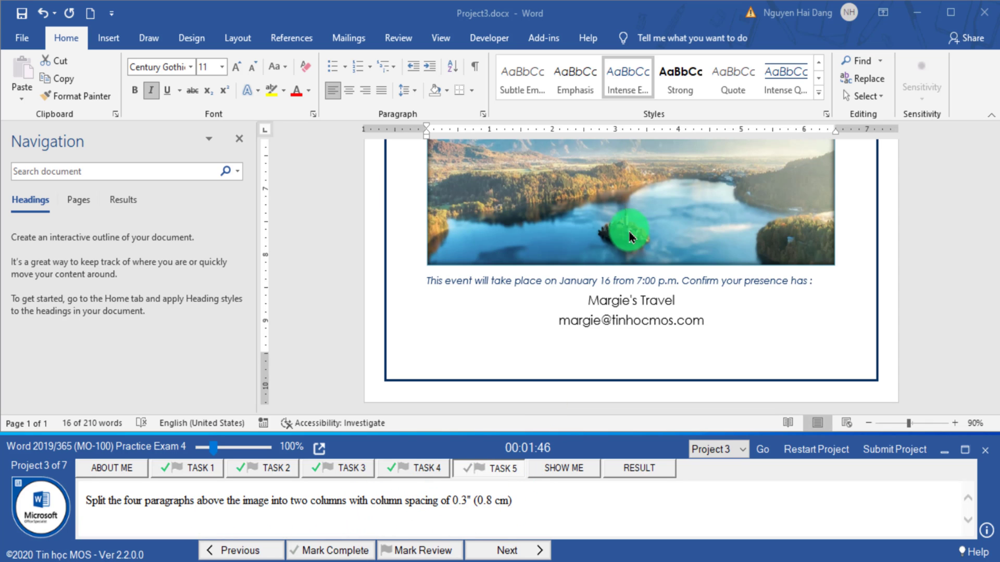
scroll(629, 233, up, 3)
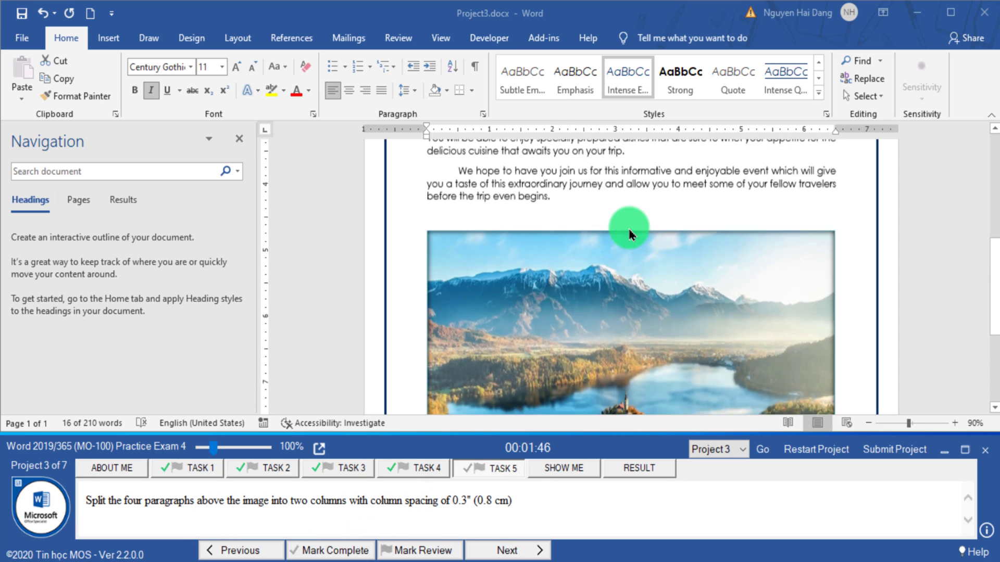
scroll(629, 230, up, 3)
scroll(599, 237, up, 2)
scroll(578, 312, up, 2)
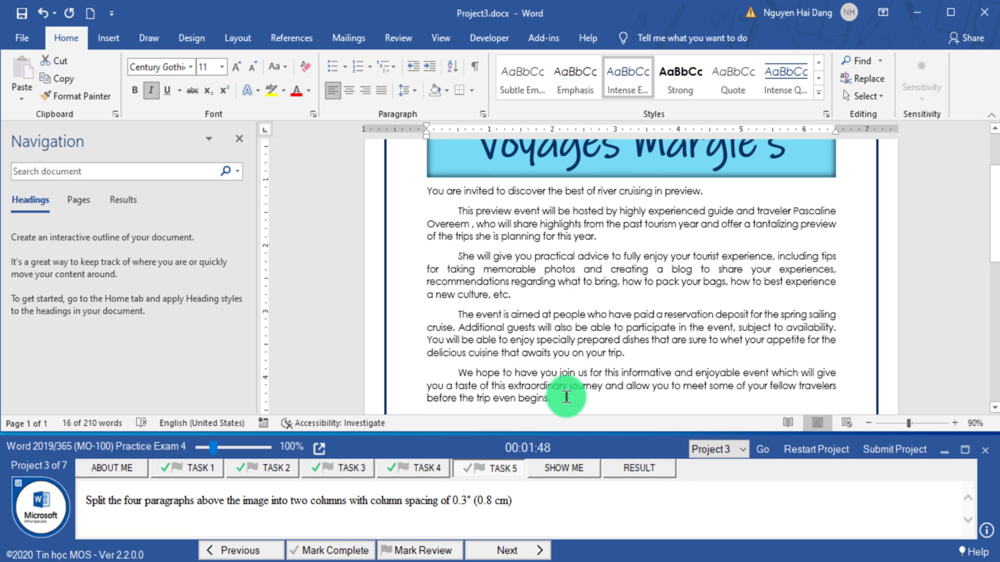
drag(551, 399, 431, 214)
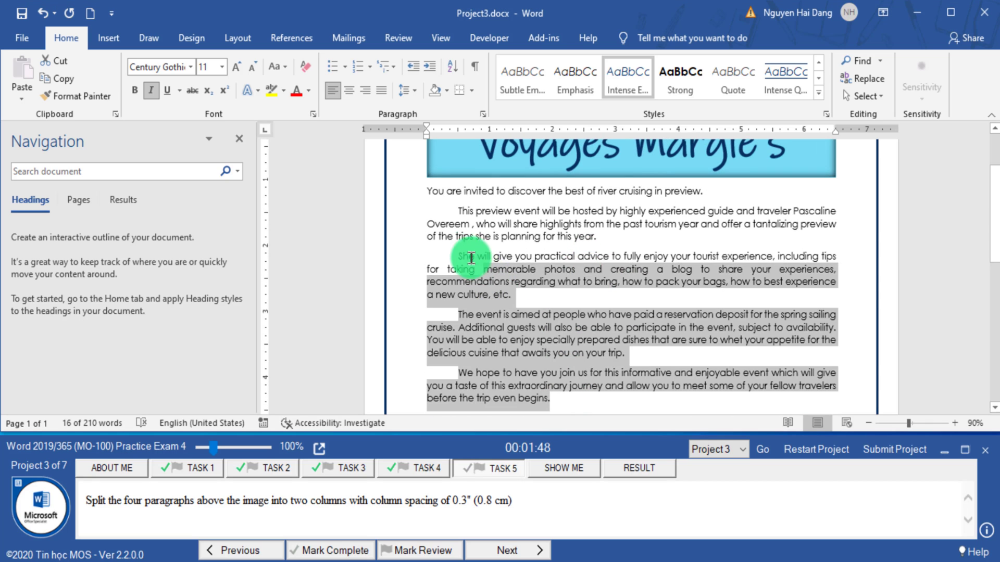
- Format the selection as Two columns with 0.3" spacing via More Columns
click(244, 40)
click(137, 78)
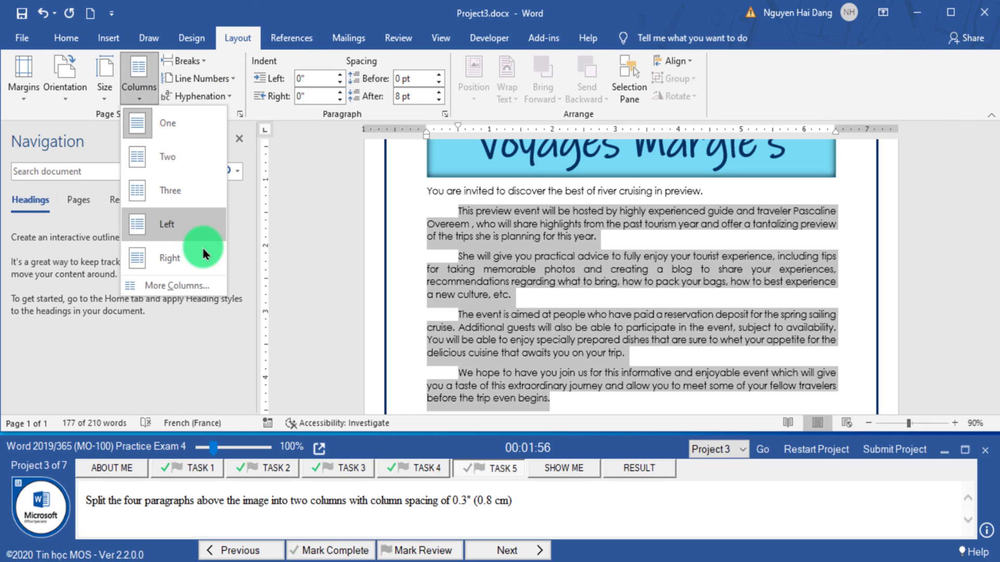
click(193, 287)
click(446, 128)
text(0.3")
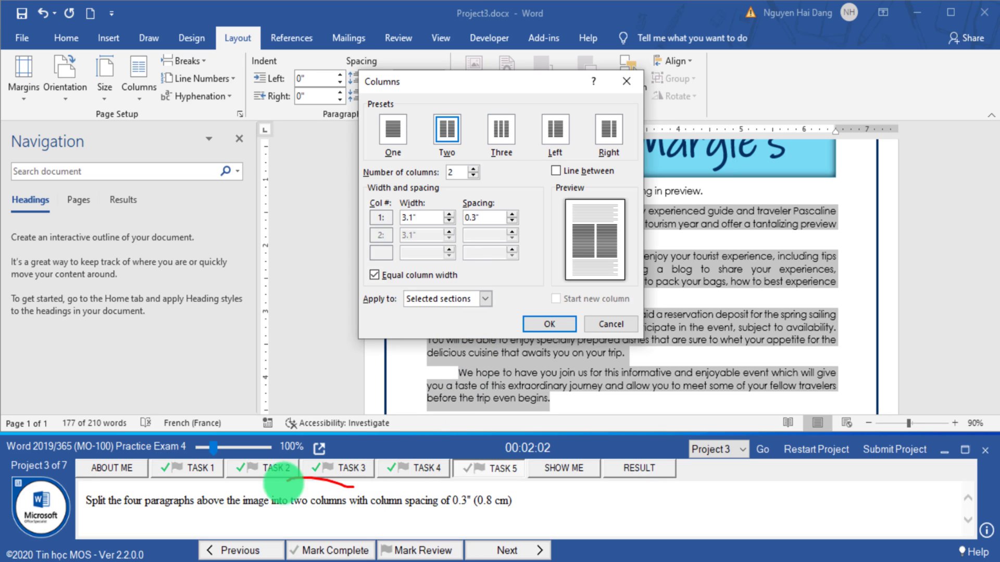
drag(282, 481, 484, 168)
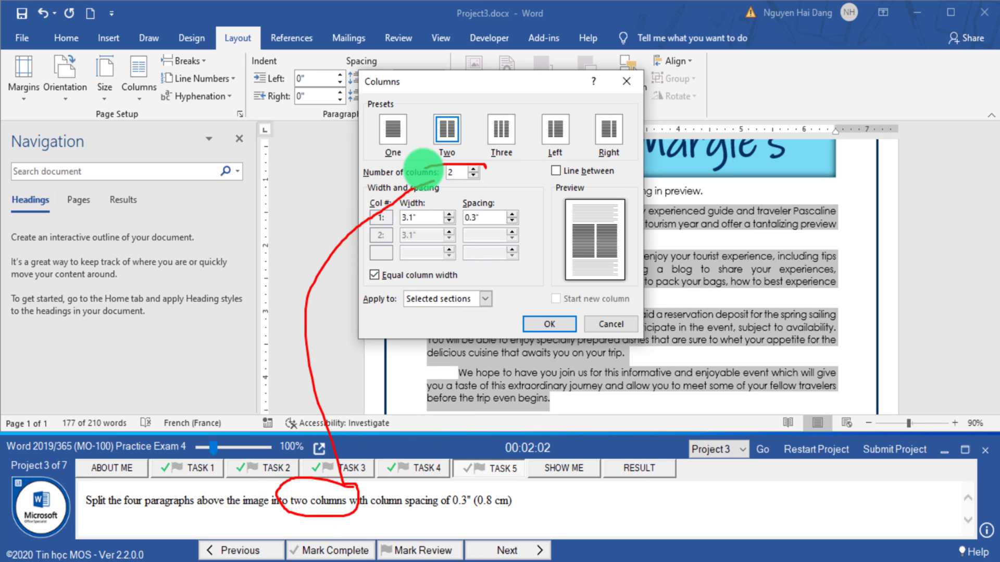
drag(422, 166, 429, 180)
drag(450, 499, 471, 469)
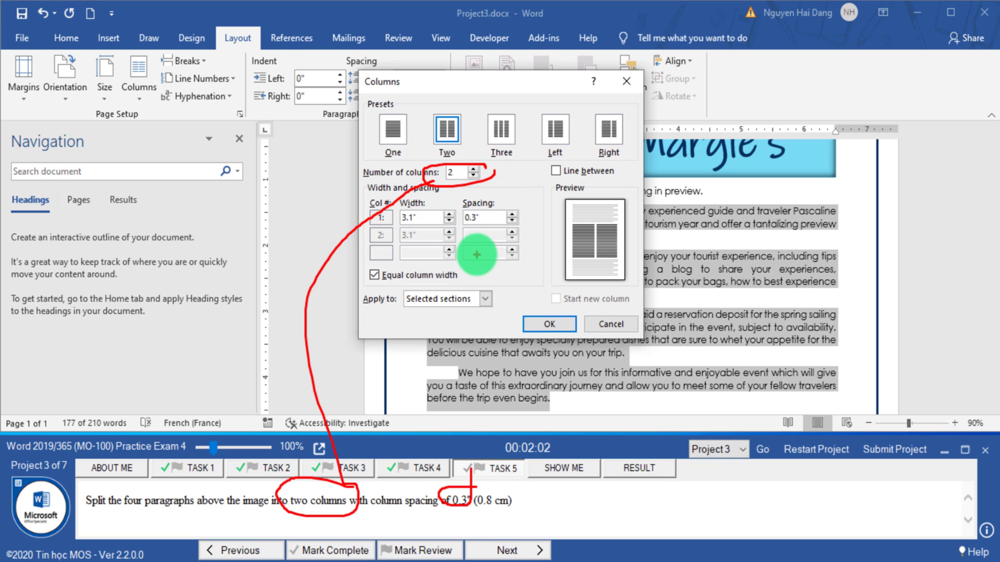
drag(501, 212, 504, 232)
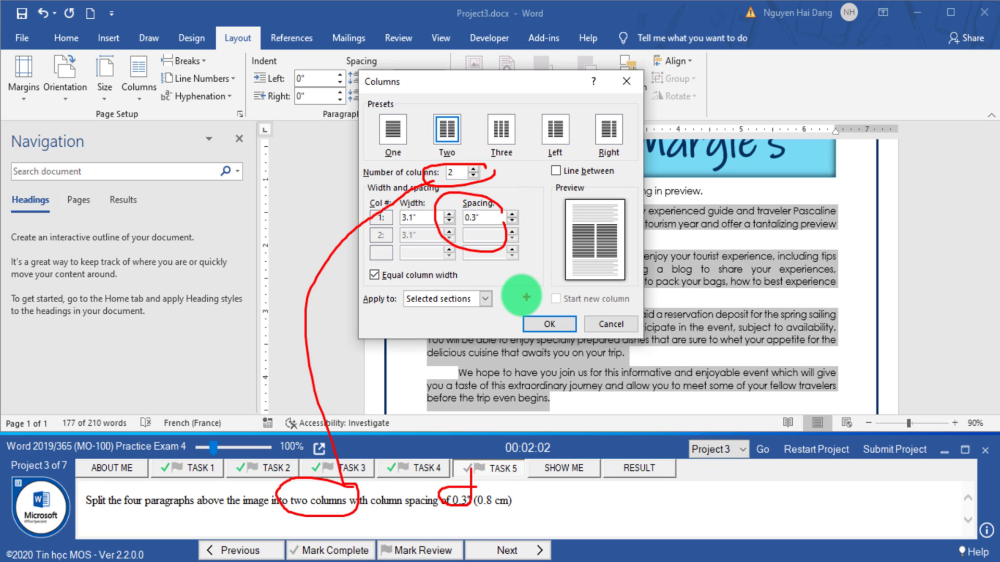
click(549, 324)
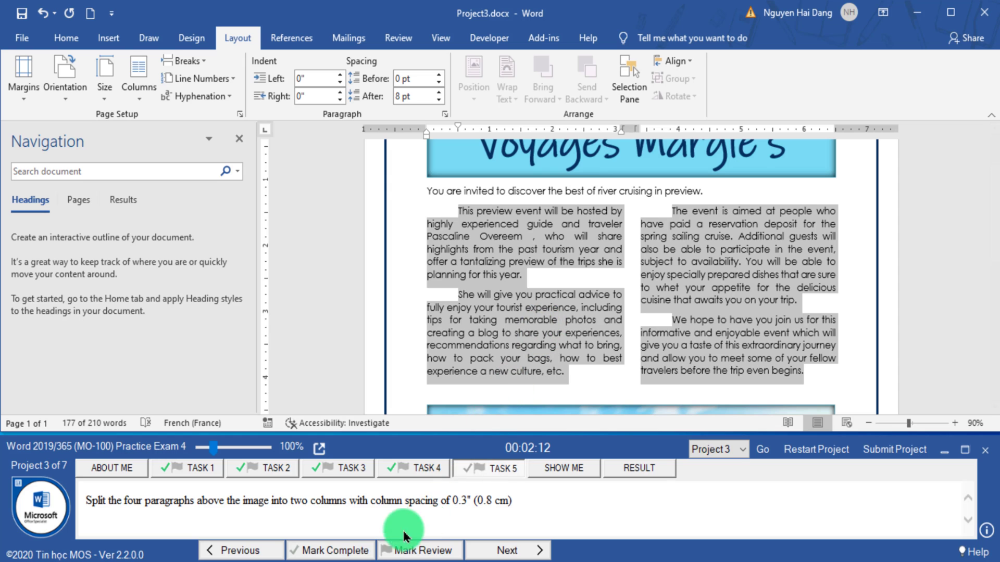
- Open the next project, Project4, and go to its File Info page
click(880, 453)
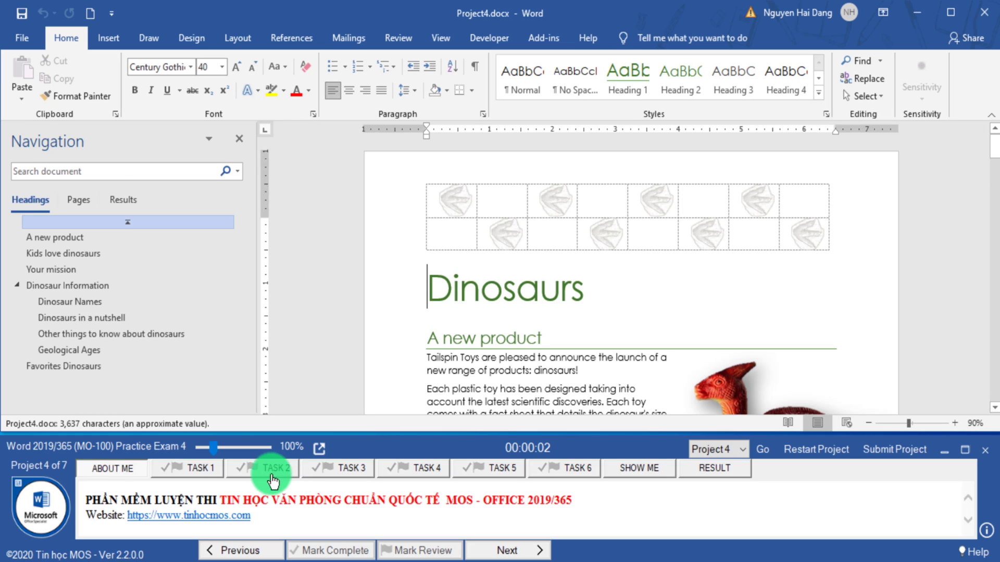
click(208, 475)
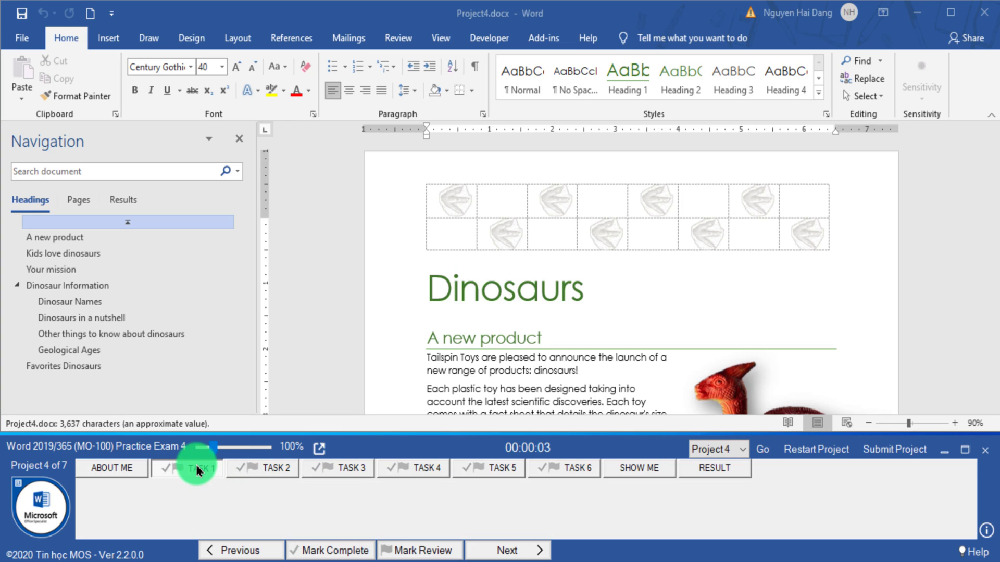
drag(114, 514, 183, 513)
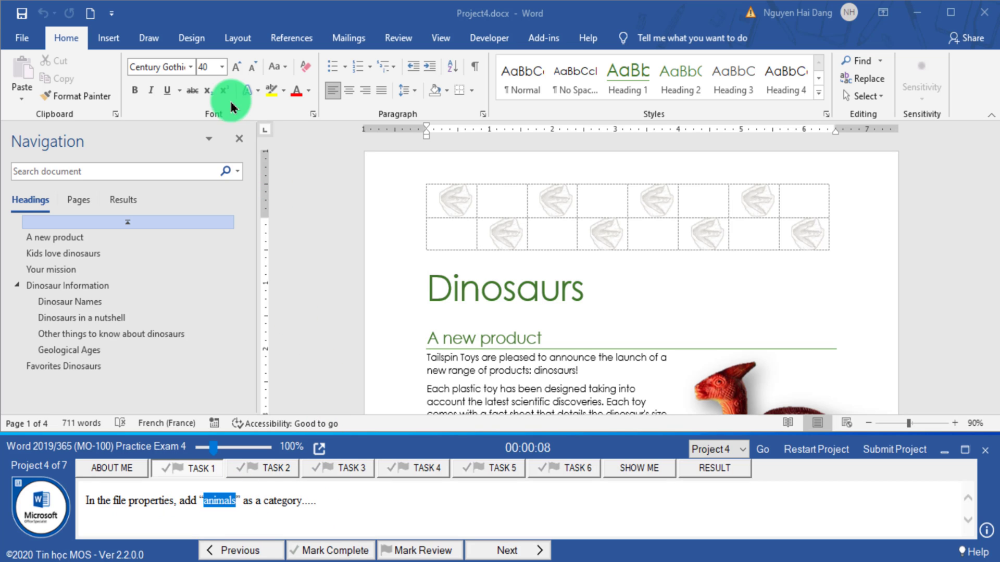
click(23, 44)
scroll(223, 319, down, 3)
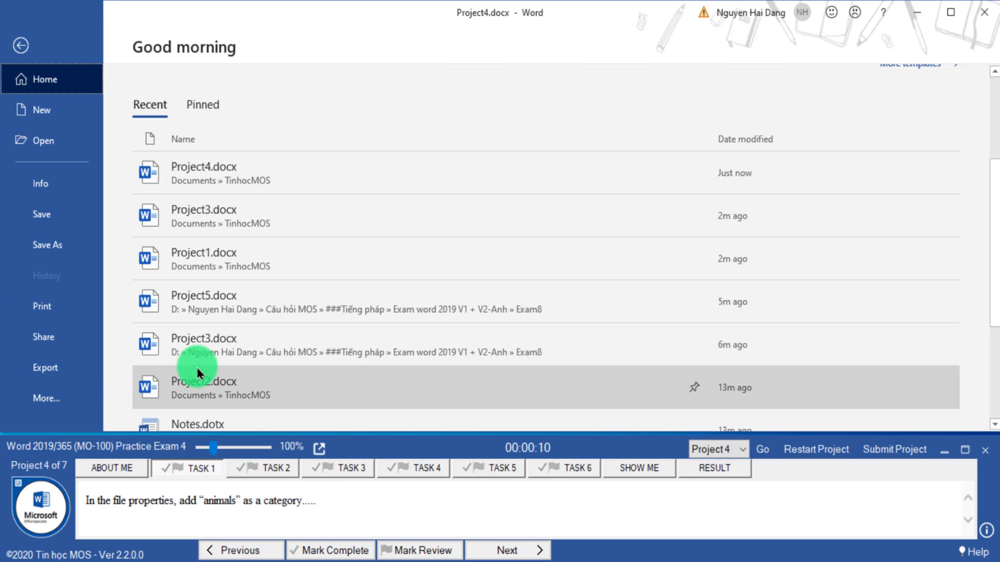
click(72, 401)
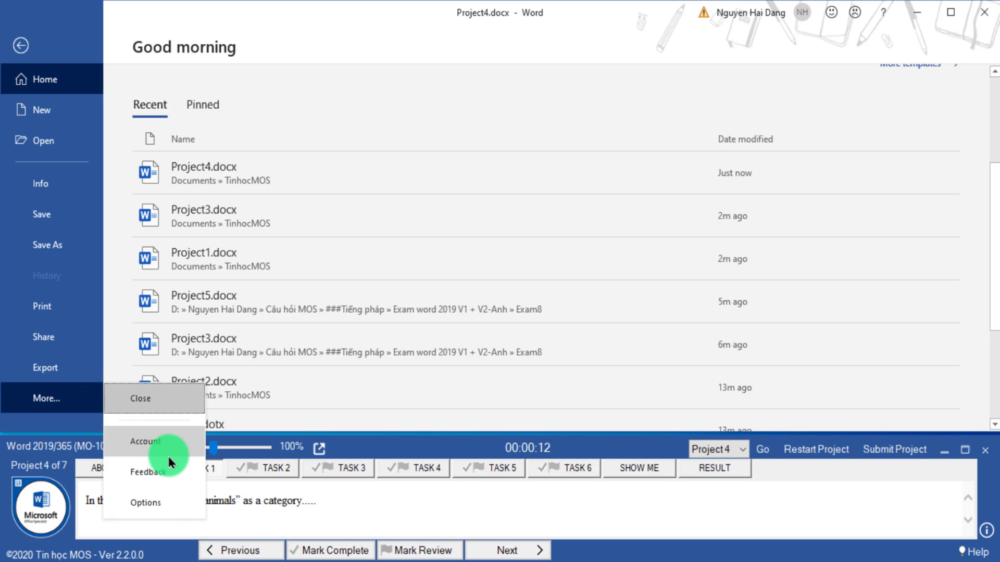
click(67, 183)
- Set the Categories property to 'animals' and mark Task 1 complete
scroll(665, 341, down, 3)
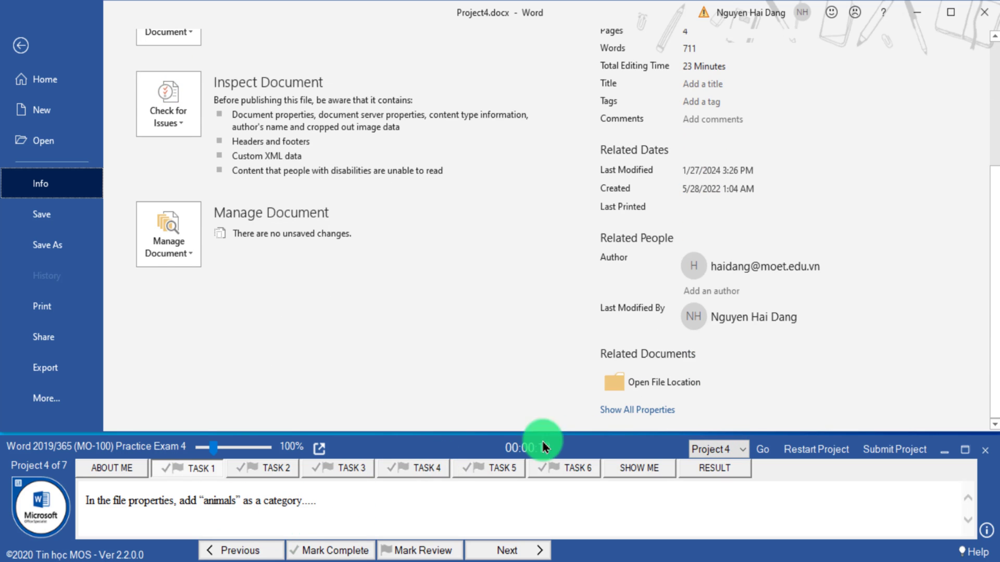
scroll(661, 346, up, 2)
scroll(712, 352, down, 1)
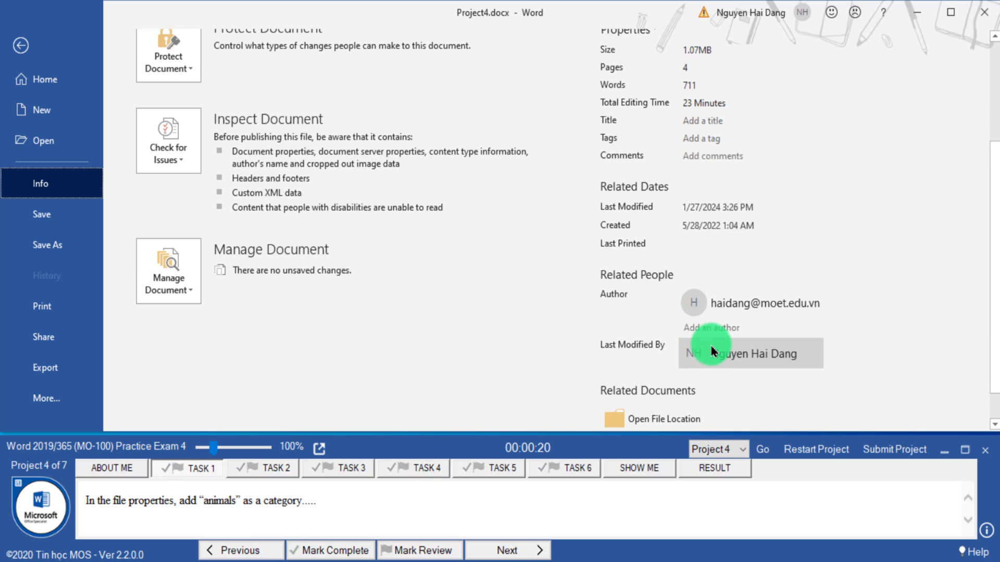
scroll(743, 351, down, 1)
click(646, 407)
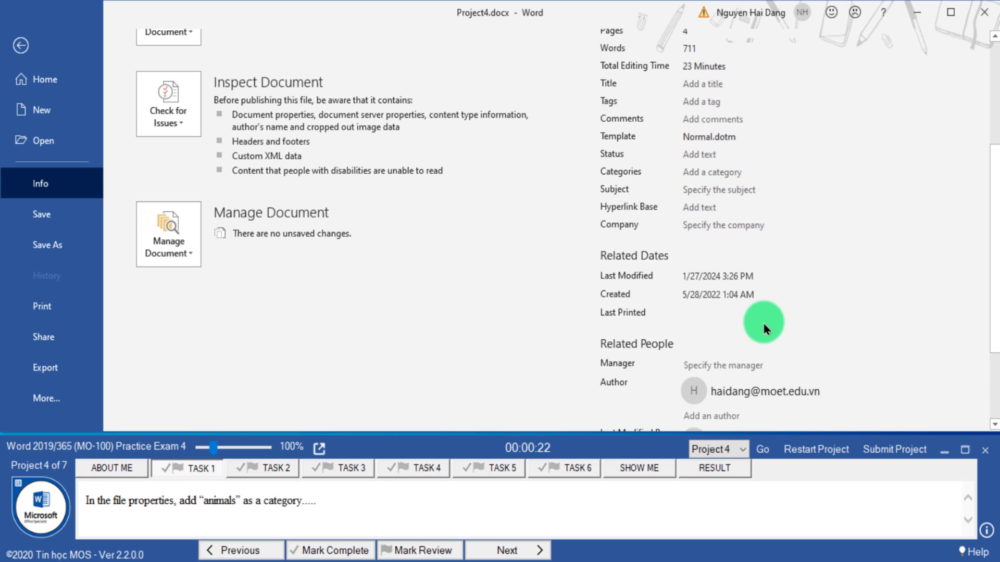
click(696, 172)
text(animals)
click(846, 248)
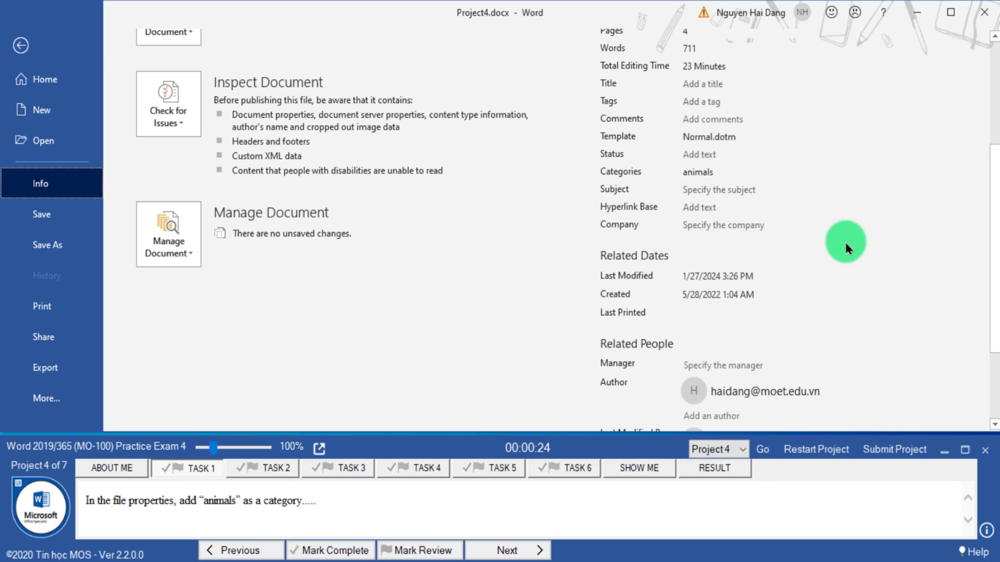
click(21, 45)
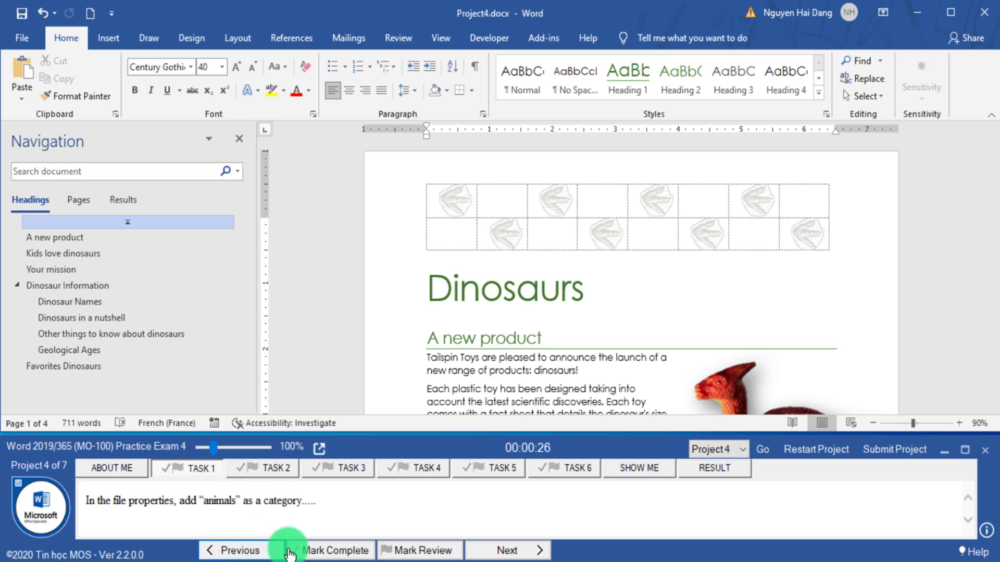
click(312, 550)
- Advance to Task 2 and search Navigation for 'Kids Love Dinosaurs'
click(471, 551)
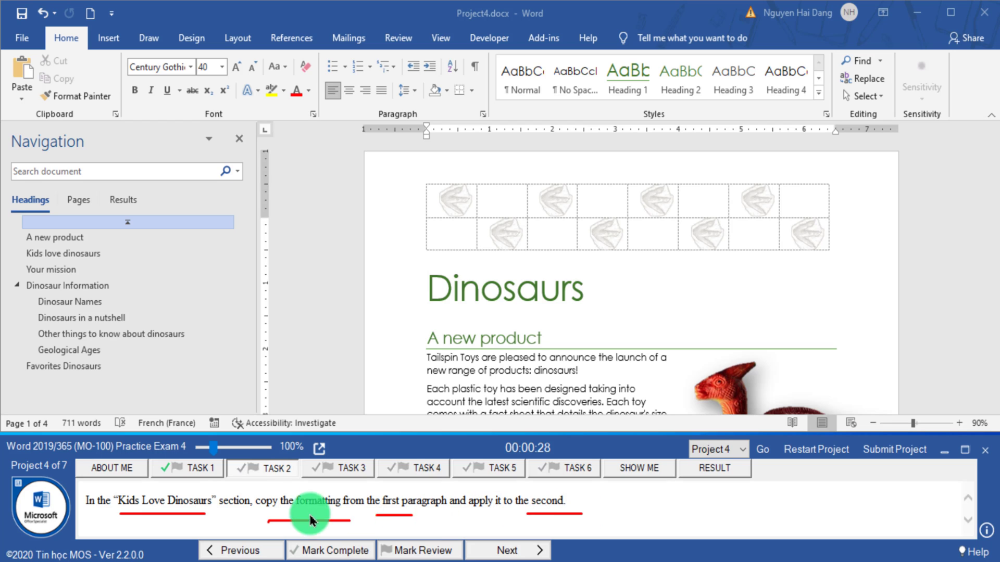
drag(158, 502, 211, 501)
key(ctrl+c)
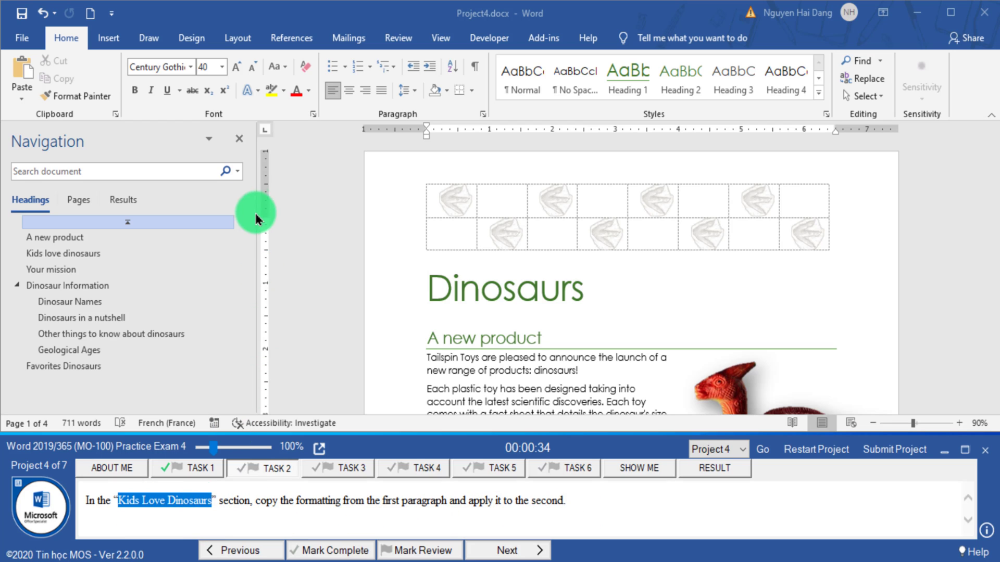
click(169, 172)
key(ctrl+v)
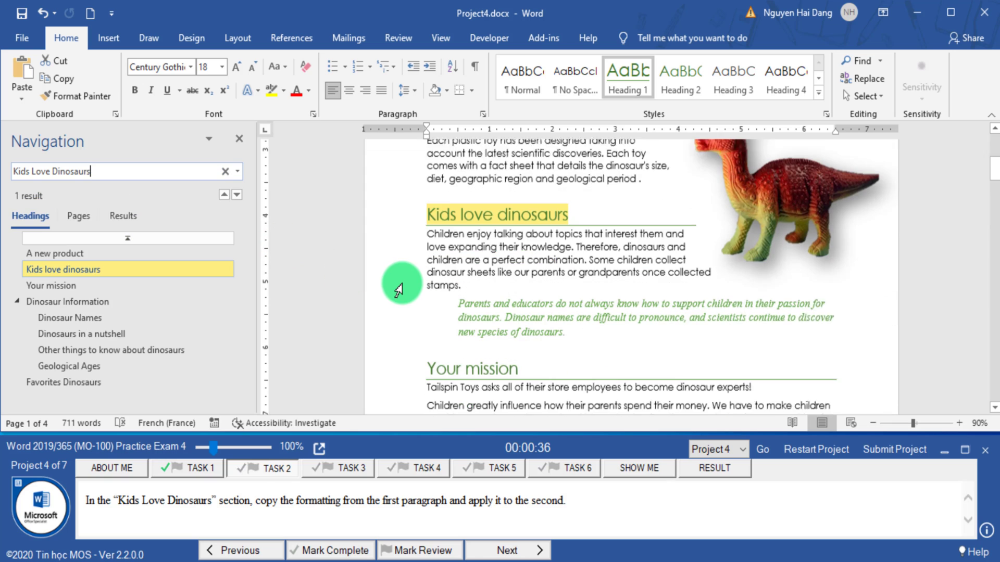
- Copy the first paragraph's formatting onto the second with Format Painter, then mark Task 2 complete
double_click(405, 224)
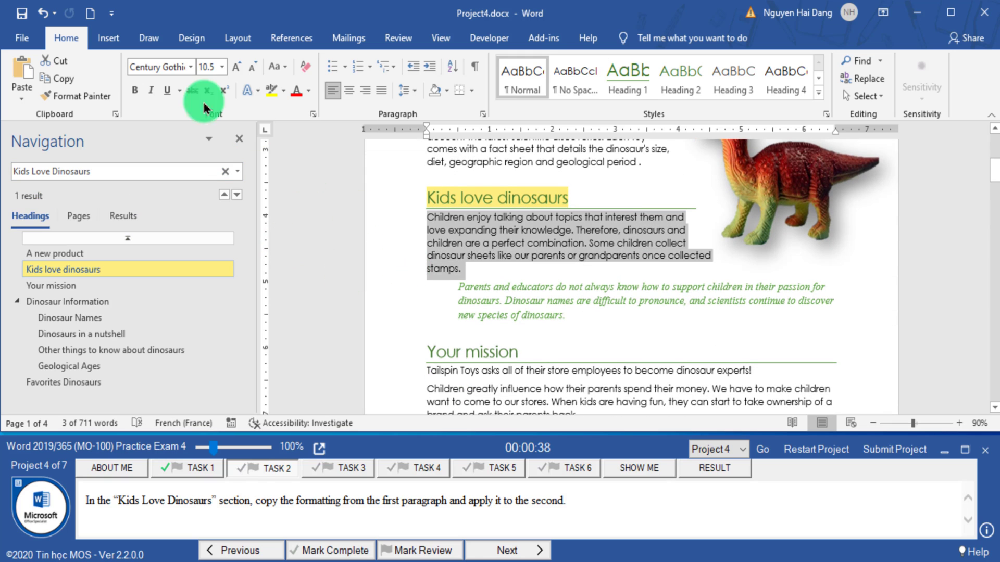
click(77, 96)
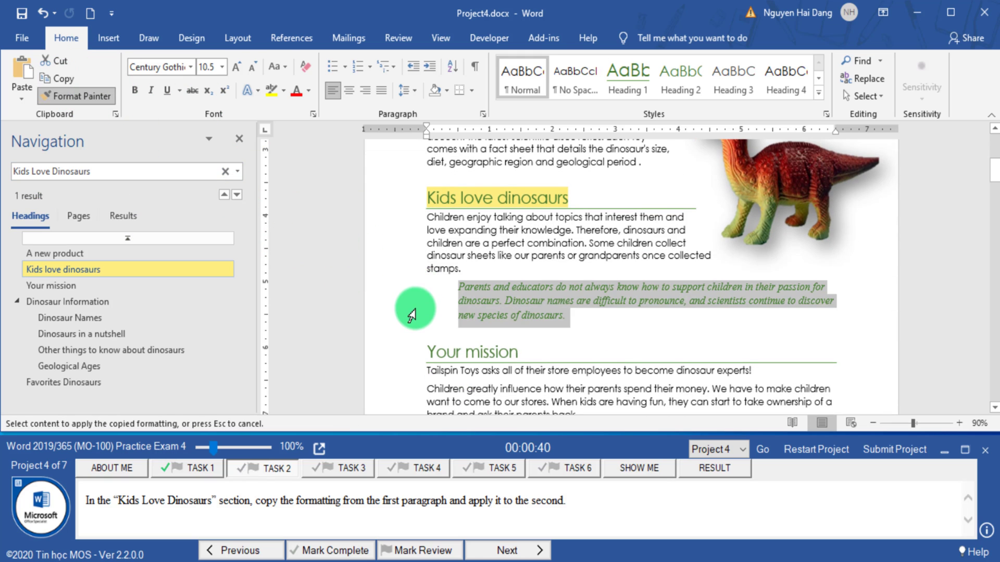
drag(411, 299, 409, 312)
click(321, 552)
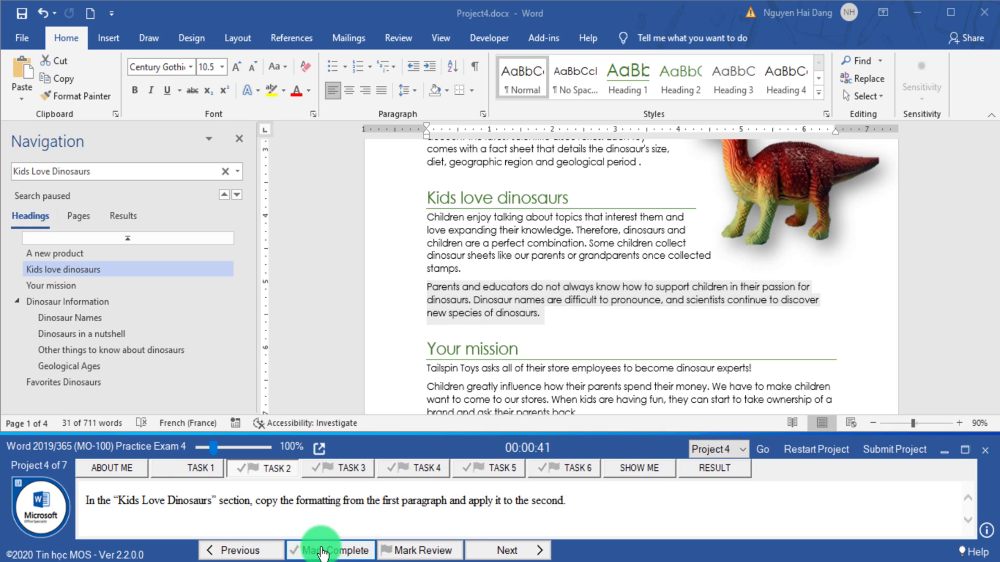
click(487, 550)
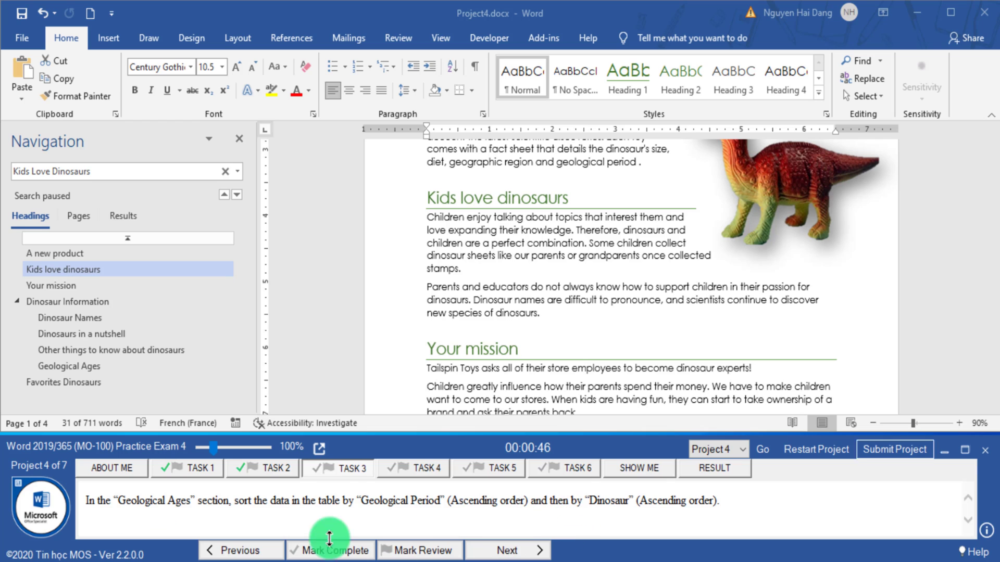
- Clear the previous search and select the whole Geological Ages table
drag(125, 500, 167, 500)
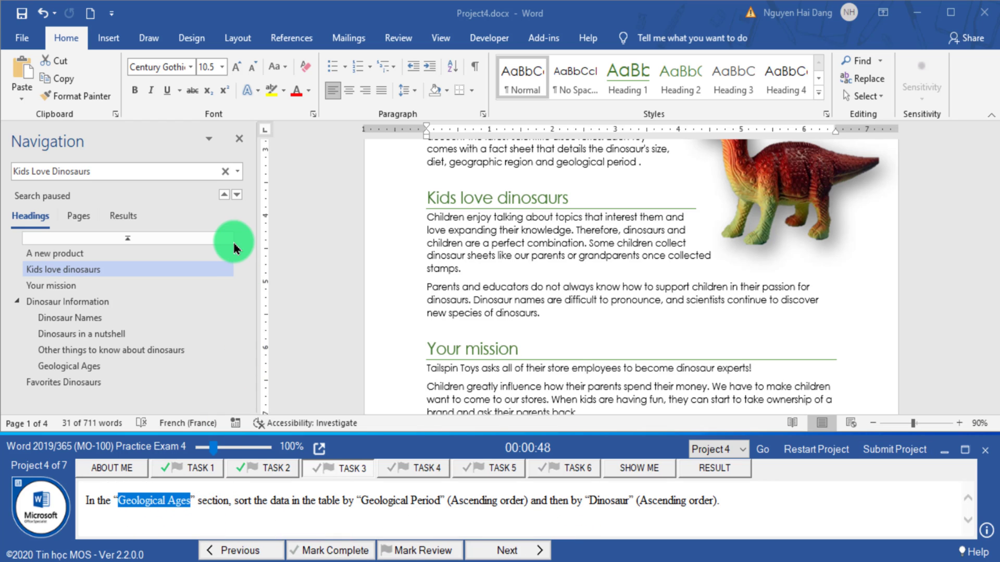
click(225, 170)
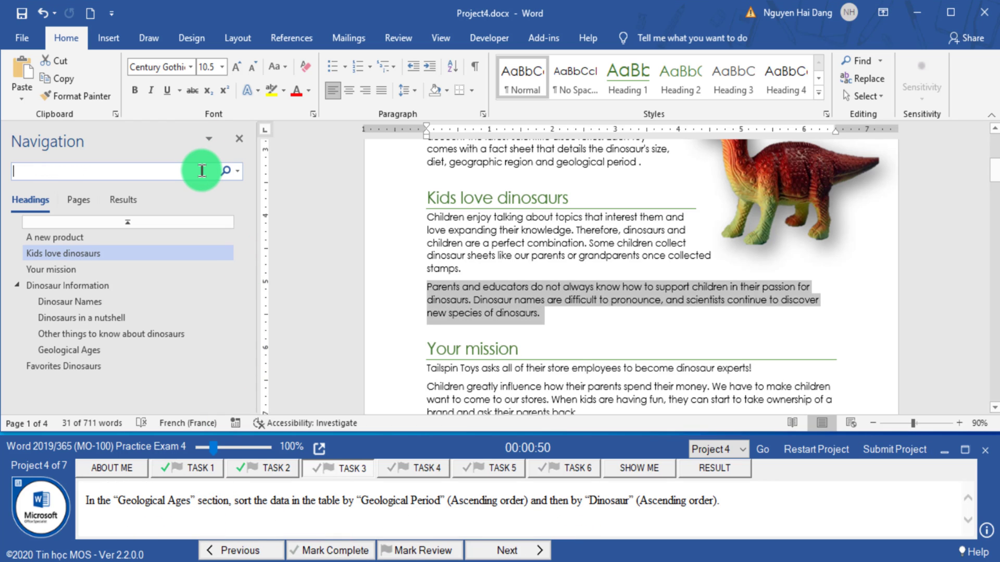
scroll(667, 330, up, 1)
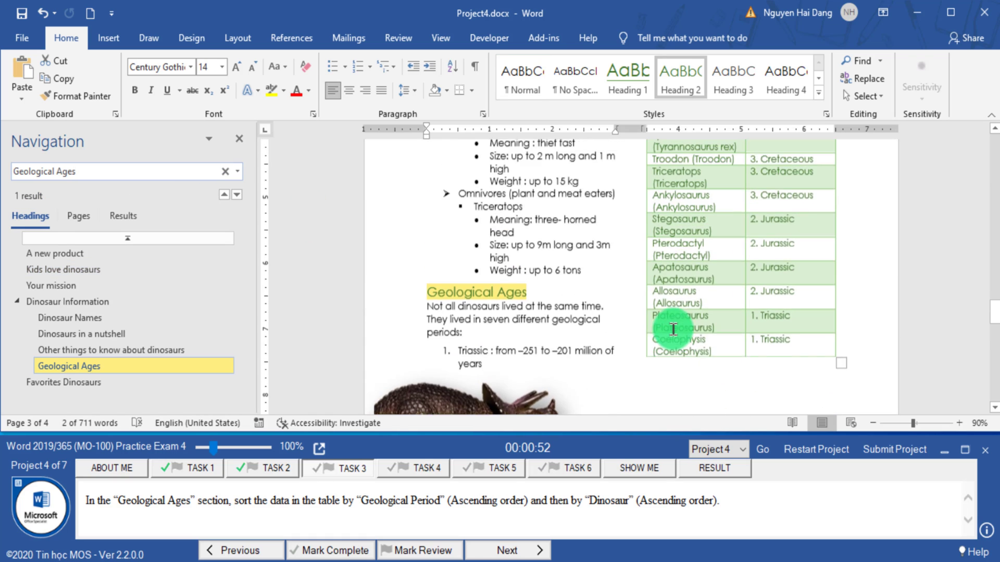
scroll(674, 329, up, 3)
scroll(673, 329, up, 1)
click(640, 186)
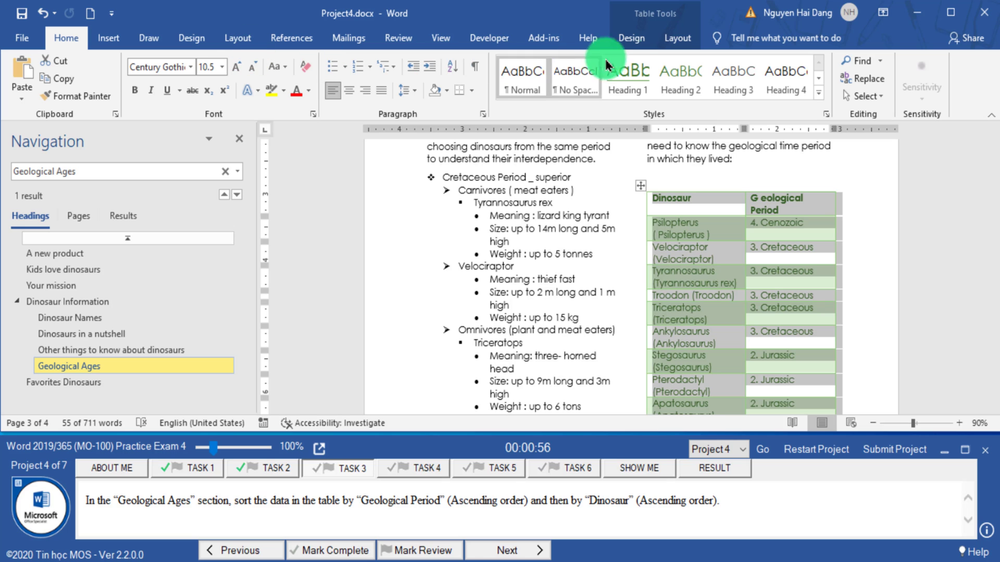
- Sort the table ascending by Geological Period, then Dinosaur, and mark Task 3 complete
click(688, 40)
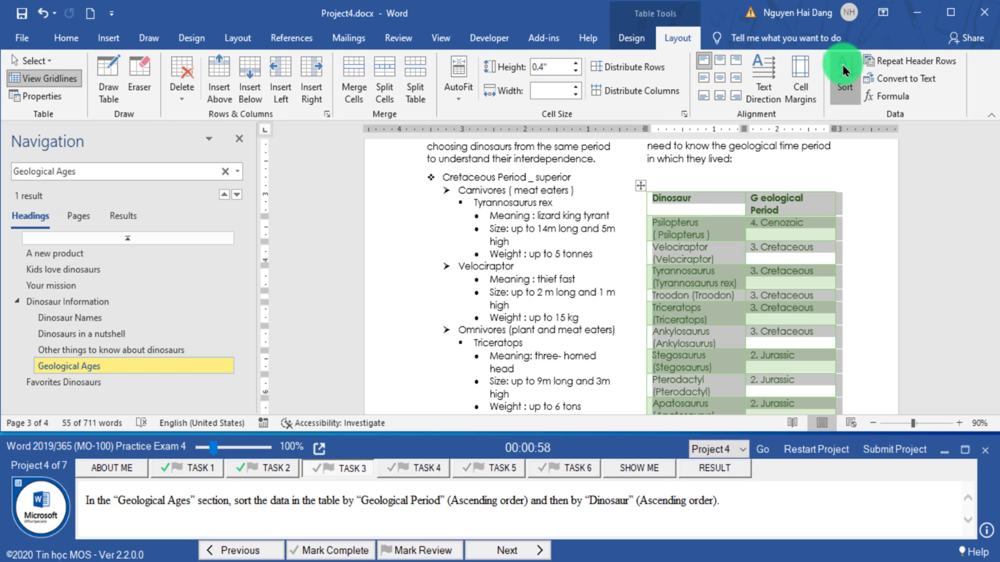
click(843, 71)
click(423, 127)
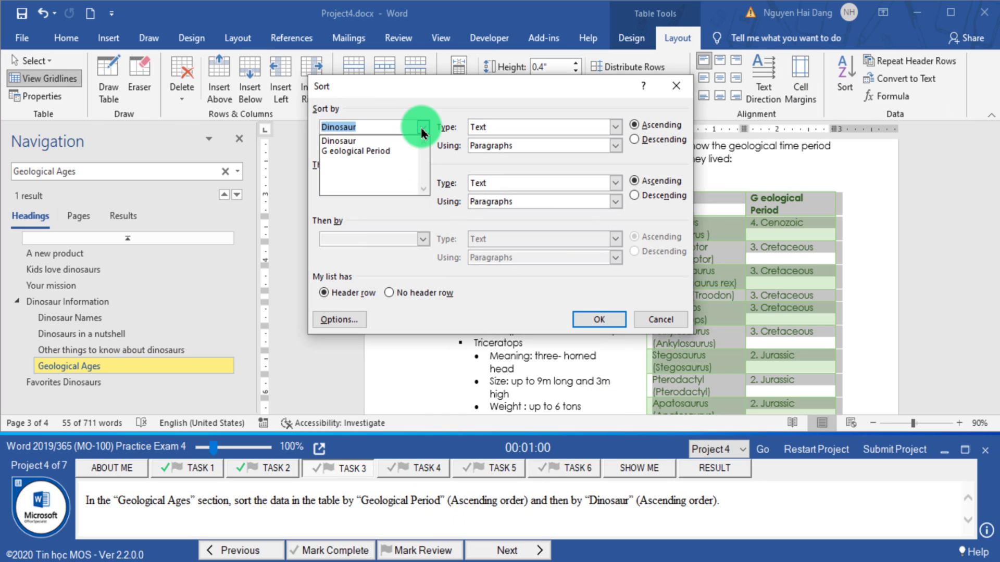
click(404, 151)
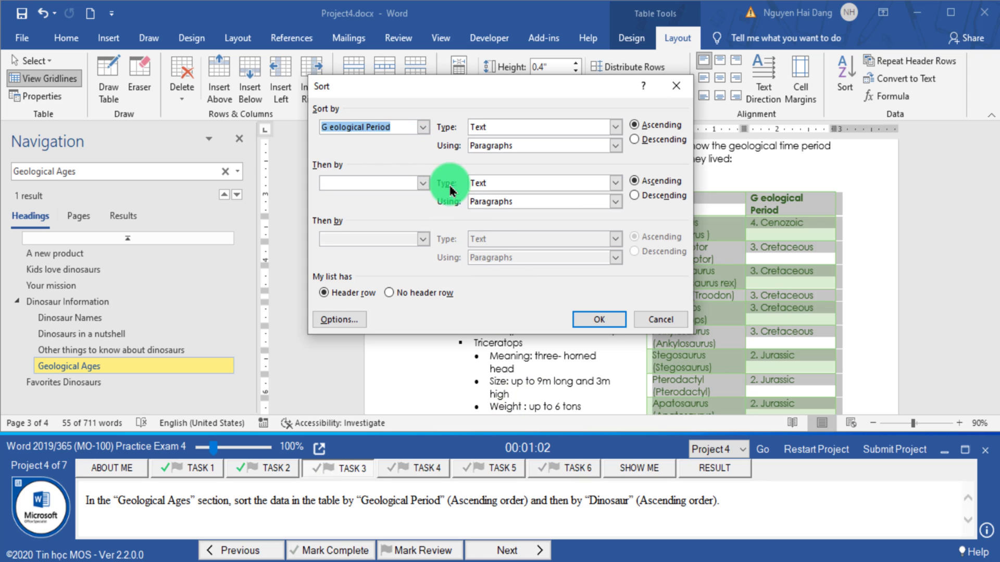
click(422, 182)
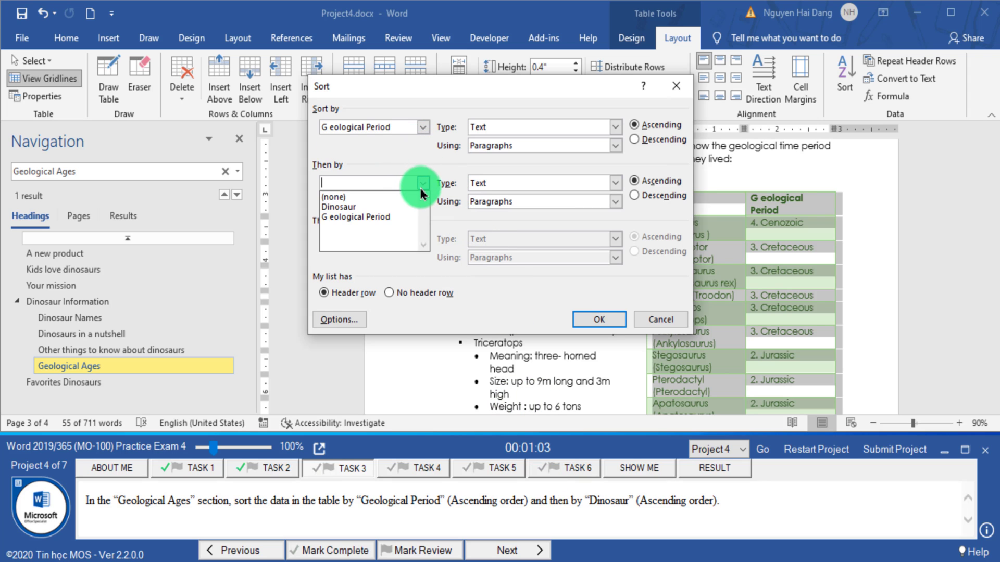
click(401, 209)
drag(445, 497, 452, 494)
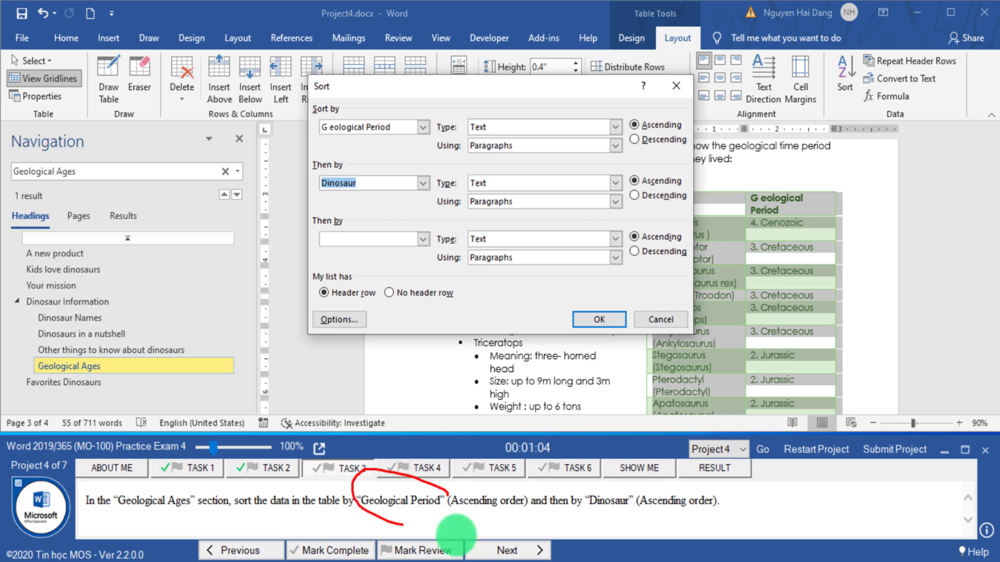
mouse_move(416, 109)
mouse_down()
mouse_move(487, 153)
mouse_move(370, 113)
mouse_up()
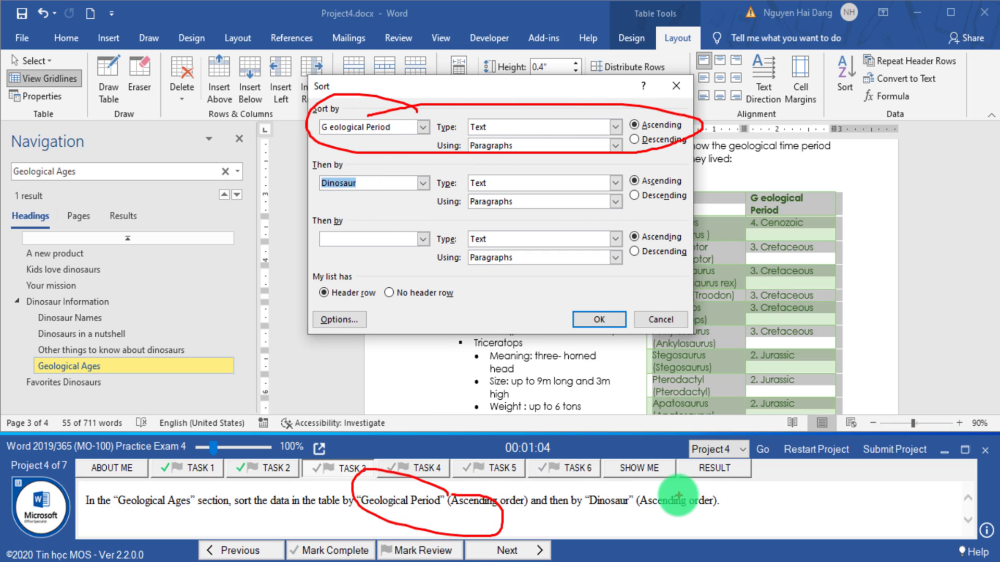
mouse_move(677, 496)
mouse_down()
mouse_move(575, 516)
mouse_move(703, 489)
mouse_up()
drag(379, 179, 401, 173)
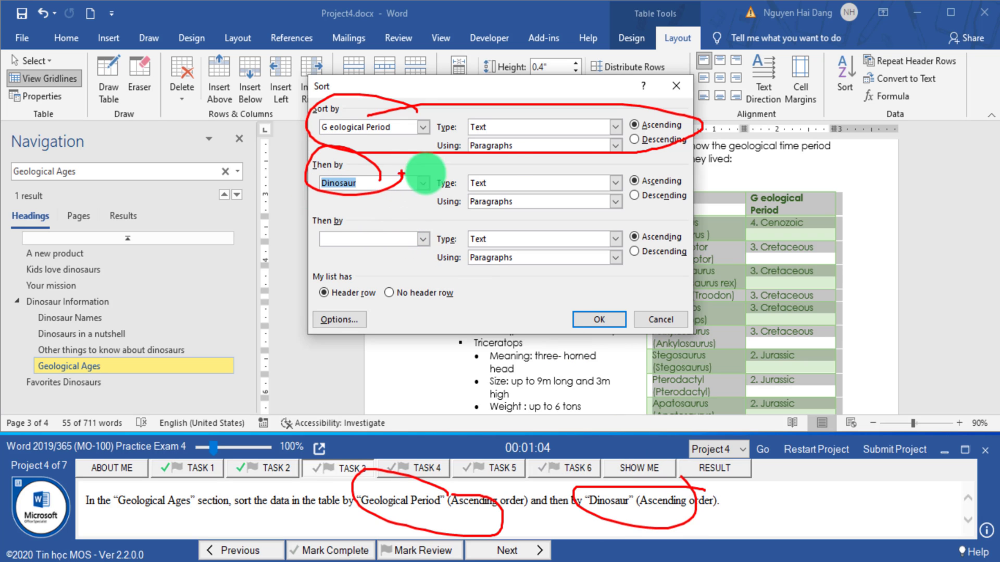
click(599, 319)
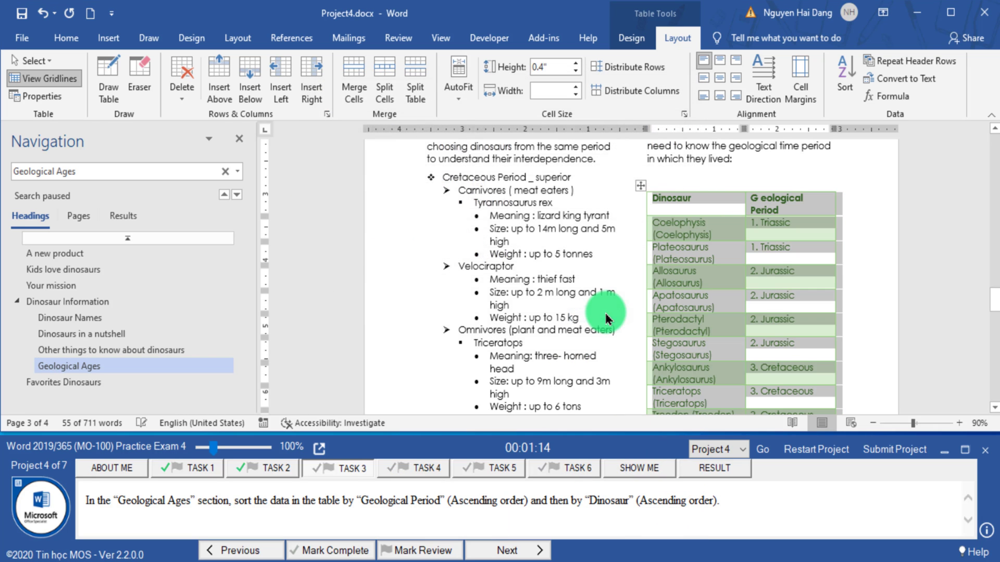
click(320, 551)
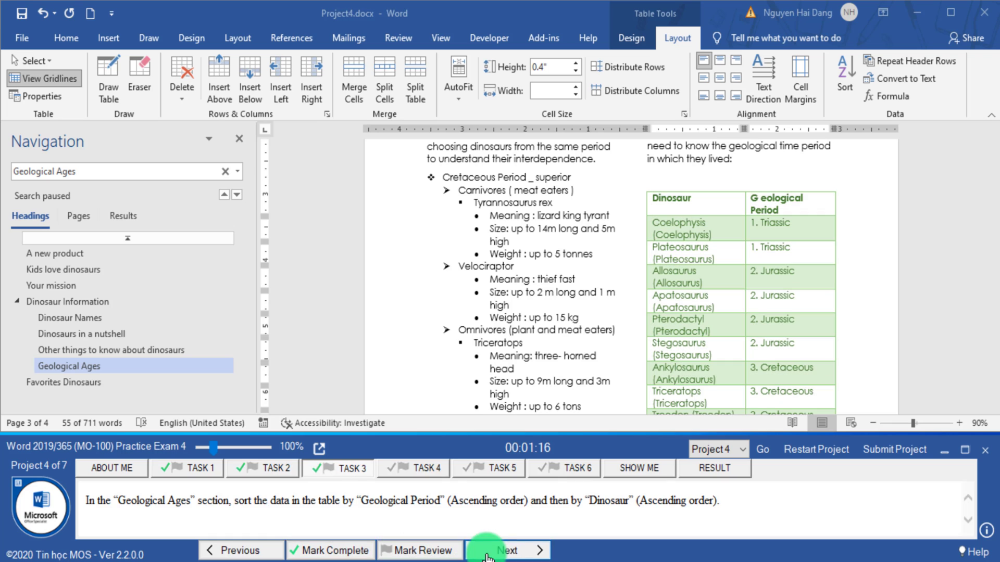
click(499, 544)
- Locate the Velociraptor list item under Carnivores and place the cursor in it
drag(128, 522, 237, 524)
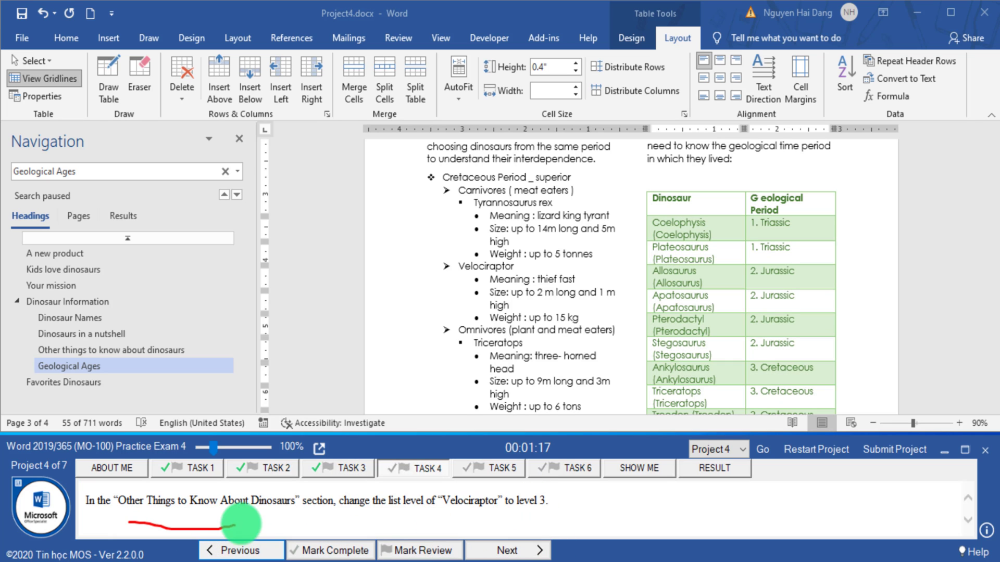
drag(364, 517, 443, 518)
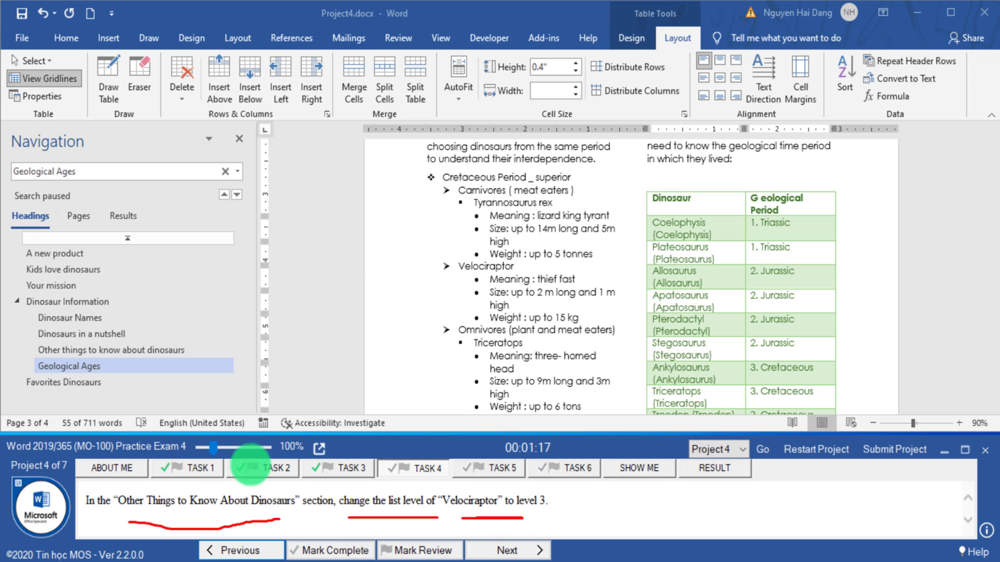
drag(432, 252, 518, 274)
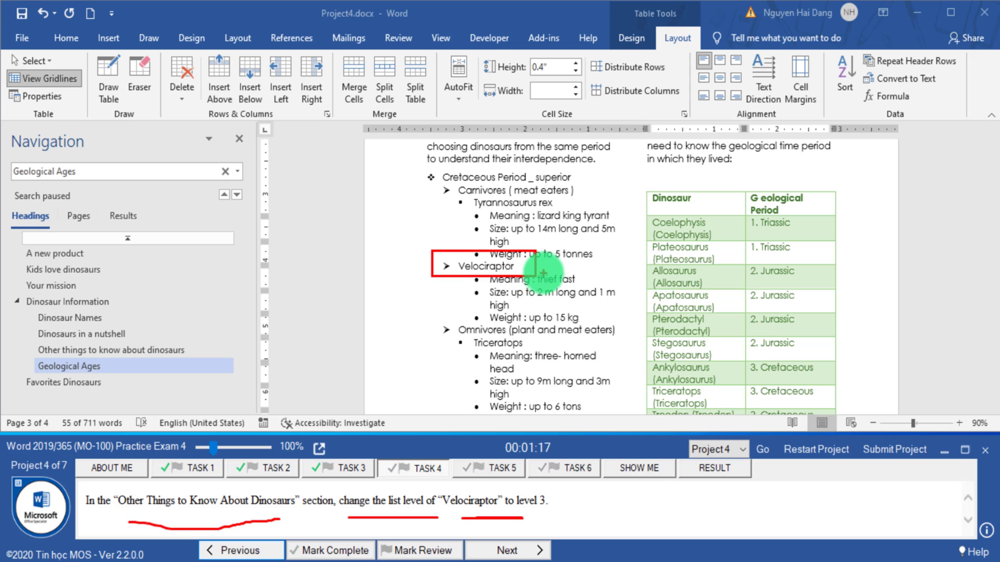
scroll(542, 291, up, 5)
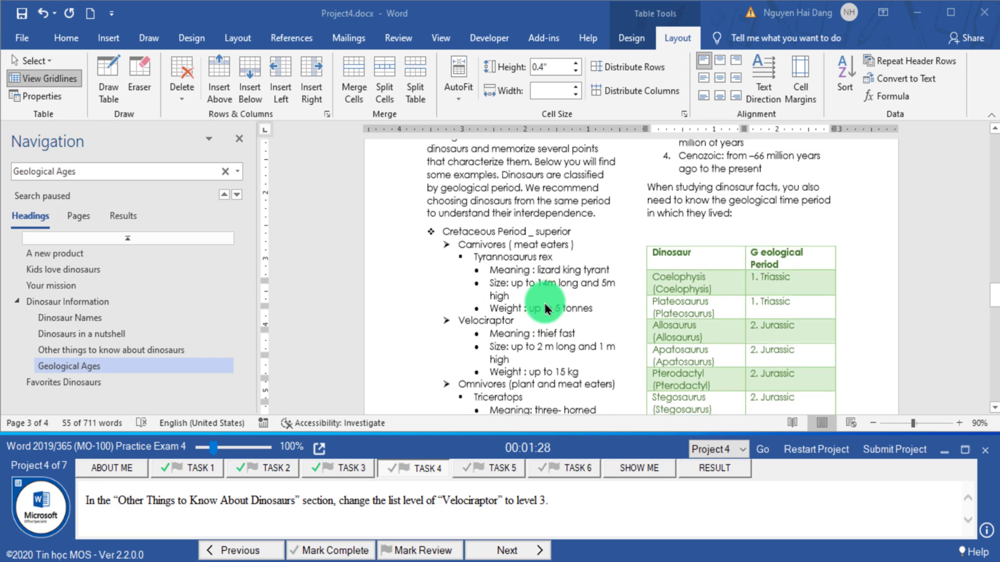
drag(381, 162, 587, 229)
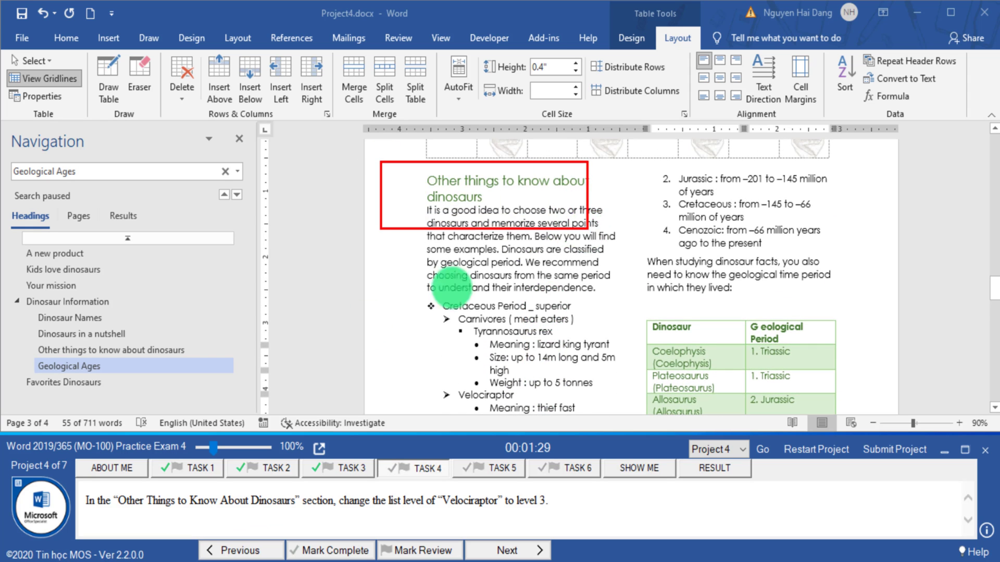
mouse_move(116, 490)
mouse_down()
mouse_move(218, 520)
mouse_move(340, 523)
mouse_up()
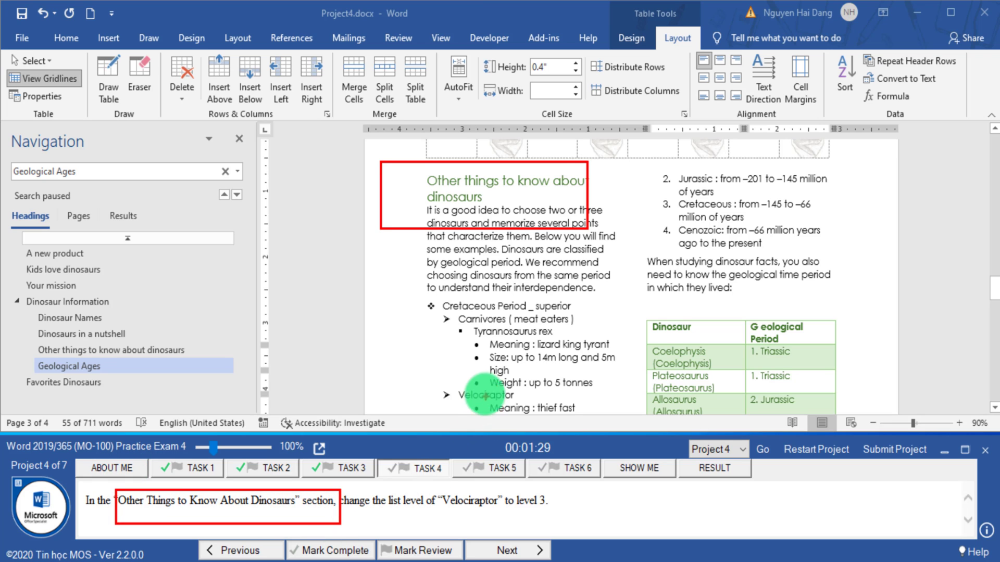
drag(443, 383, 521, 411)
drag(533, 517, 542, 492)
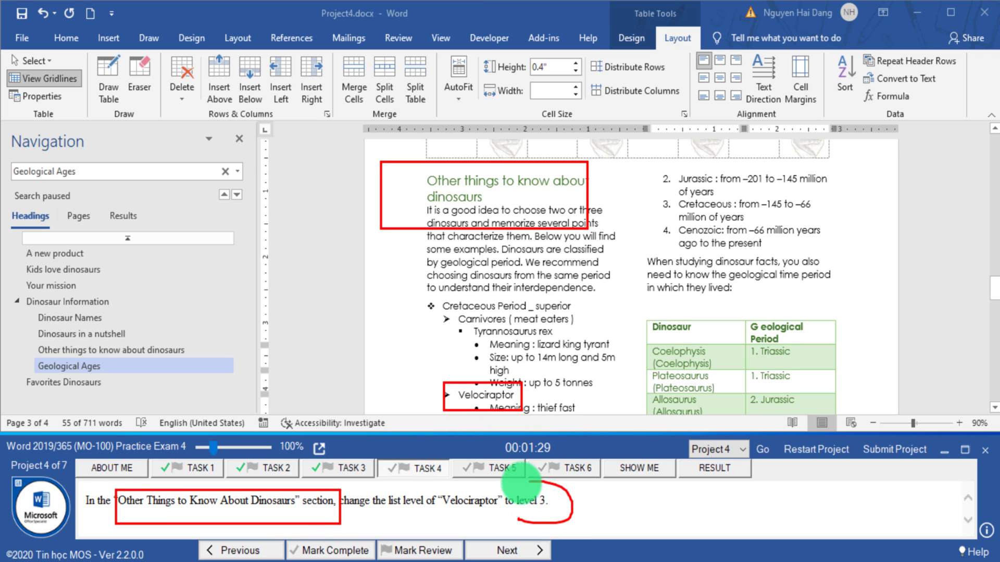
click(490, 395)
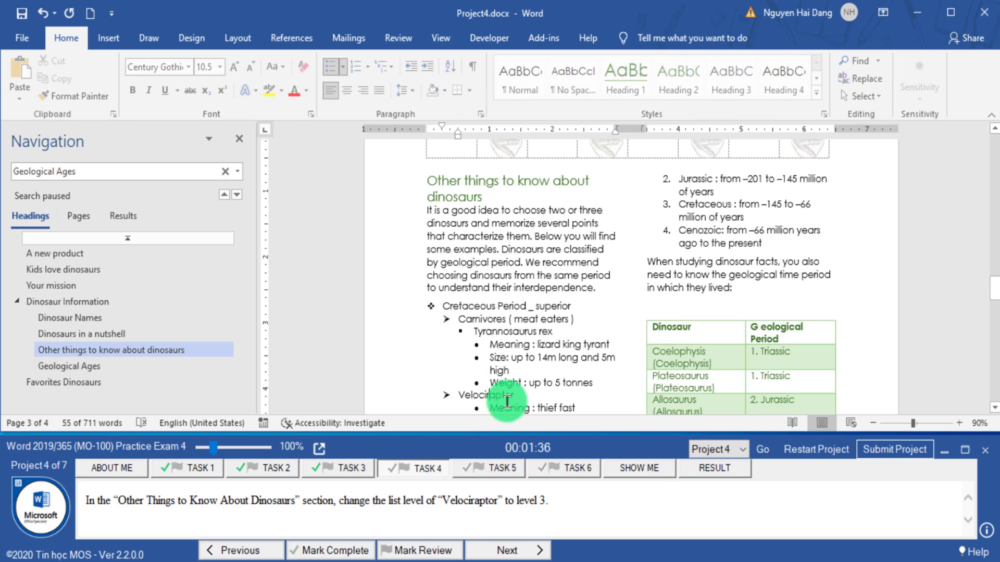
- Change Velociraptor to list level 3 and mark Task 4 complete
scroll(468, 338, down, 3)
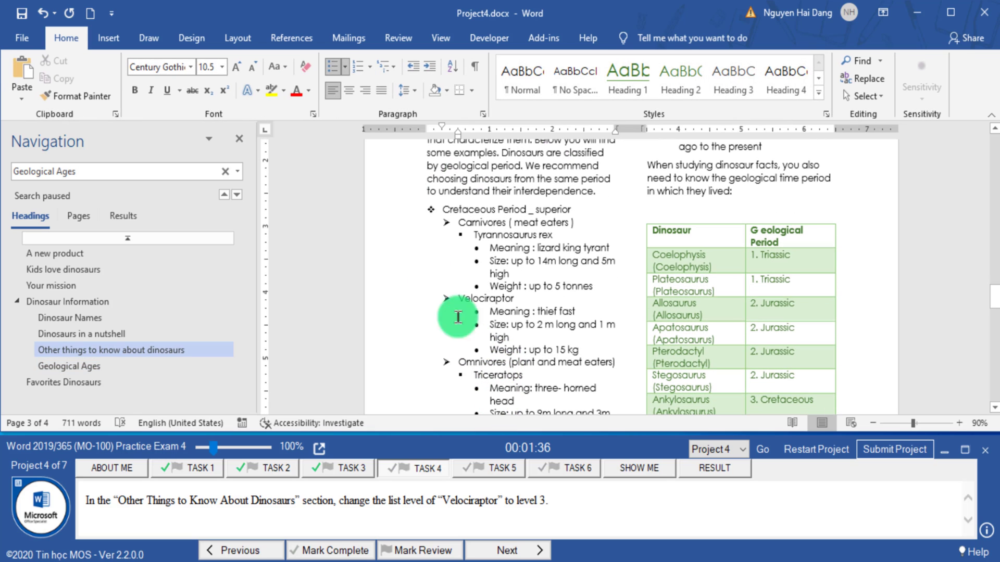
click(343, 70)
click(364, 252)
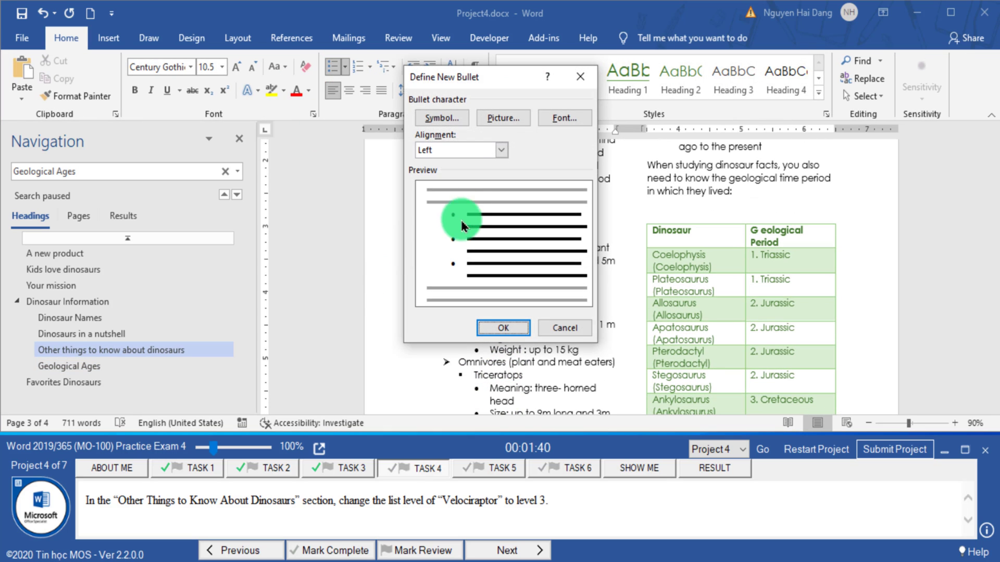
key(Escape)
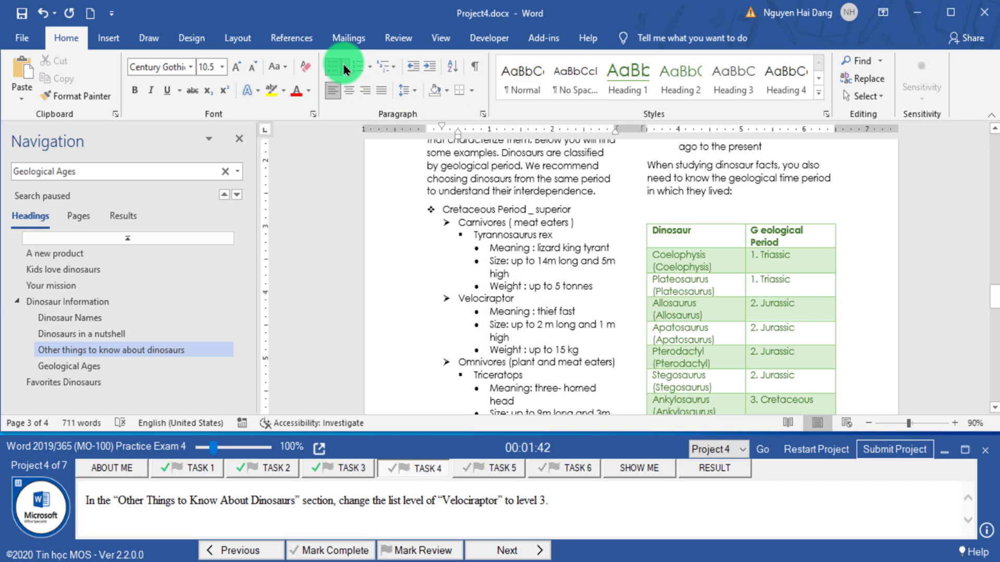
click(344, 70)
mouse_move(383, 232)
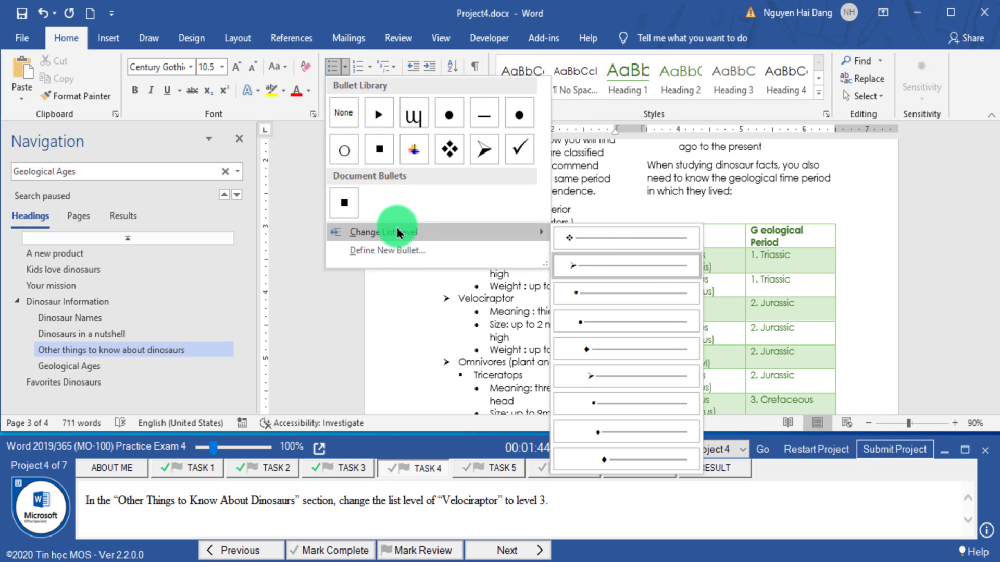
click(602, 289)
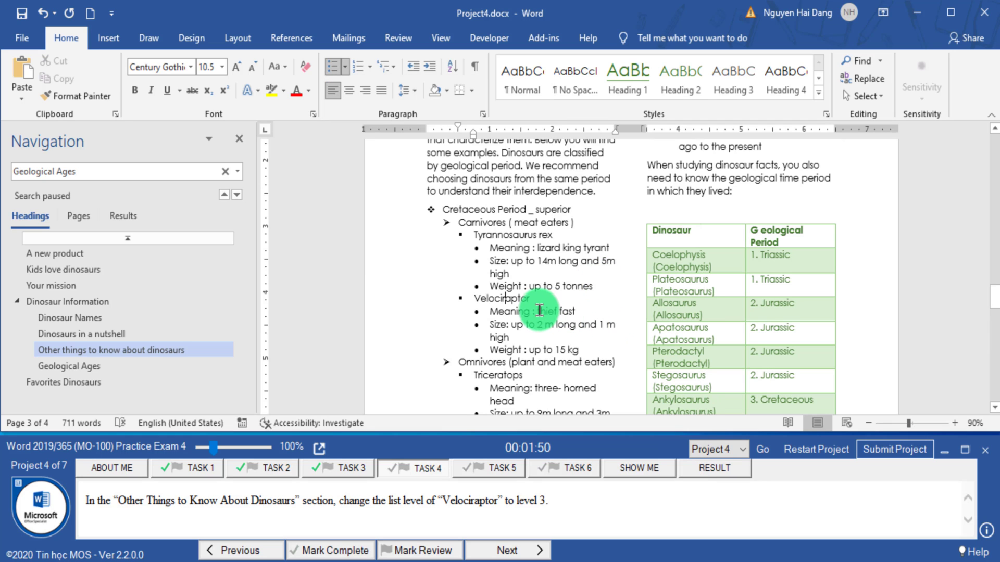
click(357, 540)
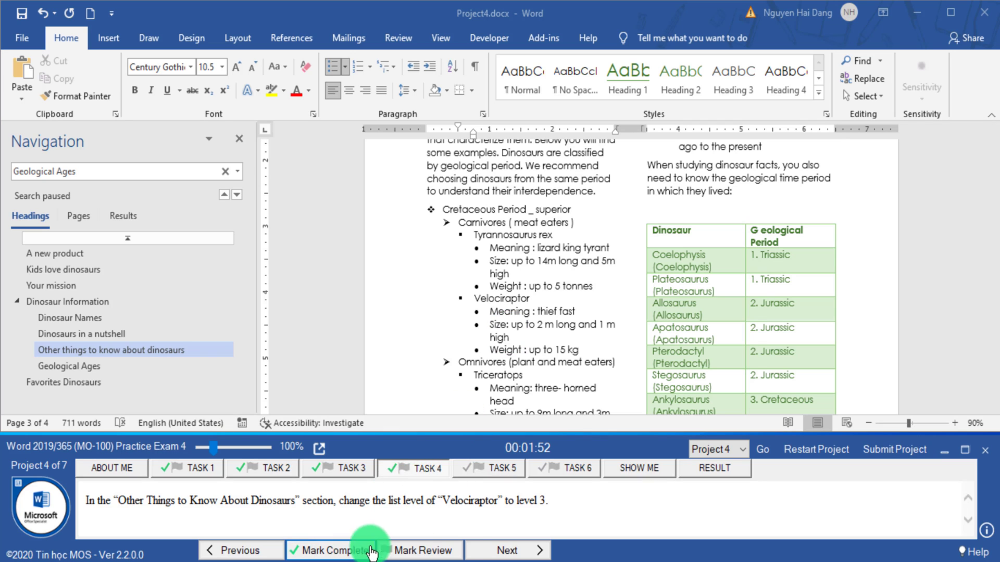
- Find the Favorites Dinosaurs section and place the cursor in its empty last paragraph
click(513, 550)
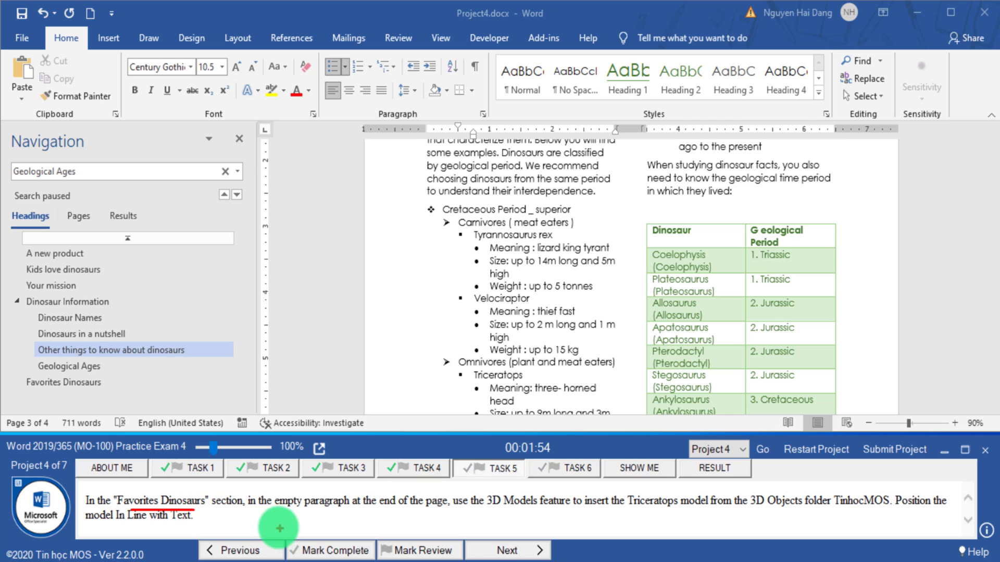
drag(275, 517, 354, 517)
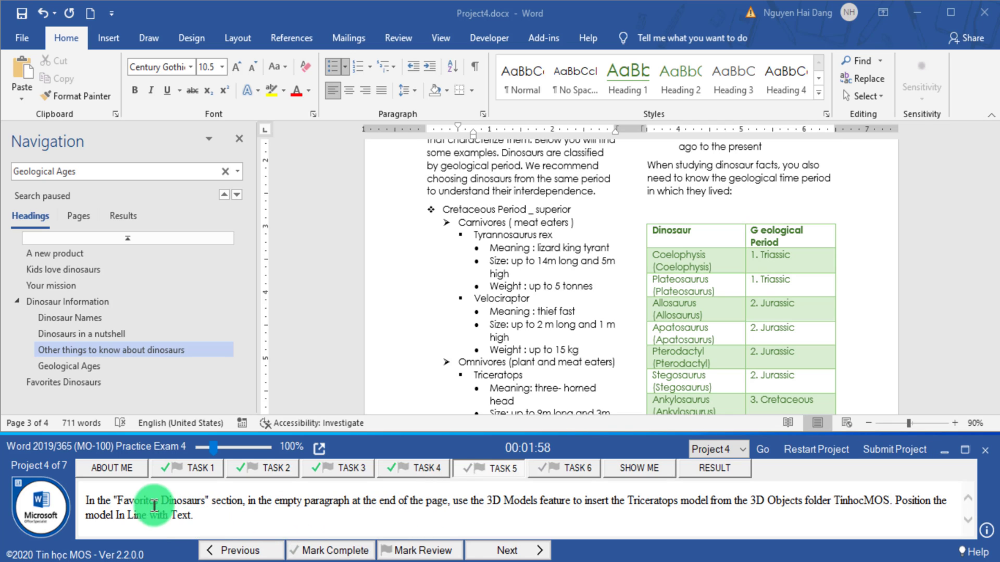
drag(120, 503, 196, 503)
key(ctrl+c)
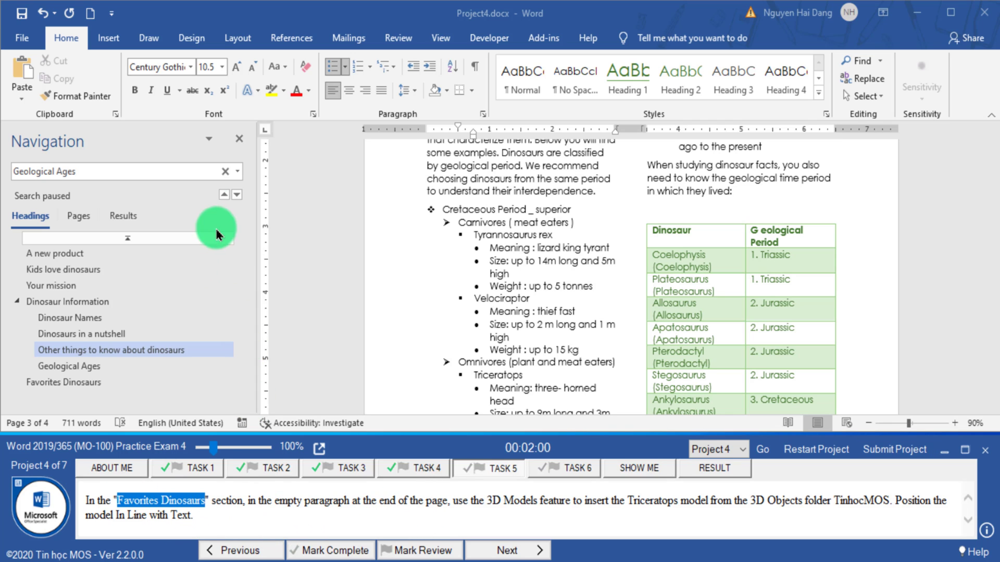
click(225, 171)
key(ctrl+v)
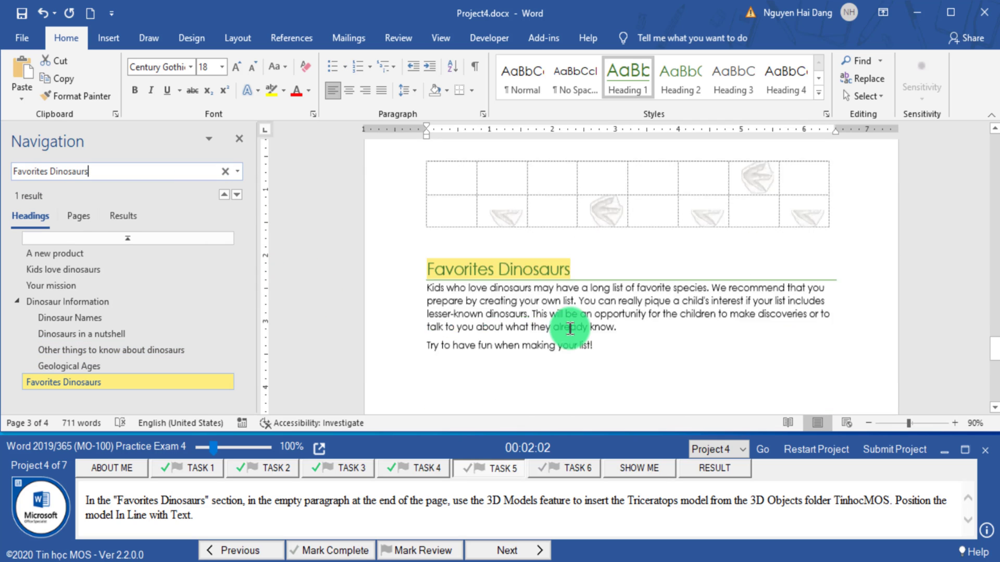
click(479, 265)
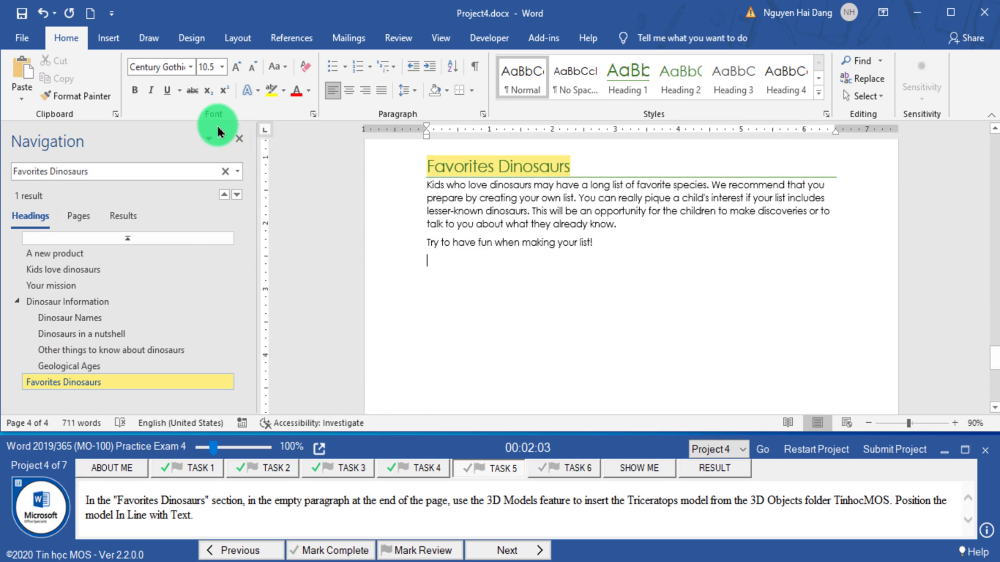
- Insert the 3D model Triceratops.glb from Documents\TinhocMOS
click(108, 37)
click(233, 96)
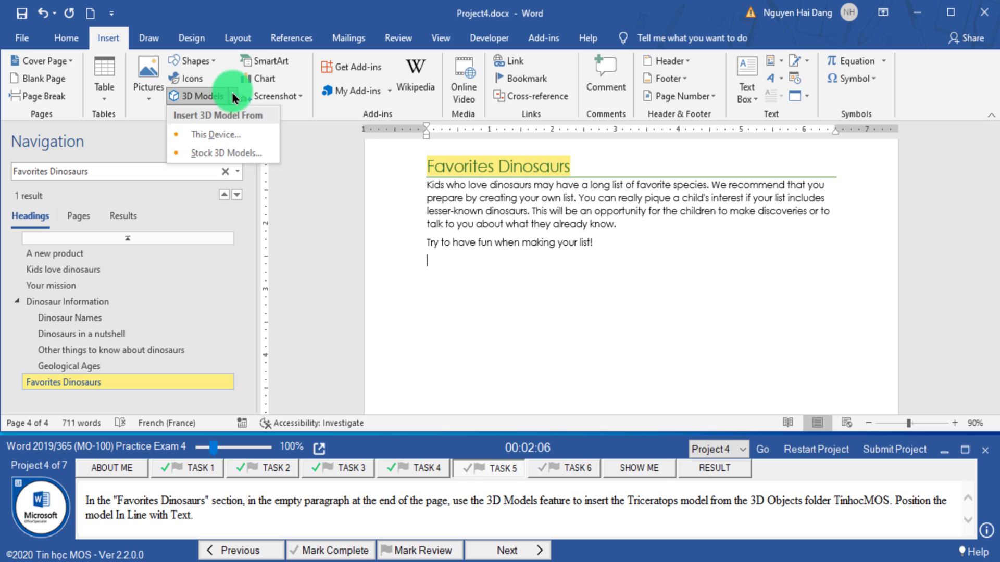
click(238, 133)
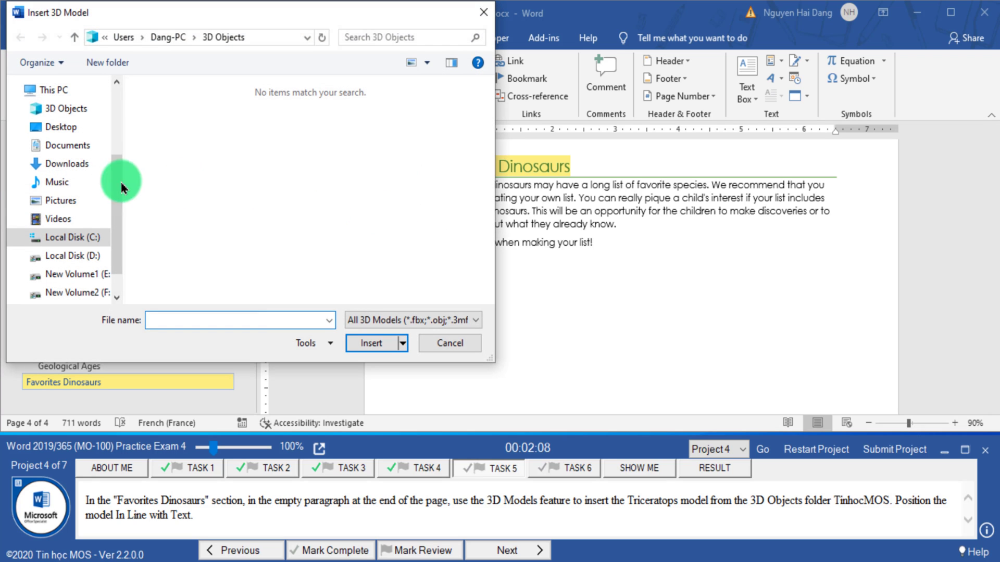
click(68, 146)
scroll(177, 235, down, 4)
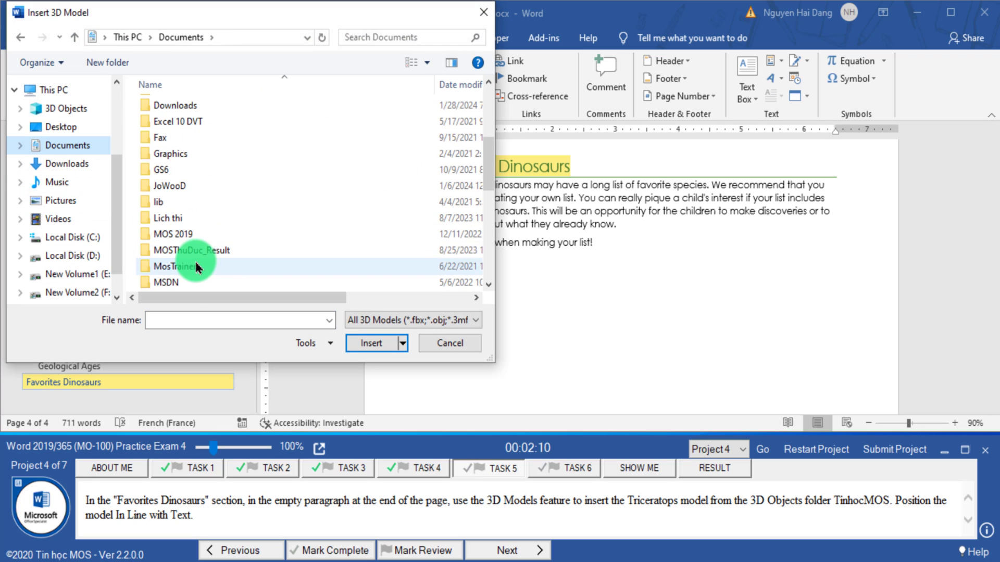
scroll(198, 271, down, 3)
scroll(198, 270, down, 3)
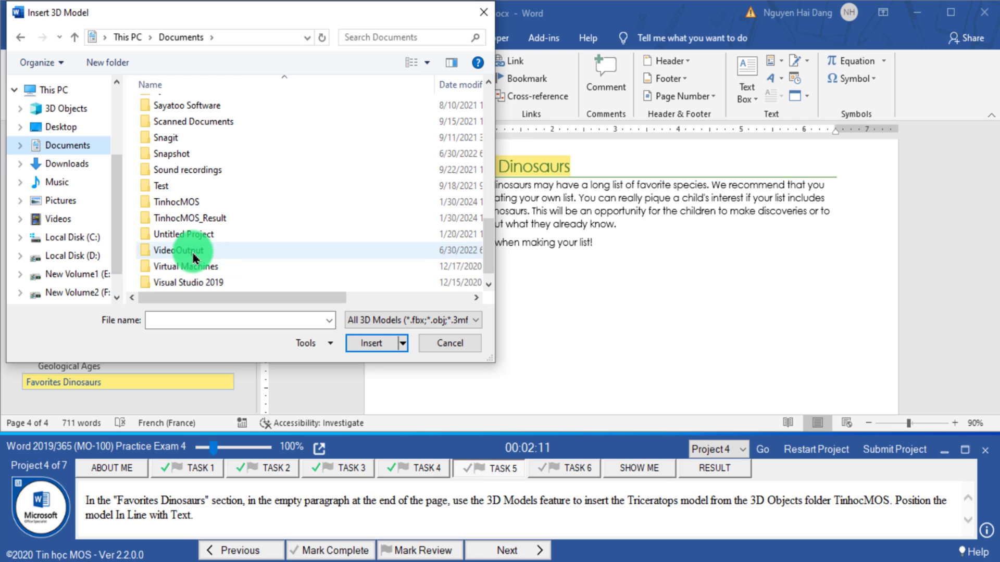
double_click(193, 203)
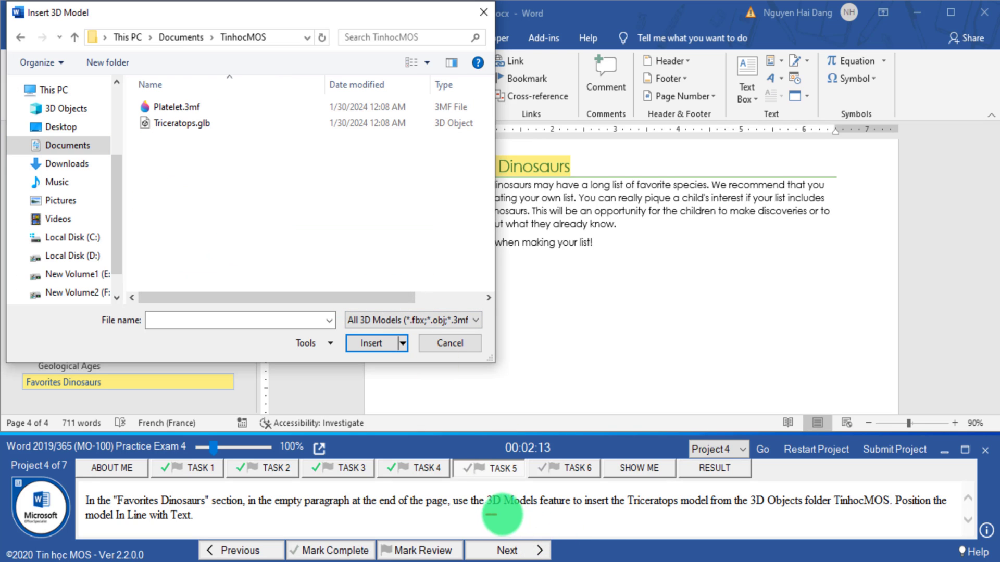
click(165, 127)
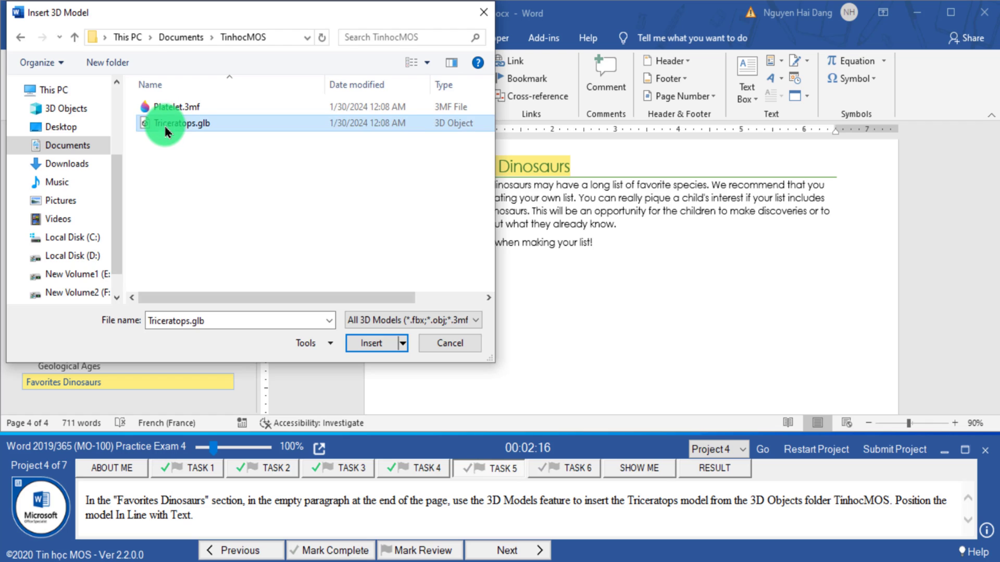
double_click(165, 127)
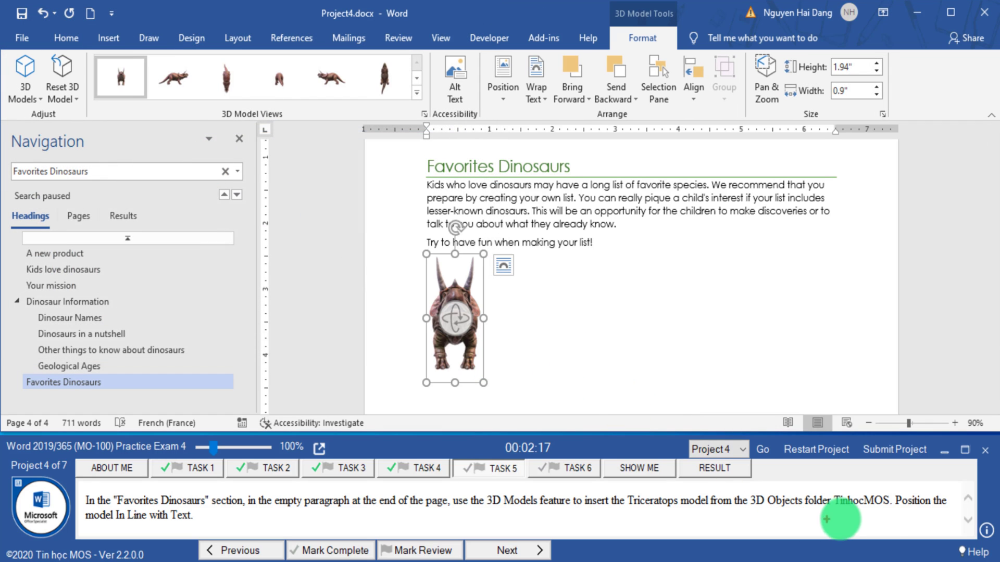
- Set the model's layout to In Line with Text and mark Task 5 complete
drag(893, 517, 913, 513)
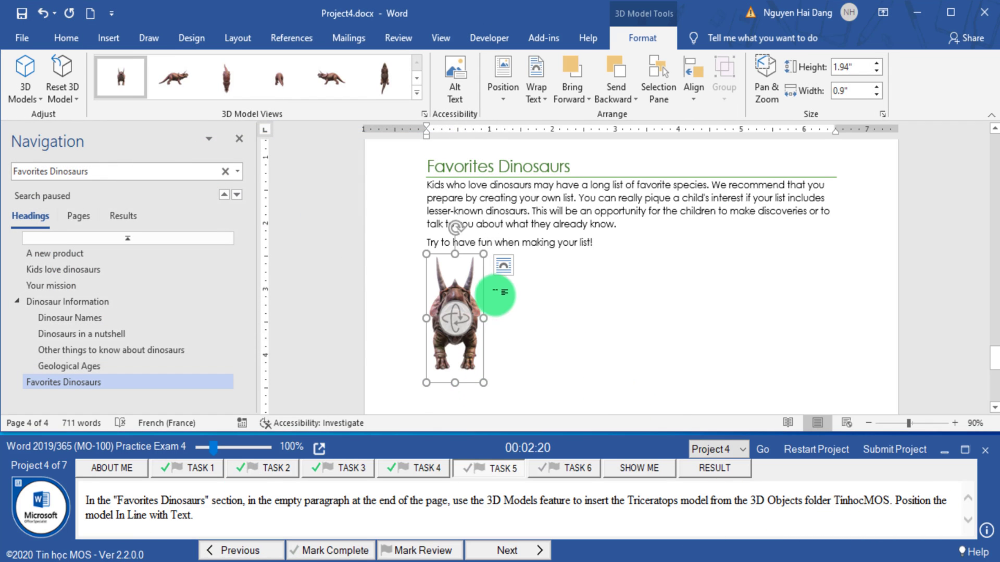
click(504, 268)
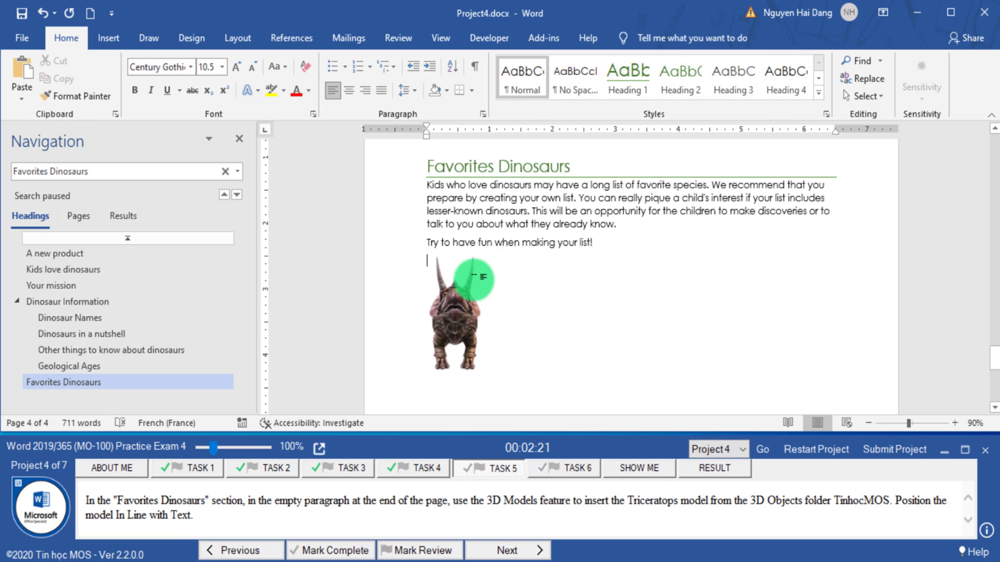
click(468, 323)
click(501, 271)
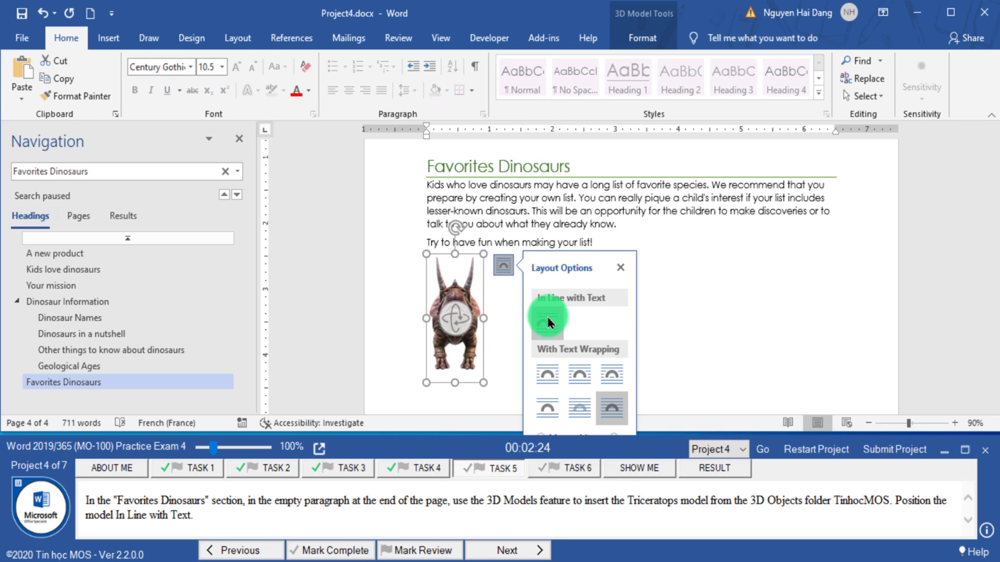
click(545, 322)
click(698, 312)
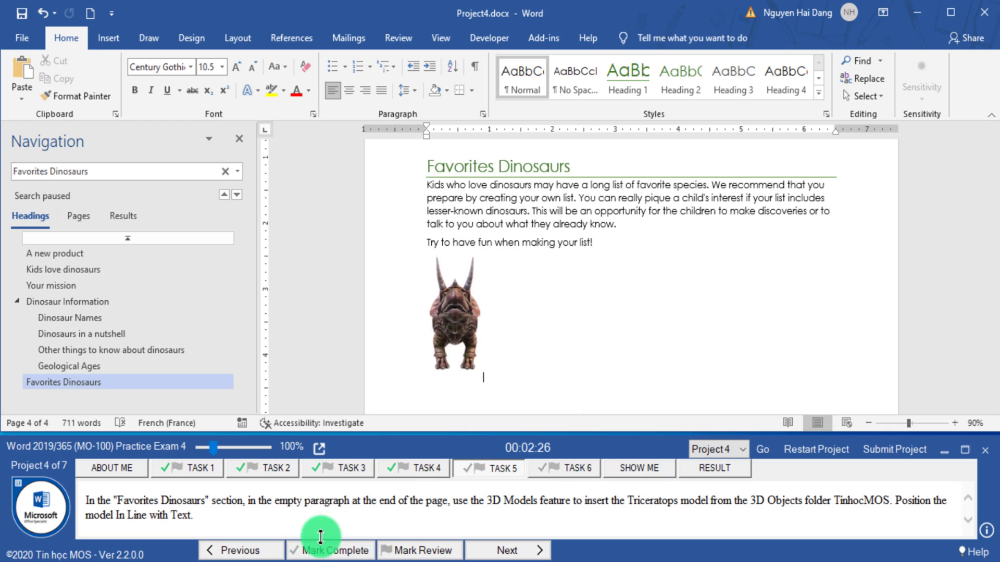
click(312, 553)
- Move to task 6 and search the document for 'Dinosaurs in a Nutshell'
click(479, 556)
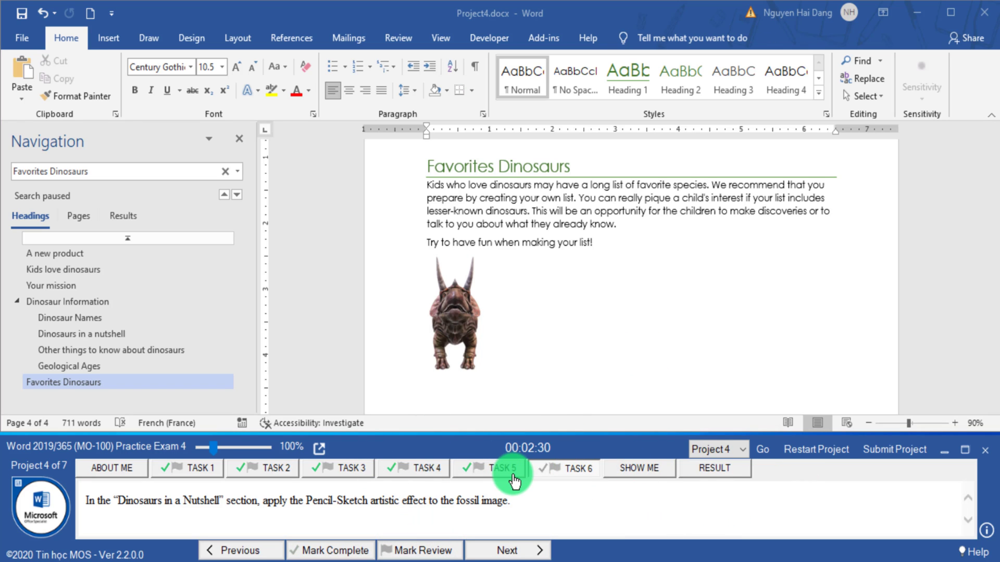
drag(107, 512, 221, 518)
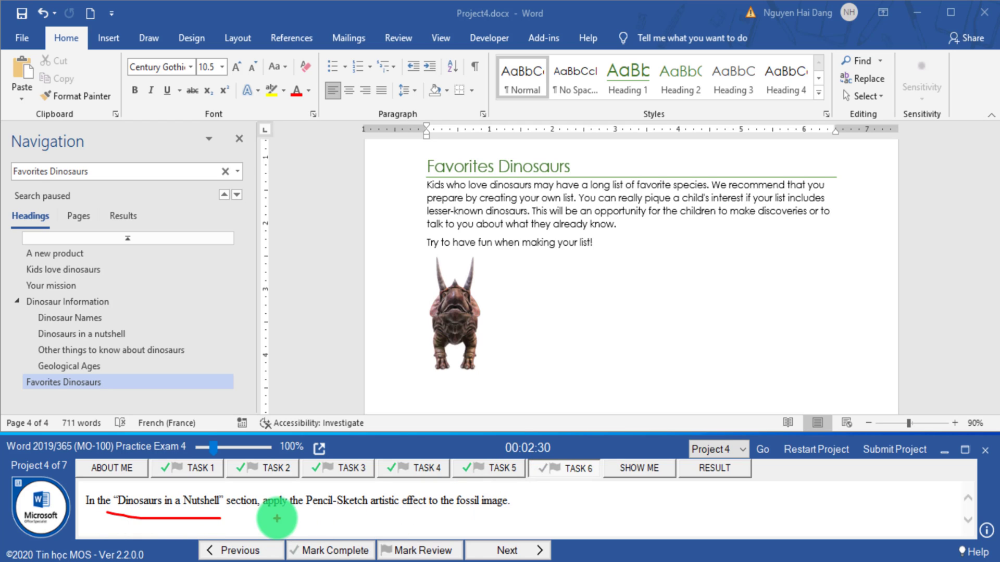
drag(325, 518, 398, 518)
drag(137, 499, 194, 498)
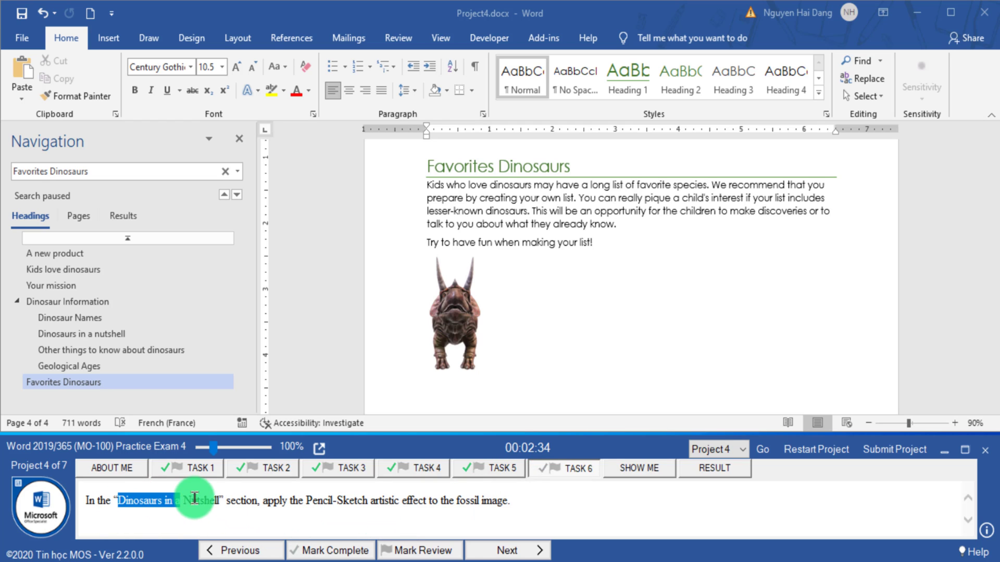
click(225, 171)
text(Dinosaurs in a Nutshell)
- Apply the Pencil Sketch artistic effect to the fossil picture
scroll(685, 301, down, 2)
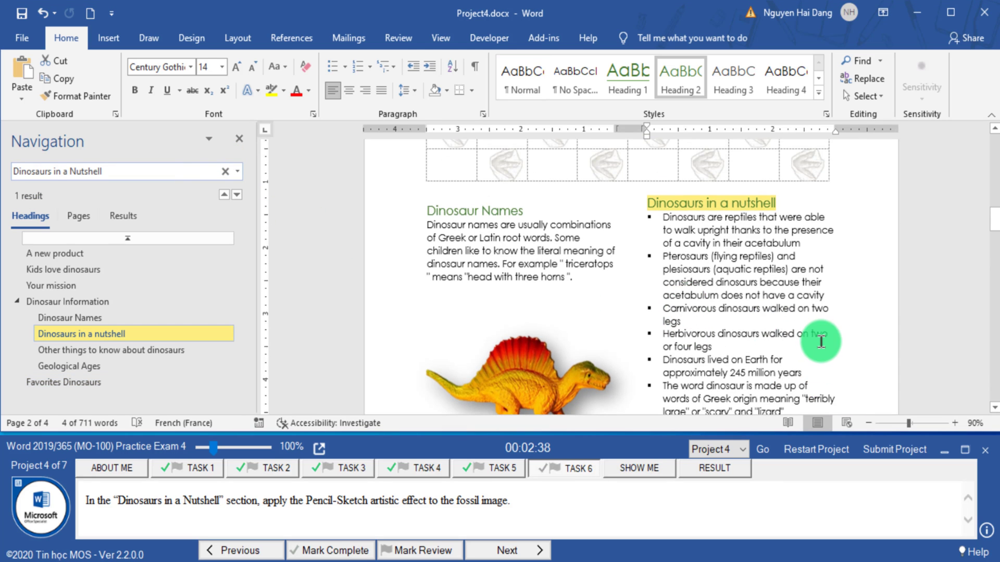
scroll(832, 341, down, 2)
click(832, 341)
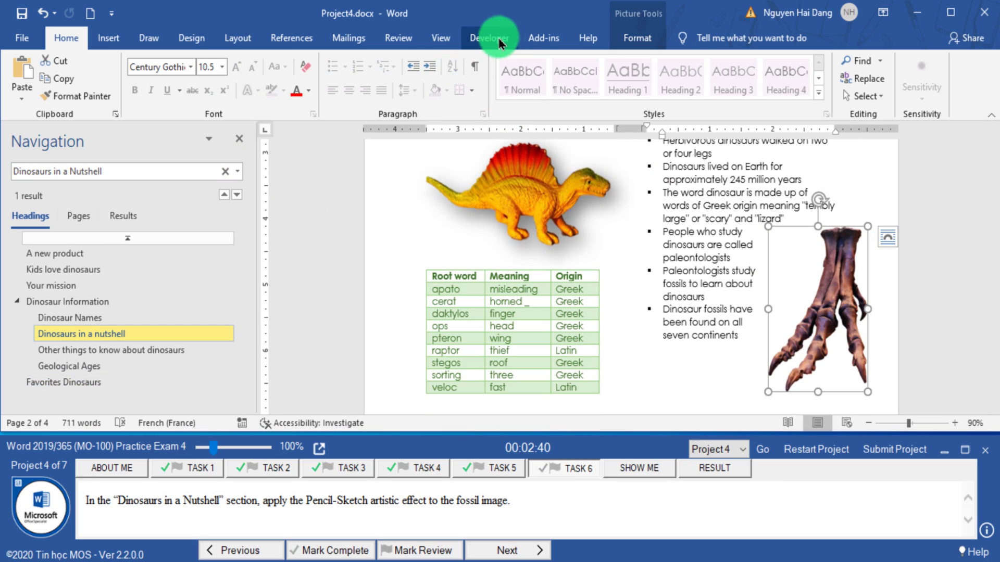
click(636, 38)
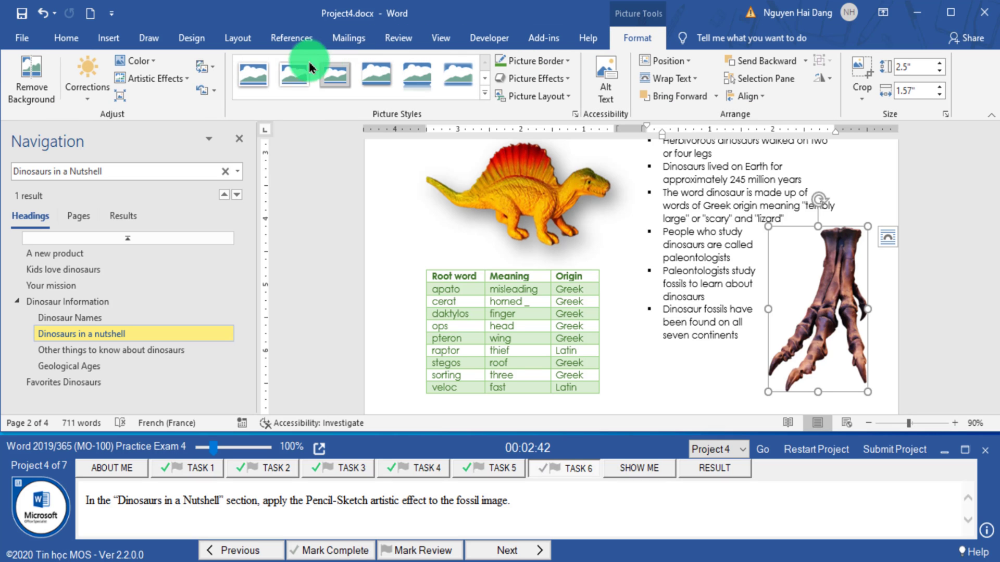
click(186, 78)
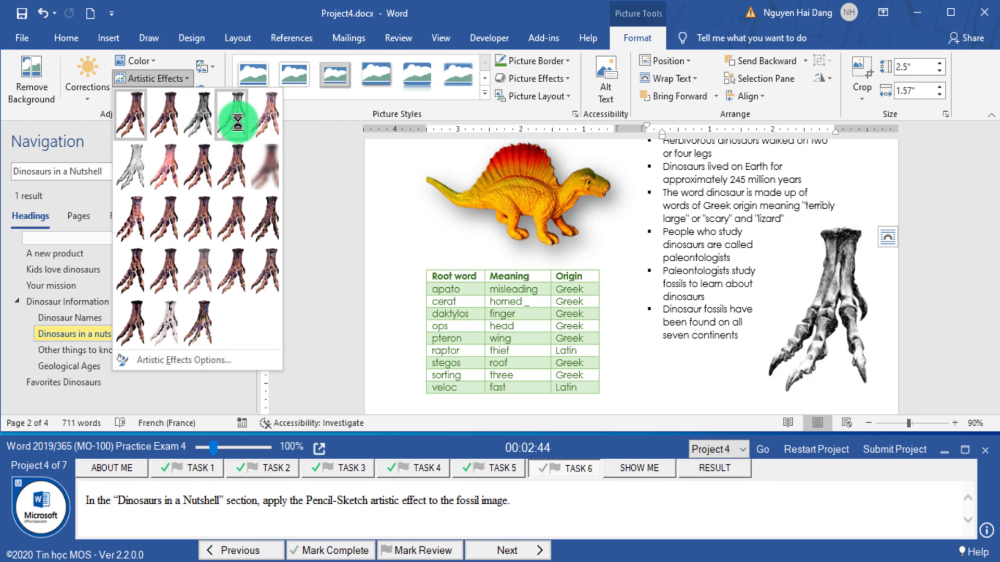
click(238, 122)
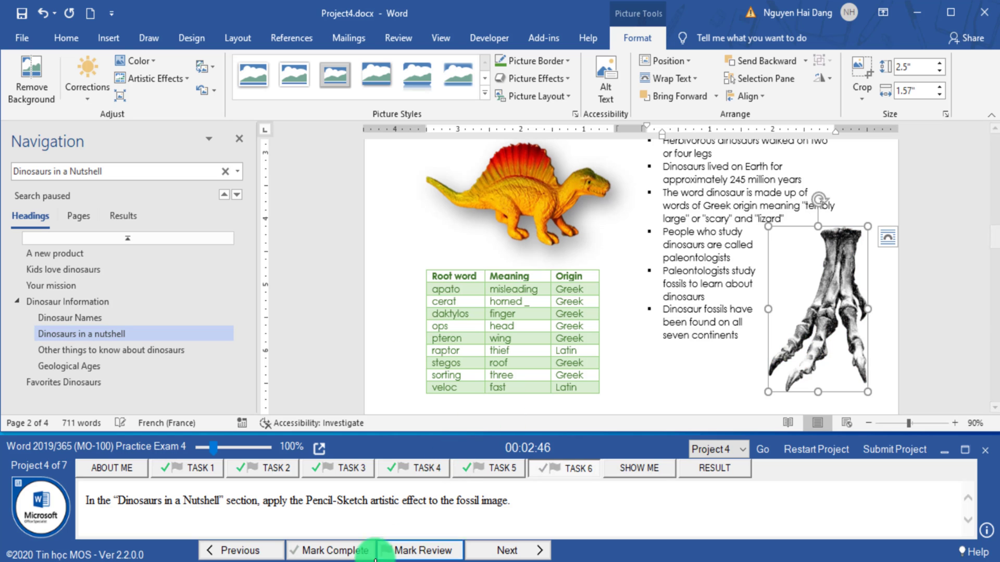
click(535, 552)
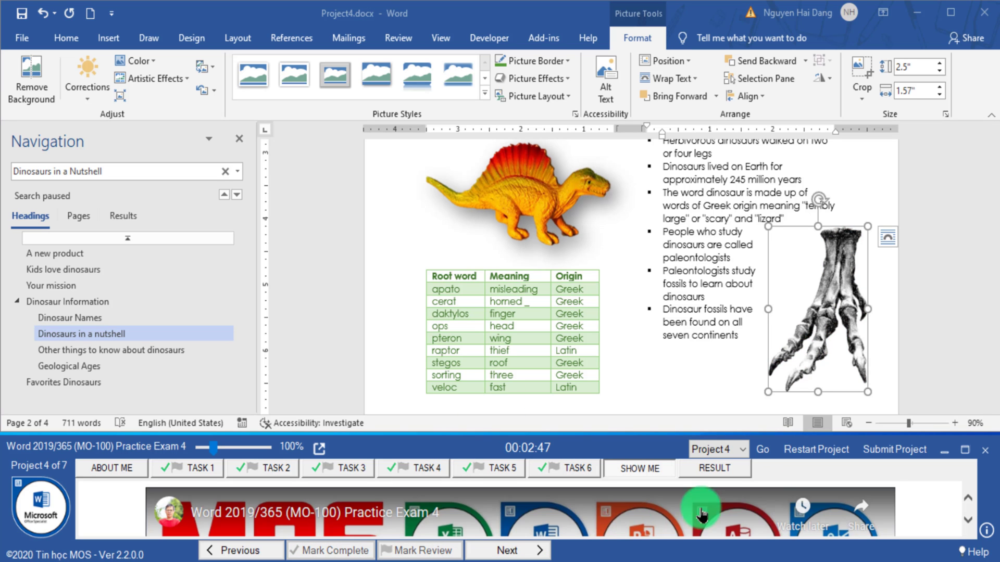
- Submit the finished project and bring up Project 5's first task
click(885, 457)
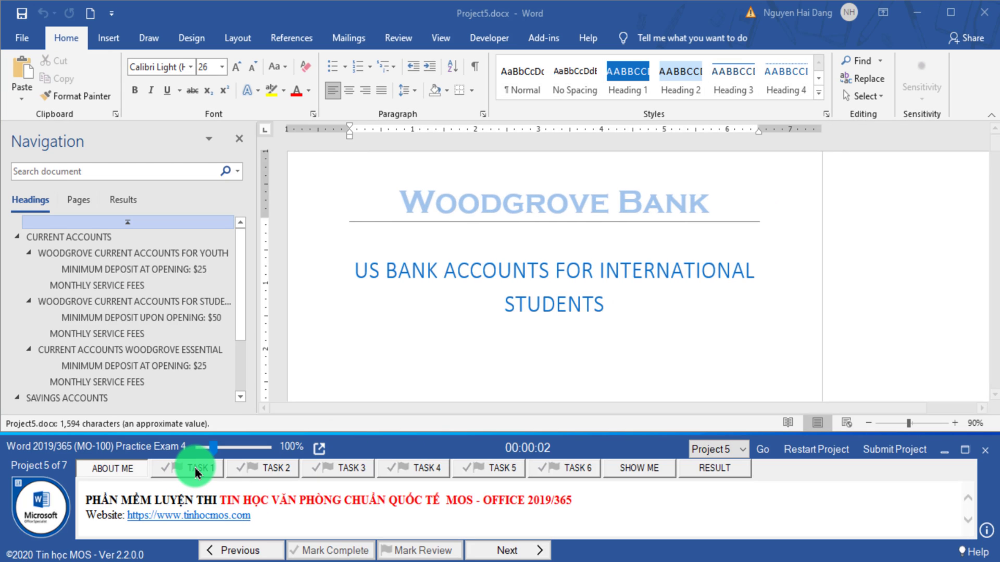
click(201, 473)
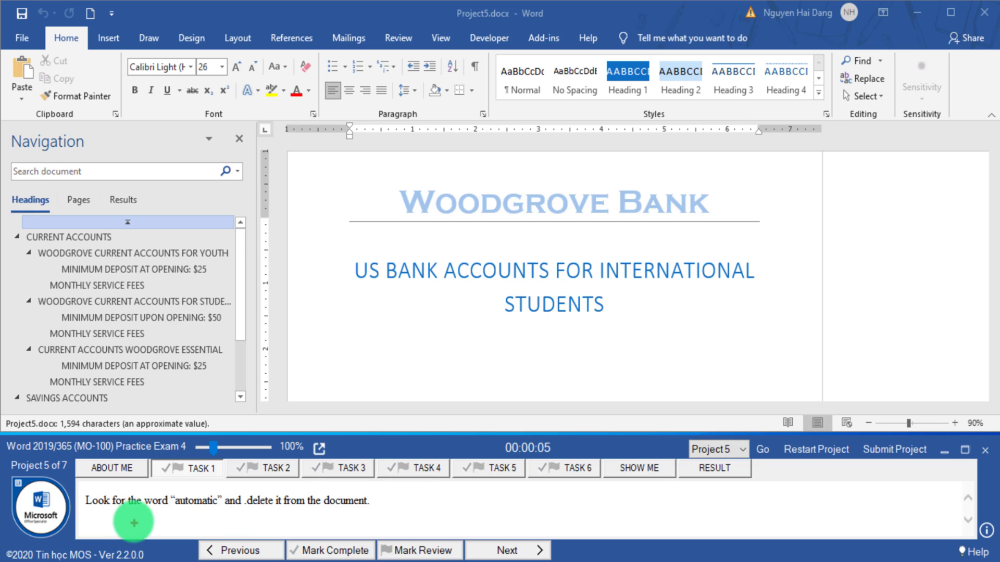
drag(123, 515, 148, 513)
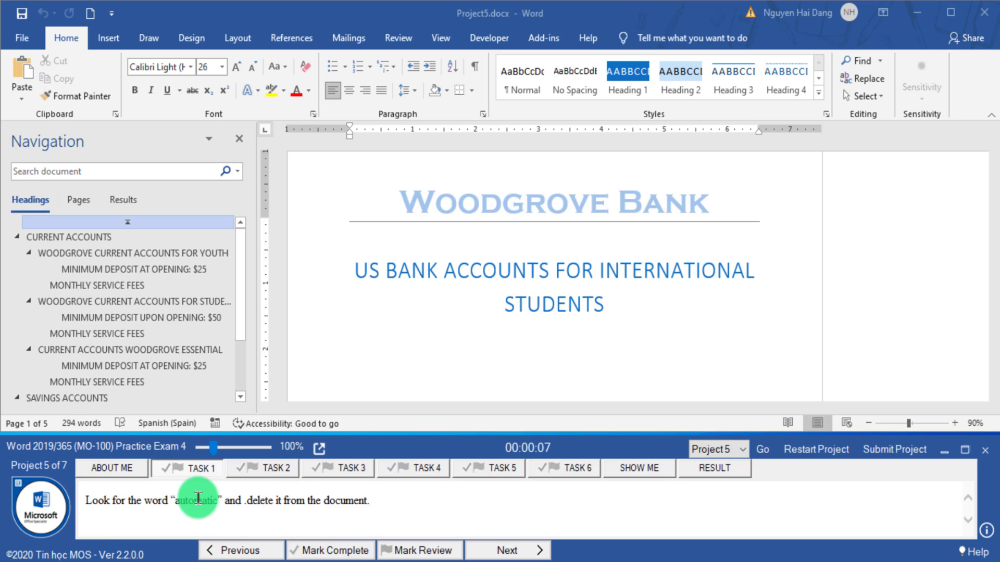
- Delete the word 'automatic' from the Savings Accounts sentence and mark task 1 complete
click(174, 169)
text(automatic)
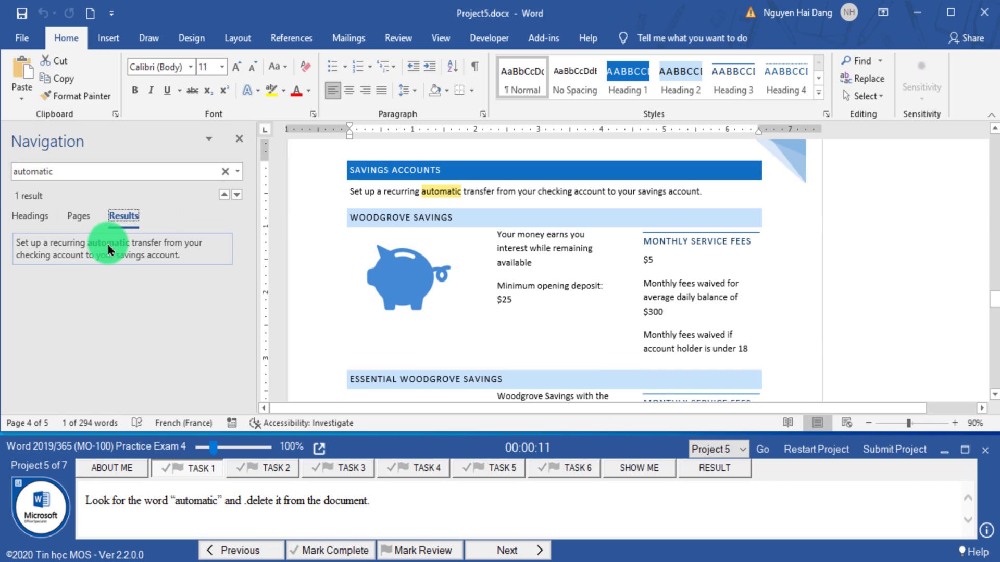
click(107, 245)
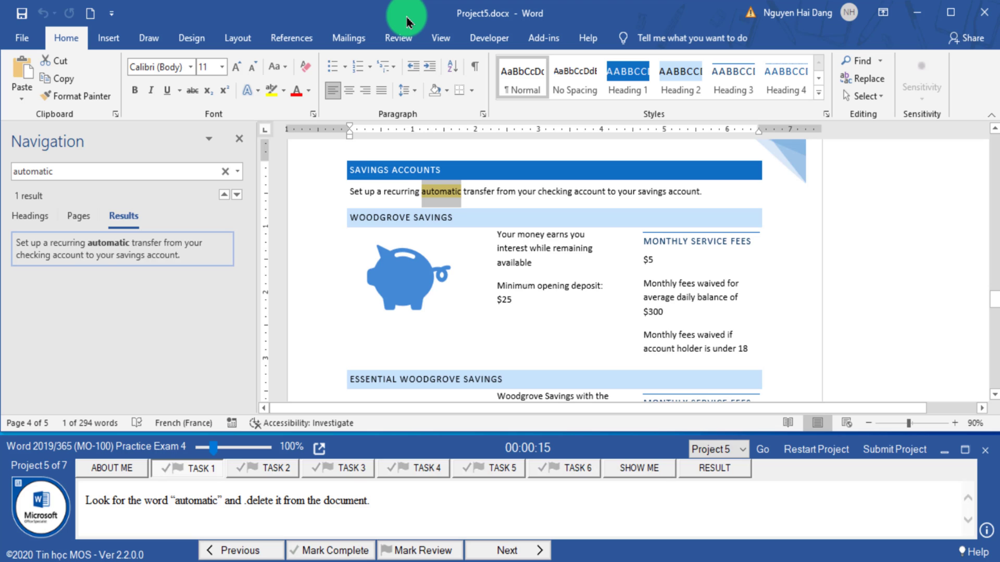
key(Delete)
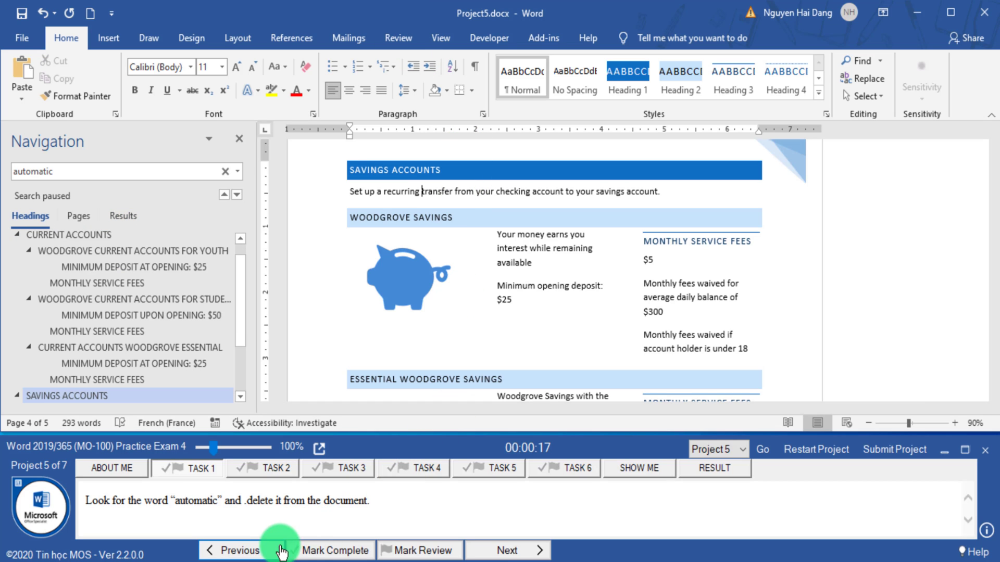
click(334, 550)
- Open Find and Replace with 'Woodgrove Essential' as the text to find
click(503, 550)
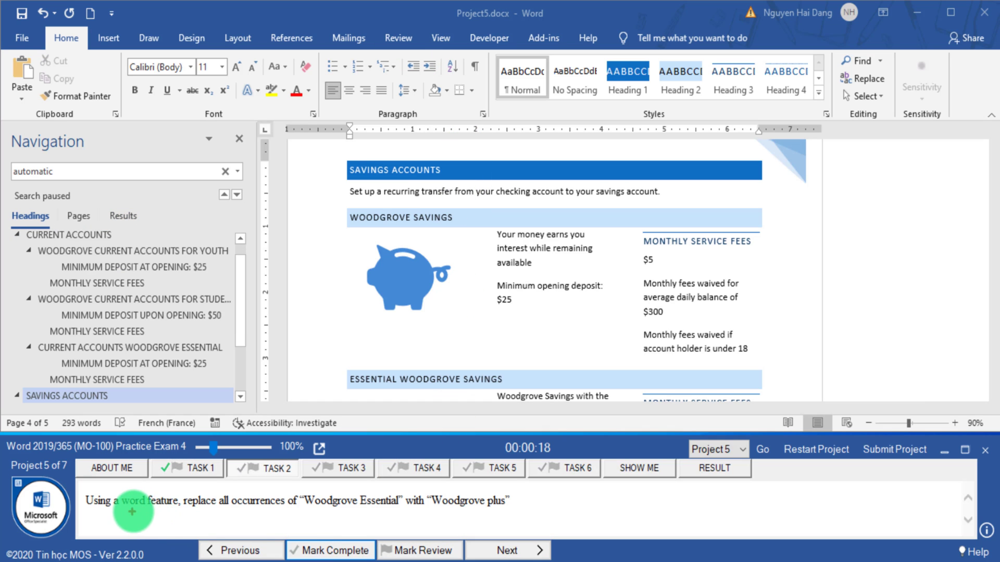
drag(388, 487, 393, 502)
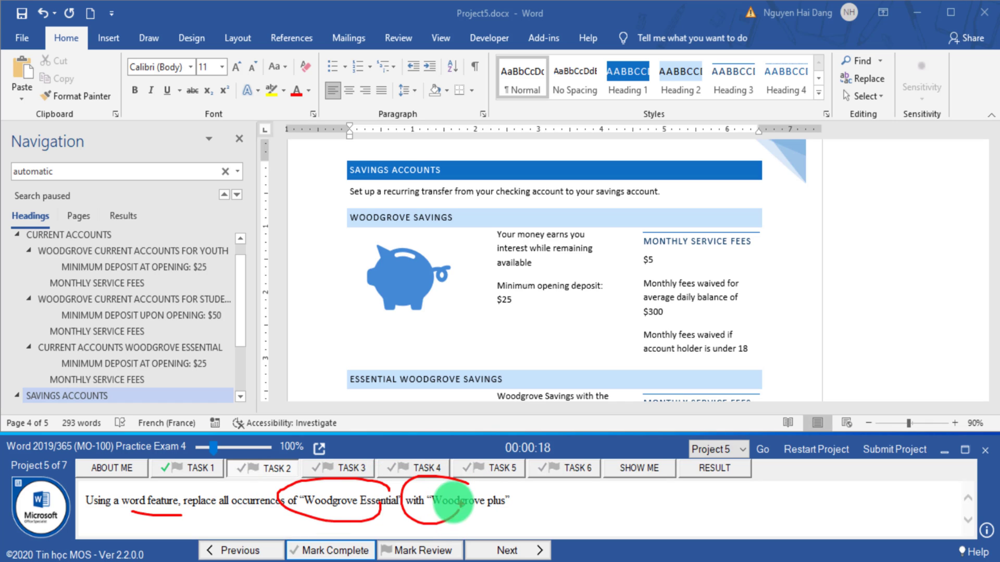
click(238, 171)
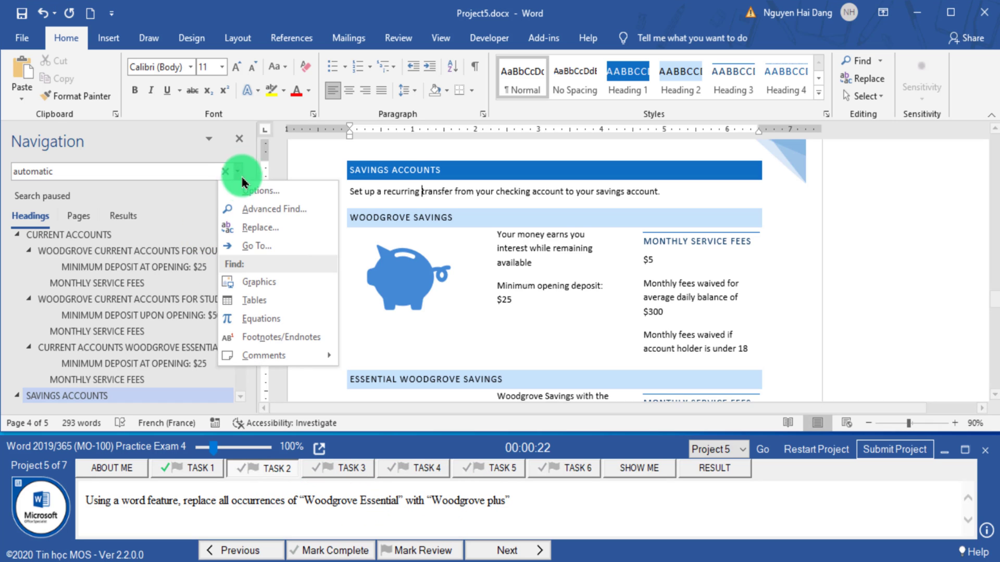
click(267, 228)
click(310, 497)
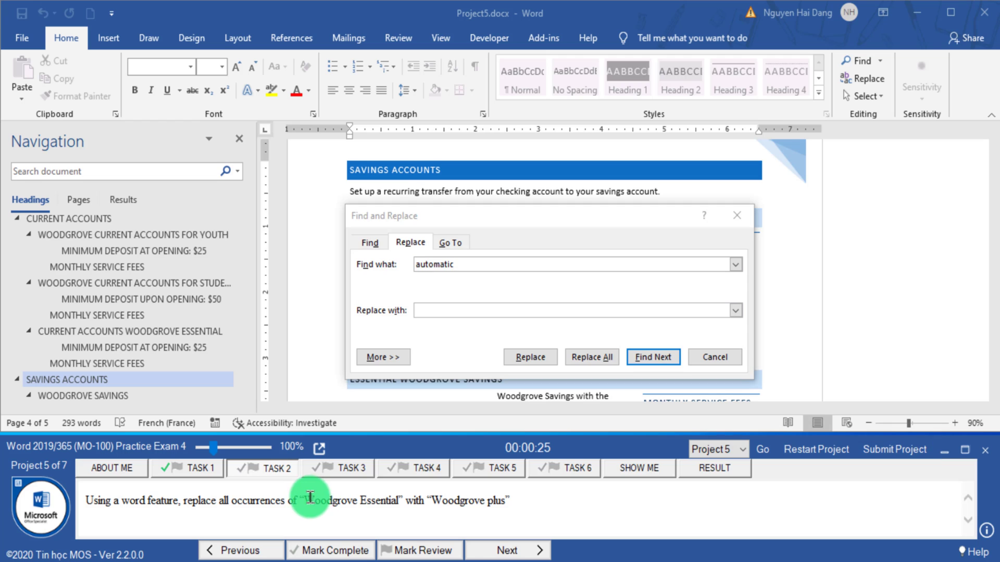
click(461, 265)
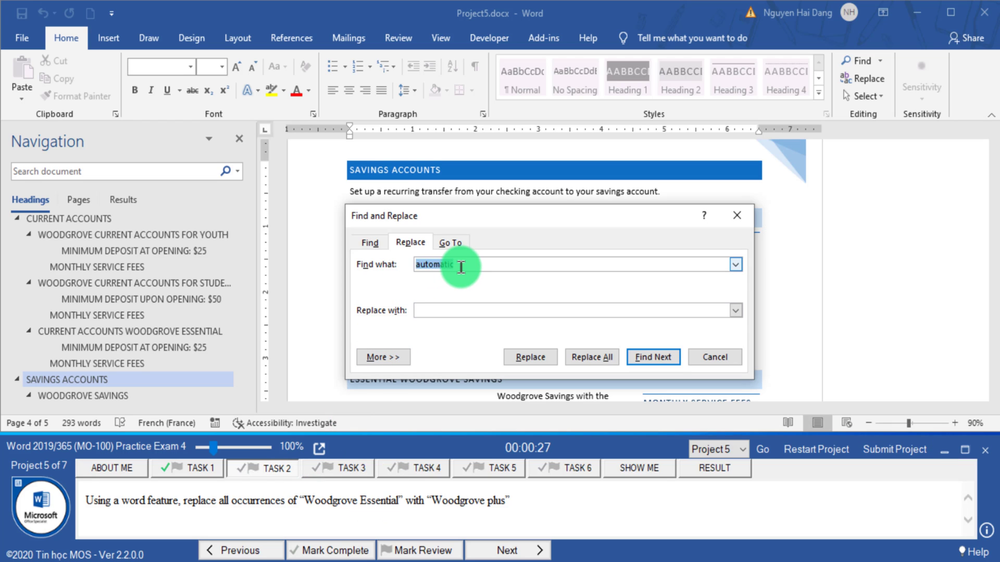
text(Woodgrove Essential)
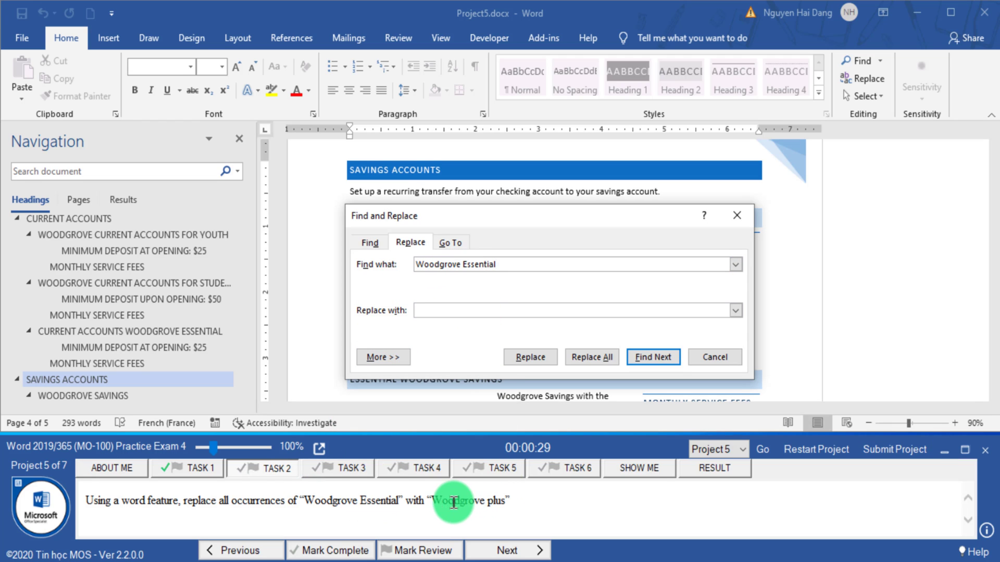
- Replace all three occurrences with 'Woodgrove plus' and mark Task 2 complete
drag(454, 502, 504, 500)
key(ctrl+c)
click(468, 310)
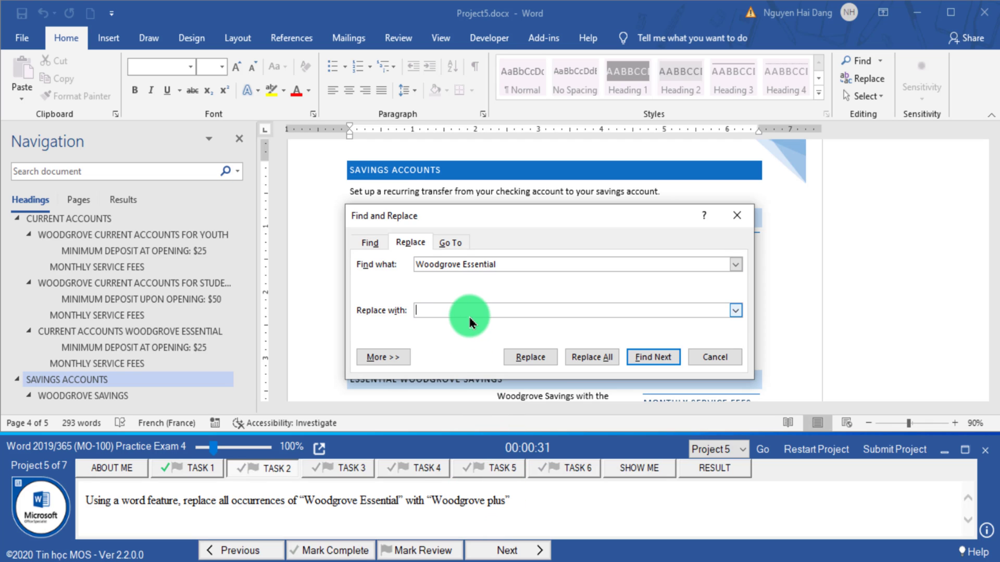
key(ctrl+v)
click(594, 357)
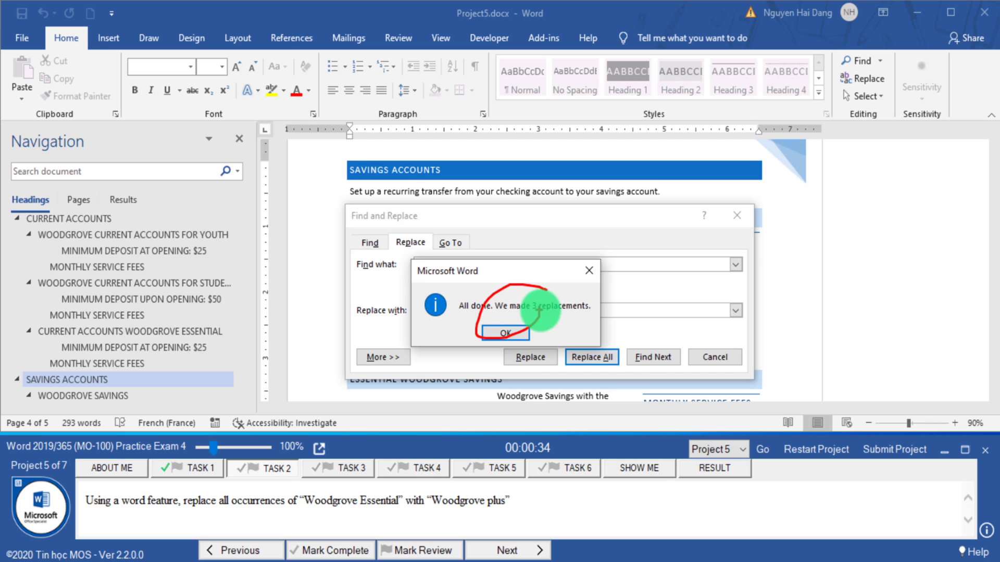
click(505, 333)
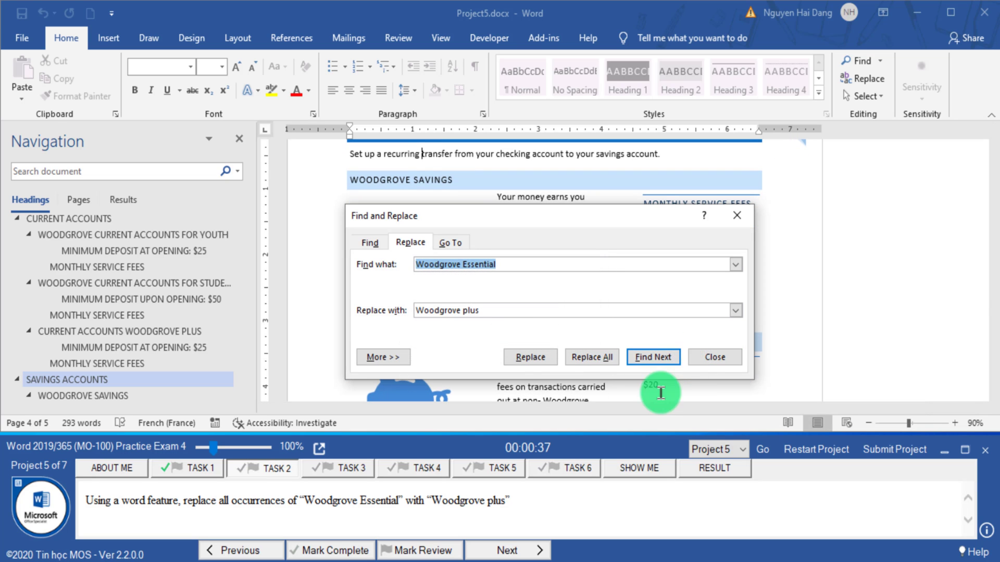
click(714, 357)
click(353, 550)
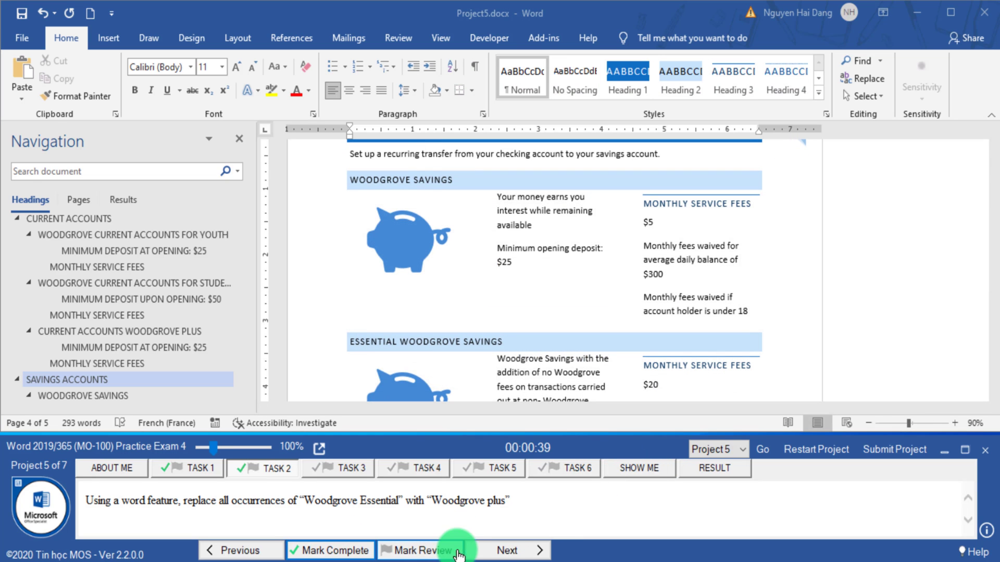
click(468, 544)
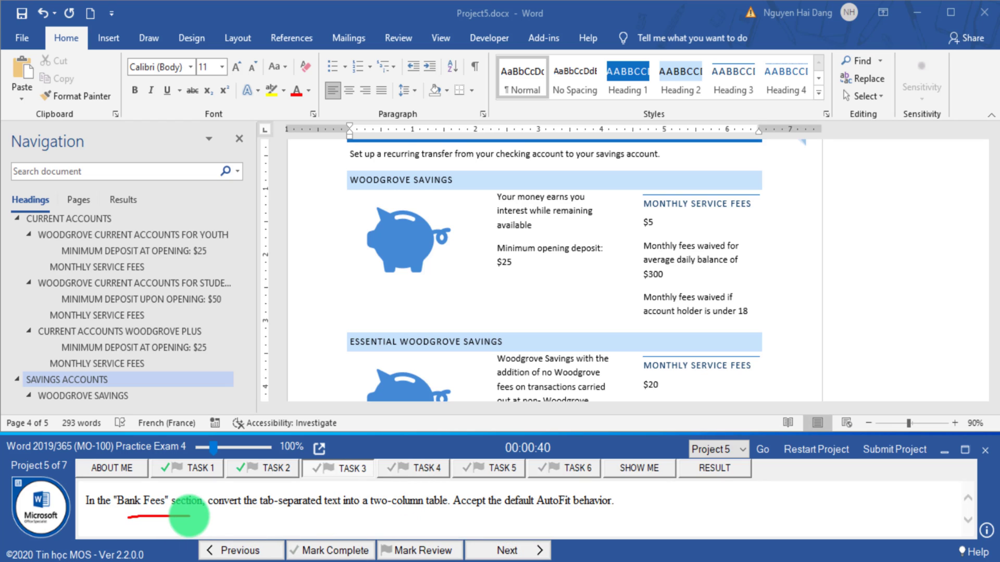
- Search the document for 'Bank Fees' and locate the fee lines
drag(229, 515, 241, 515)
drag(333, 492, 335, 504)
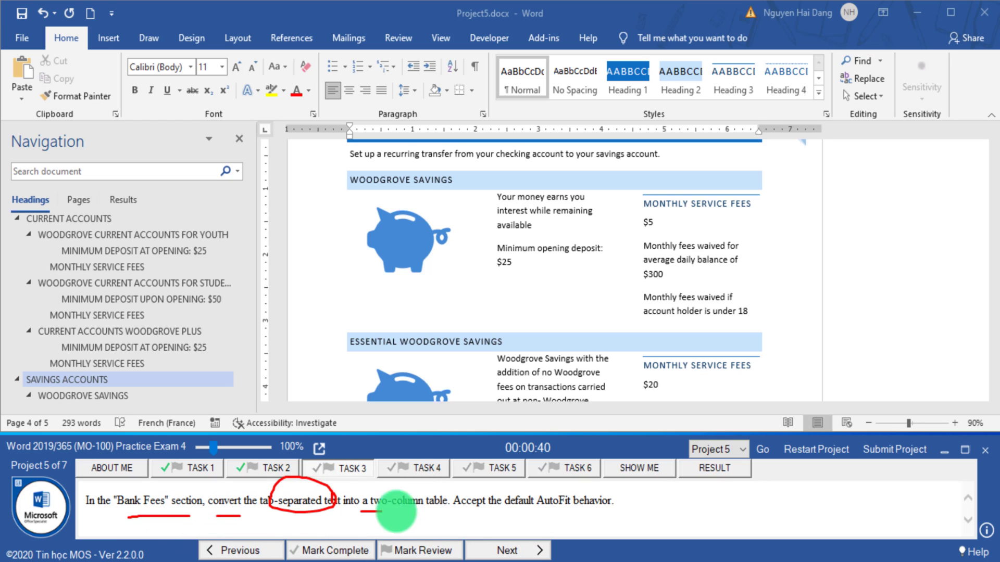
drag(395, 511, 575, 520)
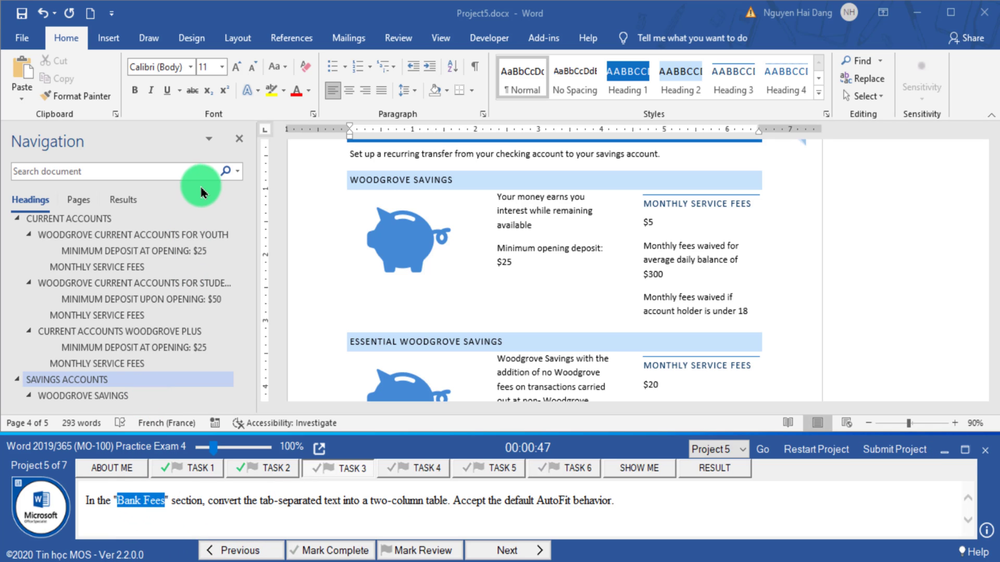
click(195, 171)
text(Bank Fees)
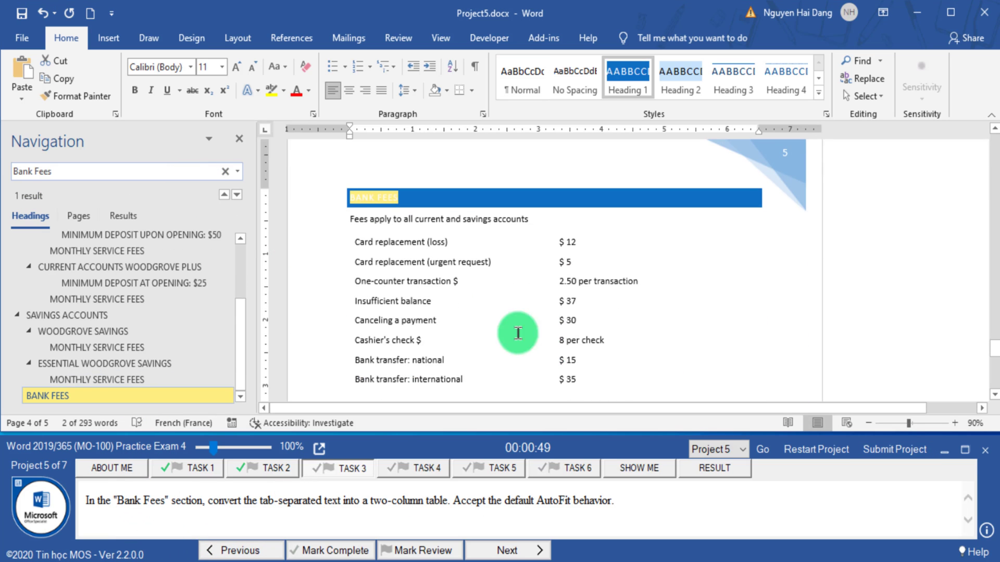
drag(339, 229, 578, 383)
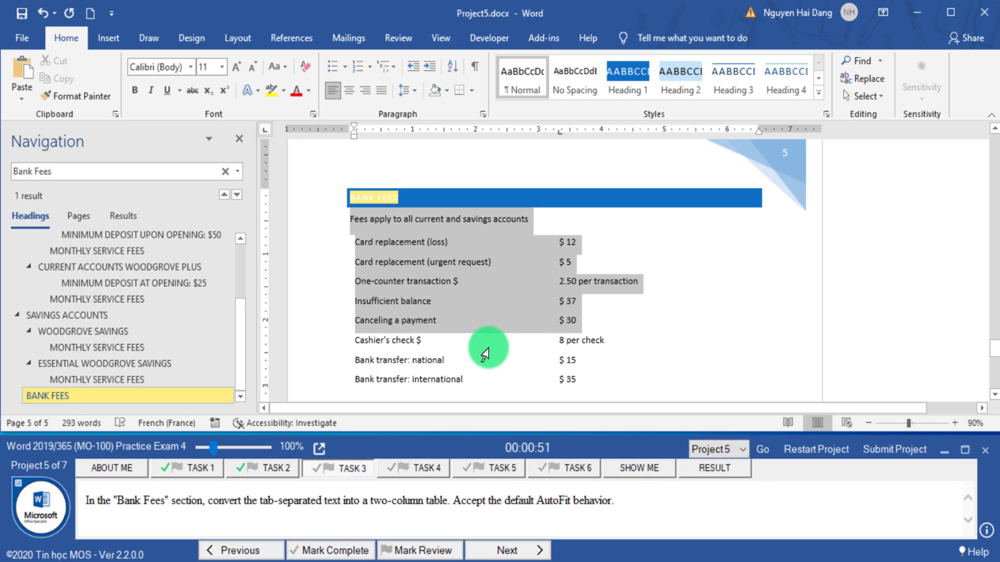
scroll(597, 324, down, 1)
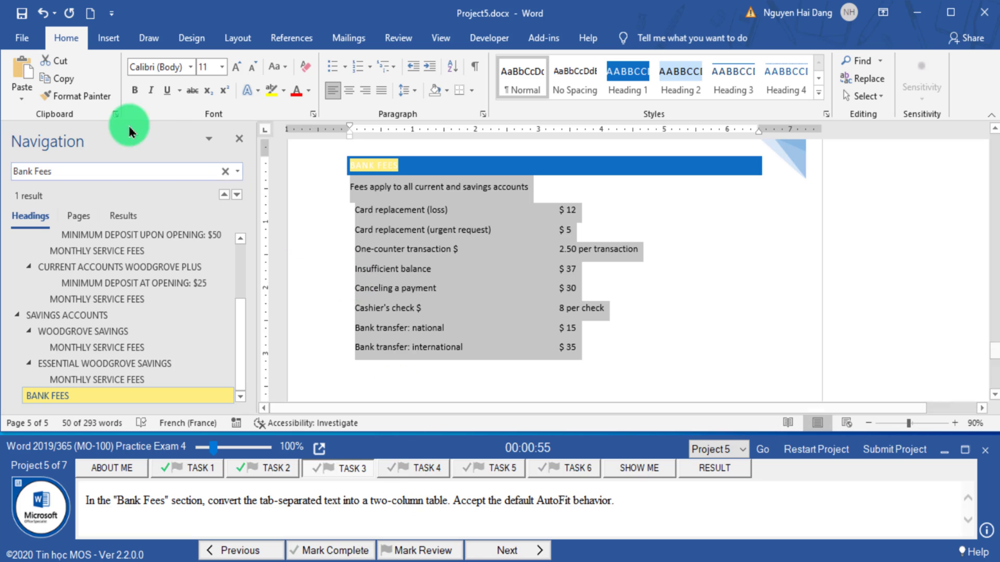
drag(301, 190, 316, 214)
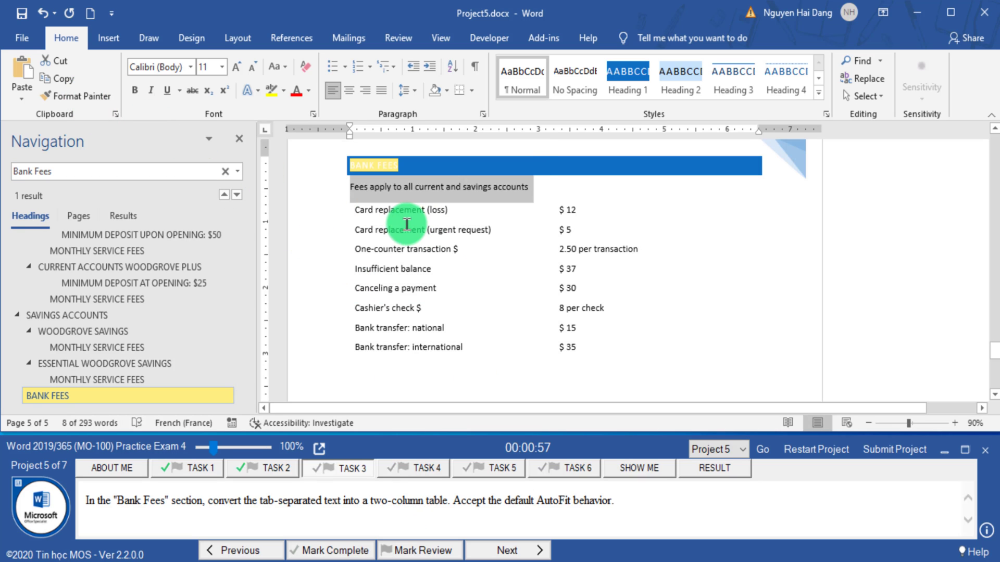
click(390, 268)
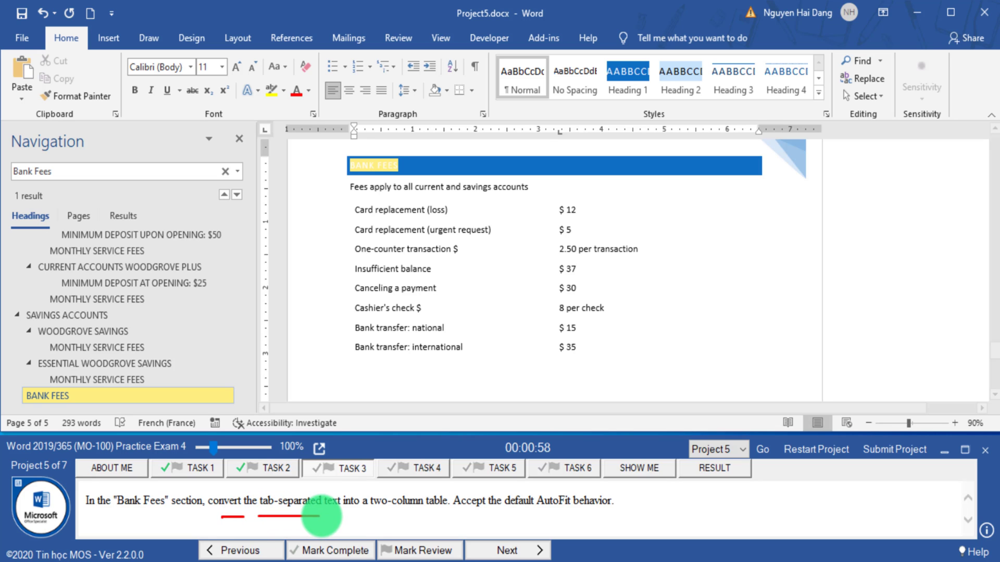
- Convert the eight tab-separated fee lines into a two-column table with default settings
click(476, 67)
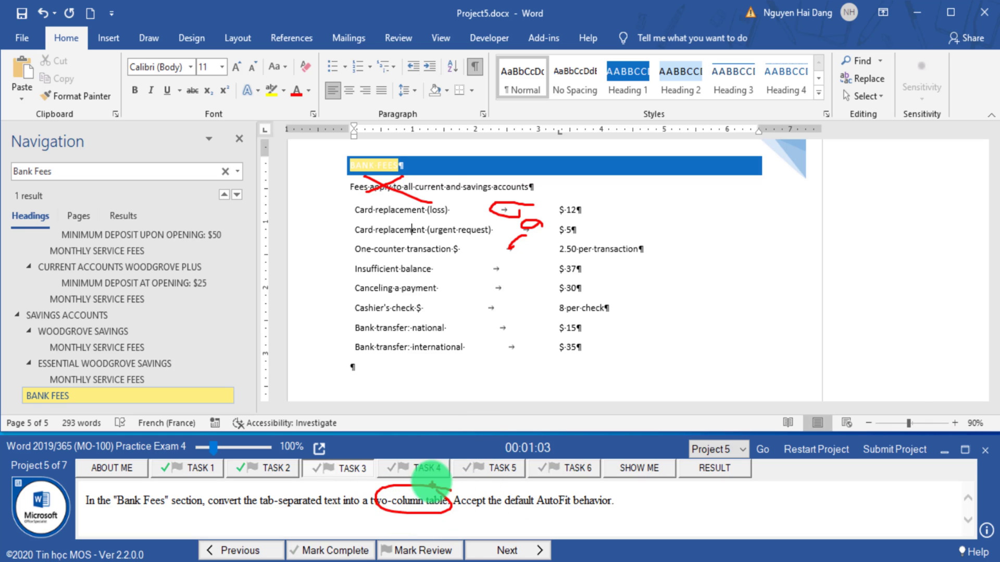
click(329, 212)
drag(329, 221, 339, 354)
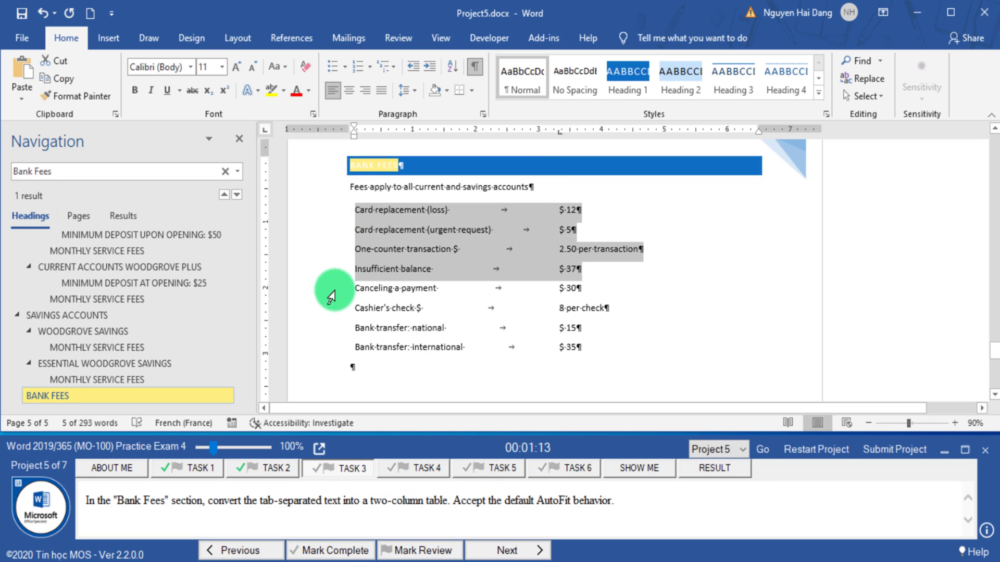
click(106, 35)
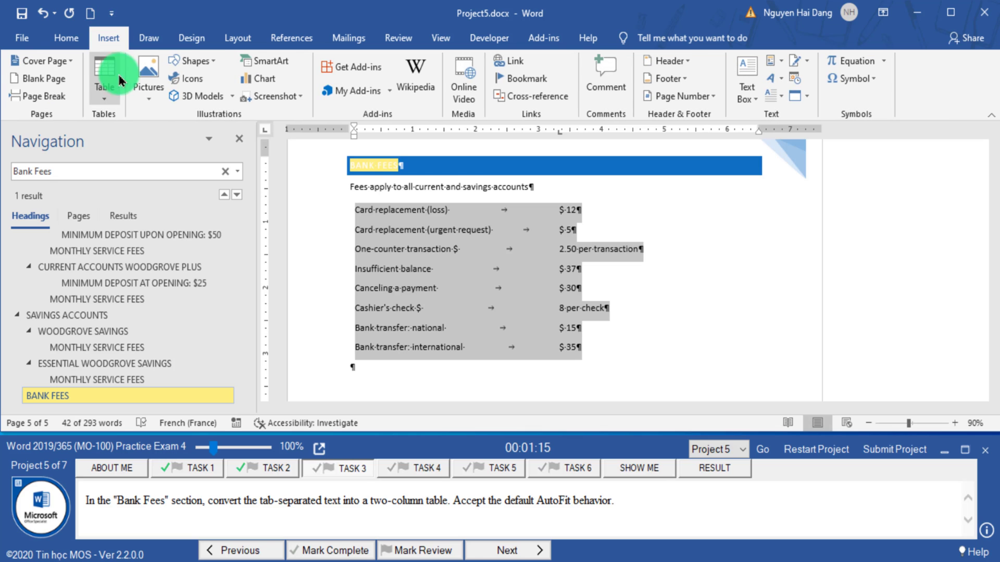
click(104, 78)
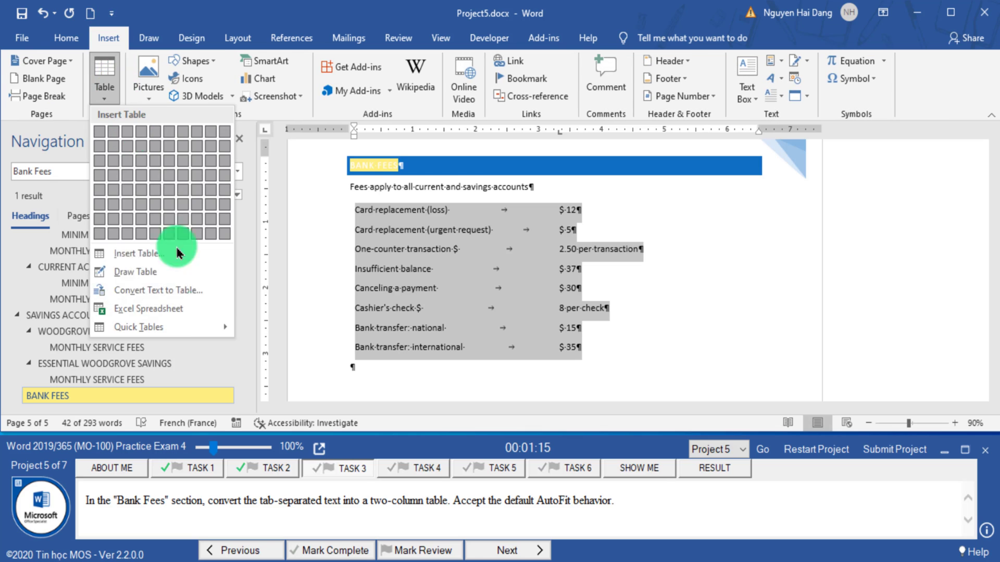
click(189, 290)
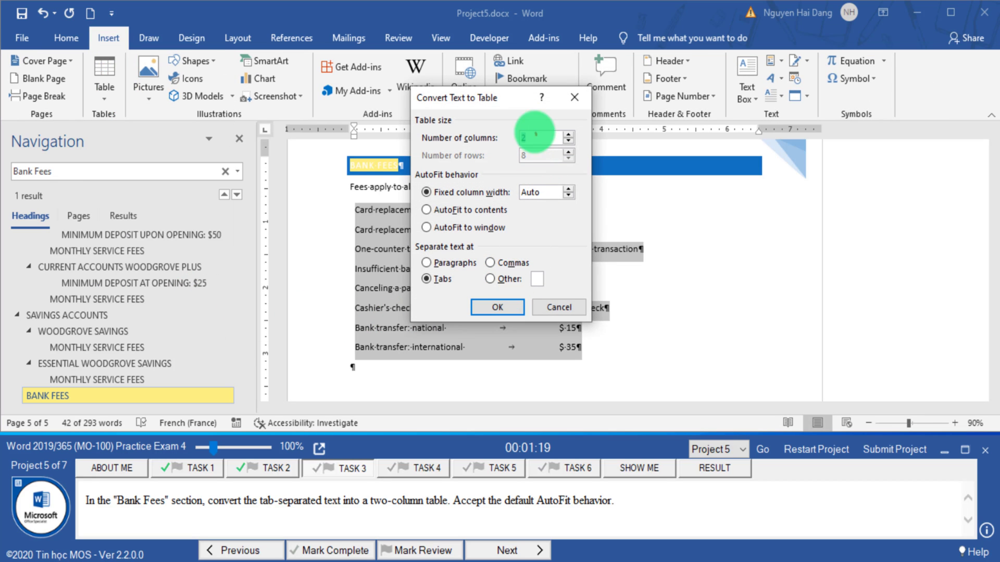
click(510, 307)
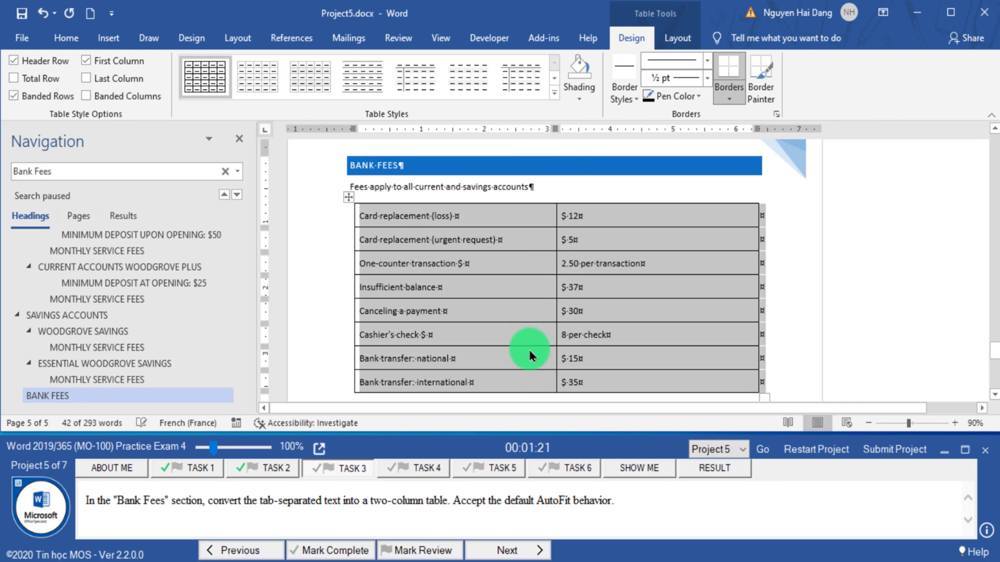
- Mark Task 3 complete, hide formatting marks, and review the Task 4 instructions
click(361, 550)
click(494, 551)
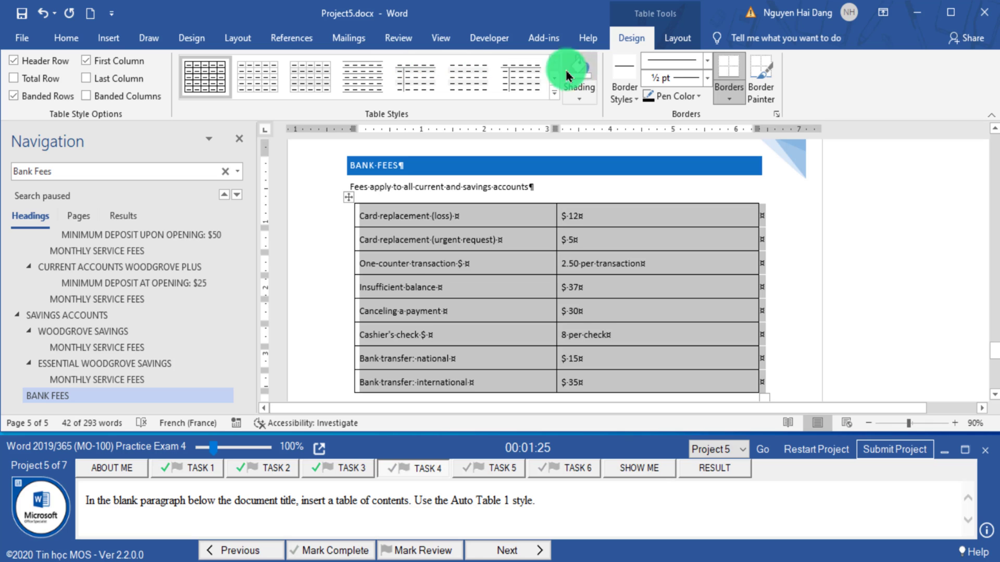
click(77, 37)
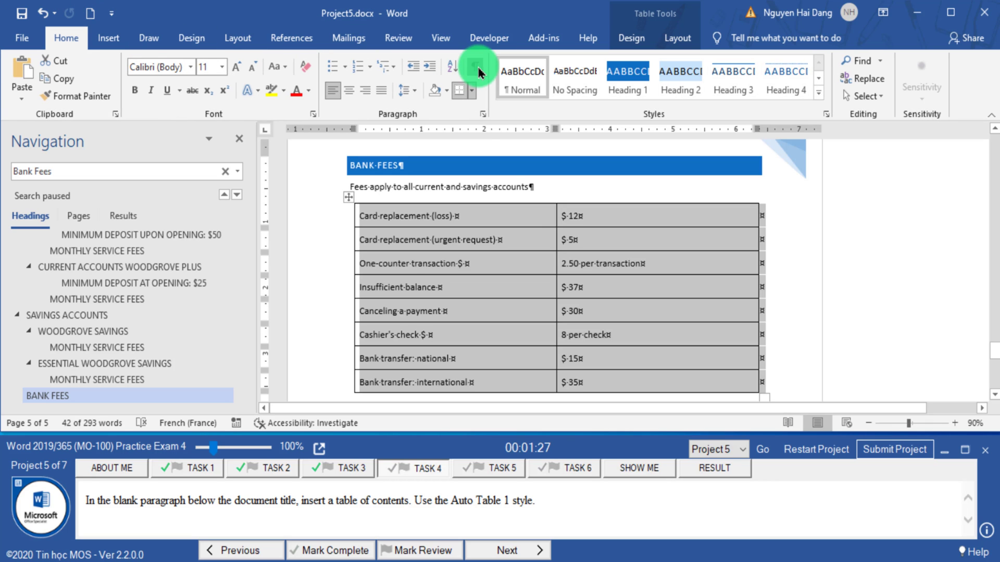
click(475, 66)
click(457, 313)
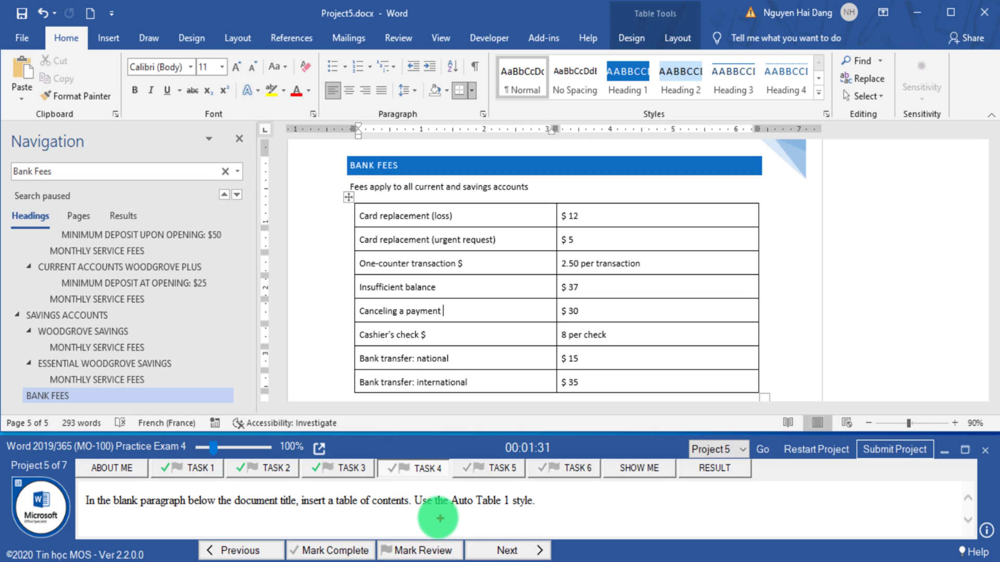
drag(422, 516, 504, 517)
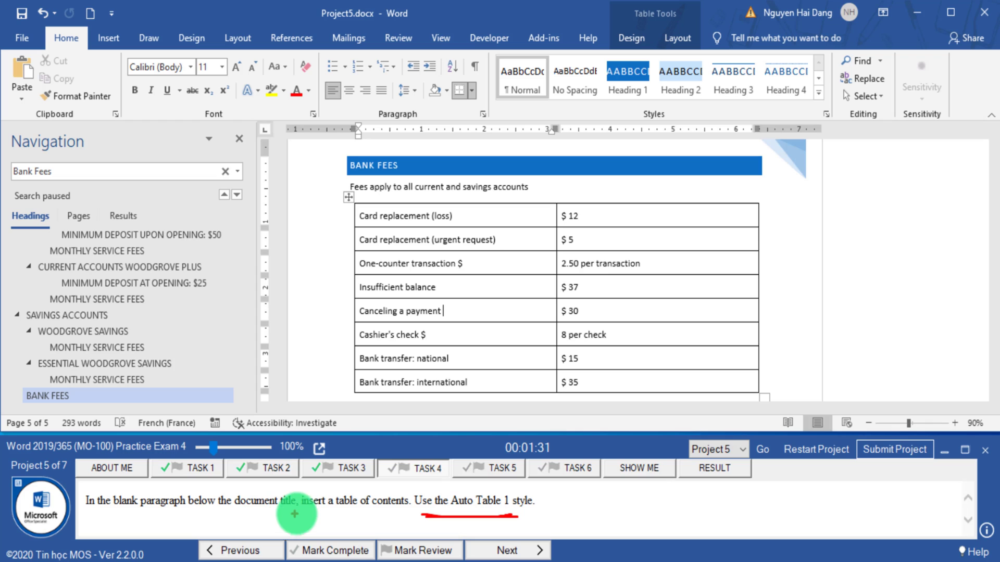
click(341, 469)
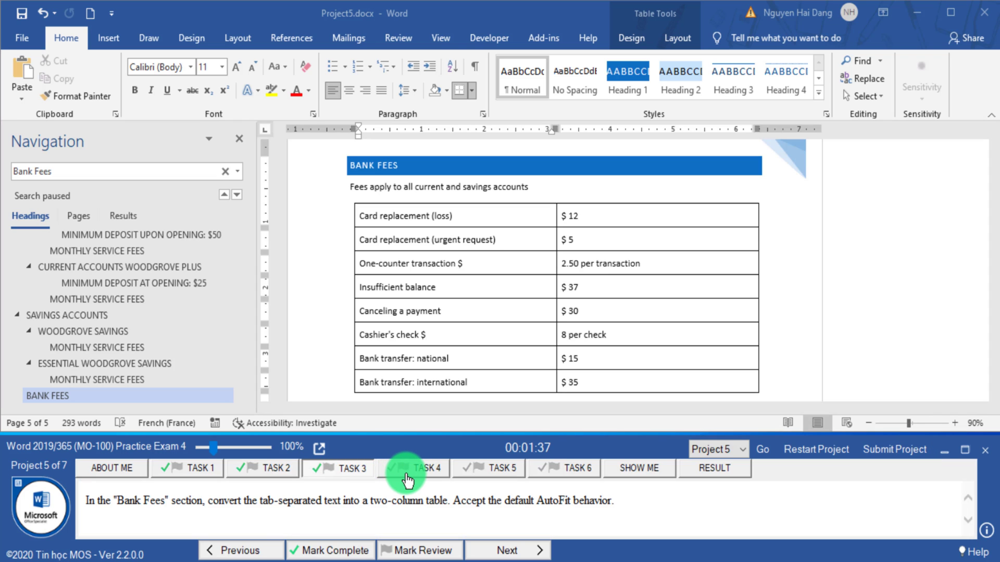
click(406, 471)
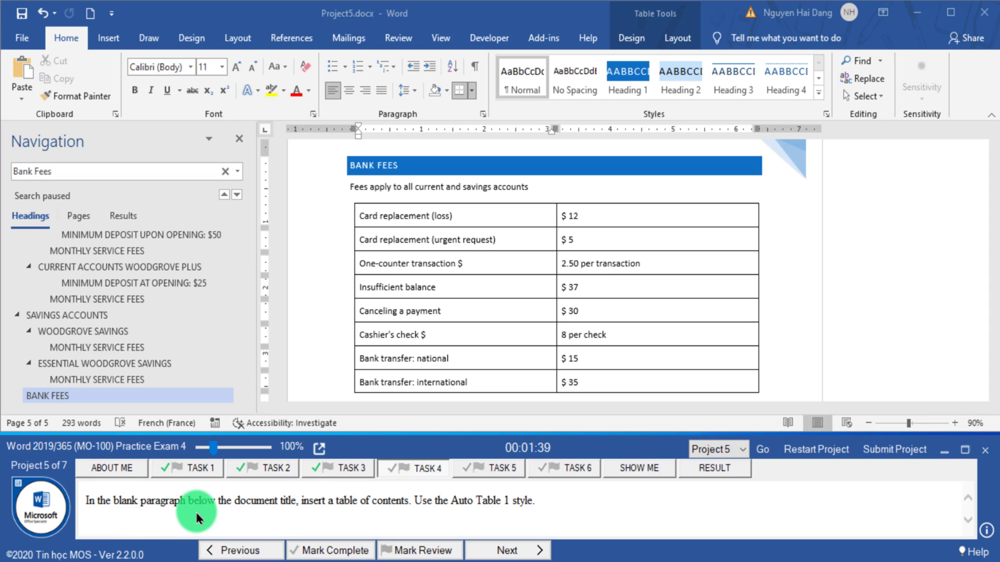
- Navigate via page thumbnails to the first page below the document title
click(78, 216)
click(113, 284)
scroll(114, 284, up, 10)
click(130, 276)
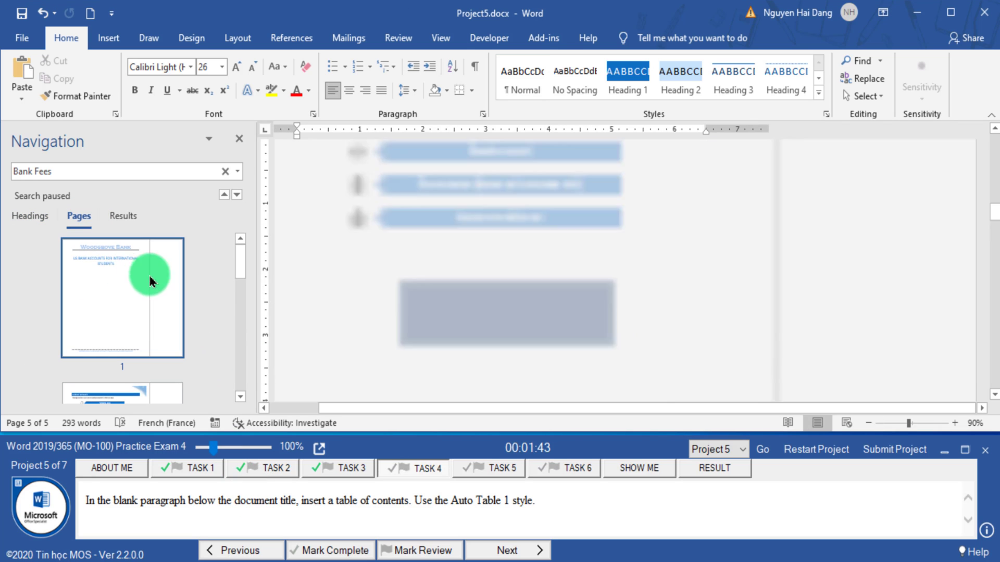
scroll(389, 268, down, 2)
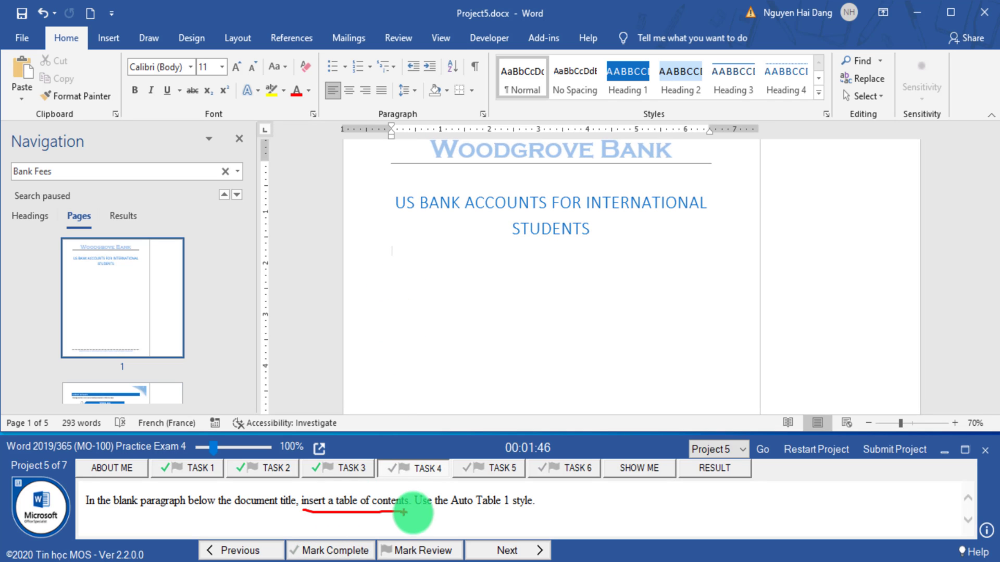
- Insert an Automatic Table 1 table of contents and mark Task 4 complete
click(279, 39)
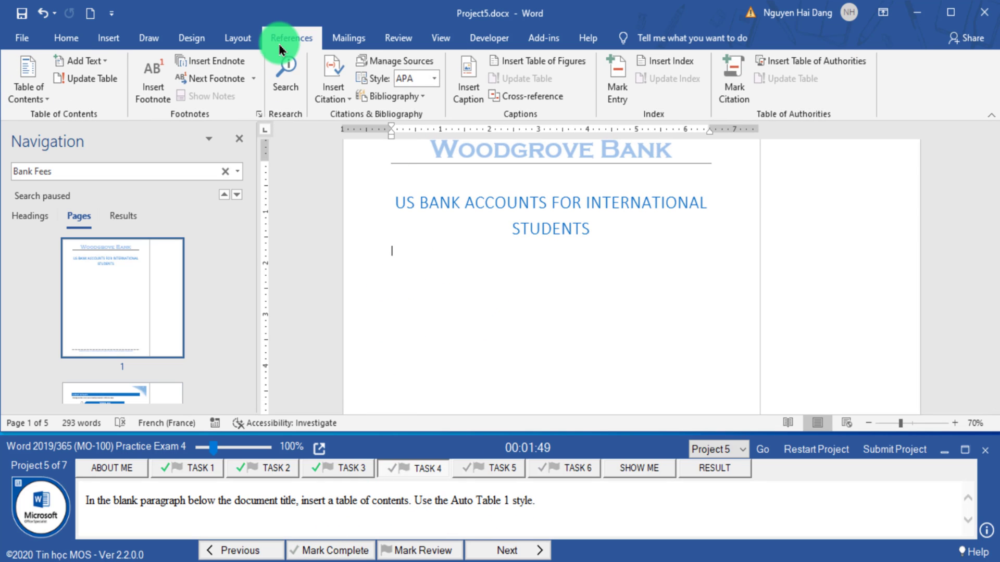
click(37, 97)
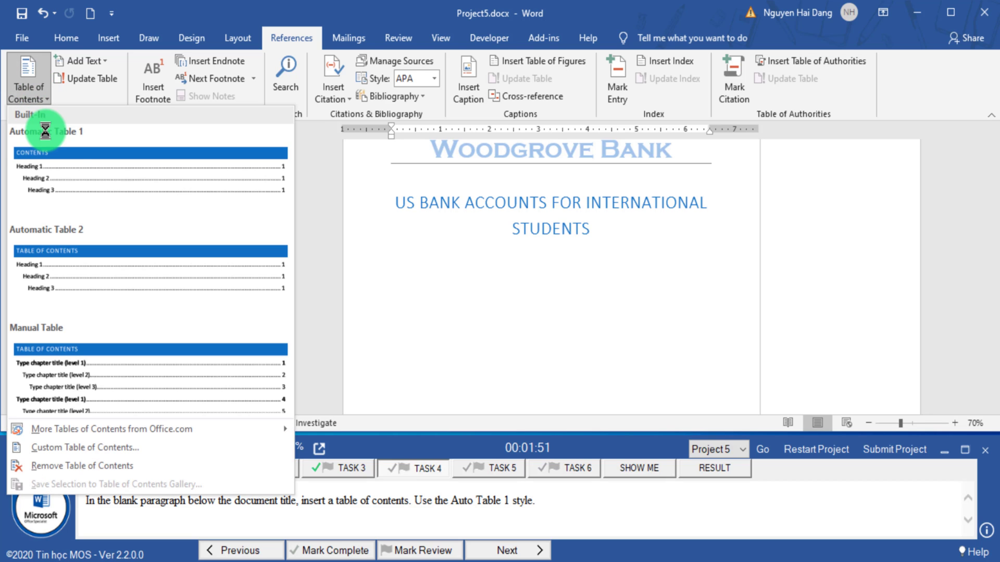
click(45, 139)
click(426, 317)
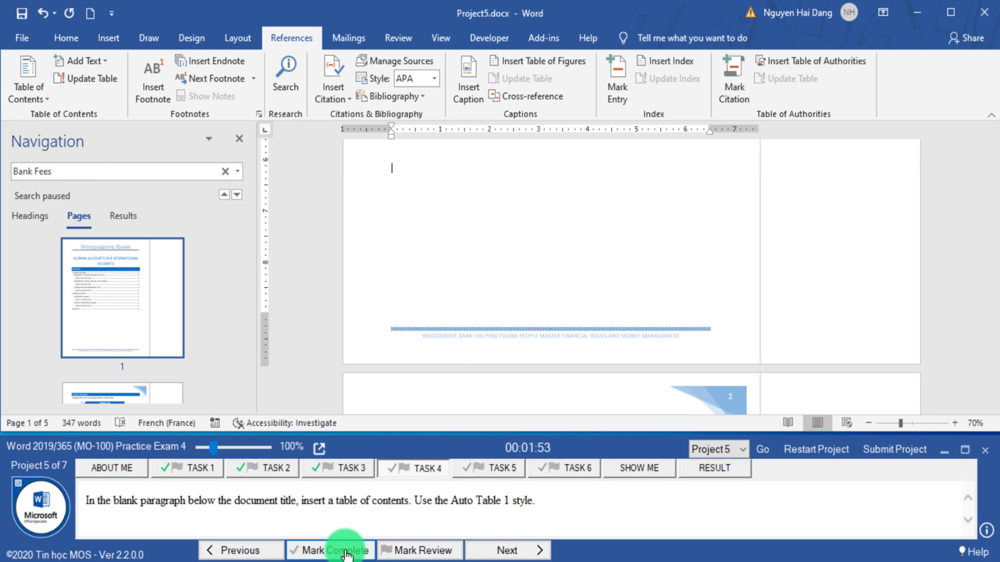
click(502, 551)
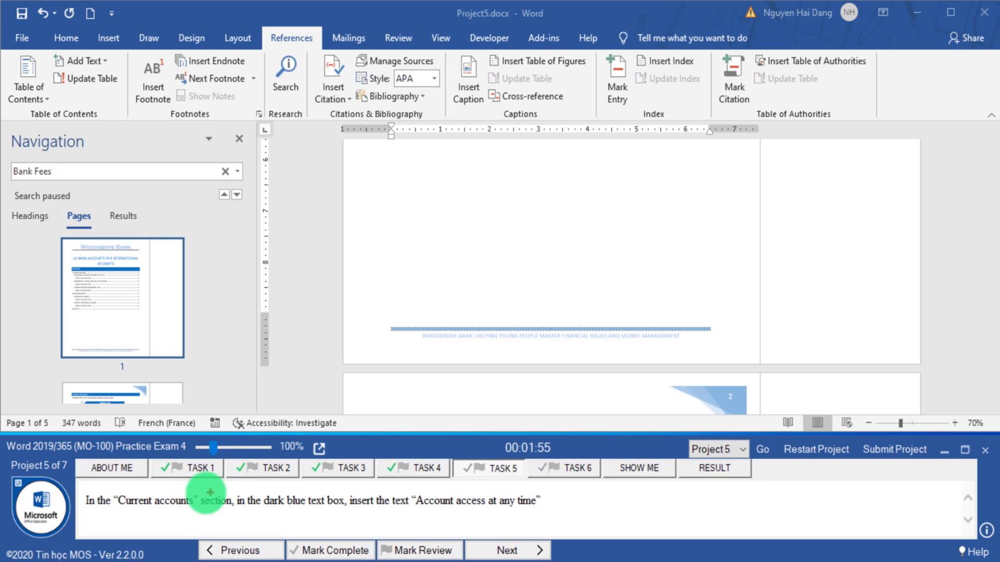
- Search the document for the 'Current accounts' section
drag(120, 517, 172, 528)
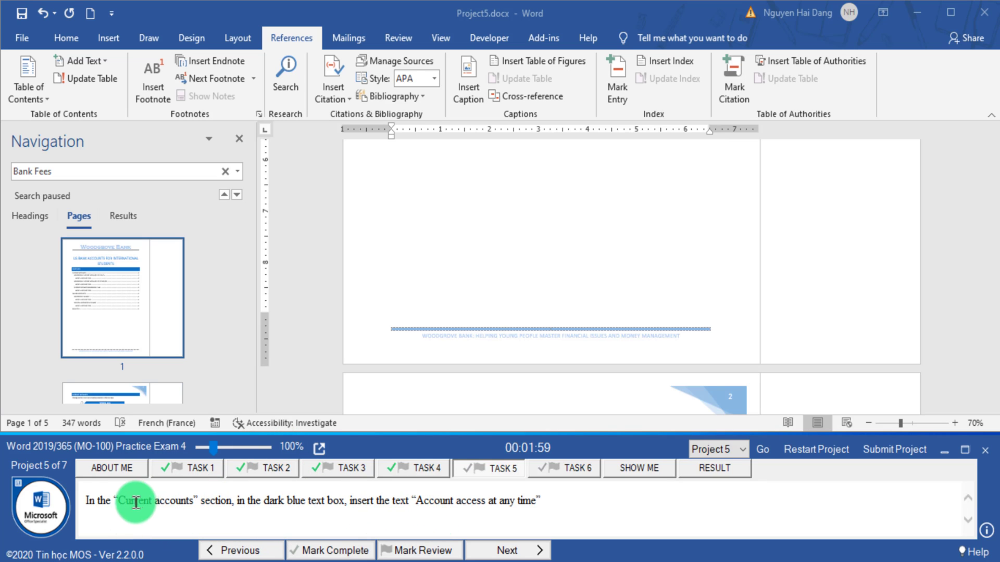
drag(118, 501, 189, 501)
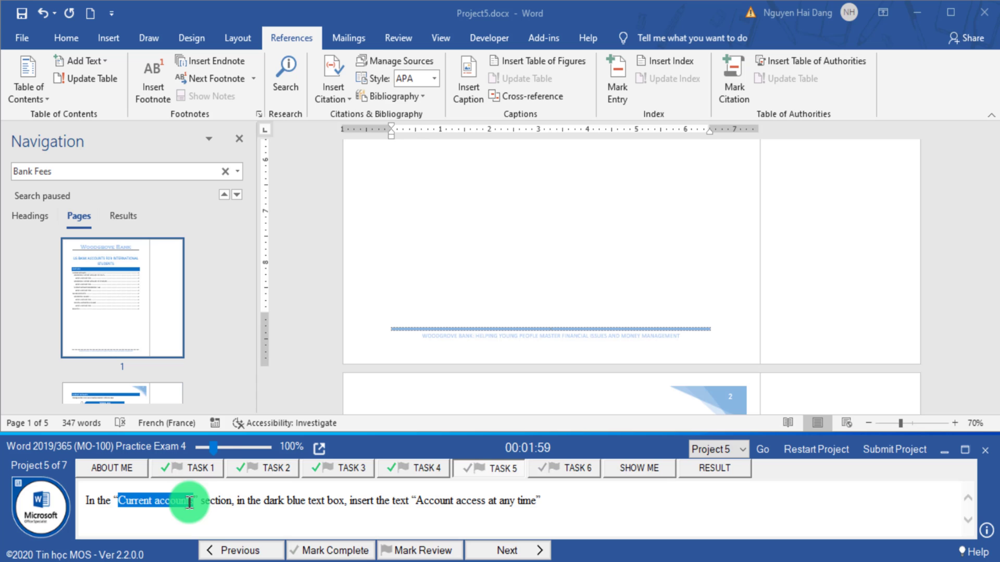
click(226, 172)
click(183, 165)
text(Current accounts)
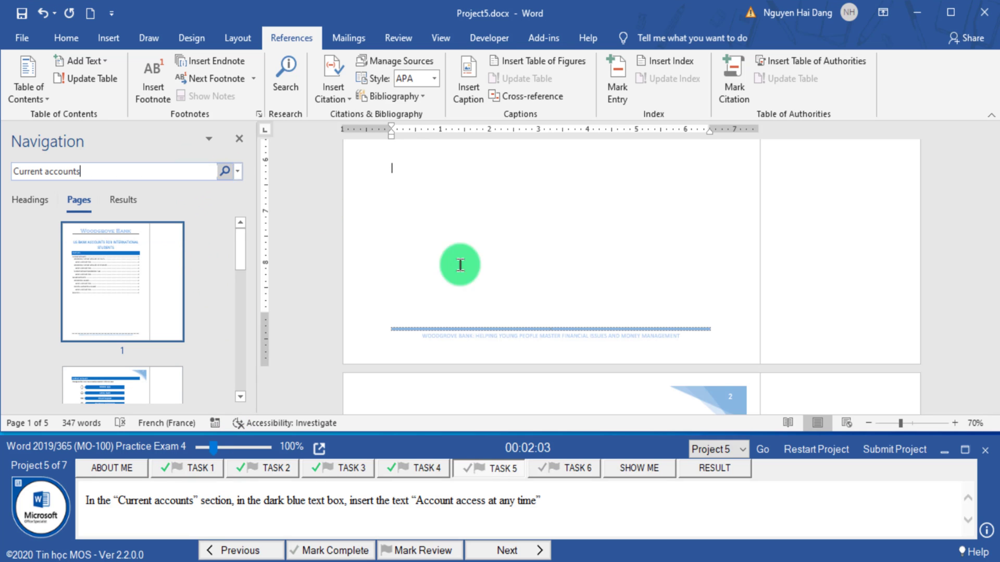
scroll(589, 295, down, 1)
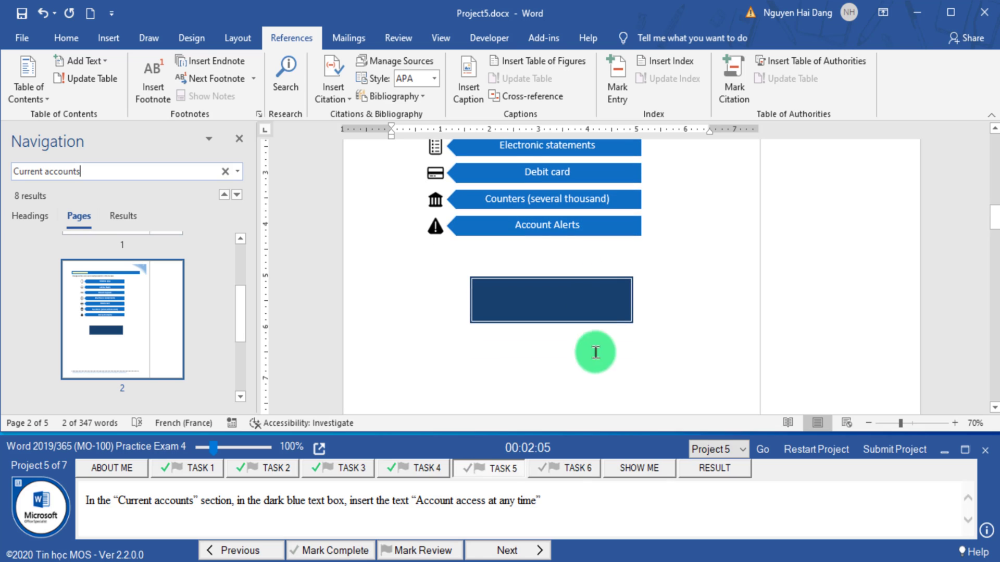
- Paste 'Account access at any time' into the dark blue text box and mark Task 5 complete
drag(438, 498, 523, 505)
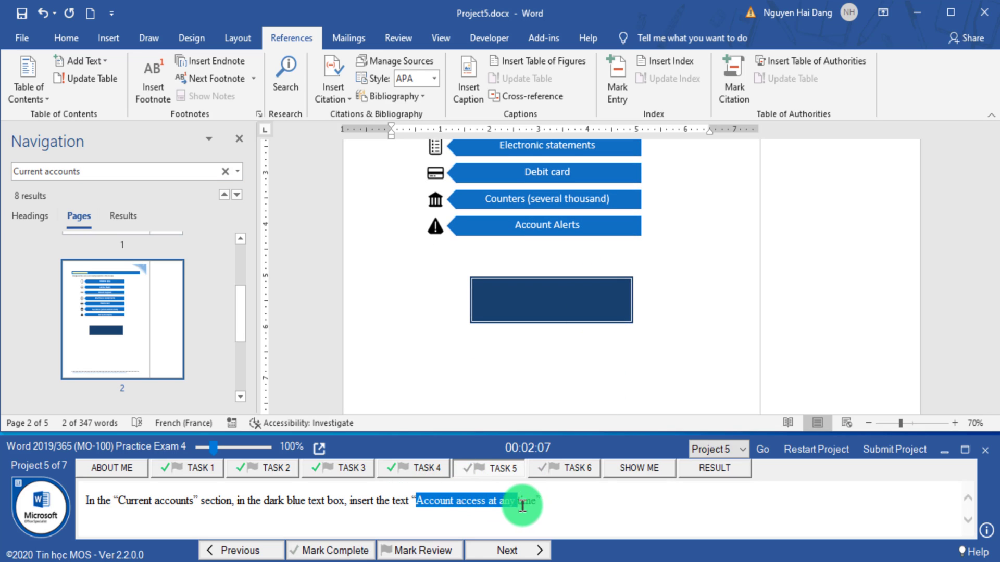
click(524, 288)
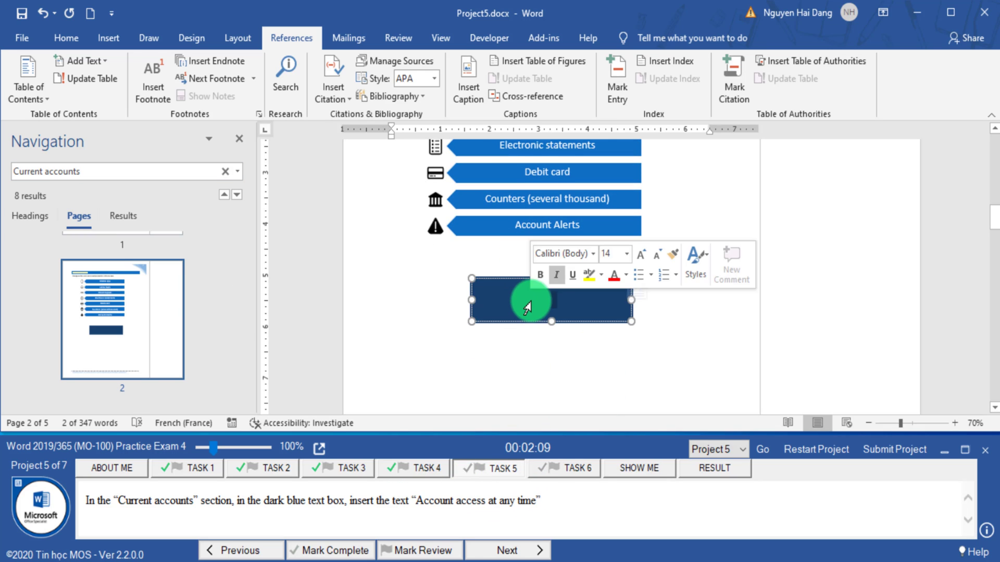
right_click(535, 307)
click(614, 361)
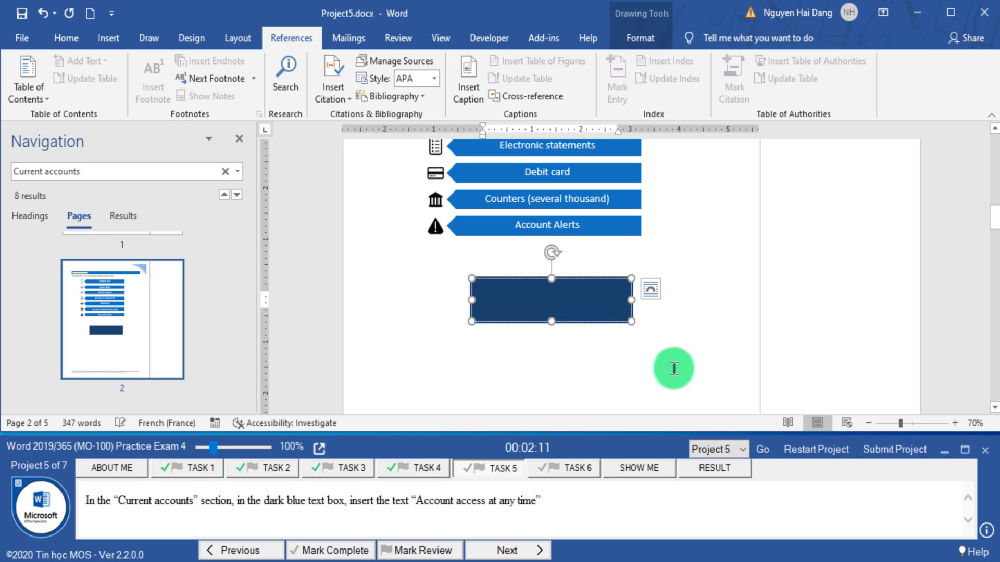
click(564, 472)
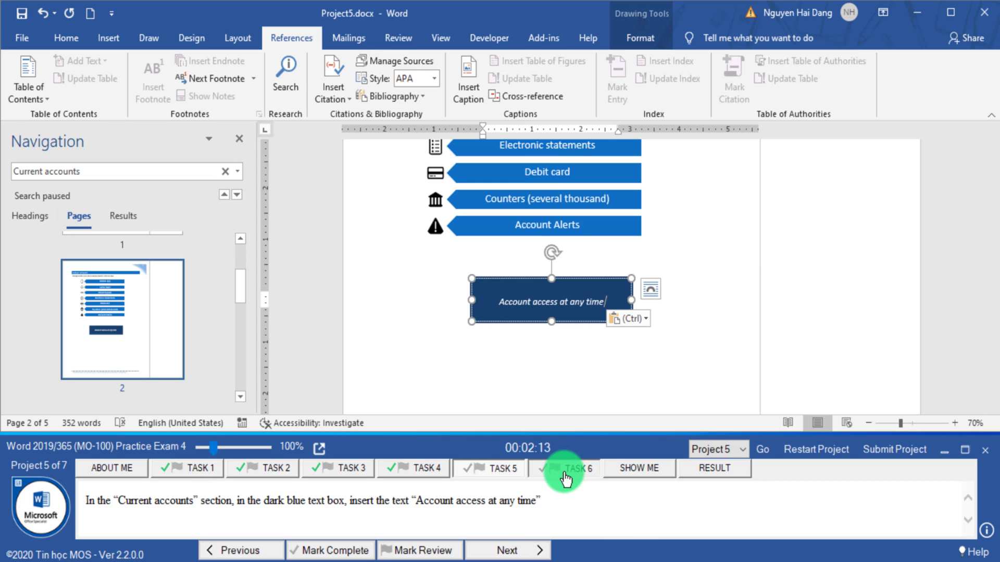
click(493, 476)
click(324, 551)
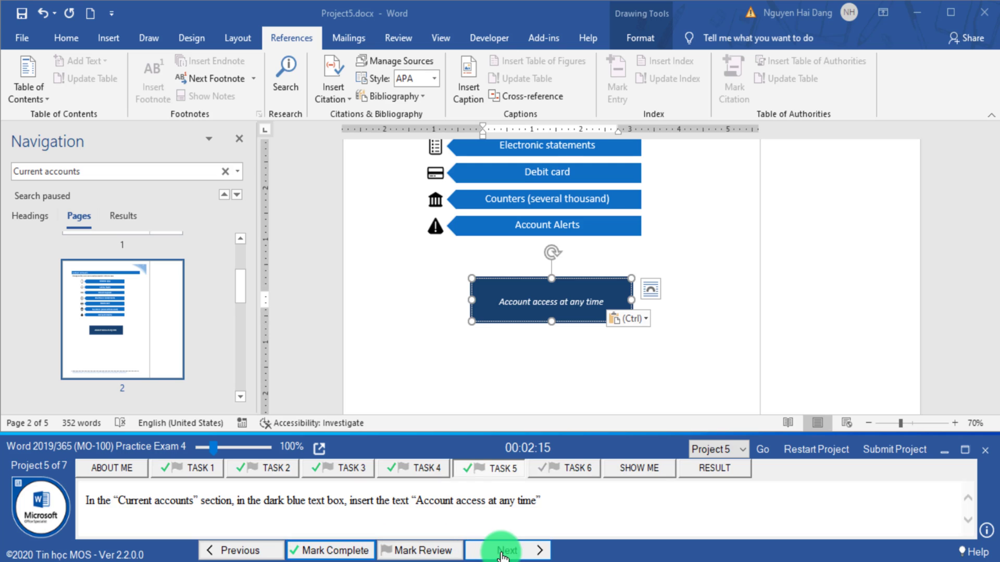
click(501, 550)
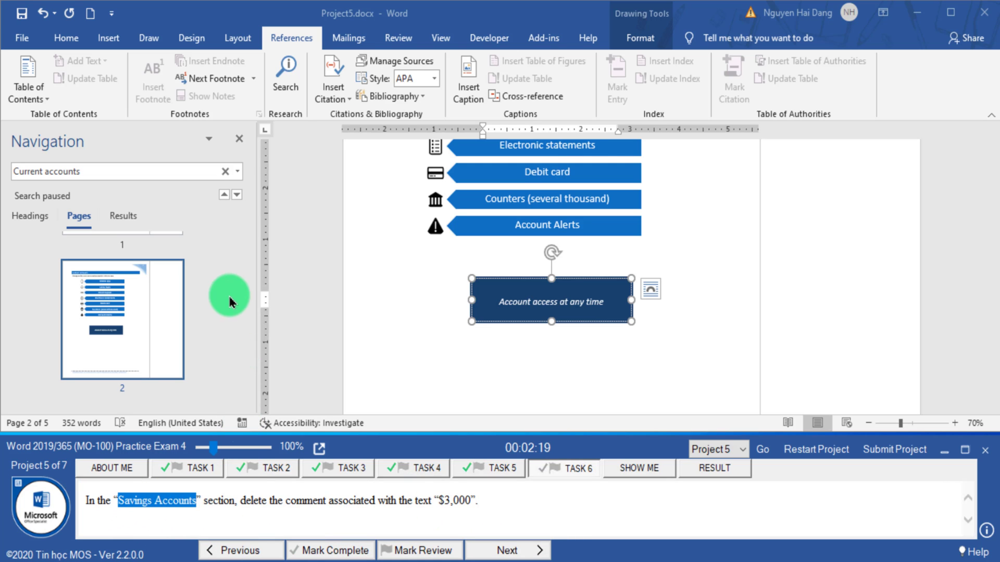
- Search for 'Savings Accounts' and jump to that section
click(224, 169)
click(225, 171)
text(Savings Accounts)
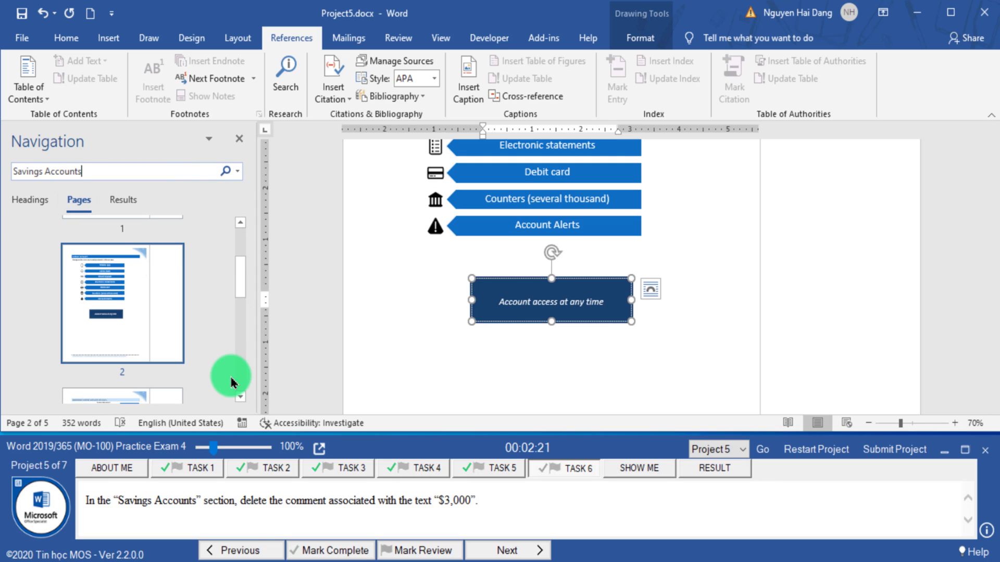
drag(317, 512, 341, 514)
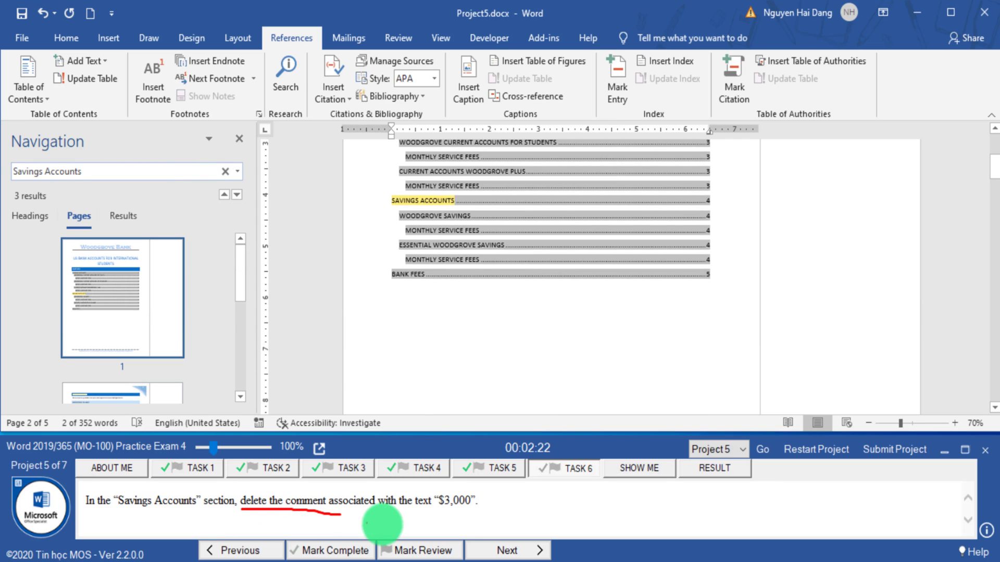
drag(483, 504, 481, 506)
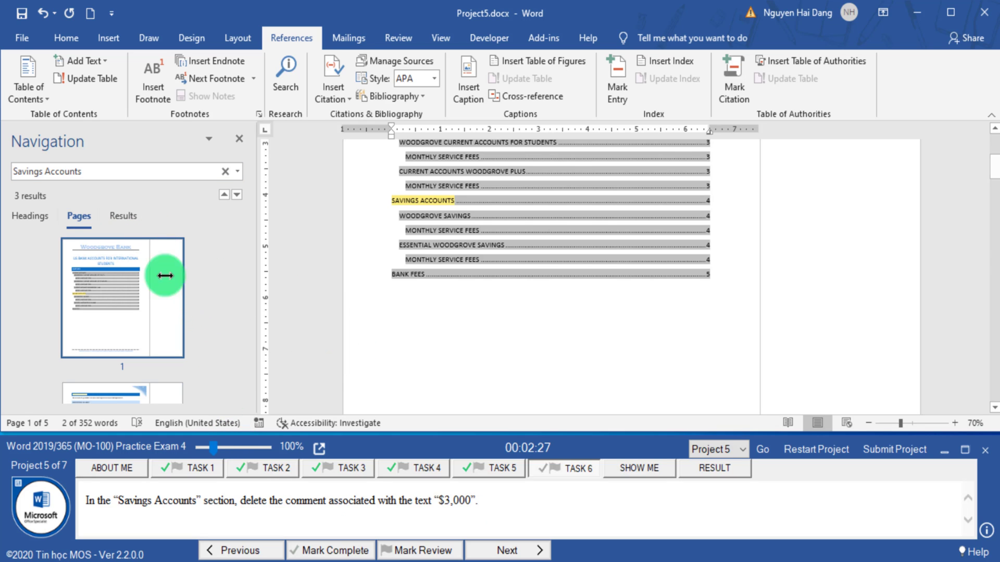
click(127, 220)
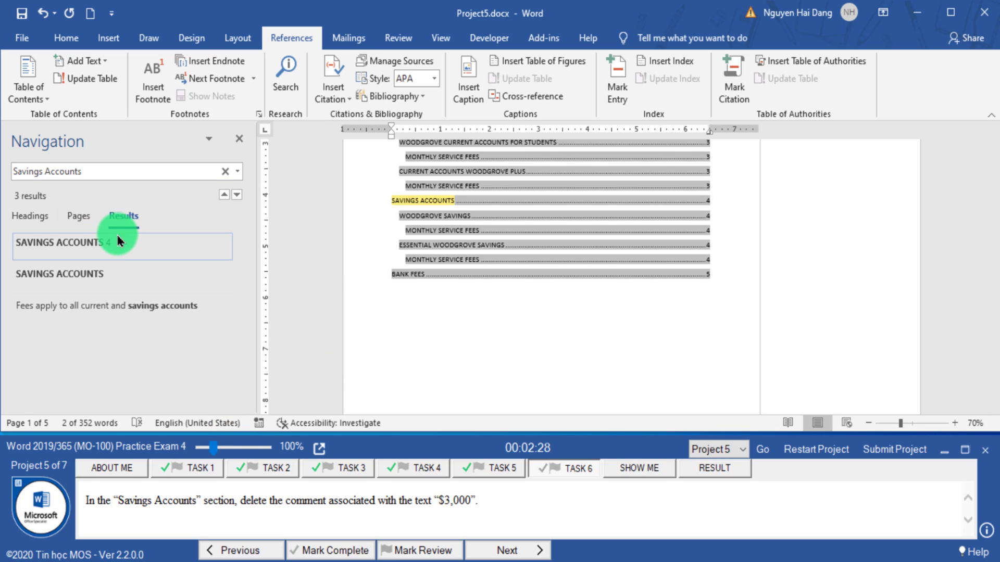
click(107, 274)
scroll(403, 294, down, 2)
scroll(442, 307, down, 3)
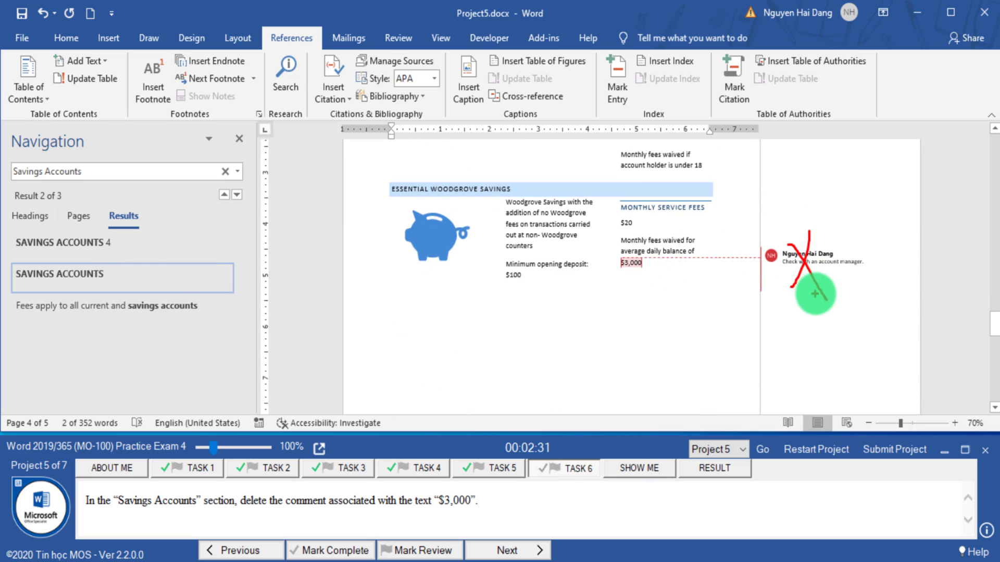
- Delete the comment on '$3,000' and submit the project
click(820, 258)
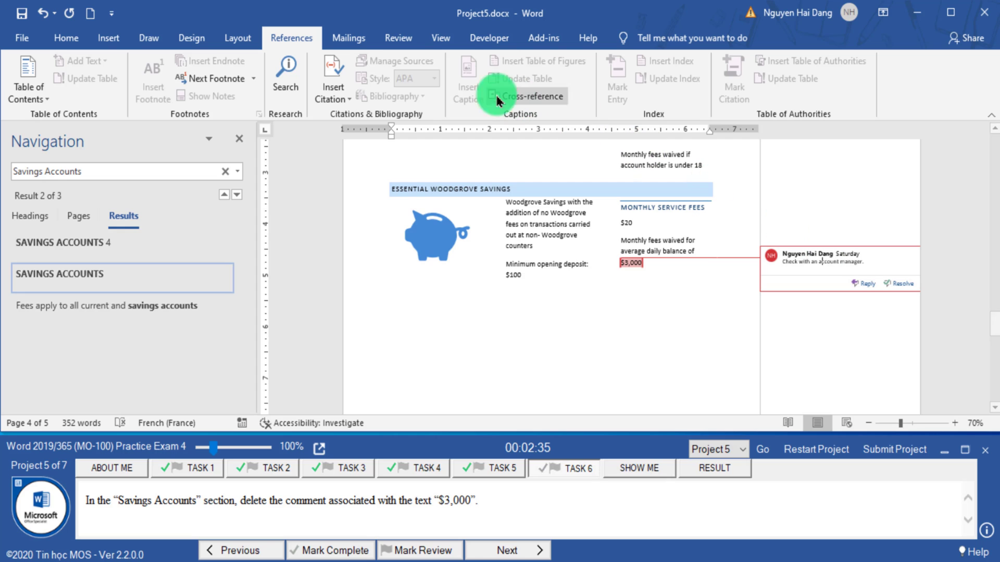
click(399, 38)
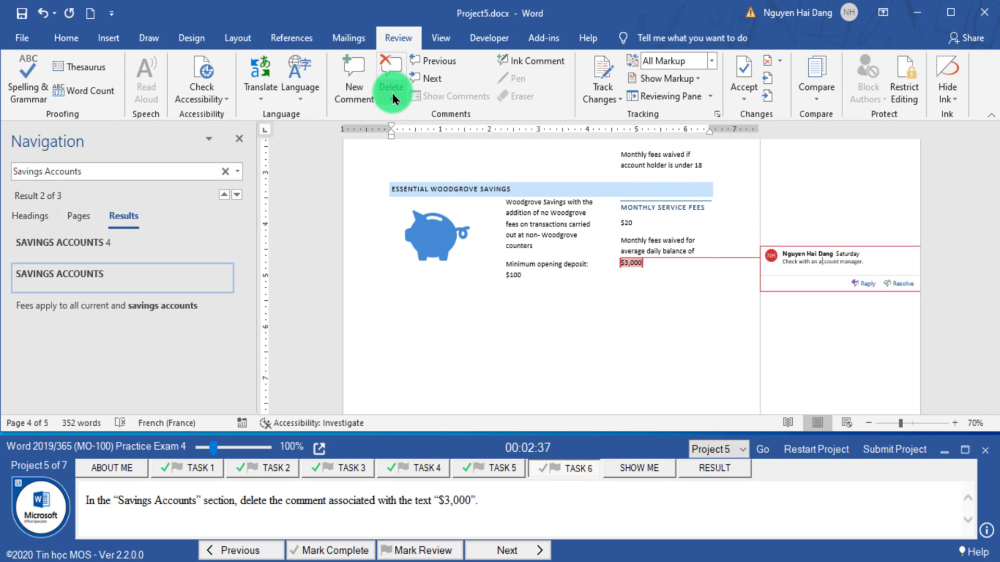
click(392, 90)
drag(432, 101, 447, 110)
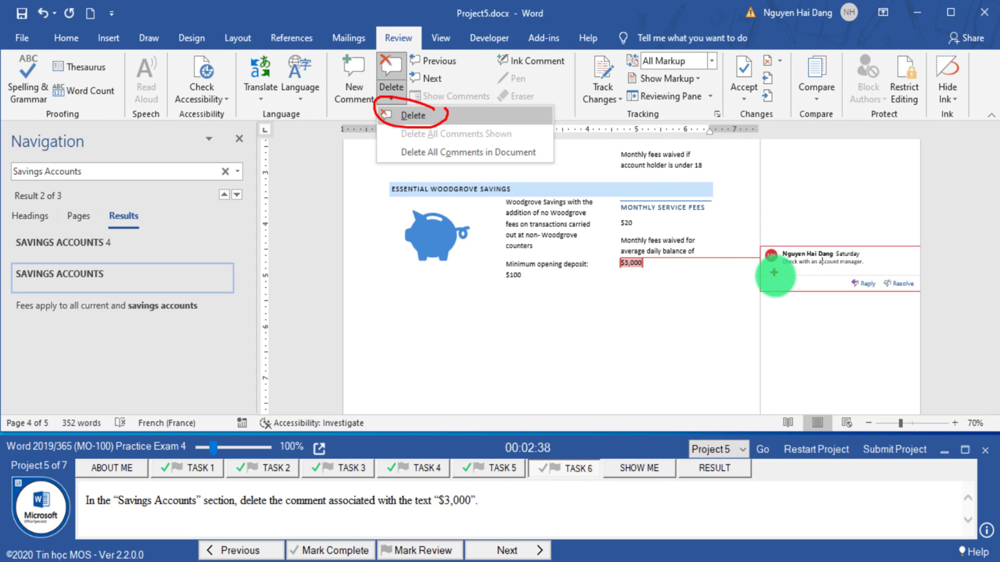
drag(776, 261, 865, 246)
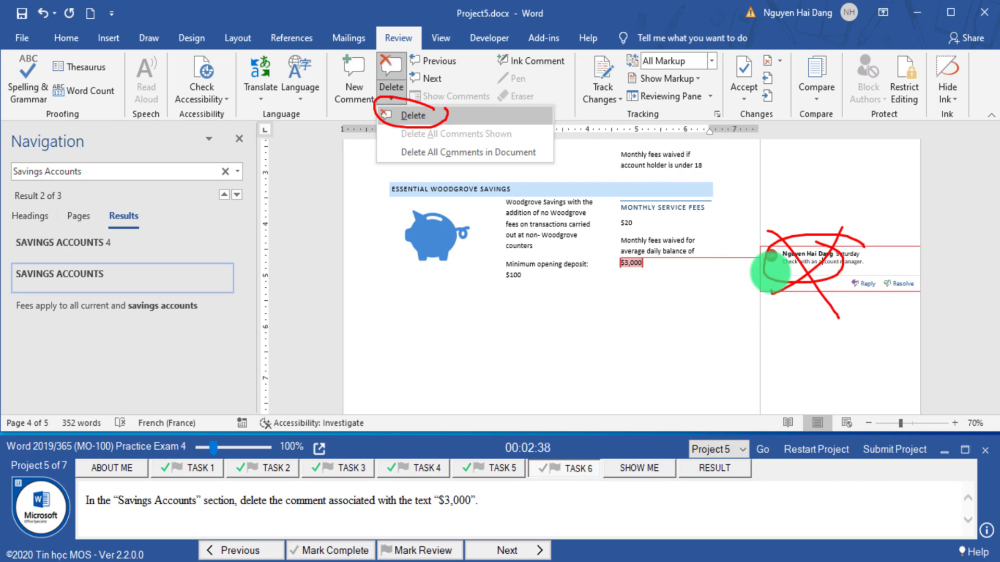
click(393, 94)
click(394, 97)
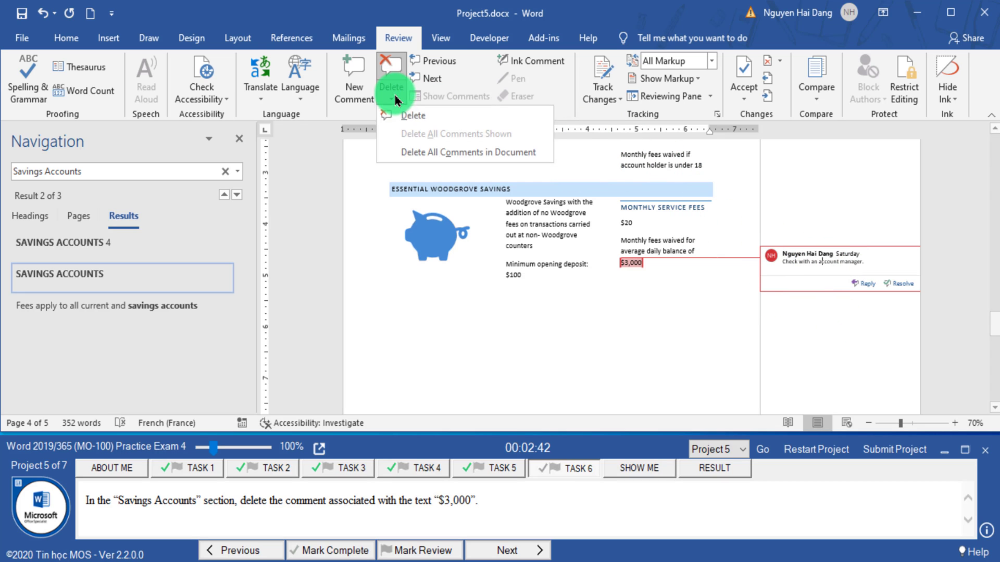
click(413, 115)
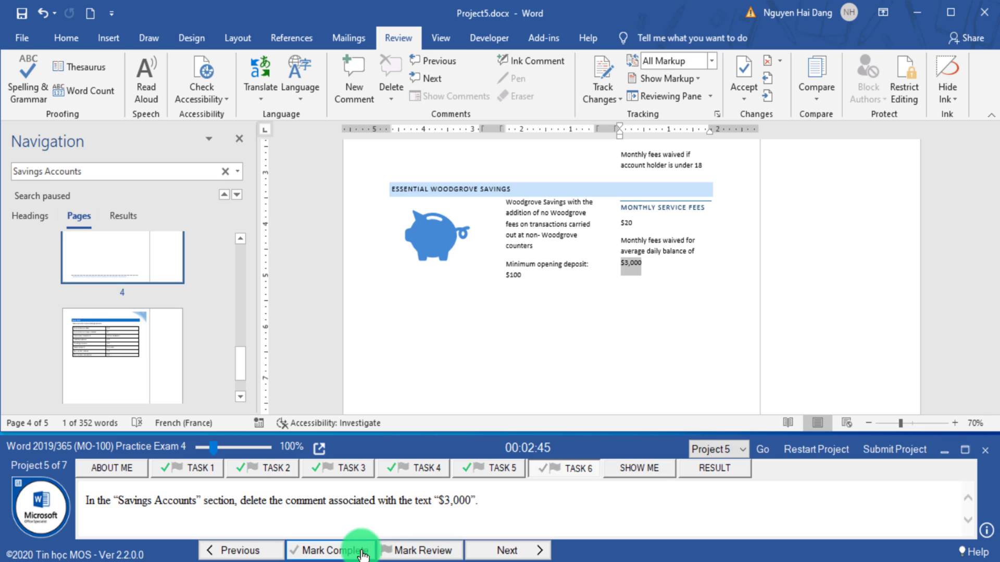
click(892, 449)
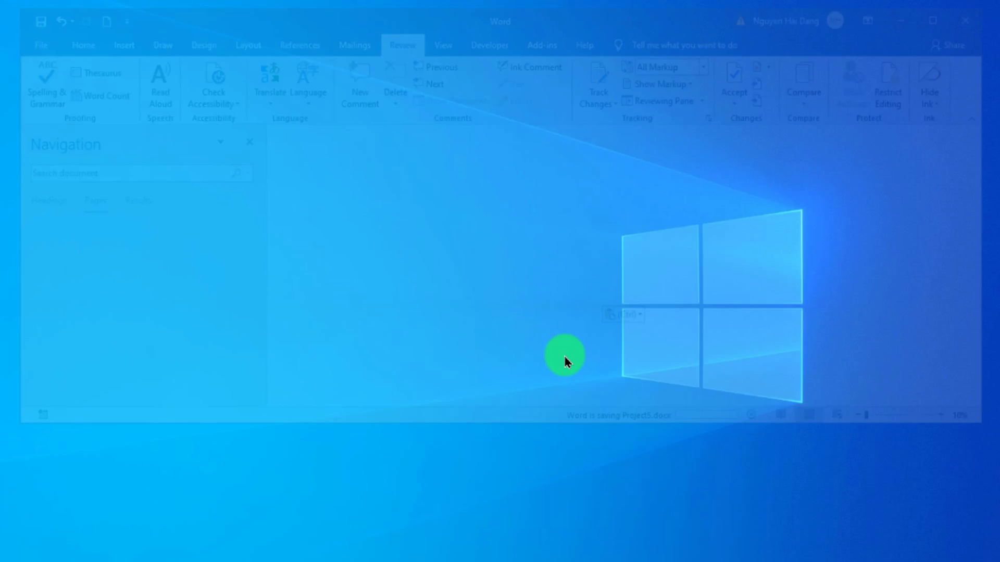
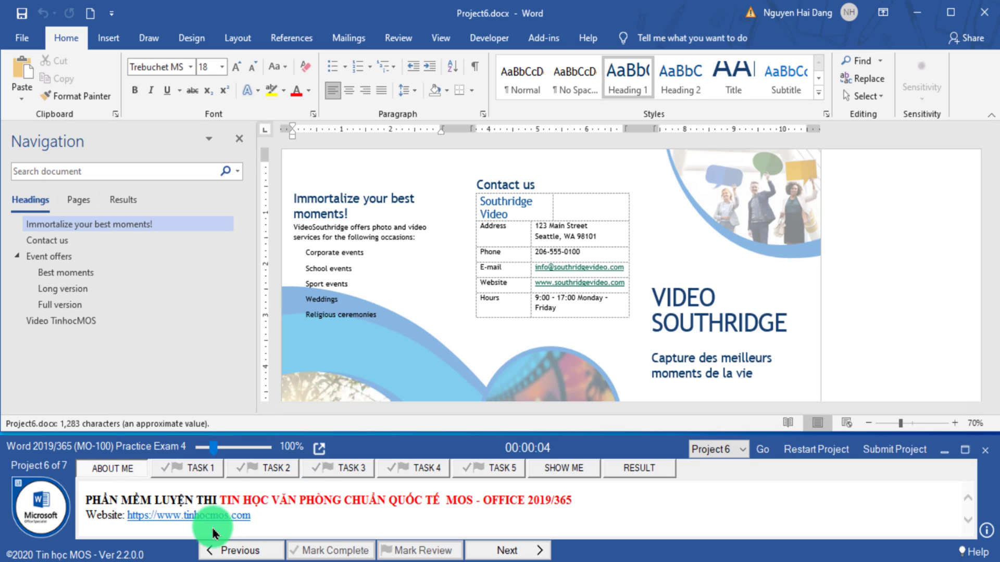
- Apply the Centered style set from the Design tab's style-set gallery and mark the task complete
click(206, 470)
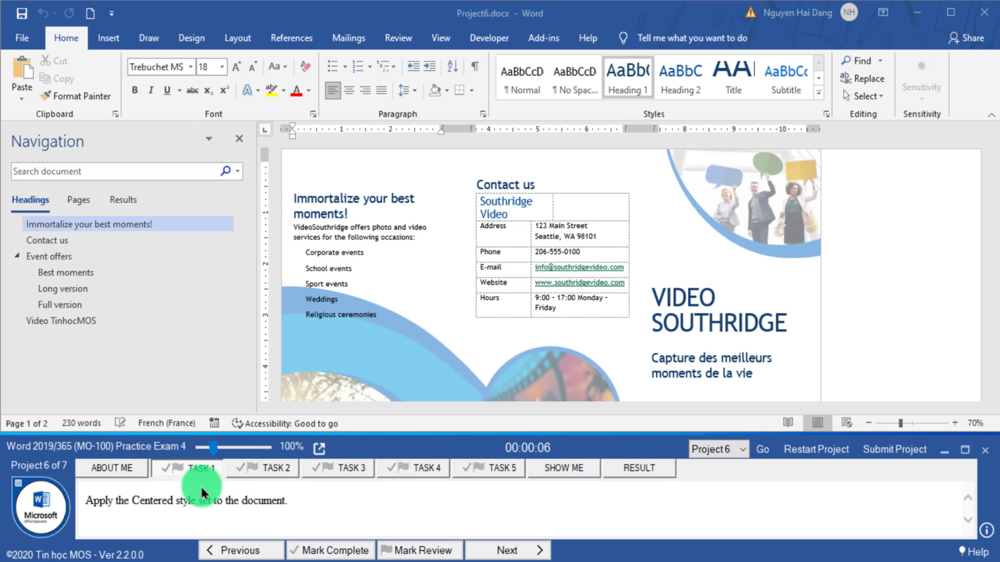
drag(115, 511, 218, 511)
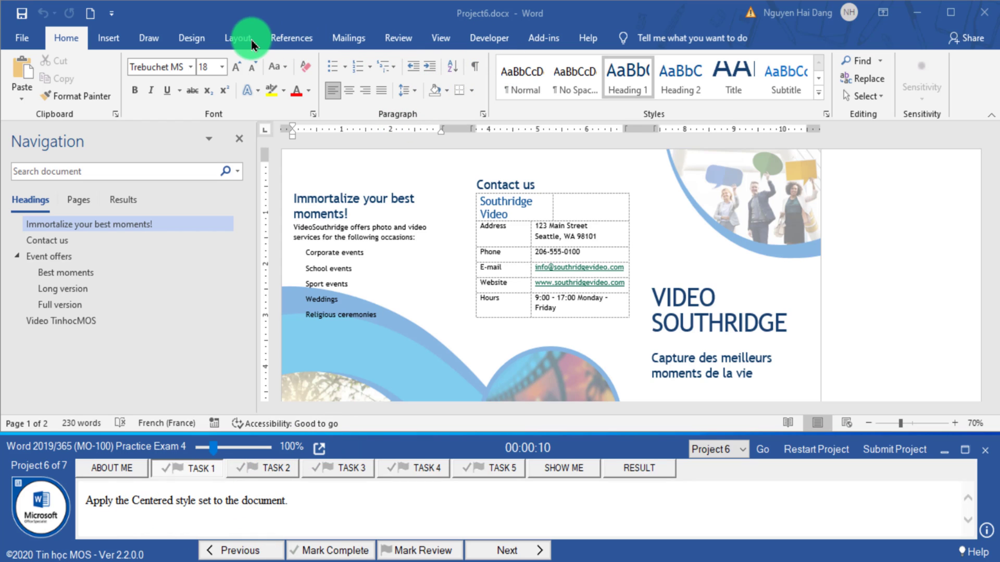
click(188, 39)
click(680, 93)
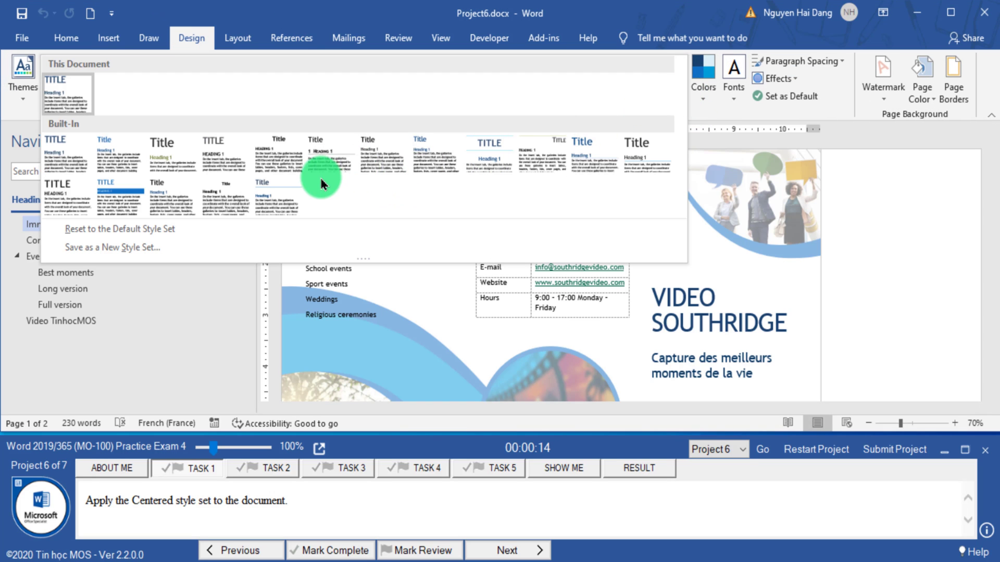
click(483, 163)
click(334, 550)
- Search the document for 'Contact Us' to reach its table
click(487, 550)
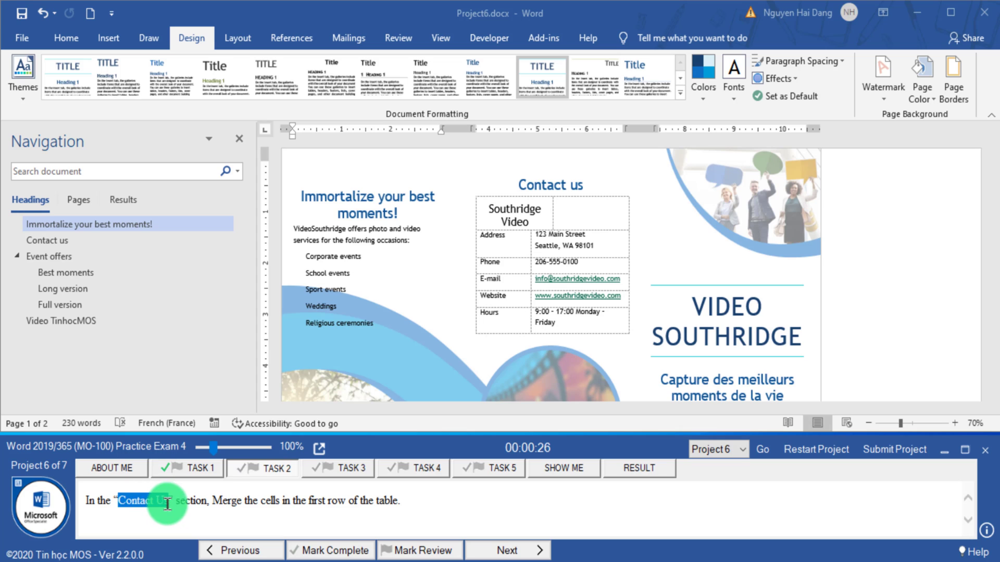
click(174, 172)
text(Contact Us)
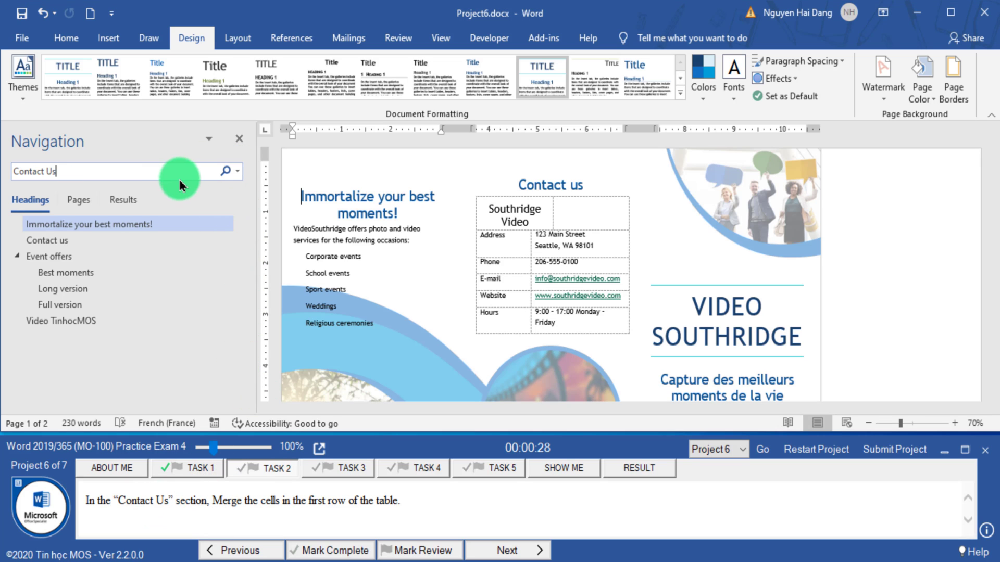
- Merge the table's first row into a single 'Southridge Video' cell and mark the task complete
click(530, 219)
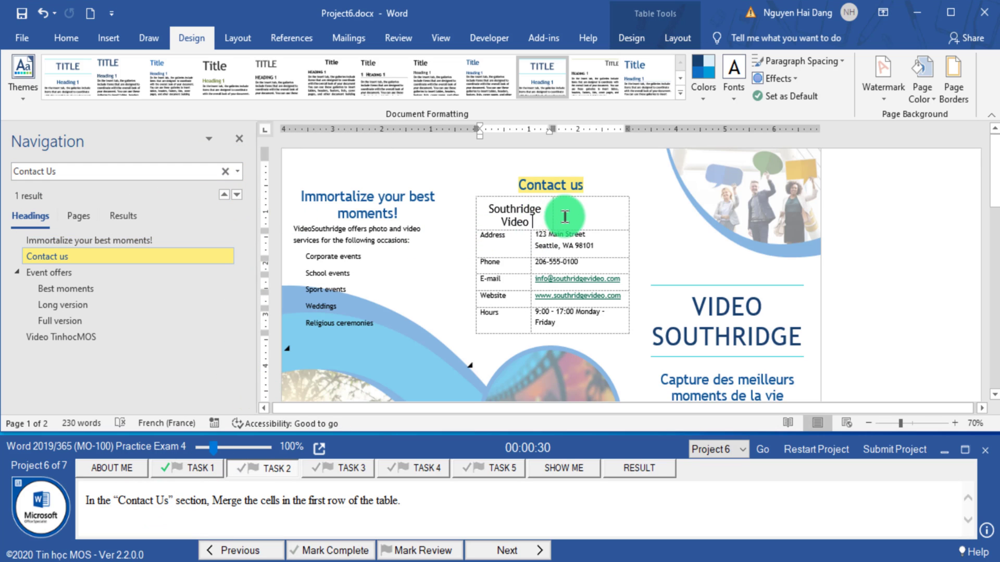
drag(565, 217, 542, 208)
click(677, 38)
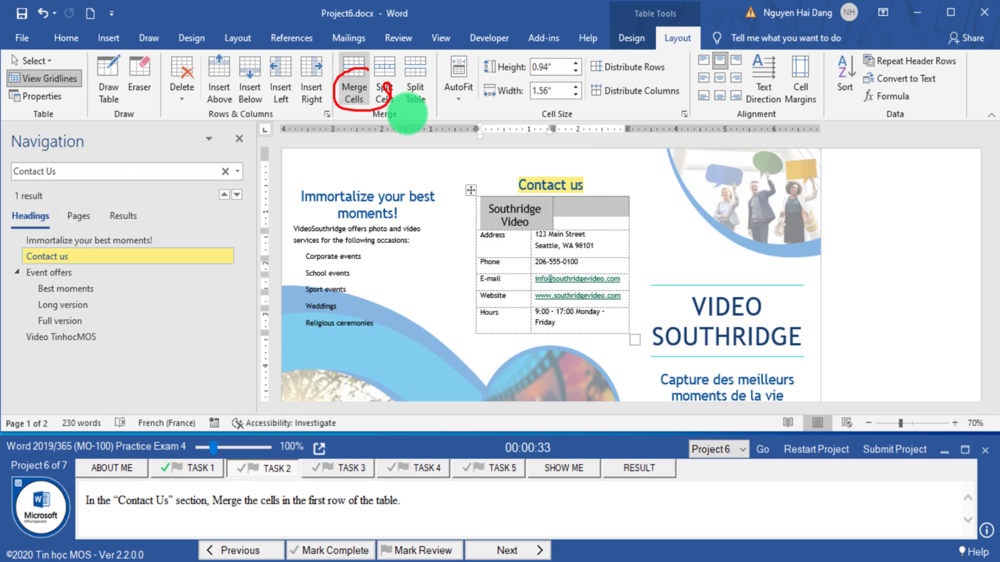
click(364, 96)
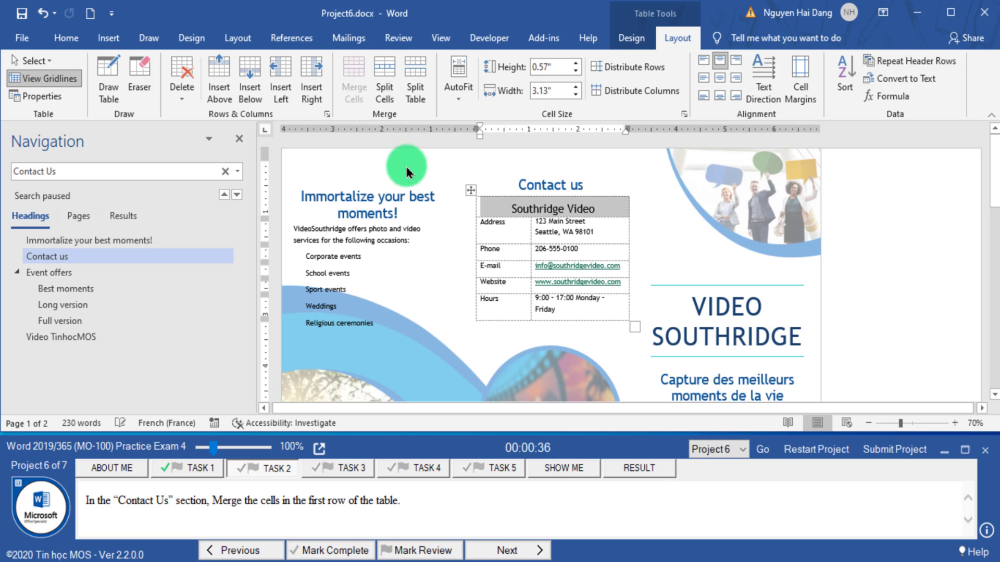
click(334, 549)
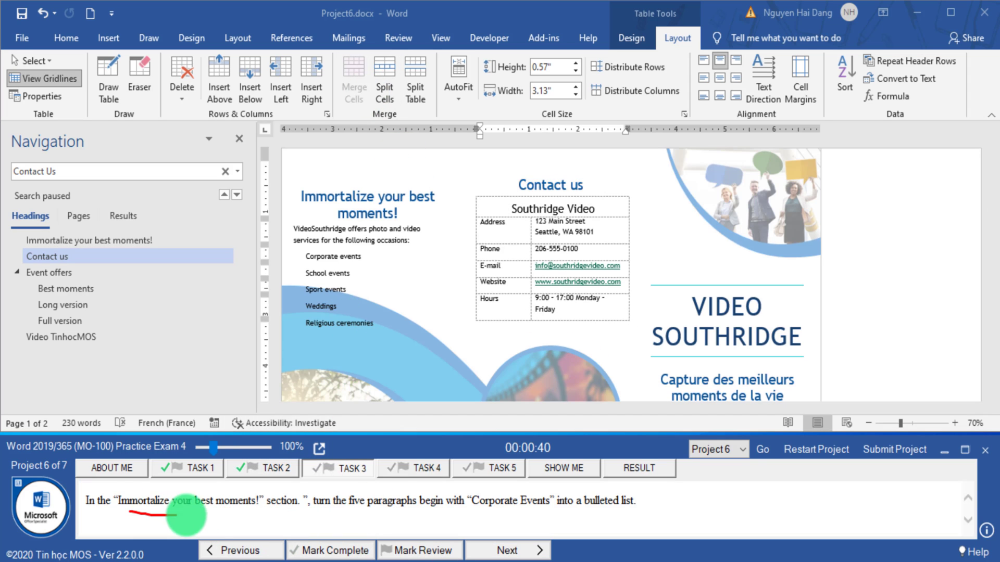
- Search the document for the 'Immortalize your best moments!' section
drag(179, 516, 438, 517)
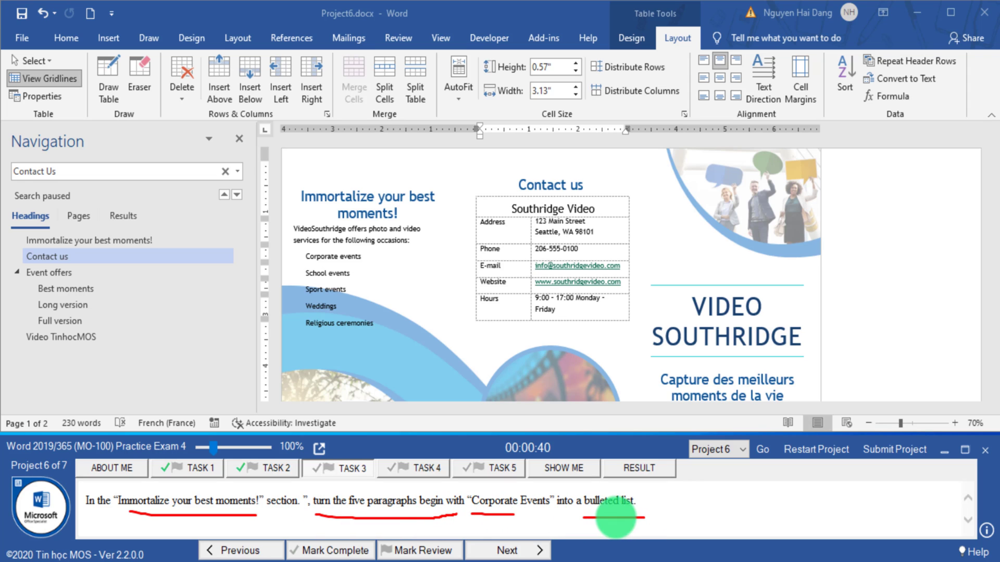
drag(117, 501, 233, 502)
key(ctrl+c)
click(326, 501)
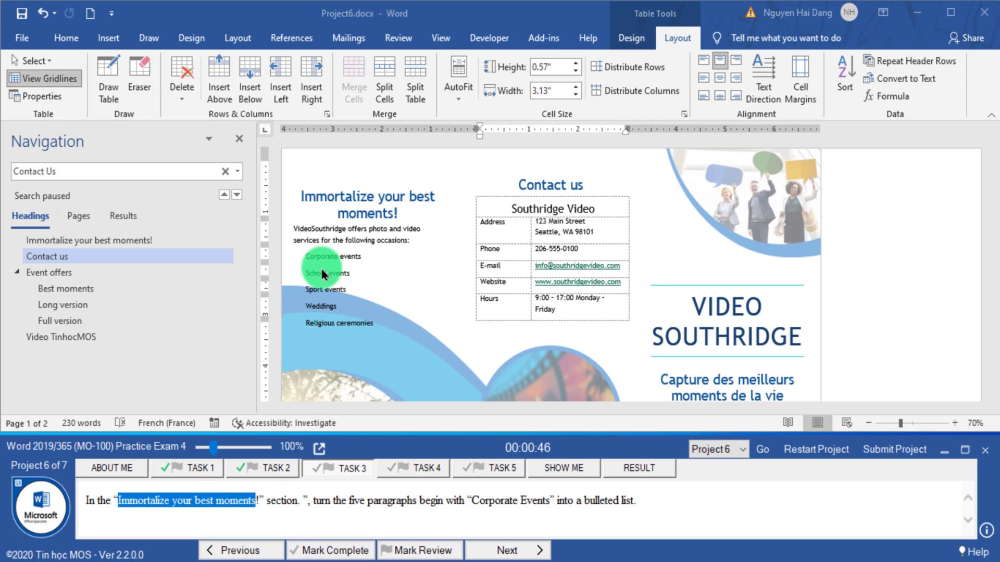
click(225, 171)
key(ctrl+v)
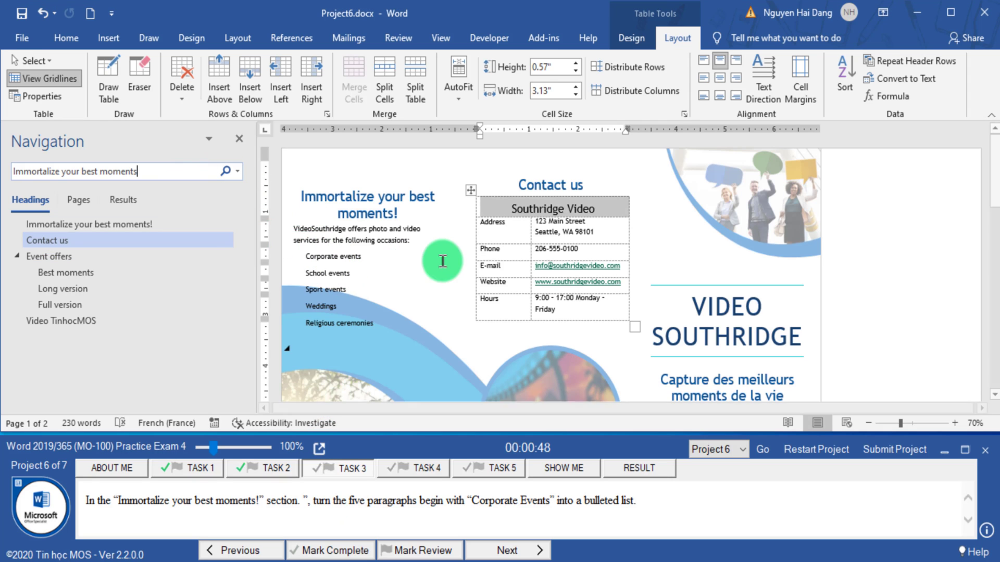
- Bullet the five lines from Corporate events to Religious ceremonies and mark the task complete
drag(384, 316, 305, 256)
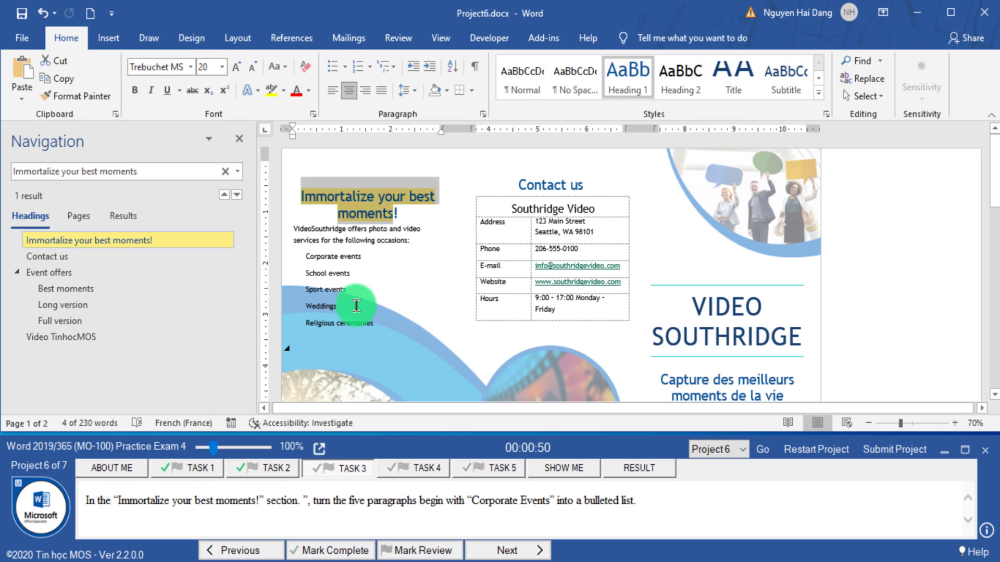
click(333, 66)
click(329, 550)
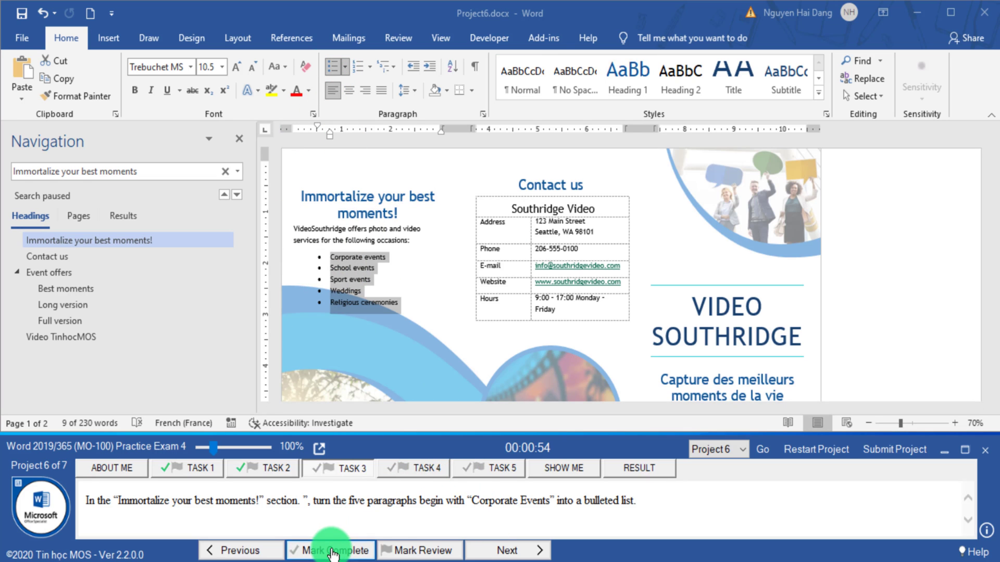
- Search for 'Event Offers' and place the caret after the Event offers title
click(506, 550)
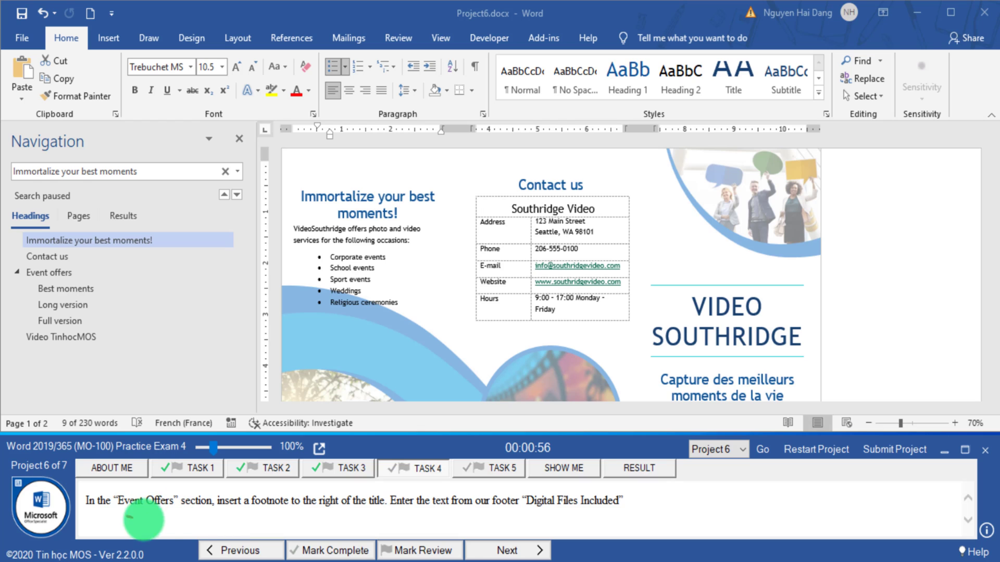
drag(219, 514, 270, 514)
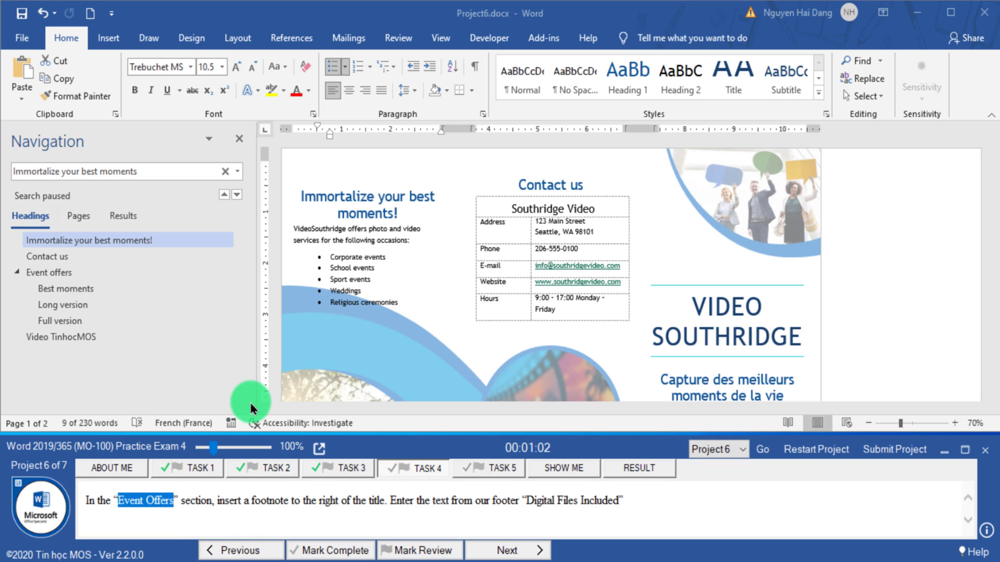
click(225, 171)
text(Event Offers)
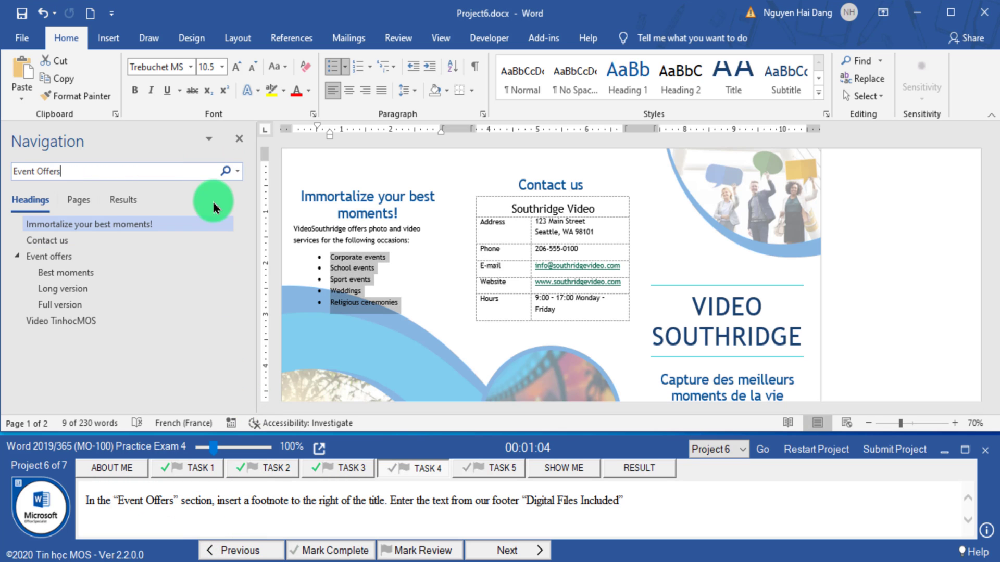
click(118, 222)
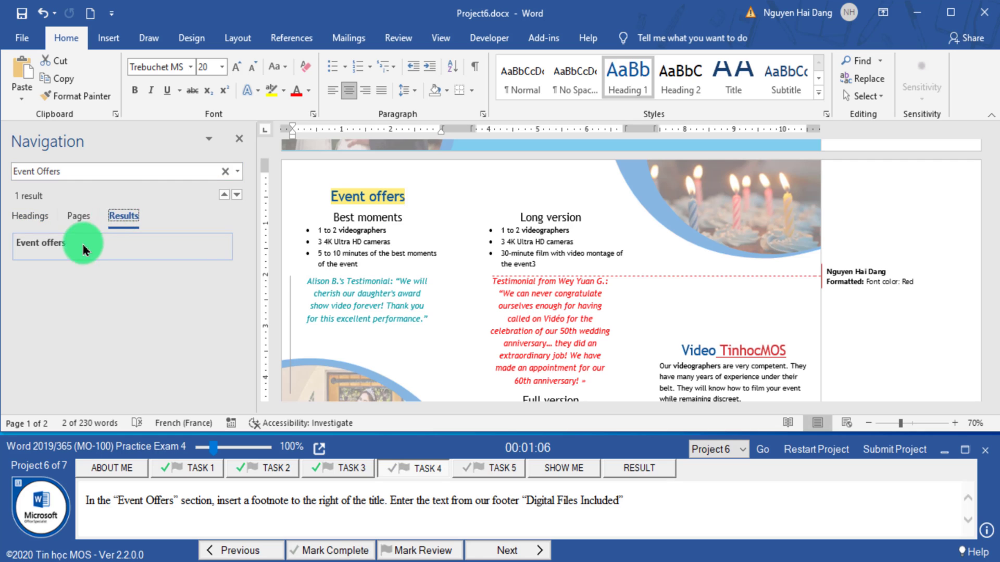
click(415, 191)
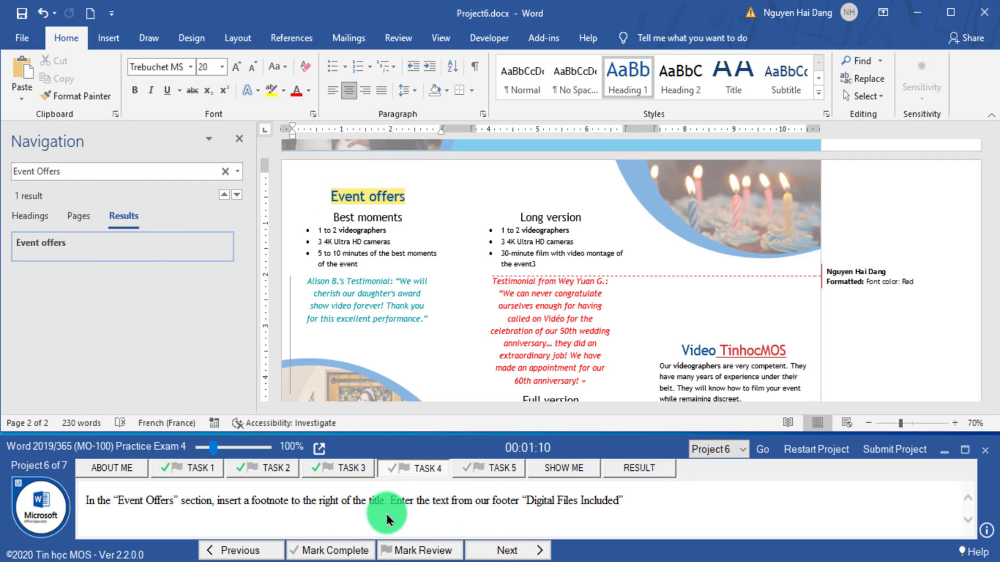
- Insert a footnote after the Event offers title from the References tab
click(292, 39)
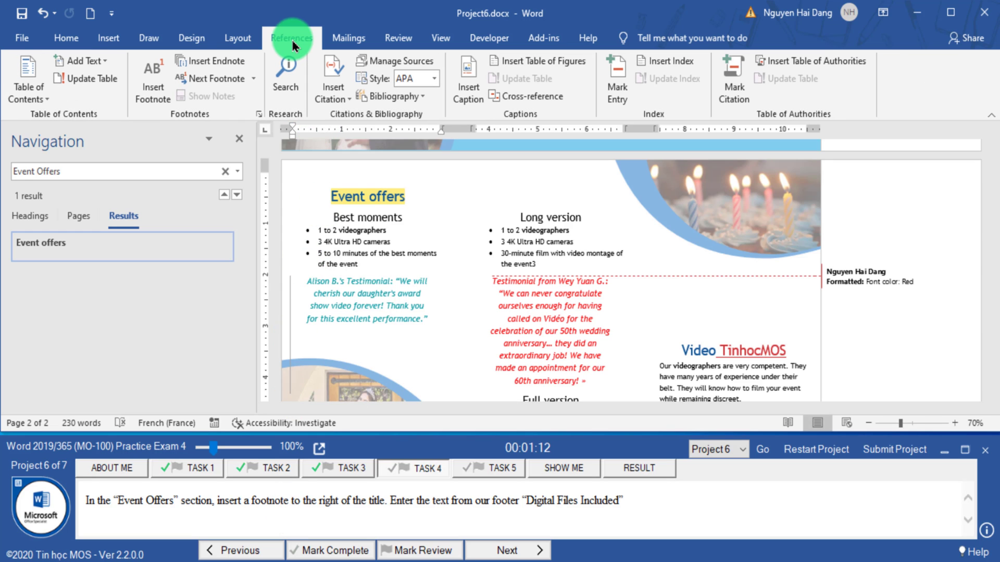
click(152, 80)
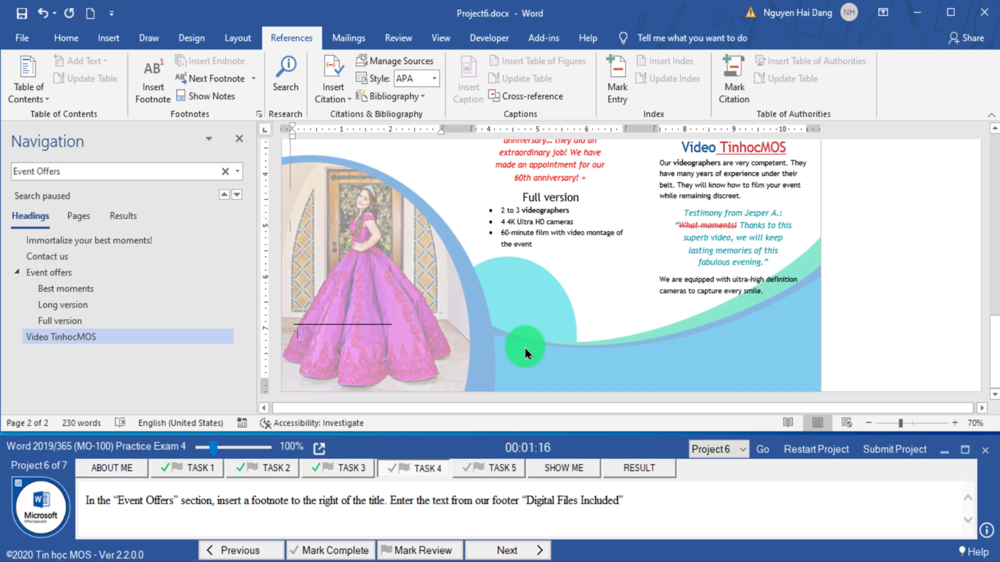
scroll(524, 352, up, 7)
scroll(525, 351, up, 7)
scroll(524, 352, up, 7)
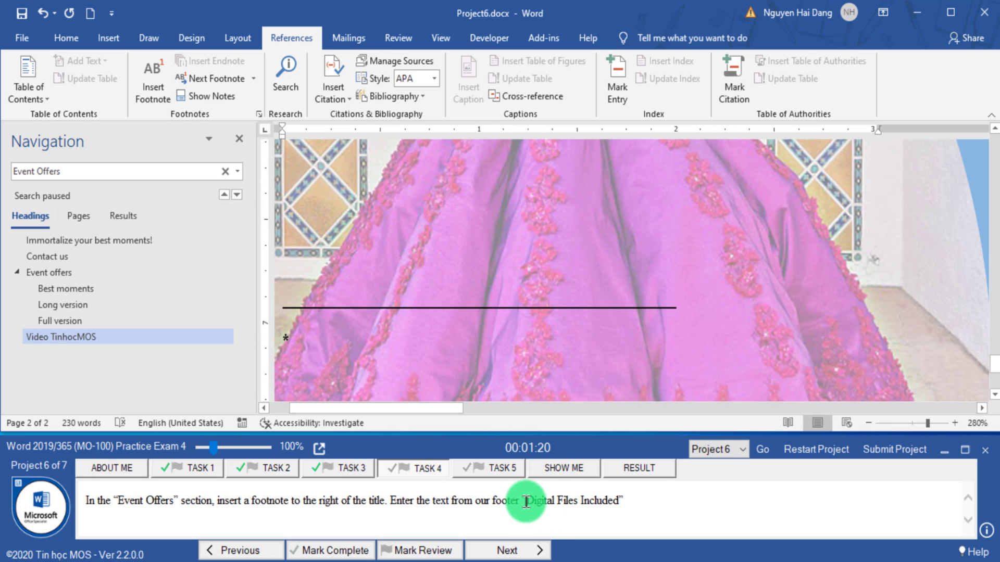
- Paste 'Digital Files Included' as the footnote text and mark the task complete
drag(526, 501, 598, 501)
key(ctrl+c)
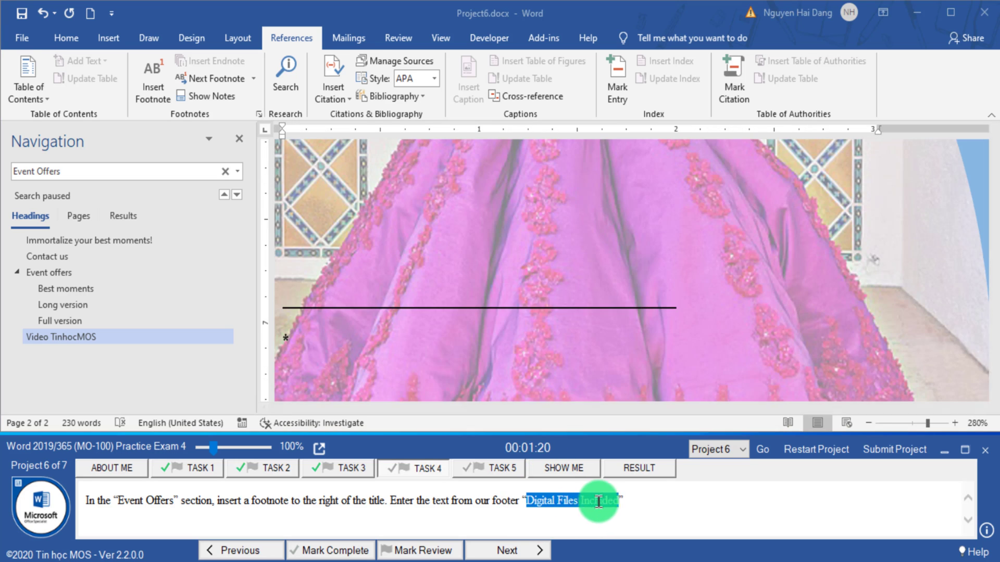
click(330, 339)
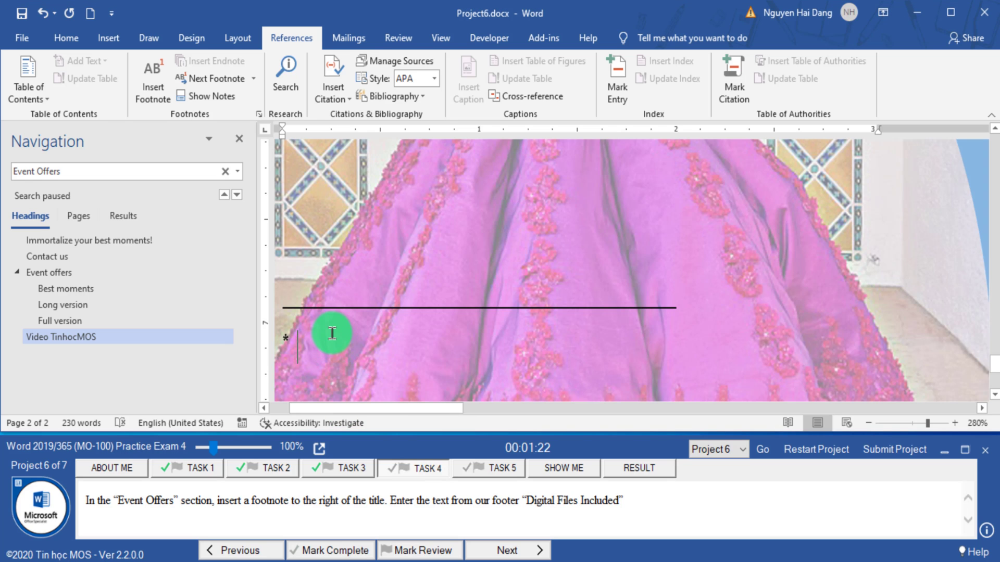
right_click(330, 339)
click(417, 151)
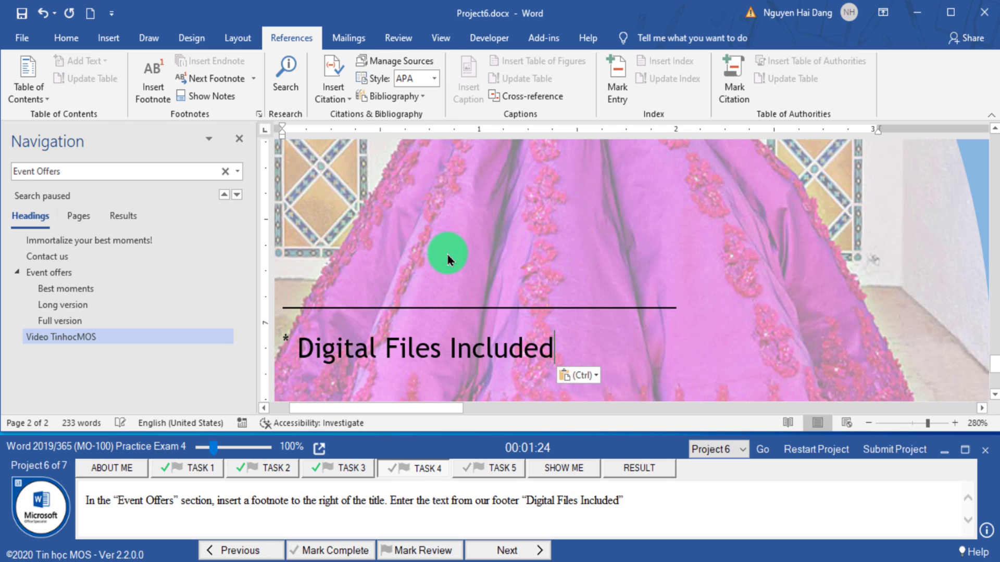
ctrl+scroll(448, 256, down, 10)
ctrl+scroll(453, 276, down, 8)
ctrl+scroll(450, 281, down, 2)
ctrl+scroll(455, 312, down, 2)
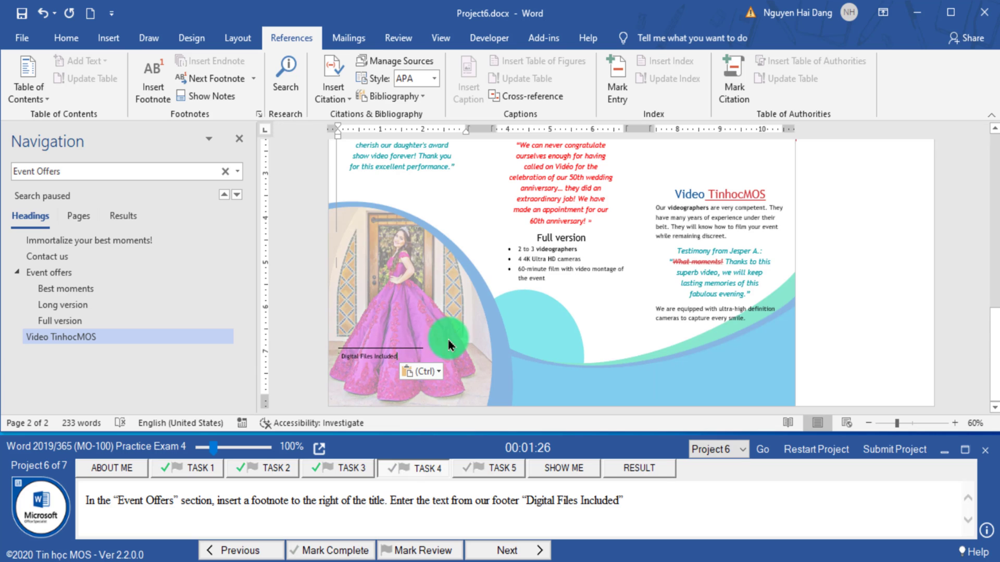
click(342, 550)
- Hide the Navigation pane and show the Review tab's Revisions pane listing tracked changes
click(505, 550)
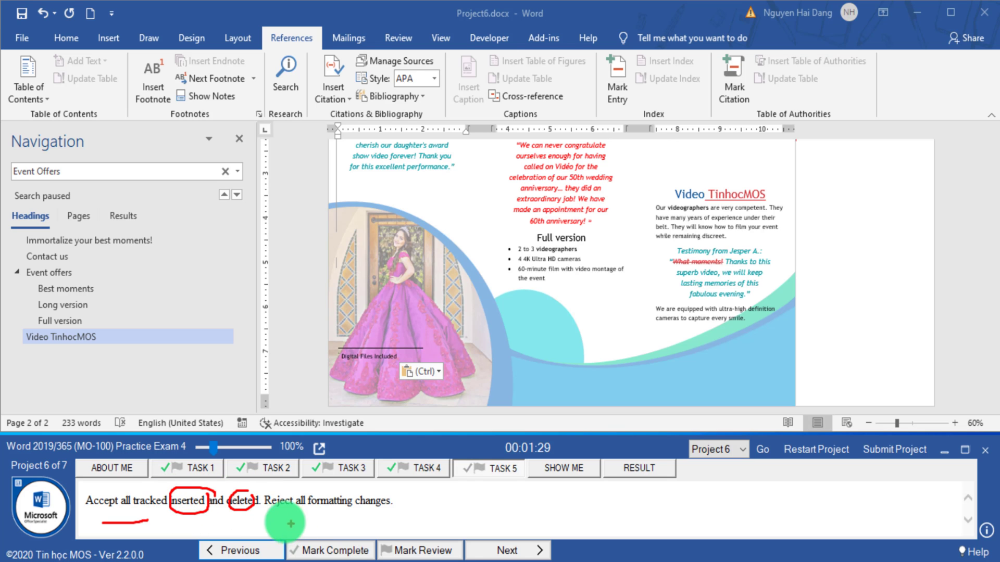
click(239, 139)
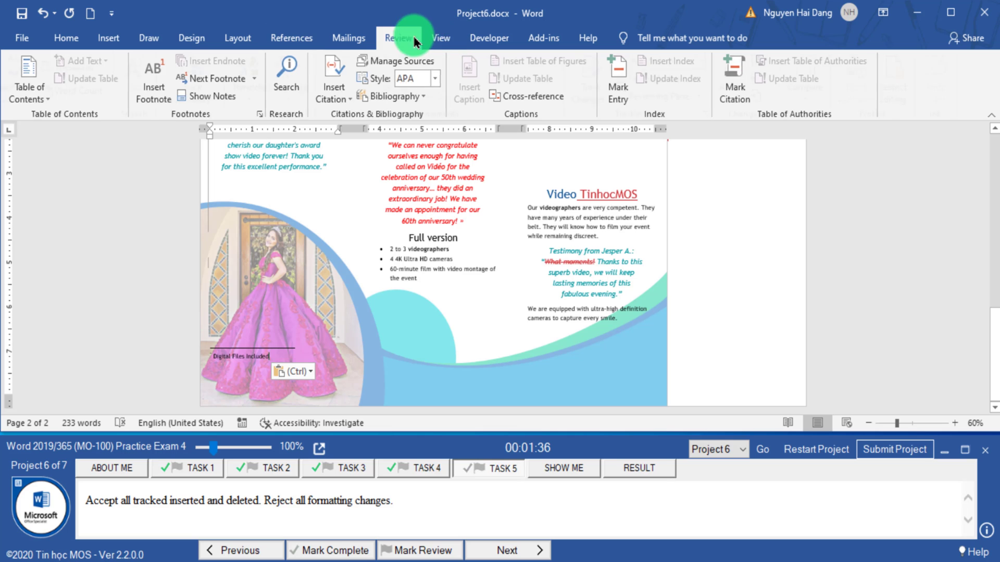
click(398, 38)
click(654, 96)
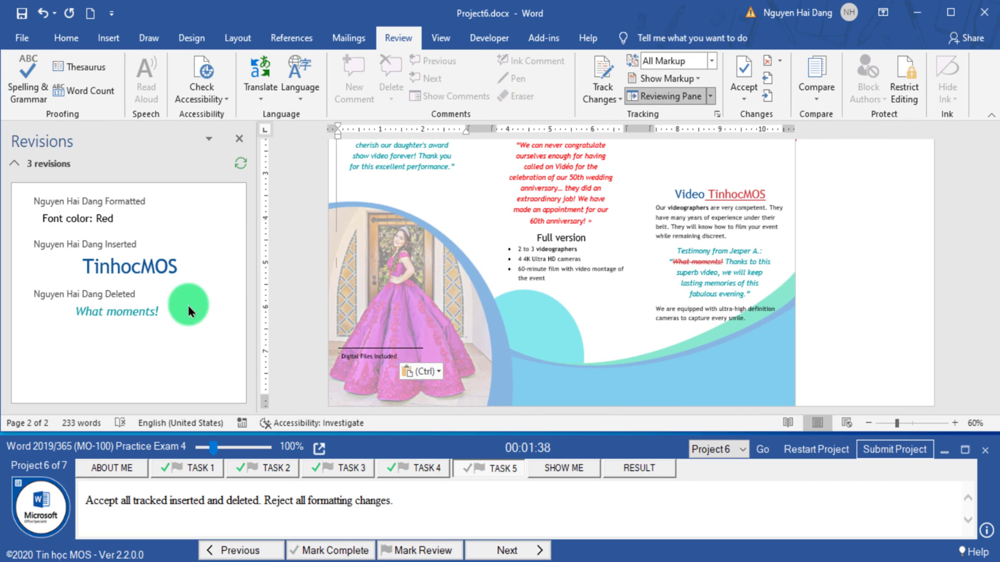
drag(170, 516, 254, 511)
drag(90, 515, 142, 514)
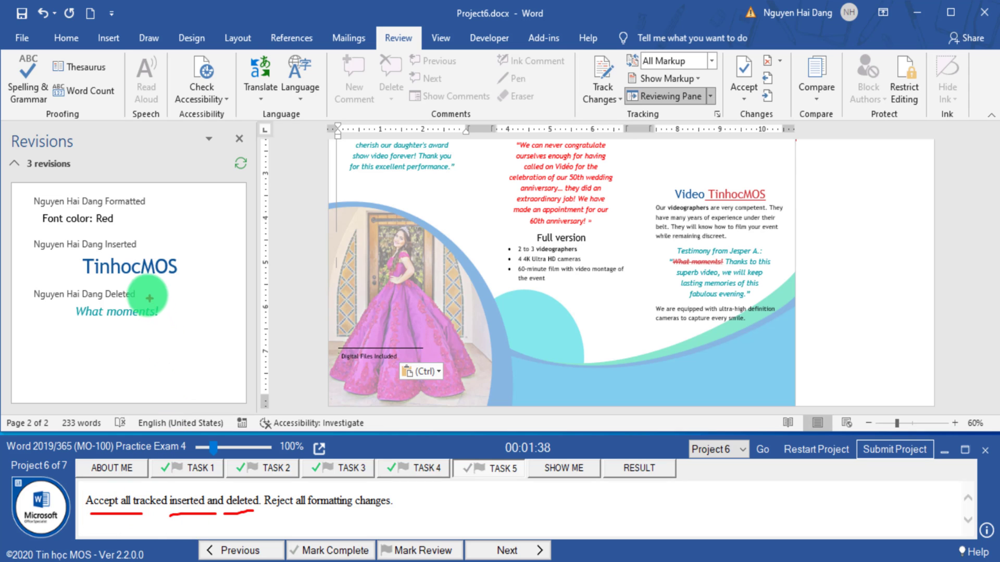
drag(136, 286, 99, 292)
drag(140, 234, 155, 249)
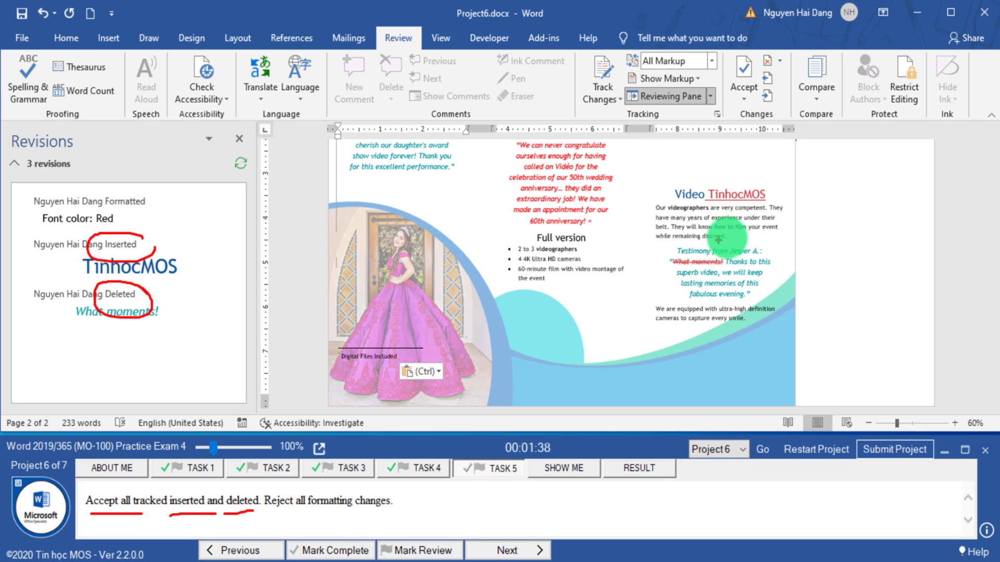
drag(762, 195, 757, 181)
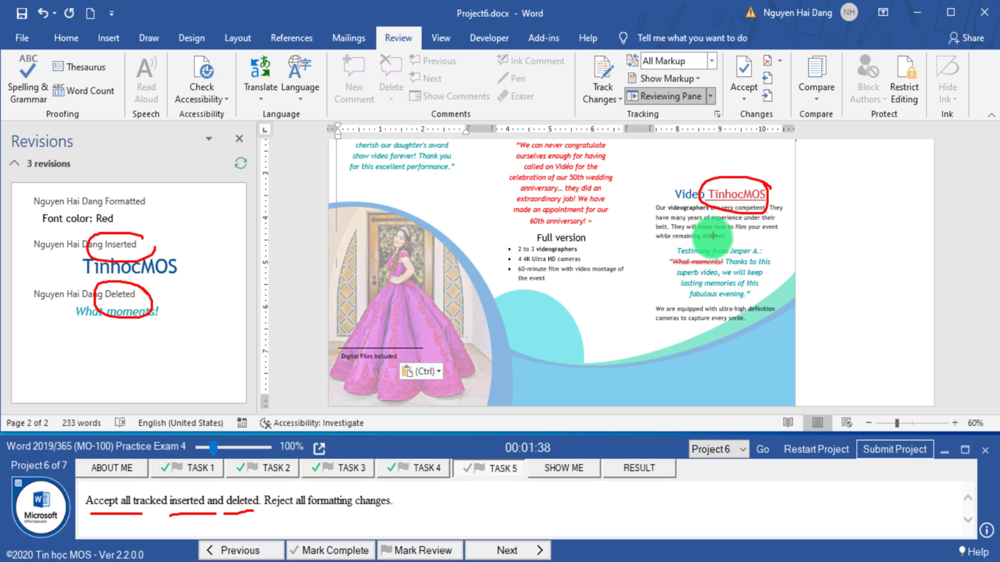
mouse_move(740, 236)
mouse_down()
mouse_move(656, 261)
mouse_move(750, 261)
mouse_up()
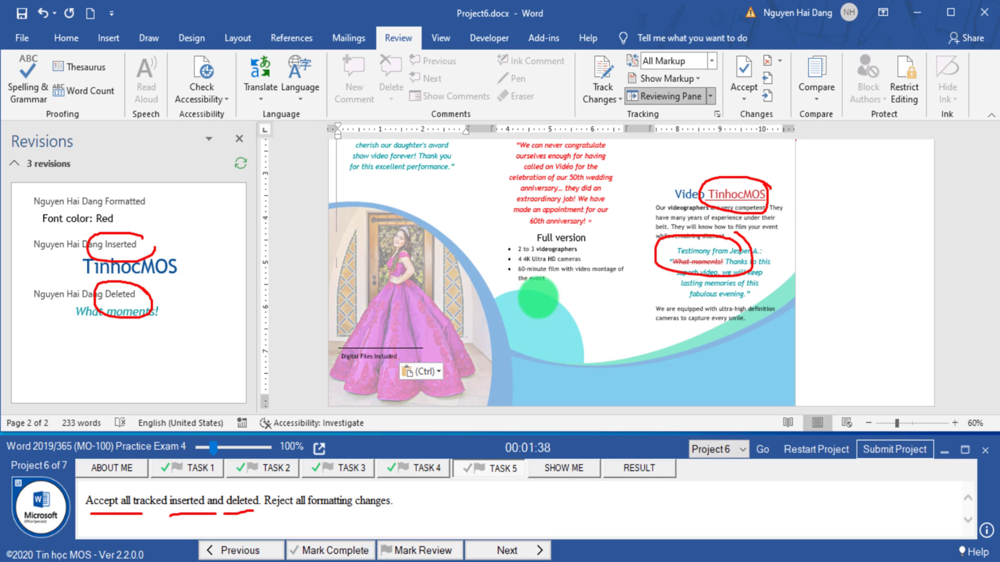
drag(73, 505, 109, 499)
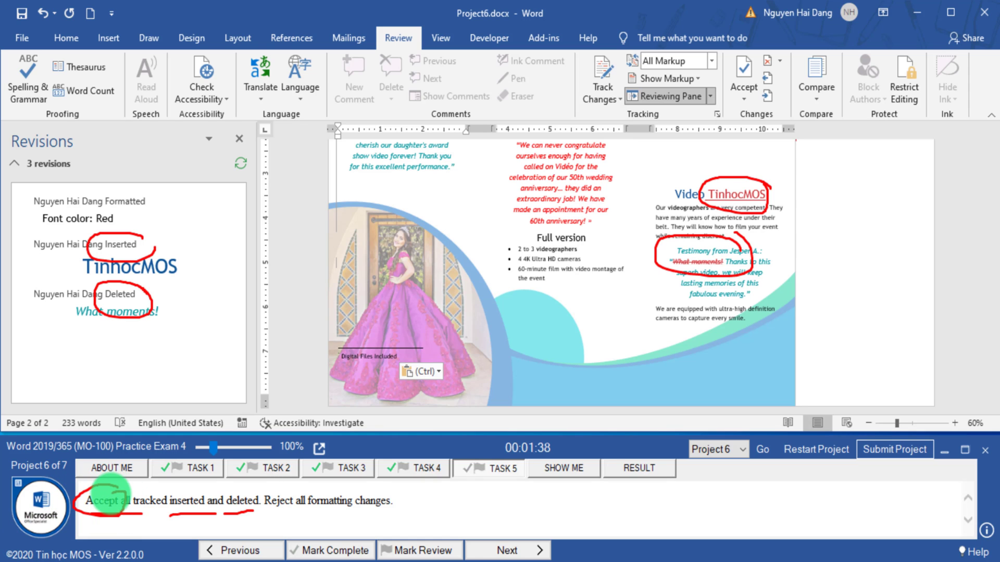
mouse_move(148, 201)
mouse_down()
mouse_move(493, 200)
mouse_move(589, 221)
mouse_up()
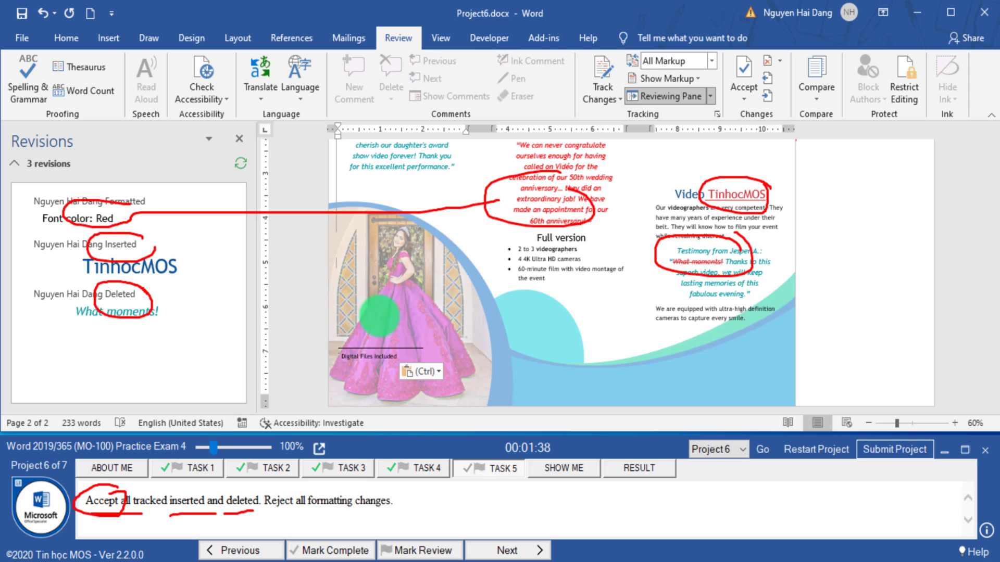
drag(266, 517, 290, 516)
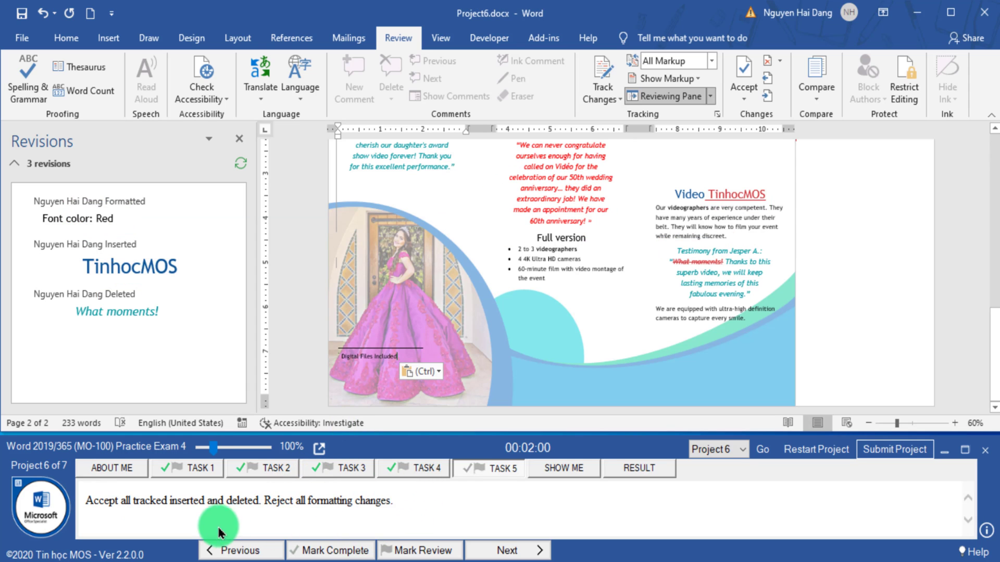
- Accept the TinhocMOS insertion and the 'What moments!' deletion
click(156, 269)
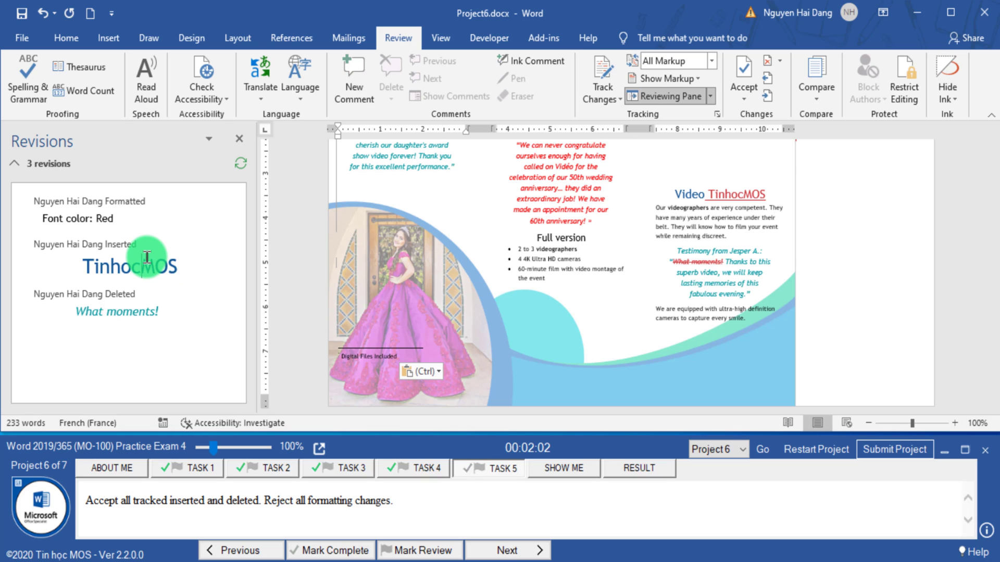
right_click(148, 258)
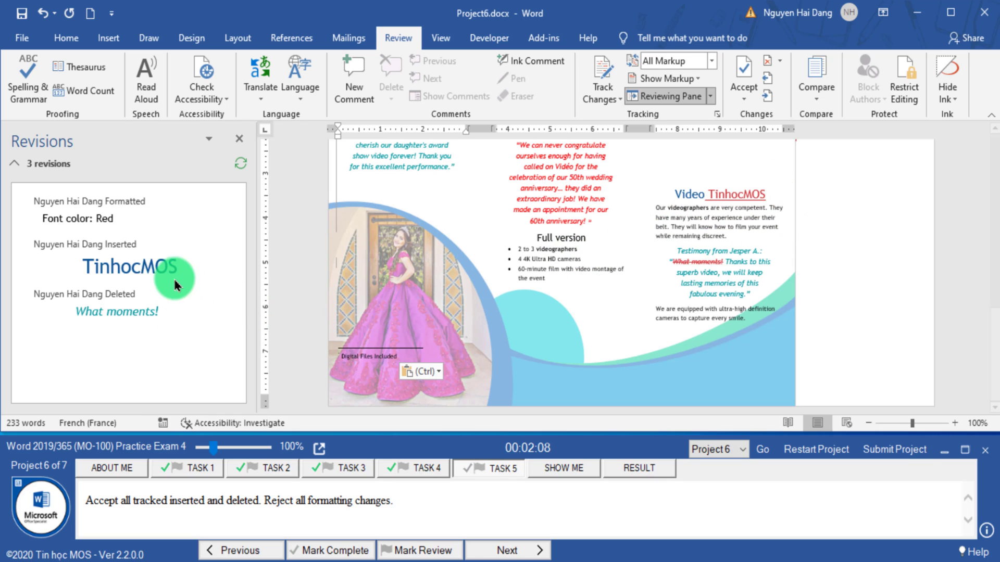
right_click(137, 273)
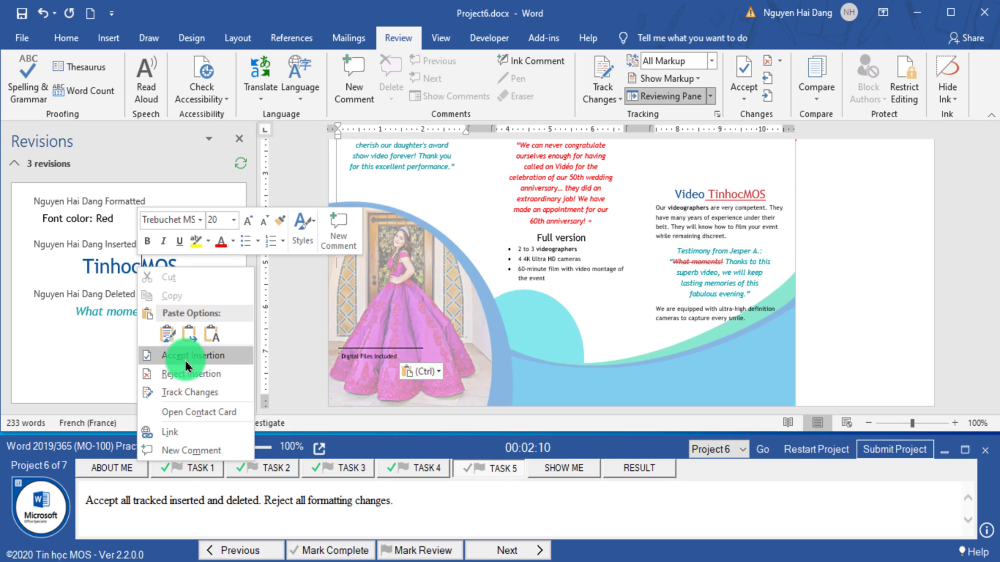
click(187, 366)
right_click(103, 245)
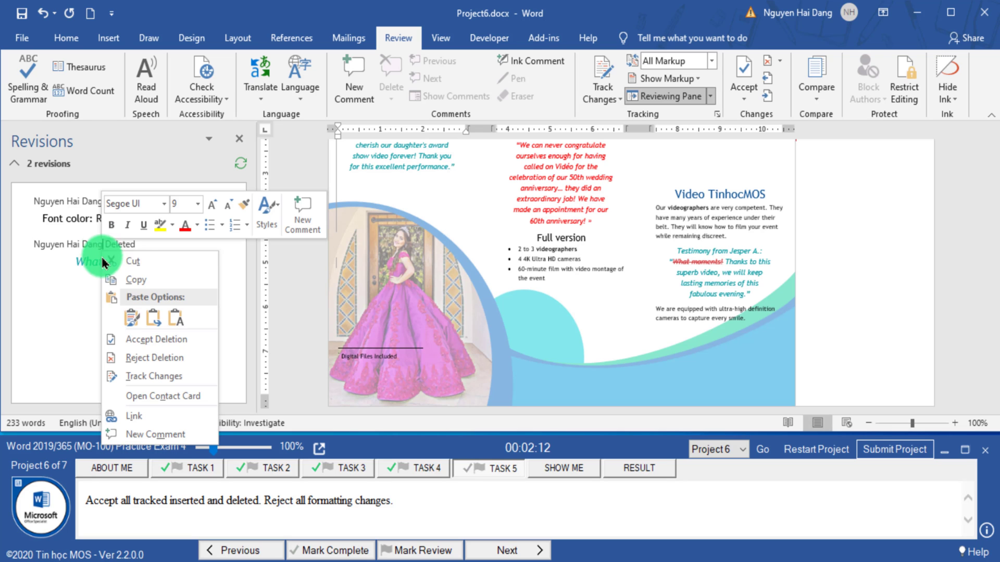
click(144, 348)
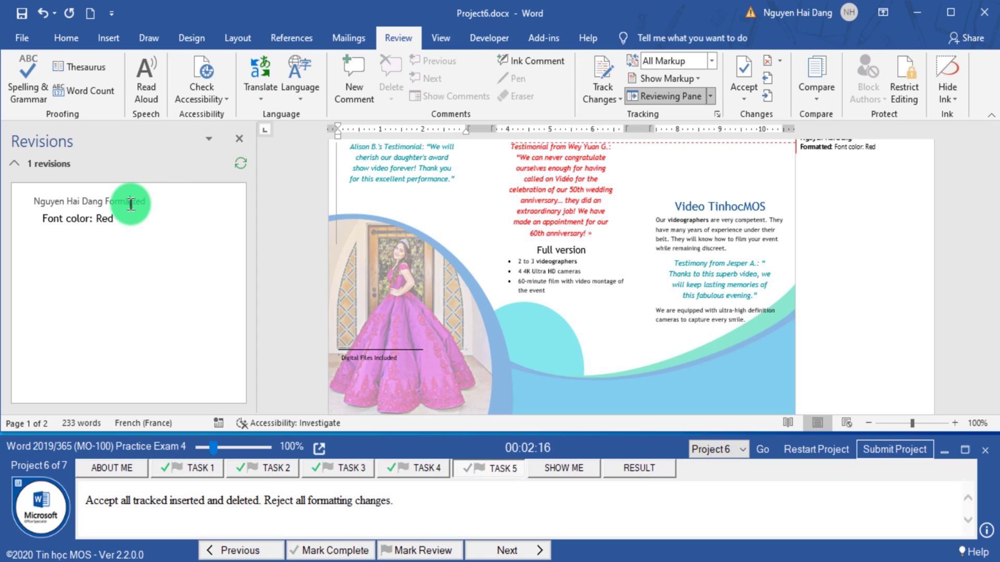
- Reject the red font color change, leaving 0 revisions, and mark the task complete
right_click(130, 201)
click(179, 310)
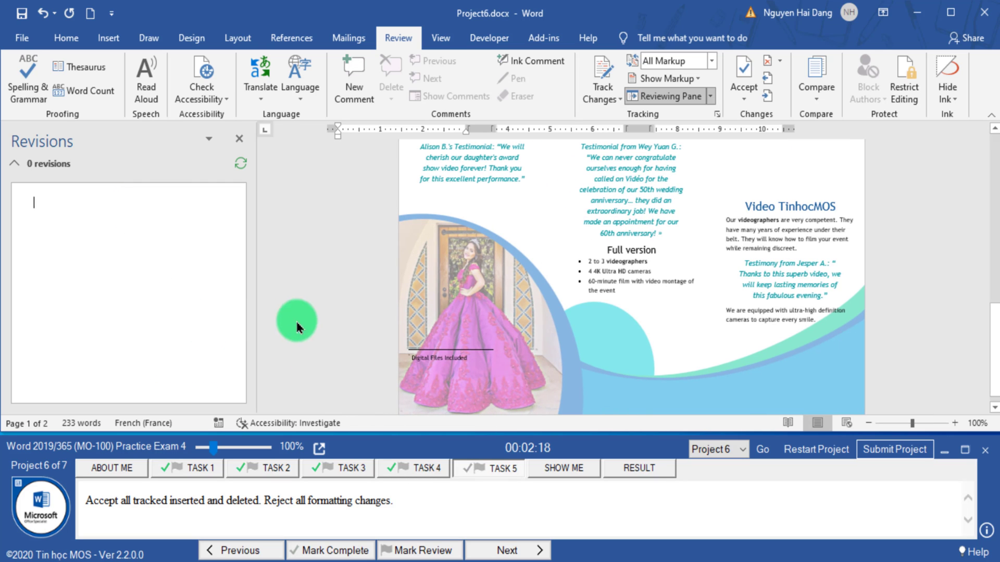
click(329, 552)
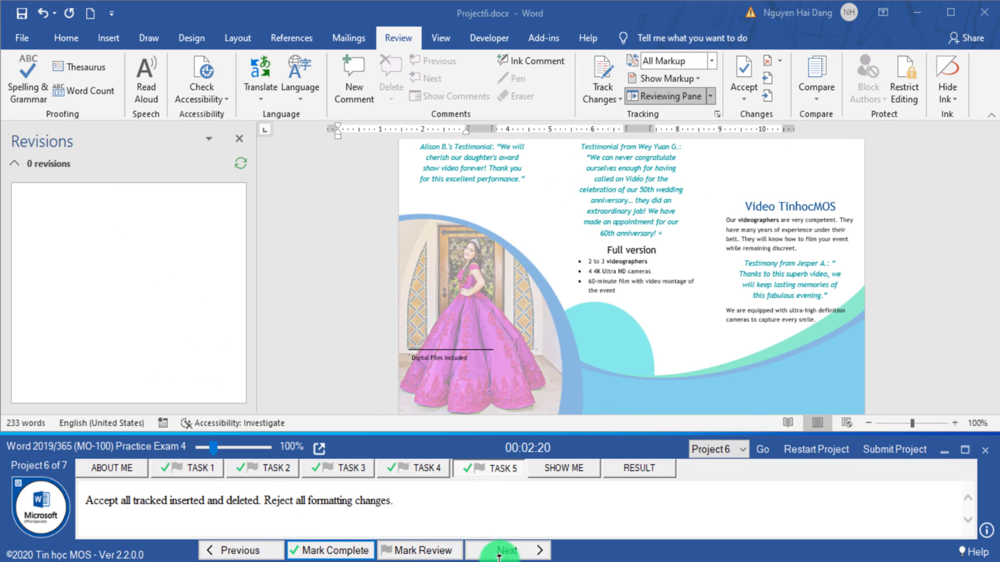
click(894, 449)
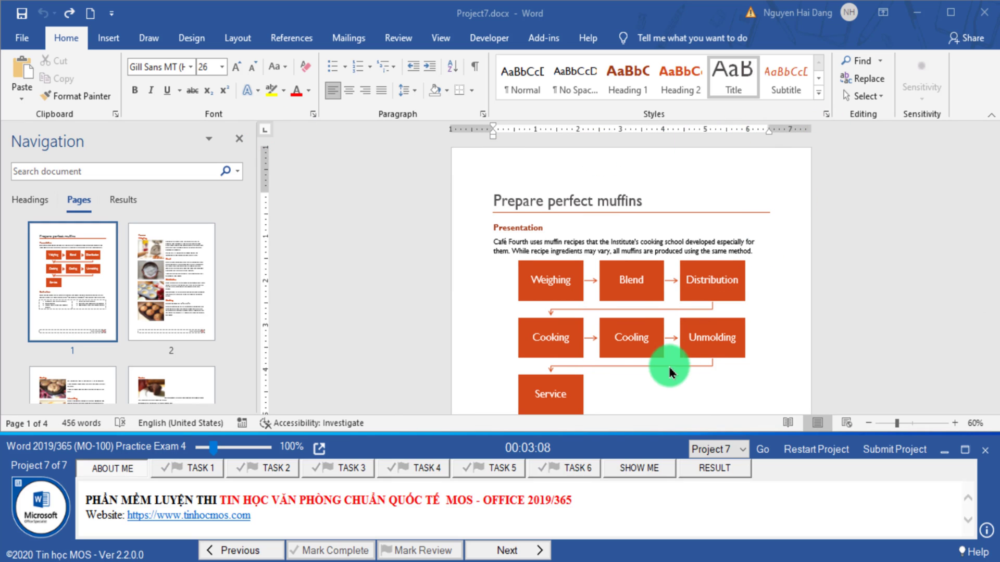
- Show Project 7's first task: Banded header on all pages except page 1
click(202, 468)
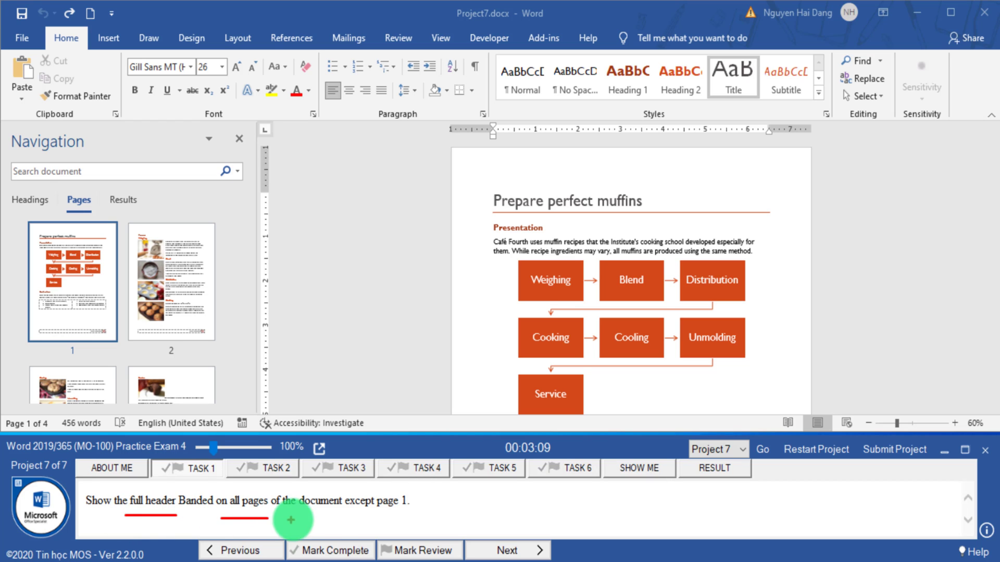
- Insert the built-in Banded header into the muffins document
drag(333, 521, 421, 519)
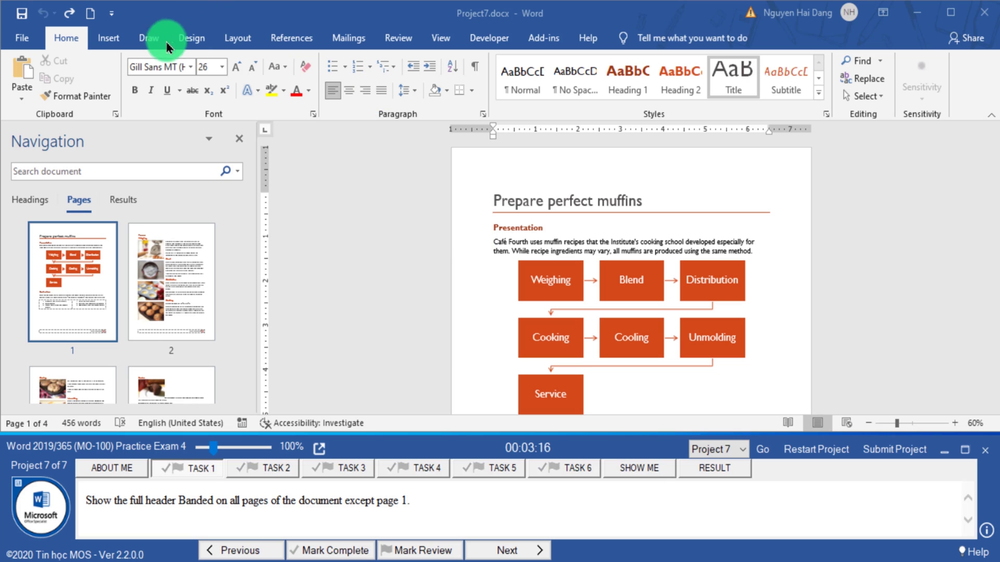
click(126, 43)
click(126, 42)
click(670, 61)
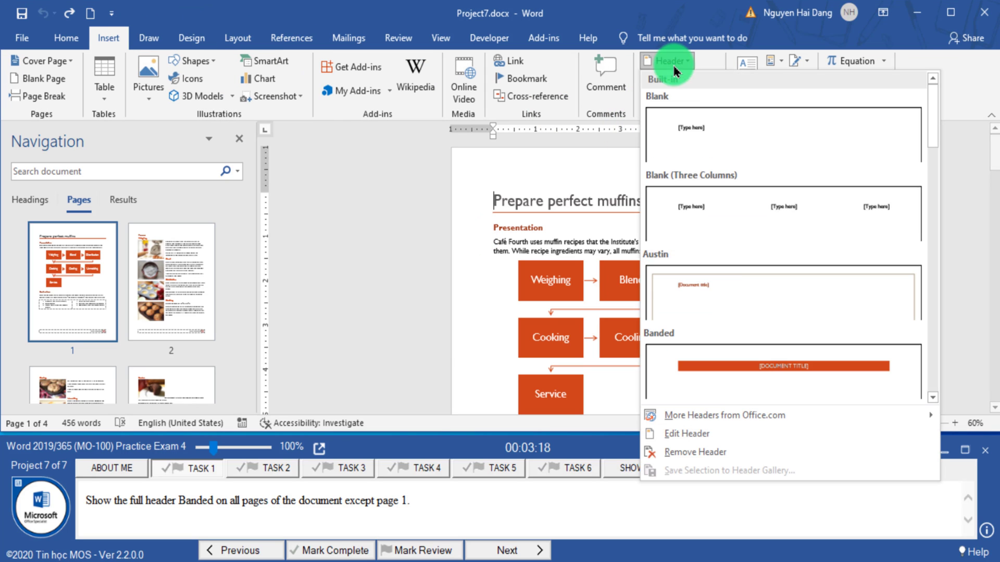
click(724, 367)
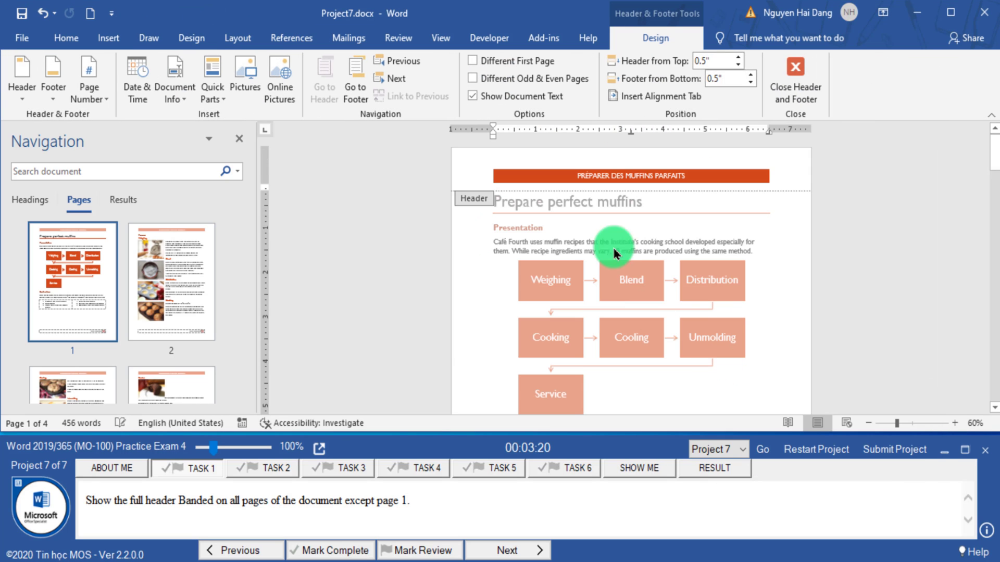
- Turn on Different First Page so page 1 has no header, and mark the task complete
click(539, 64)
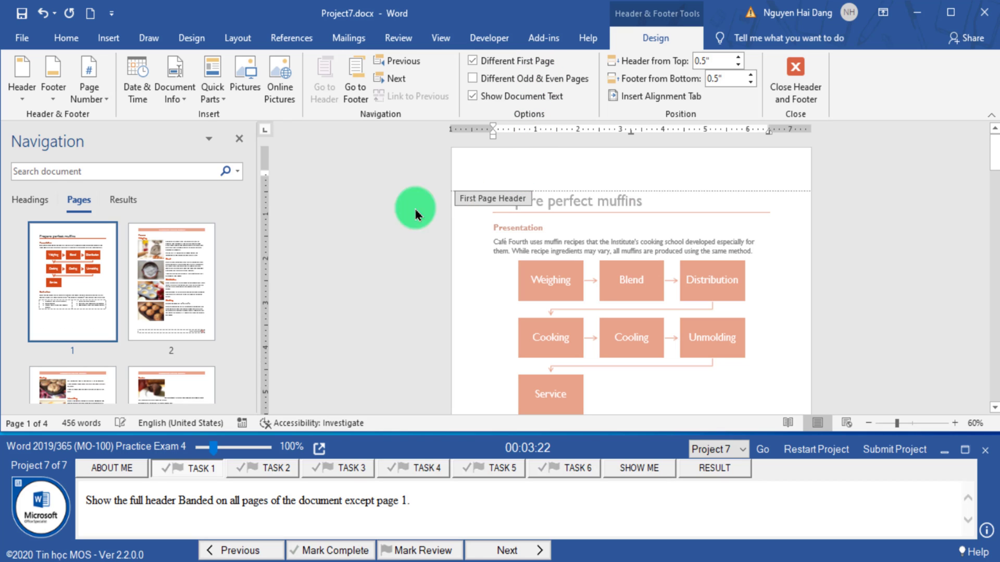
click(335, 547)
click(499, 552)
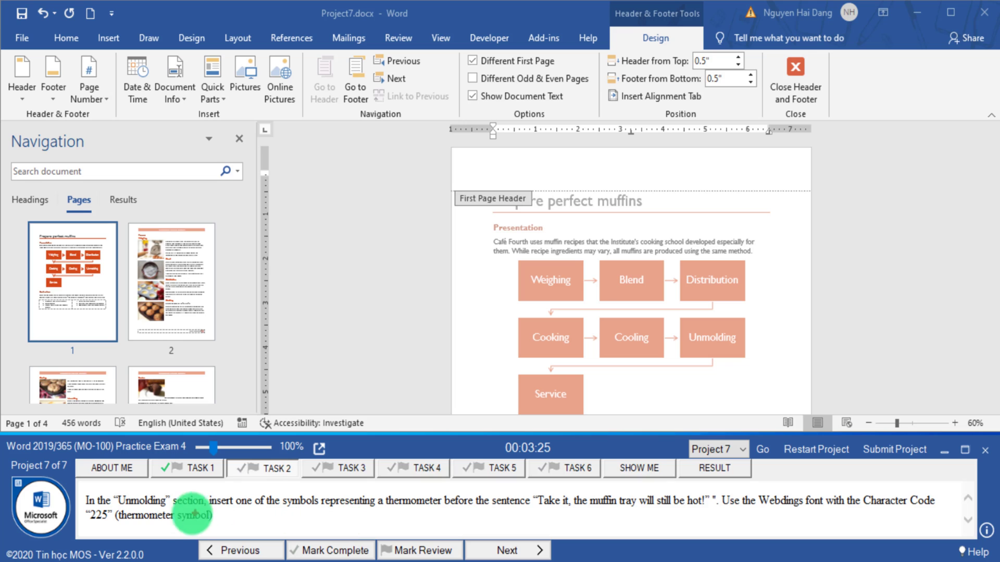
- Find the Unmolding section and place the caret before 'Take it, the muffin tray will still be hot!'
drag(168, 510, 267, 520)
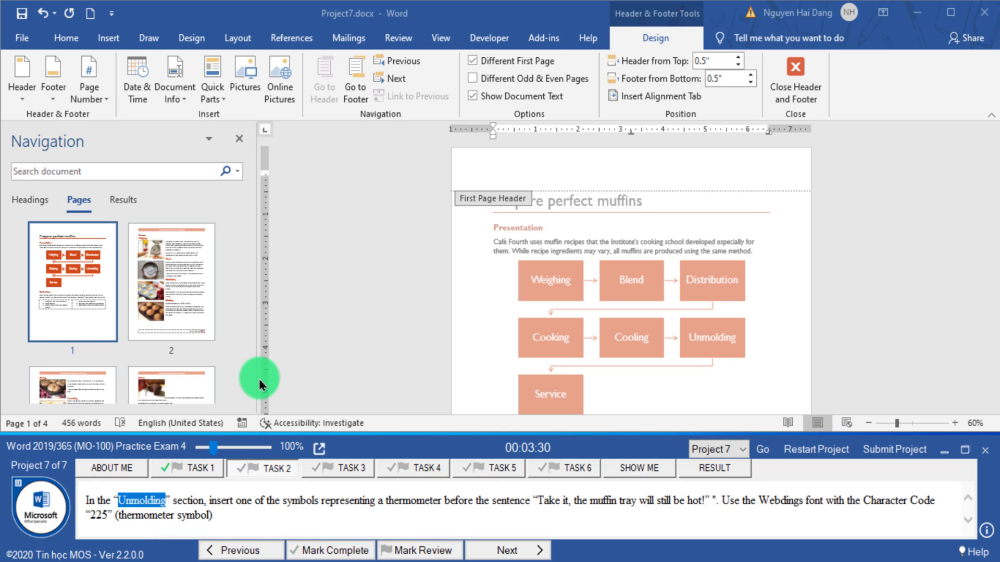
click(192, 171)
text(Unmolding)
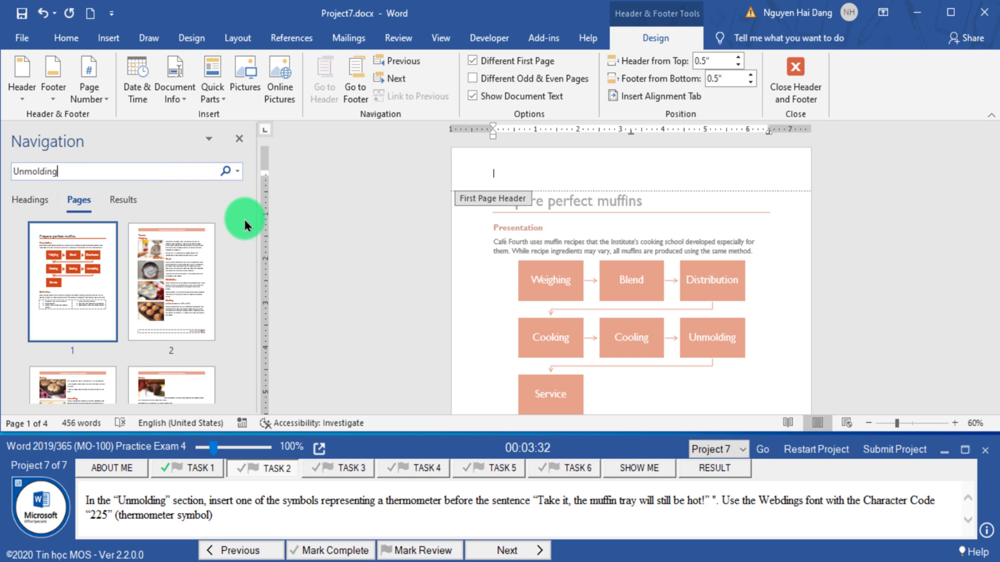
ctrl+scroll(650, 273, up, 9)
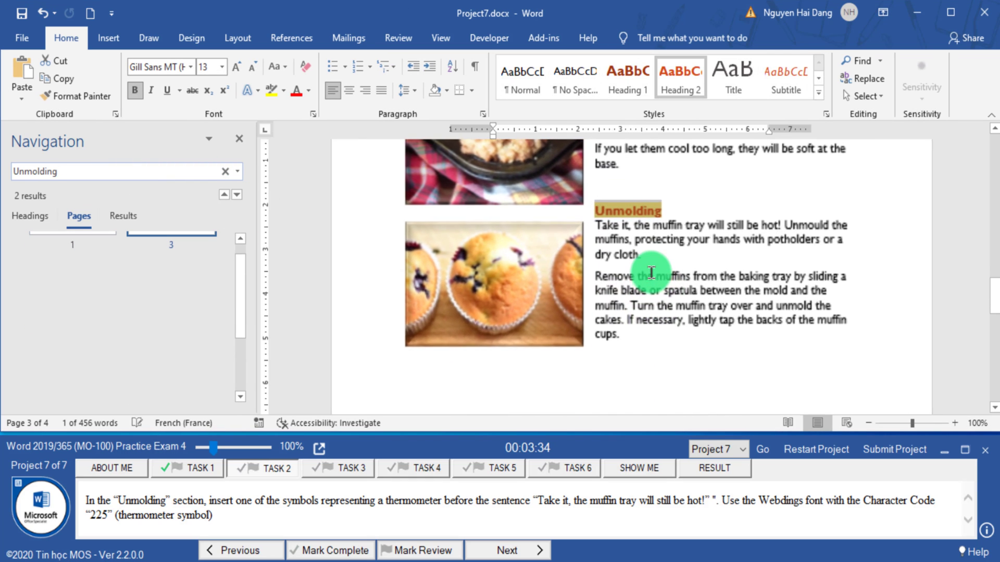
click(557, 229)
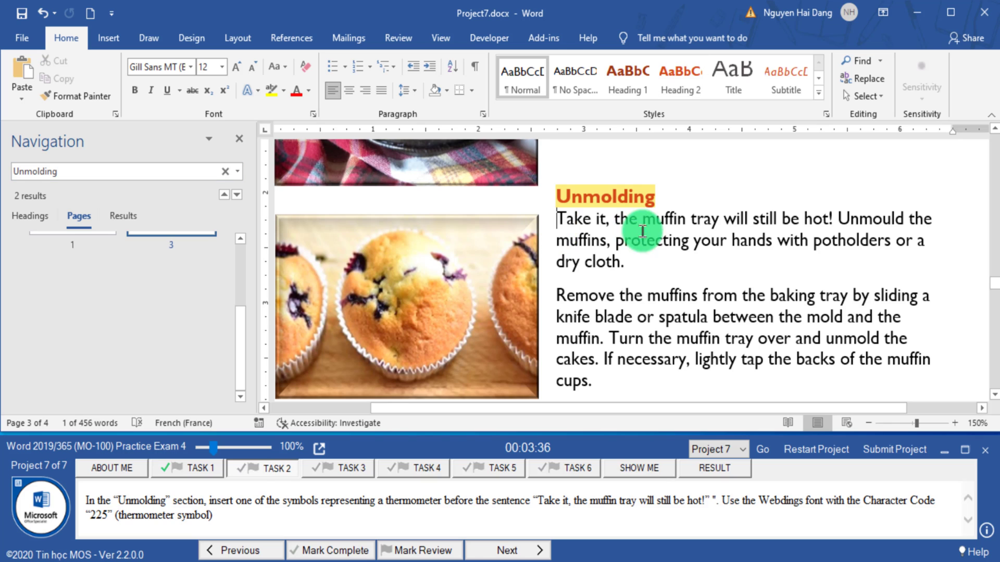
- Insert the Webdings thermometer symbol, character code 225, and mark the task complete
click(108, 38)
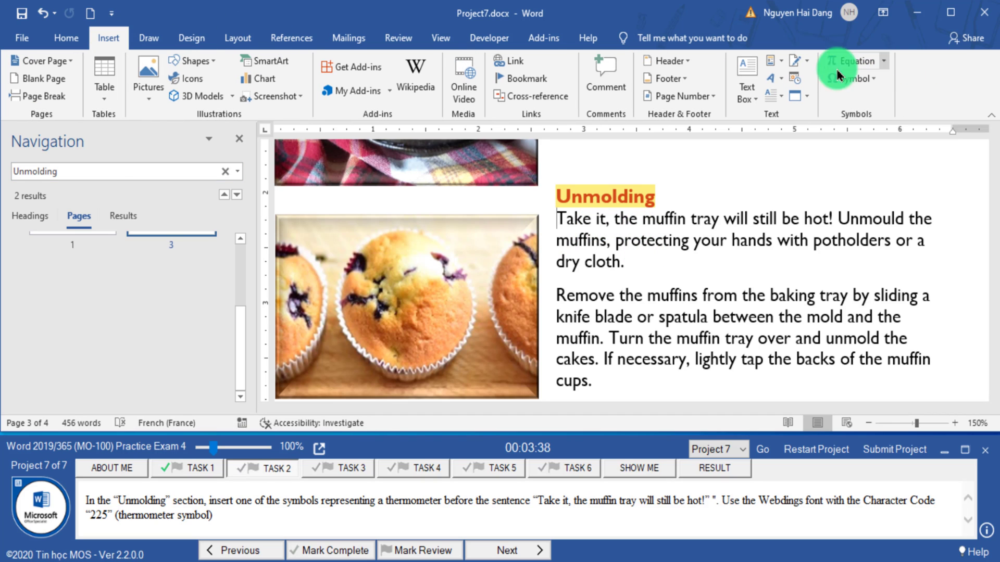
click(867, 87)
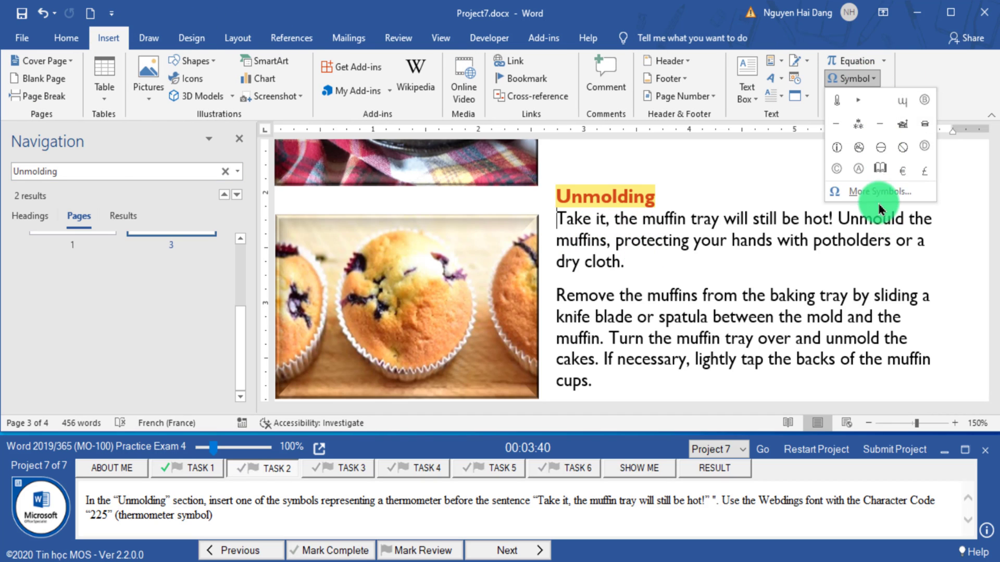
click(877, 203)
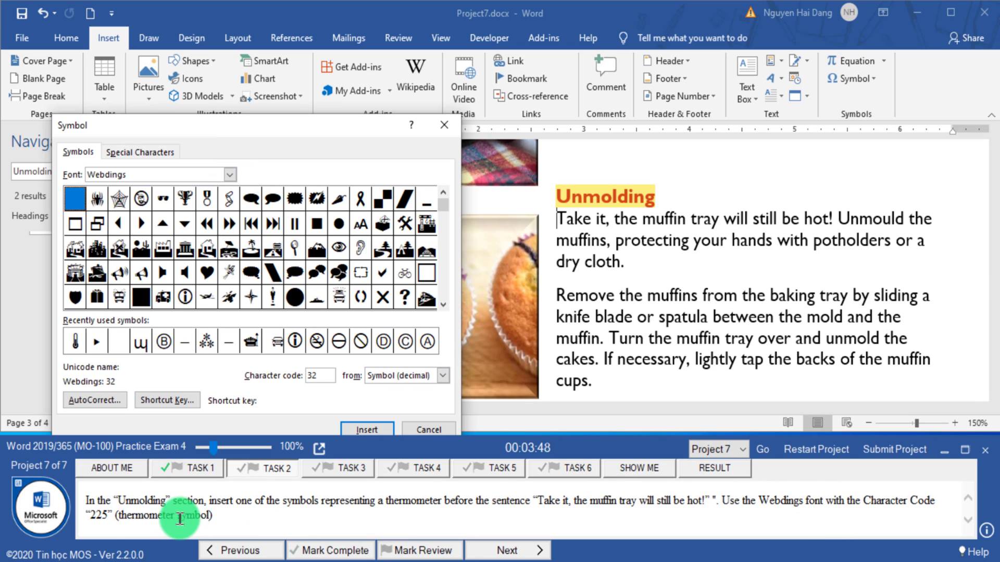
click(107, 517)
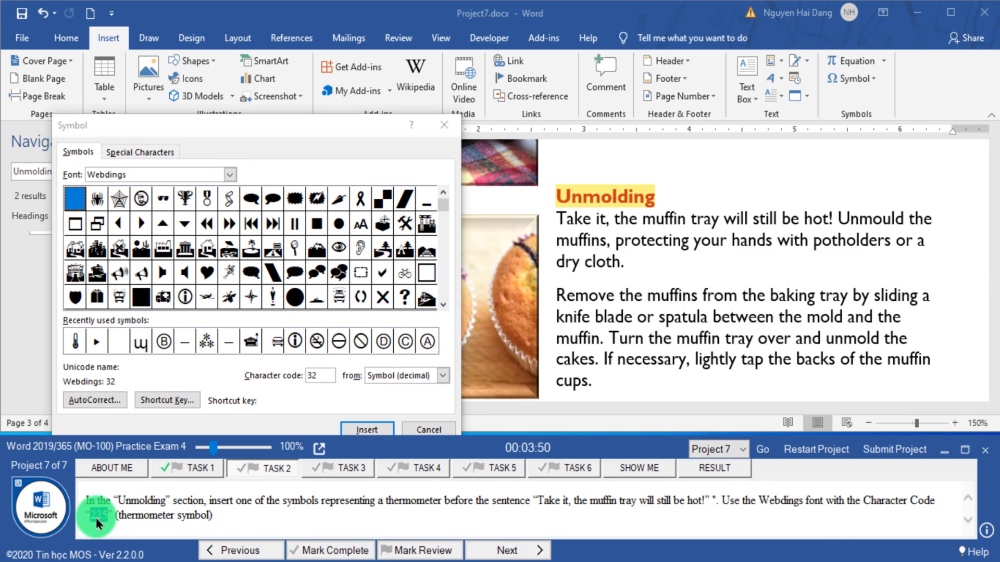
double_click(319, 378)
text(225)
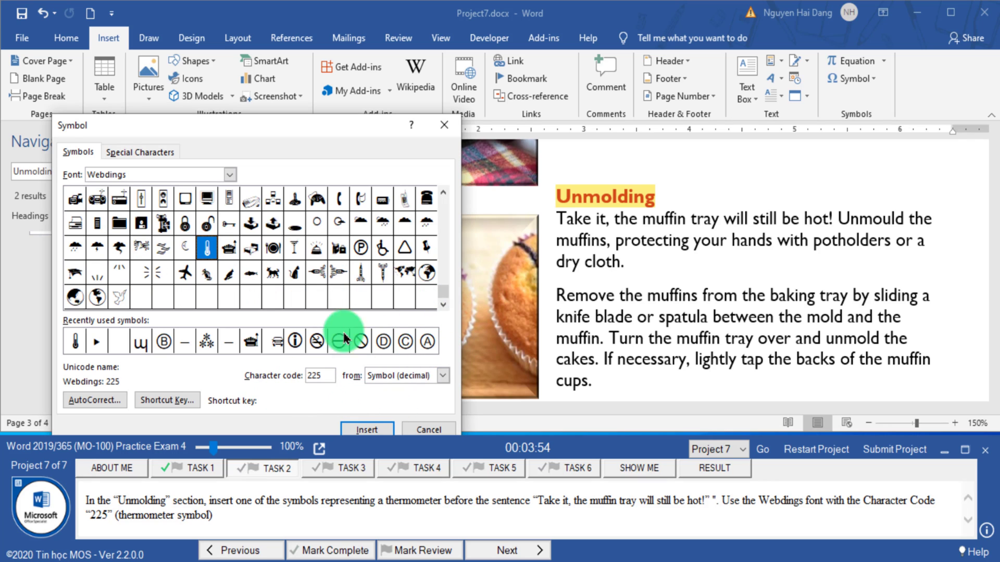
click(367, 428)
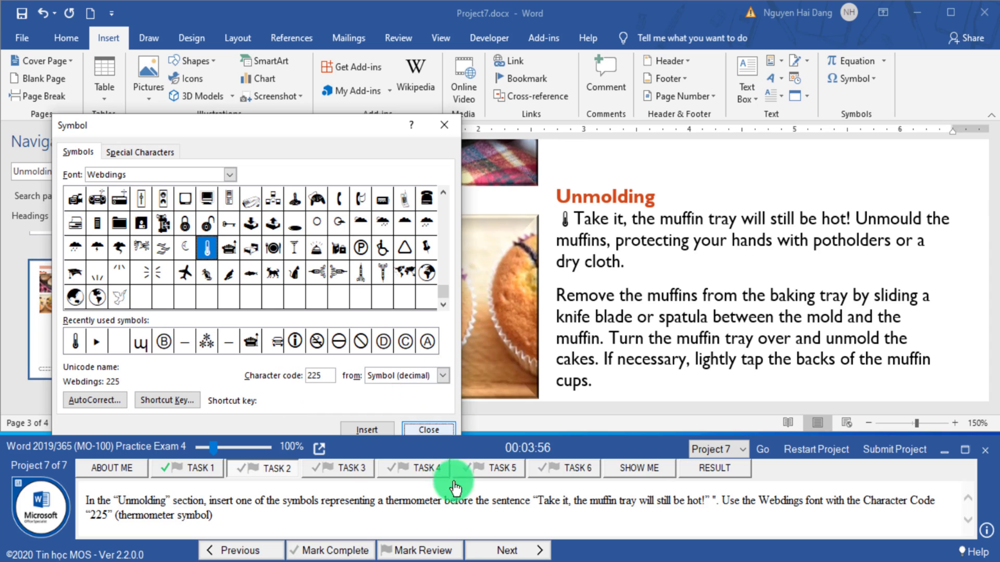
click(366, 553)
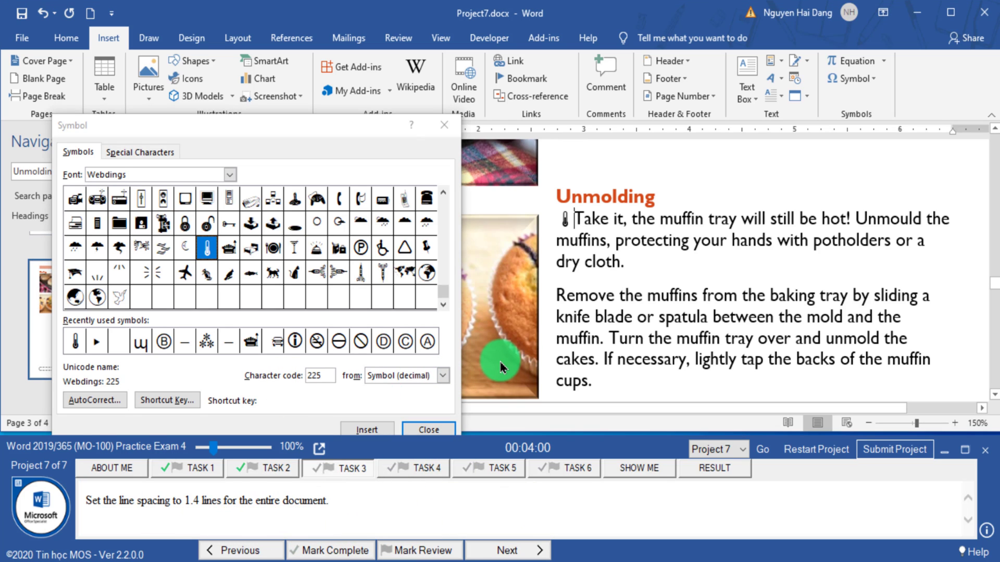
- Close the Symbol dialog and select the entire document
click(423, 428)
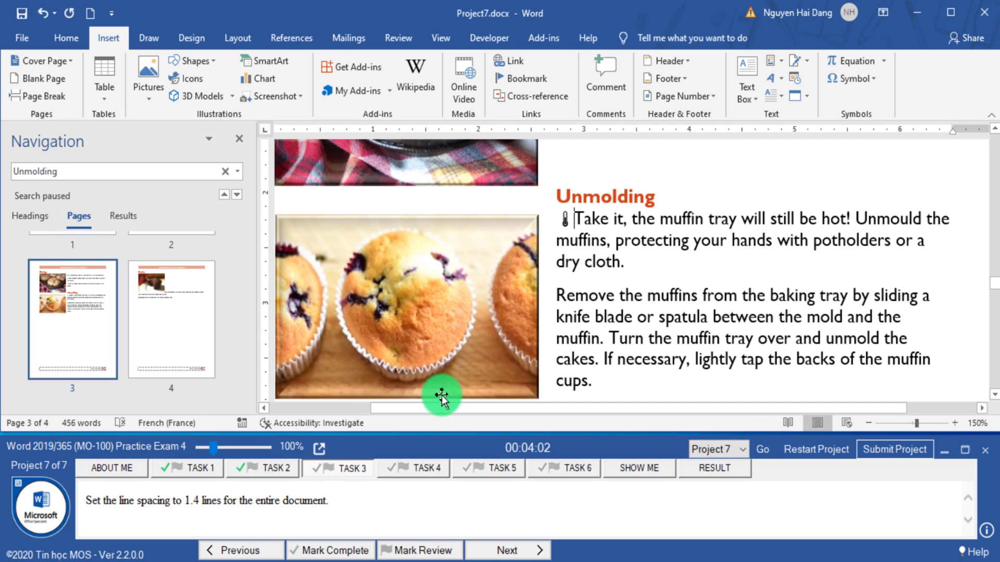
scroll(457, 356, down, 5)
triple_click(421, 346)
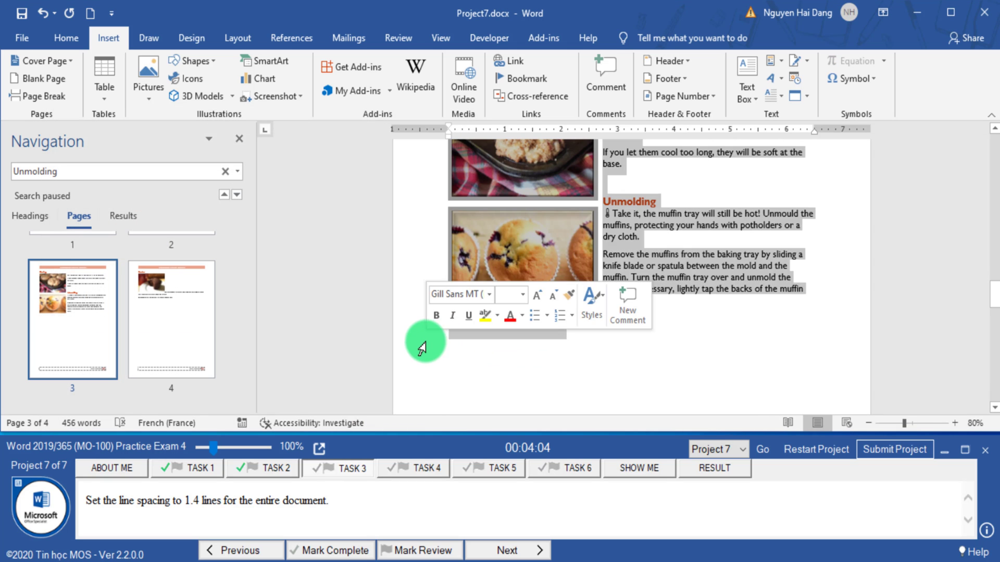
- Set the document's line spacing to Multiple at 1.4 and mark the task complete
click(66, 37)
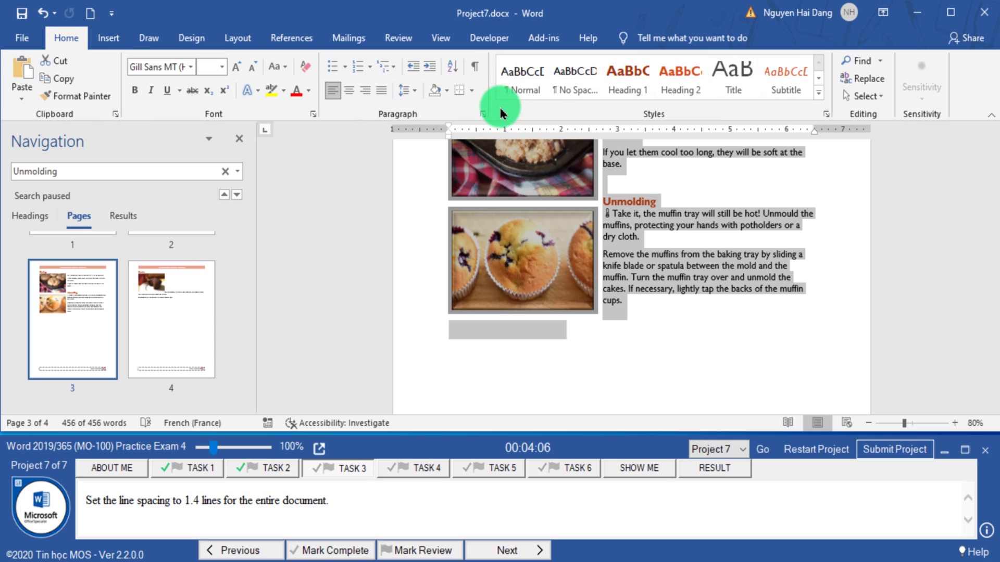
click(405, 90)
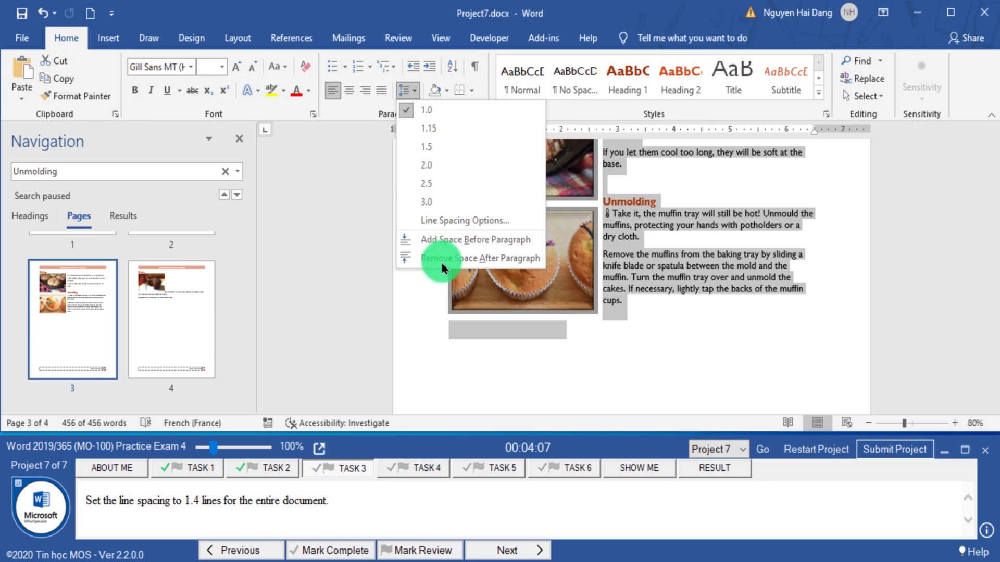
click(449, 223)
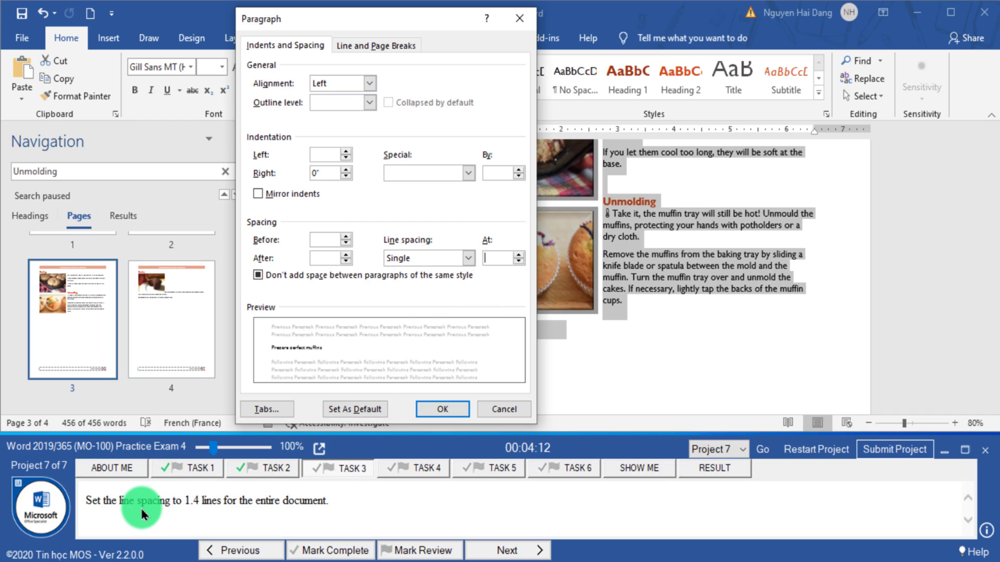
click(439, 261)
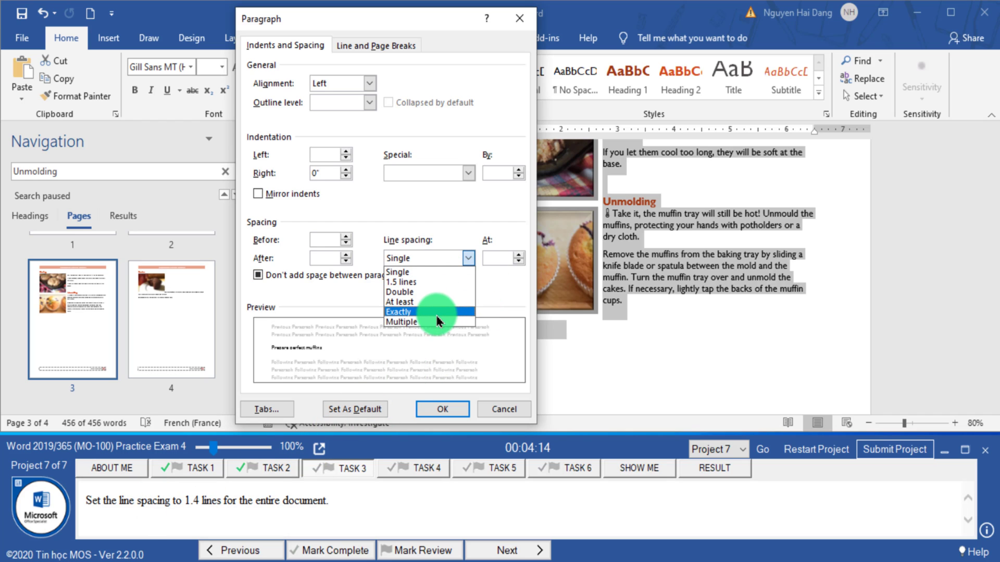
click(438, 317)
click(490, 259)
drag(496, 256, 442, 257)
text(1.4)
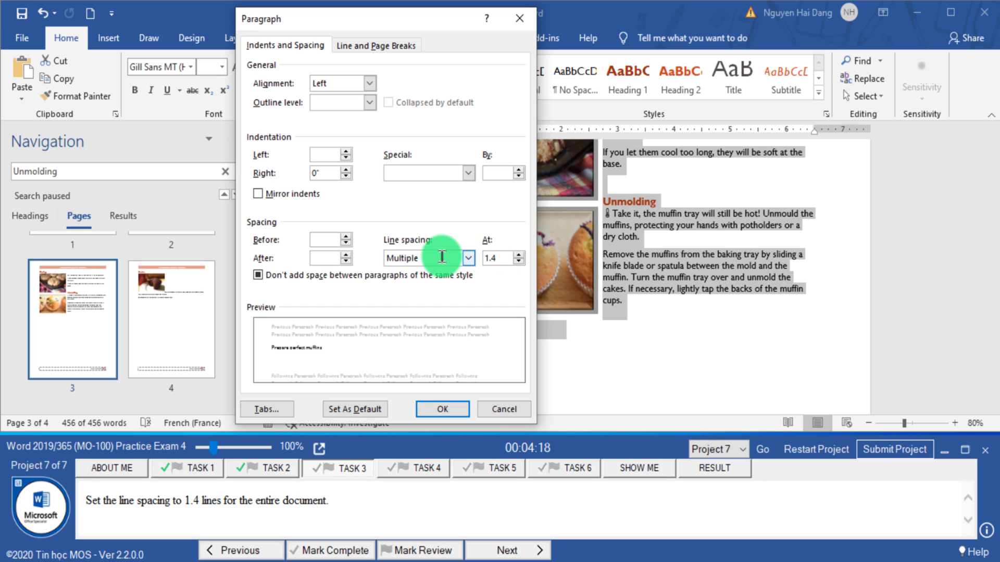
key(Return)
click(335, 547)
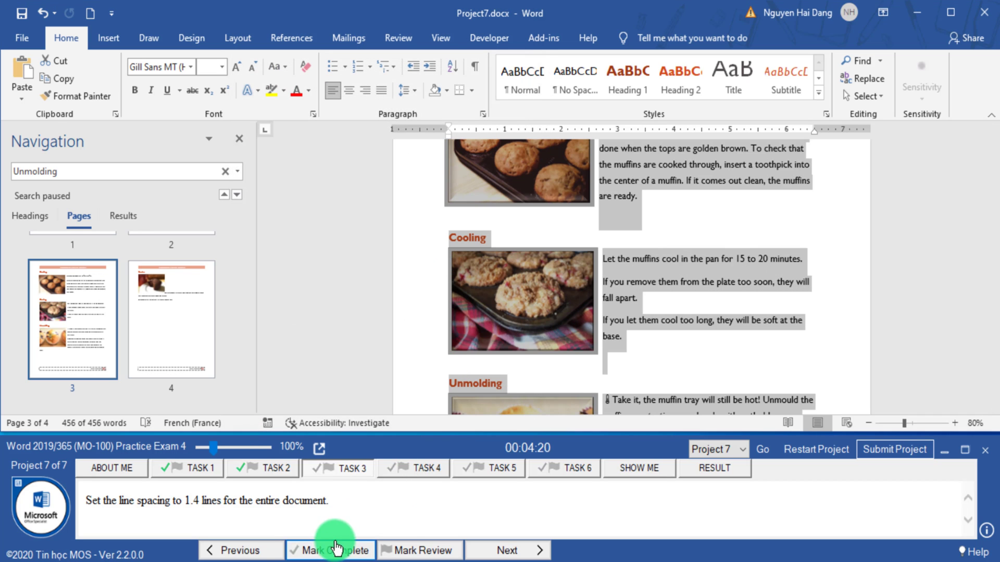
click(490, 543)
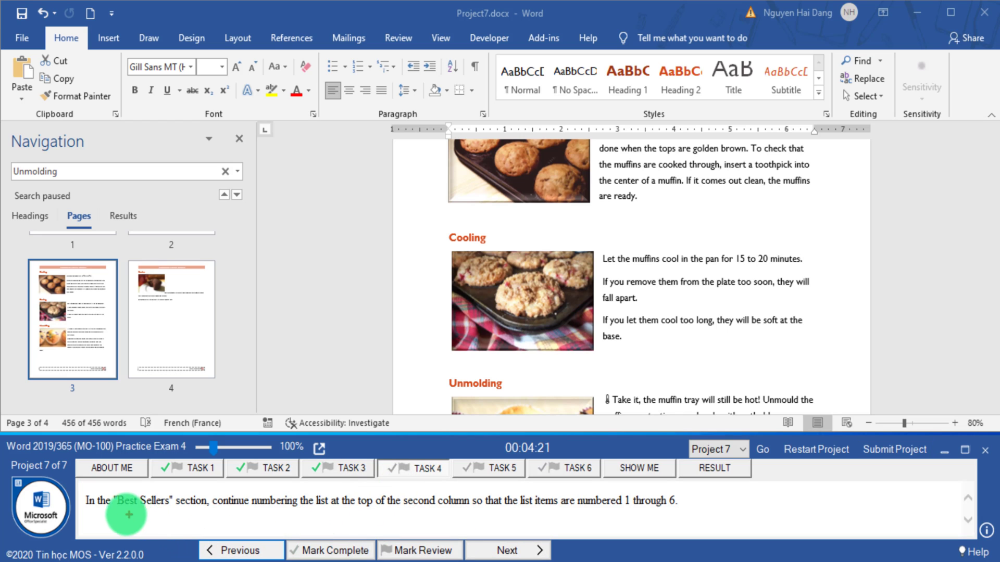
- Search the document for the Best Sellers section
drag(112, 516, 328, 515)
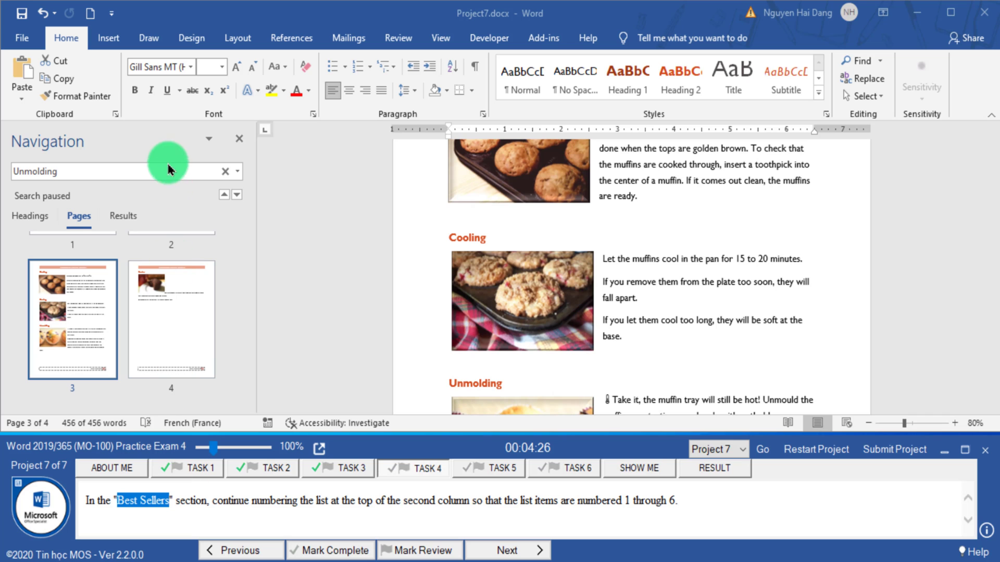
click(225, 171)
text(Best Sellers)
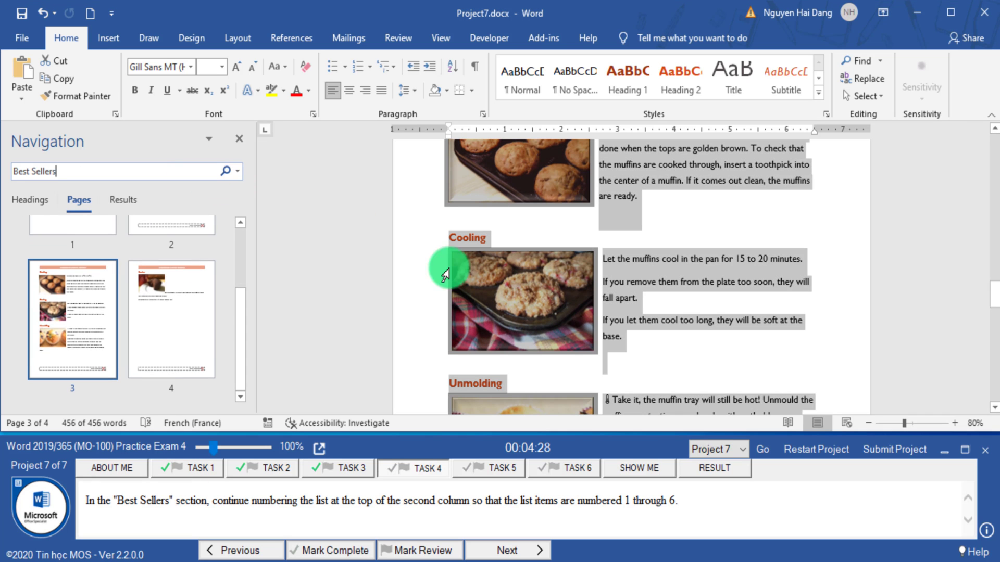
- Make the second-column list continue numbering as 4, 5, 6 and mark the task complete
click(657, 262)
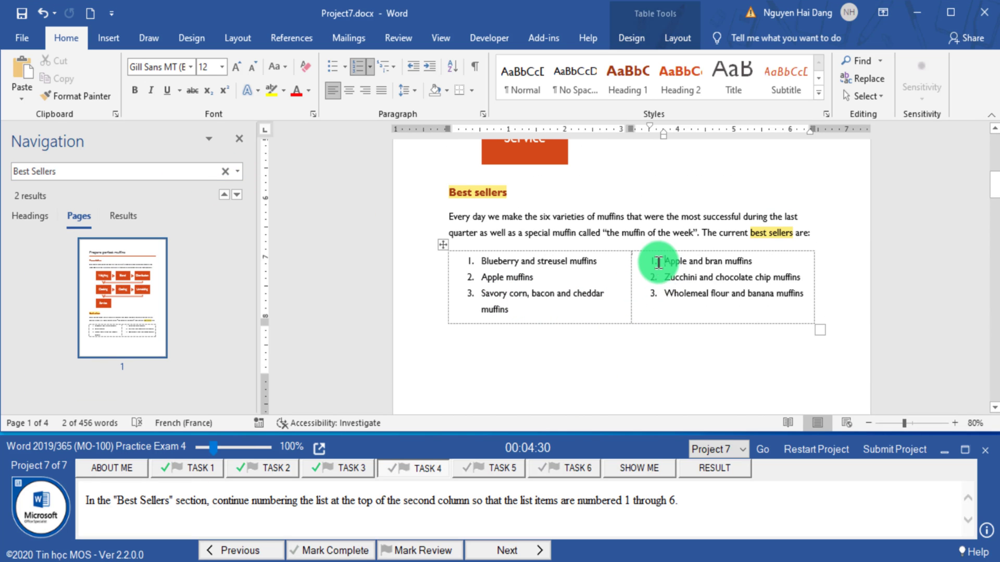
right_click(653, 269)
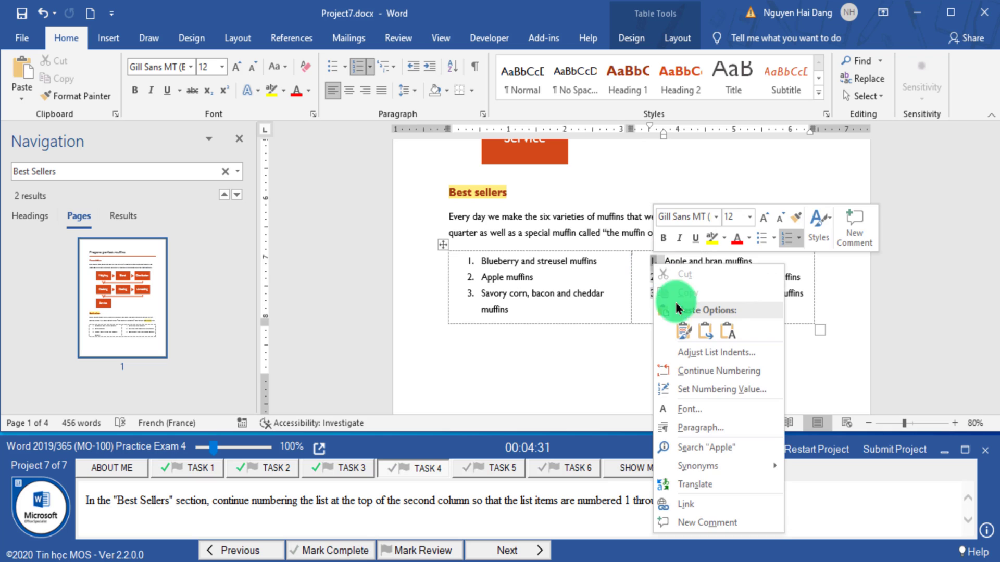
click(729, 371)
click(362, 549)
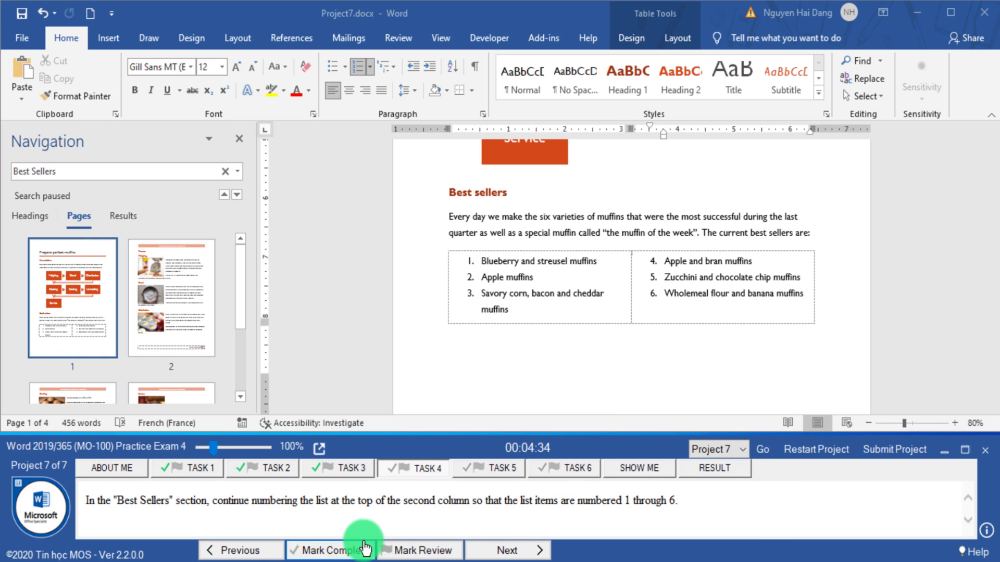
click(494, 552)
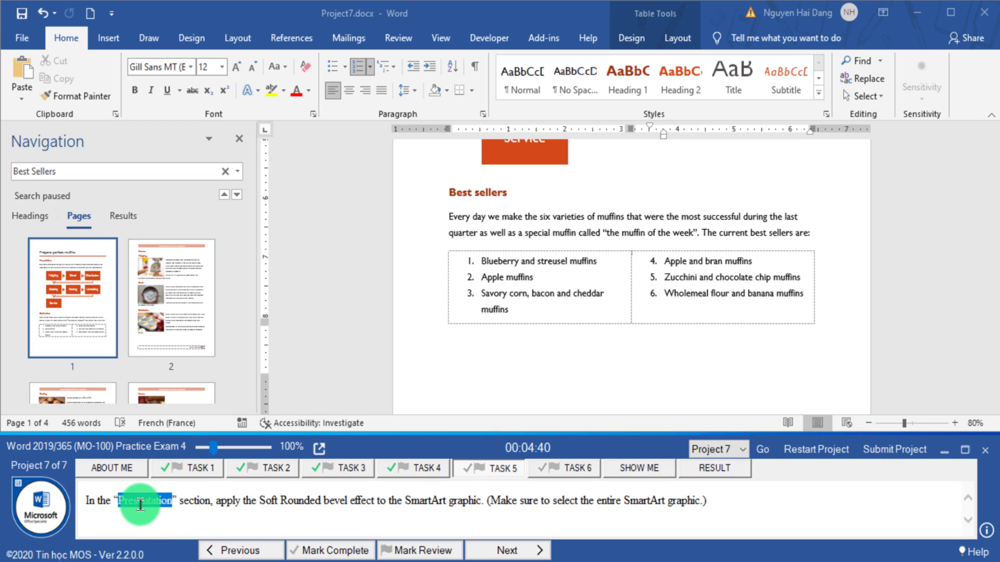
- Search the document for 'Presentation' and select its SmartArt graphic
click(225, 171)
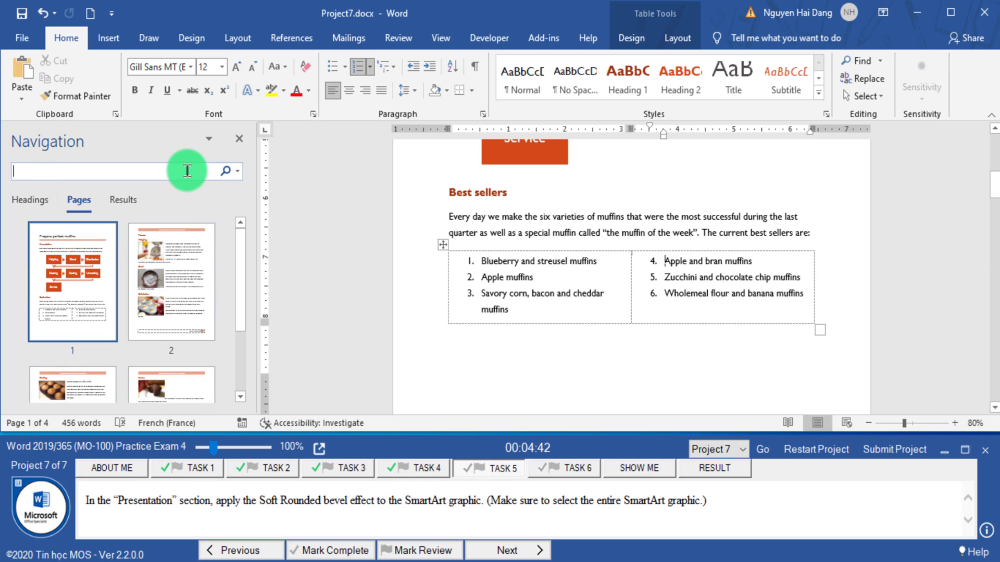
text(Presentation)
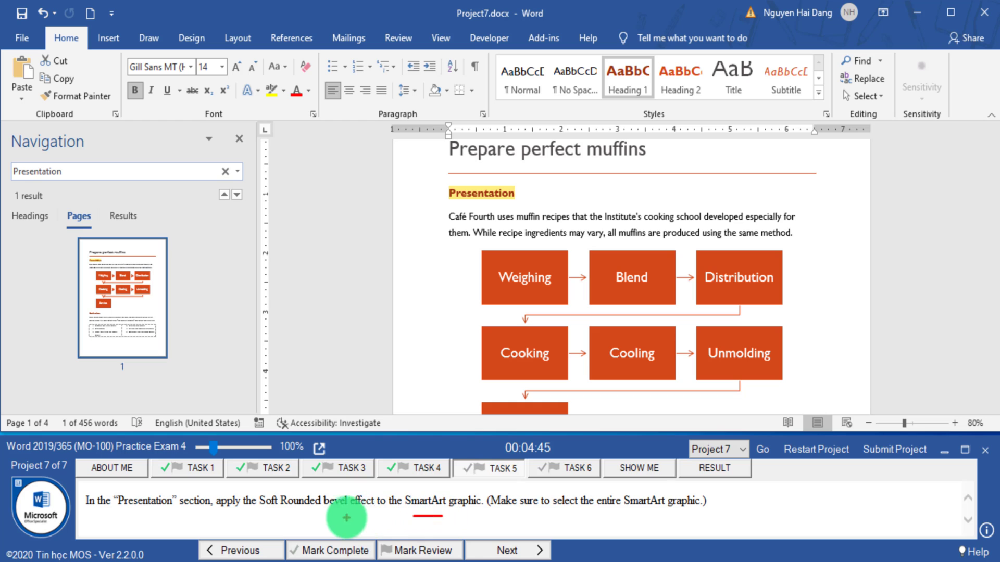
click(572, 266)
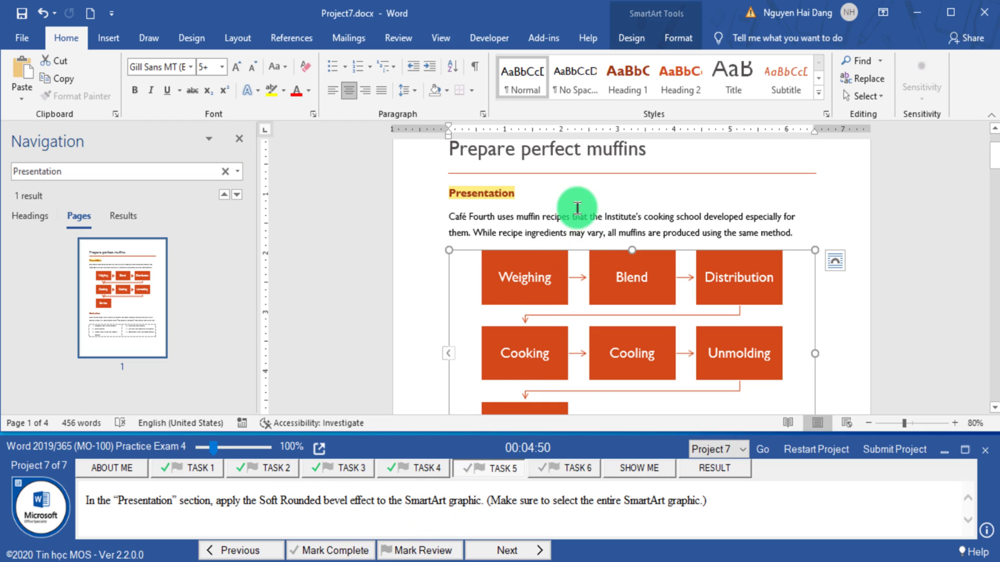
- Give the SmartArt a Soft Round bevel and mark the task complete
click(628, 40)
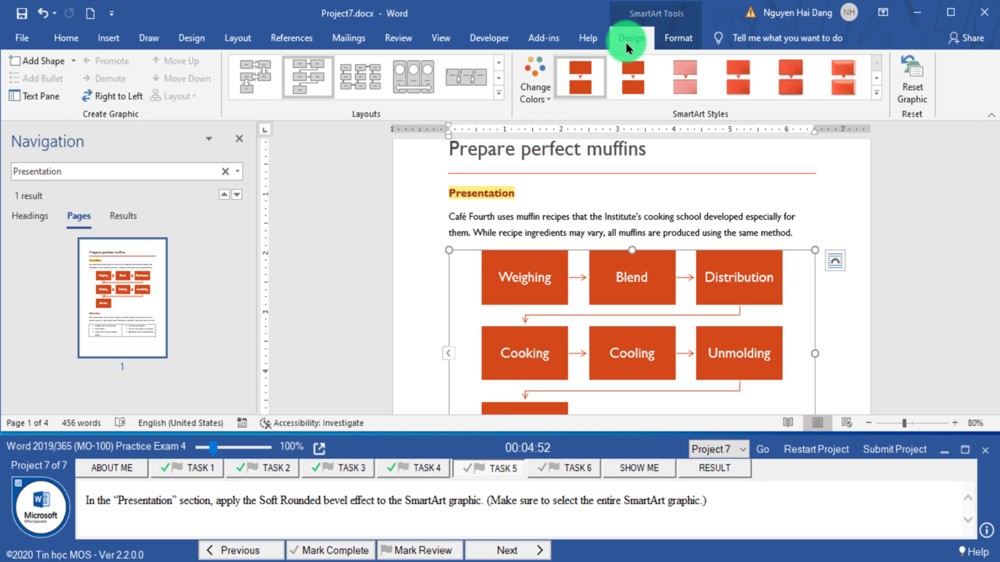
click(682, 38)
click(508, 103)
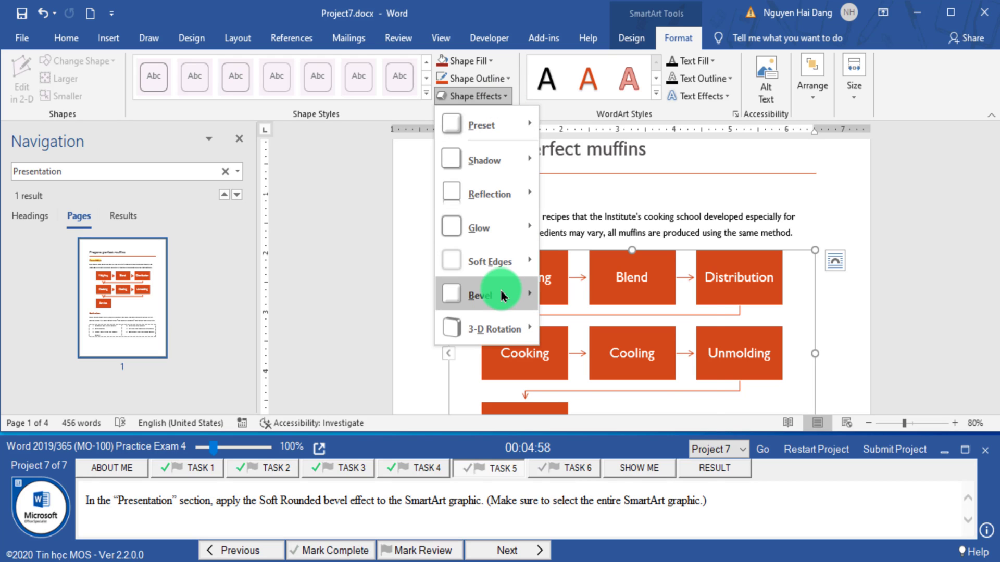
mouse_move(484, 295)
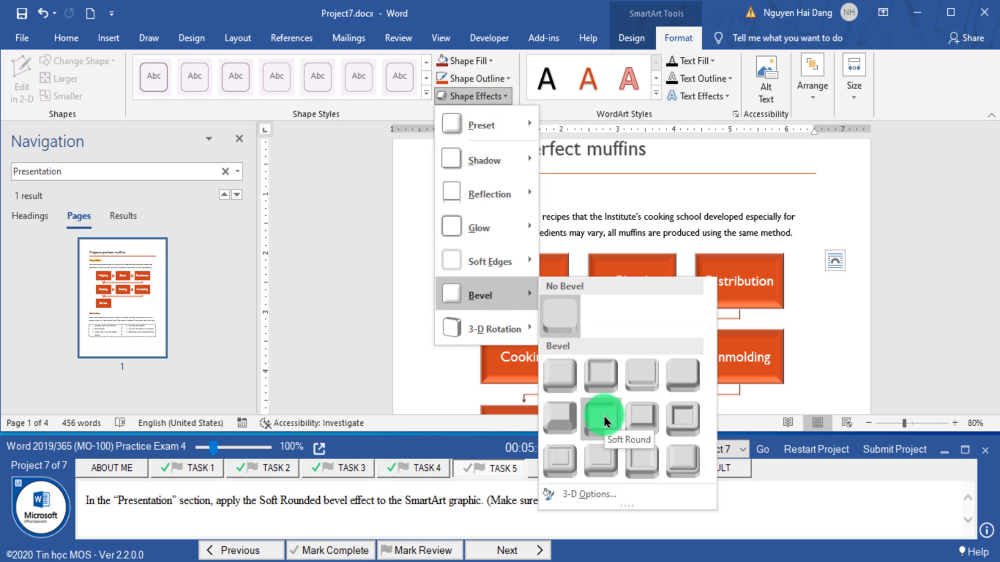
click(603, 418)
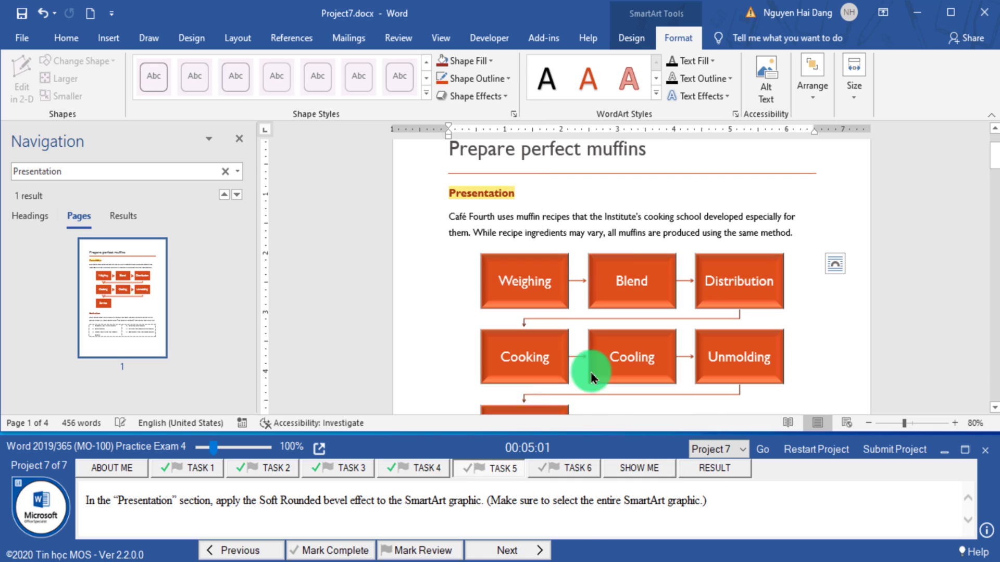
click(360, 550)
click(507, 550)
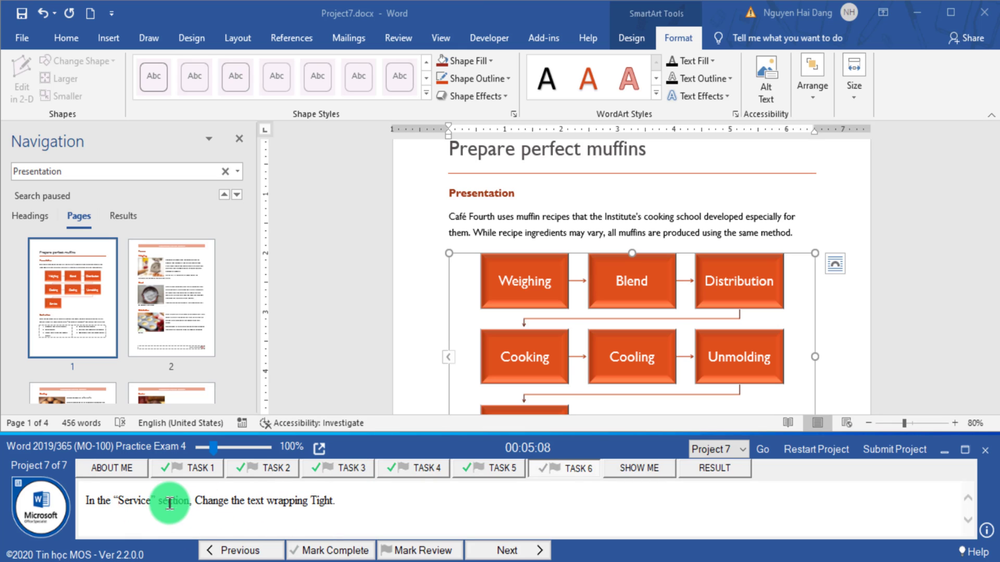
- Search for 'Service', jump to that section on page 4, and select the muffin picture
click(136, 502)
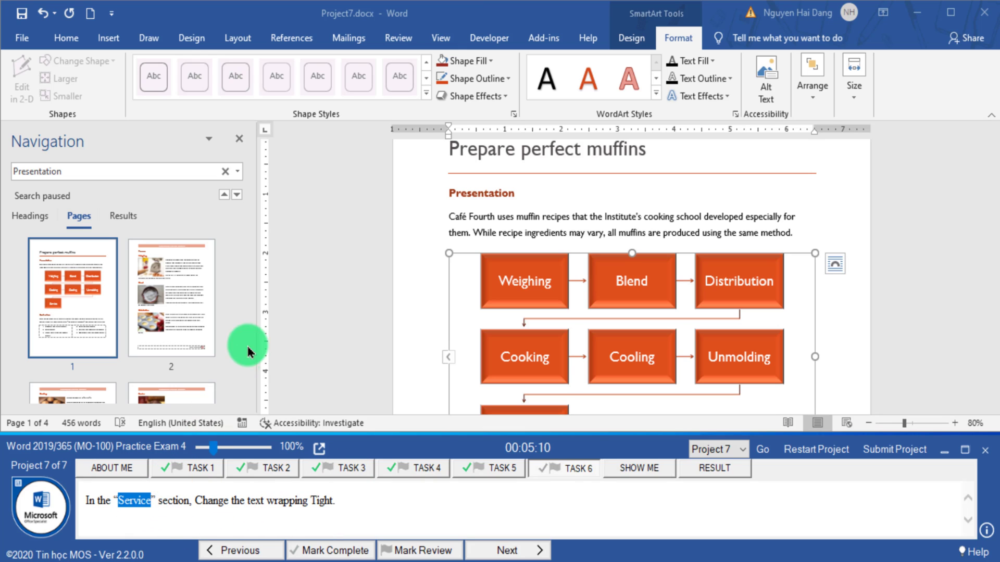
click(237, 180)
text(Service)
click(640, 331)
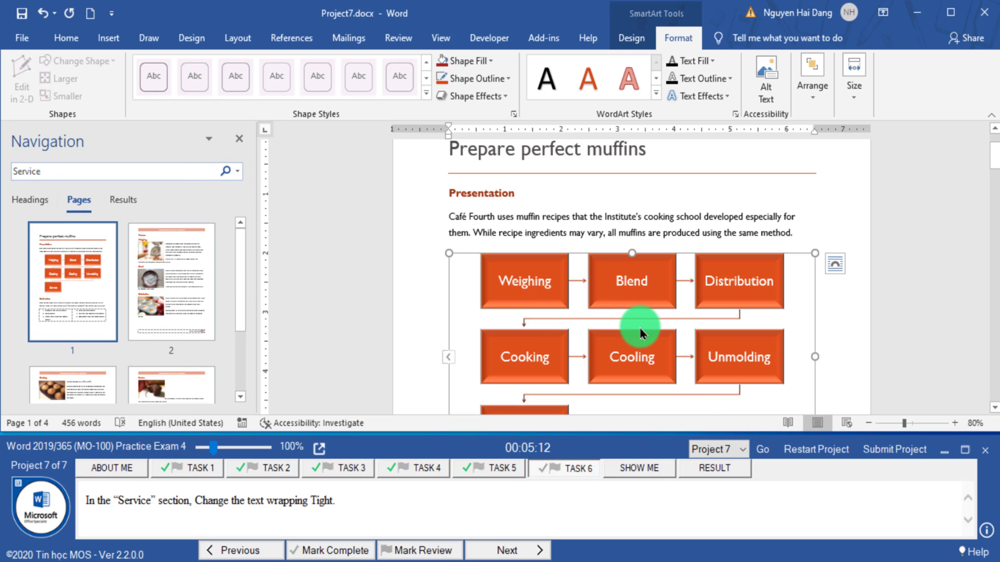
click(583, 265)
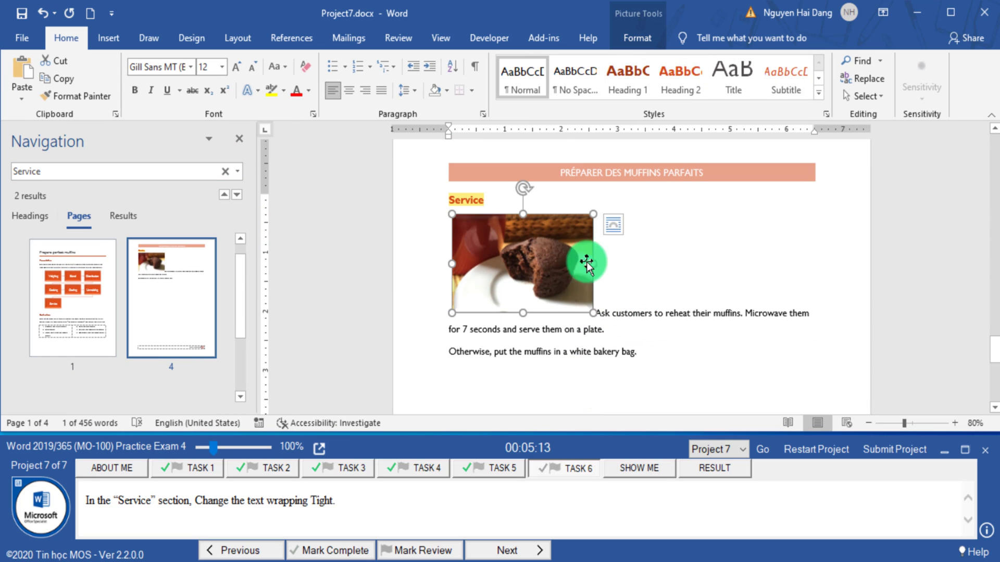
- Set the picture's text wrapping to Tight, then start submitting the project and cancel the confirmation
click(613, 225)
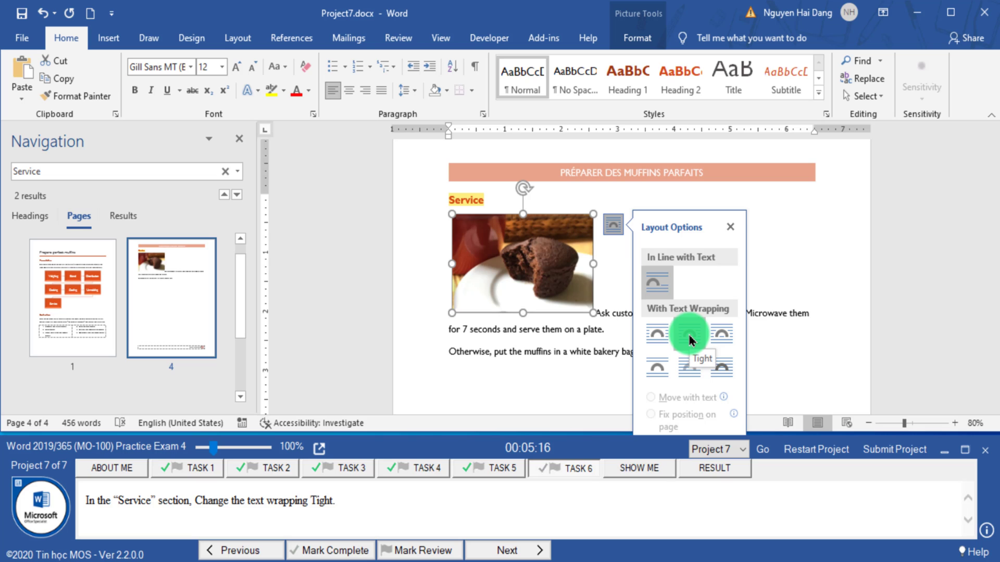
click(691, 341)
click(930, 451)
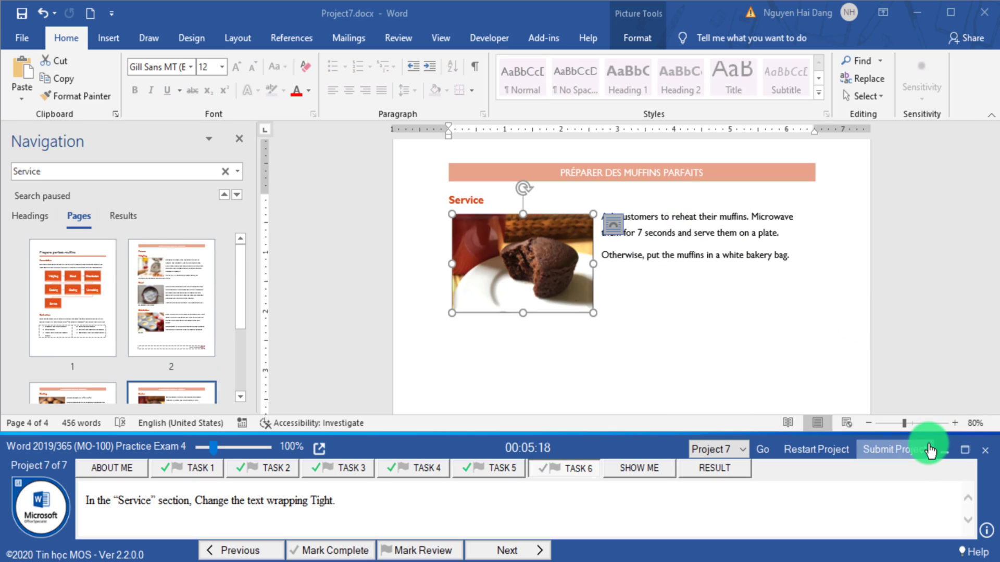
click(561, 348)
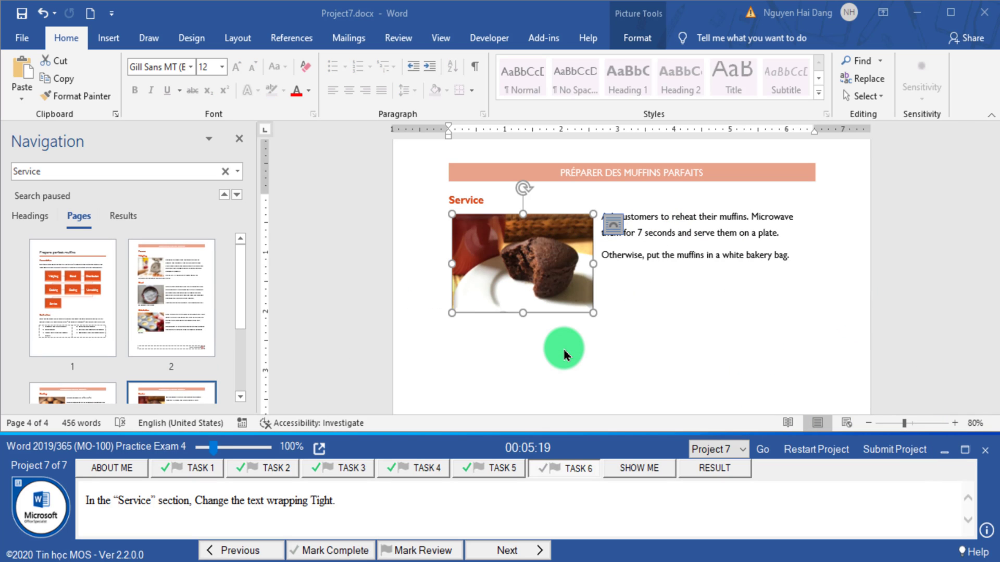